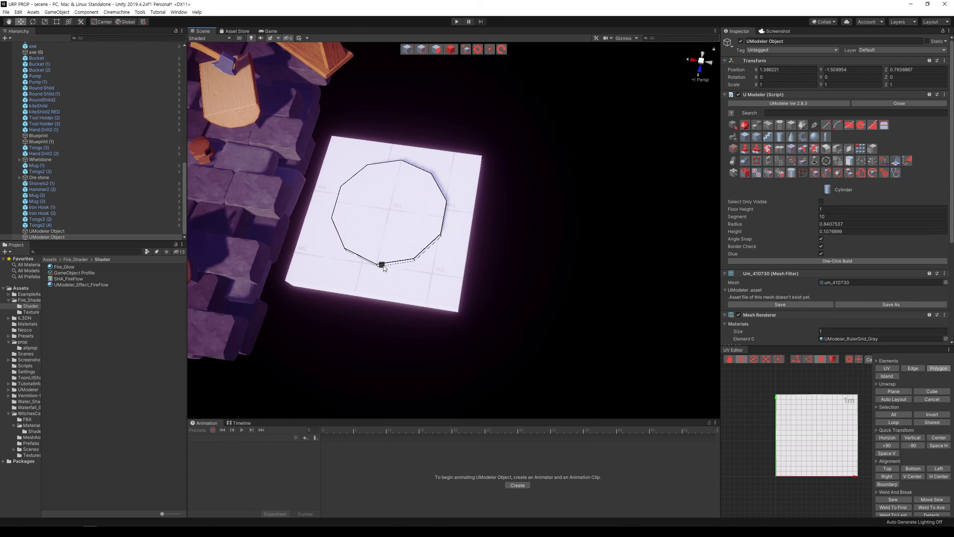
Set the thin 10-segment cylinder's height and commit it as a mesh object.
left_click(409, 268)
left_click_drag(408, 265, 541, 150, "alt")
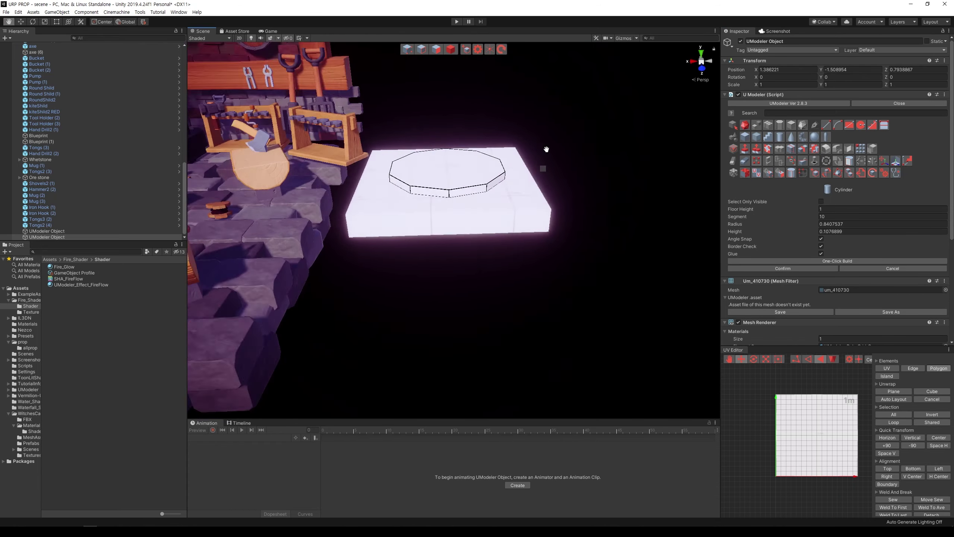
key("f")
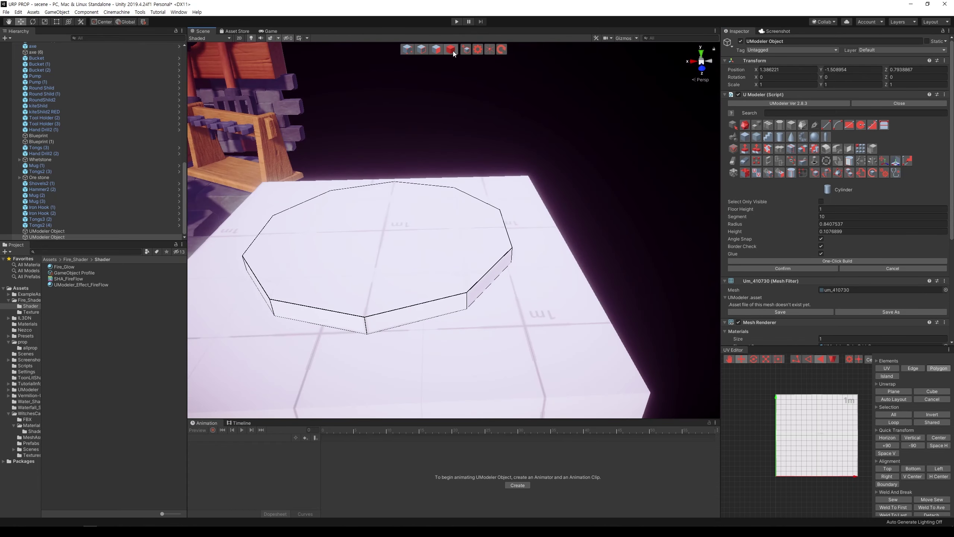
left_click(450, 49)
key("f")
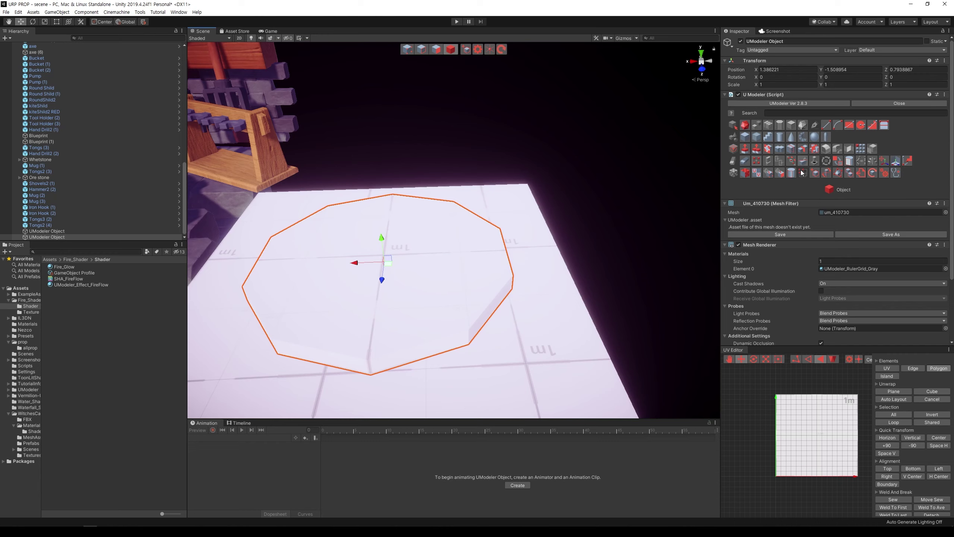
Inset the cylinder's top face at 0.1418576 thickness, leaving an outer rim.
left_click(803, 149)
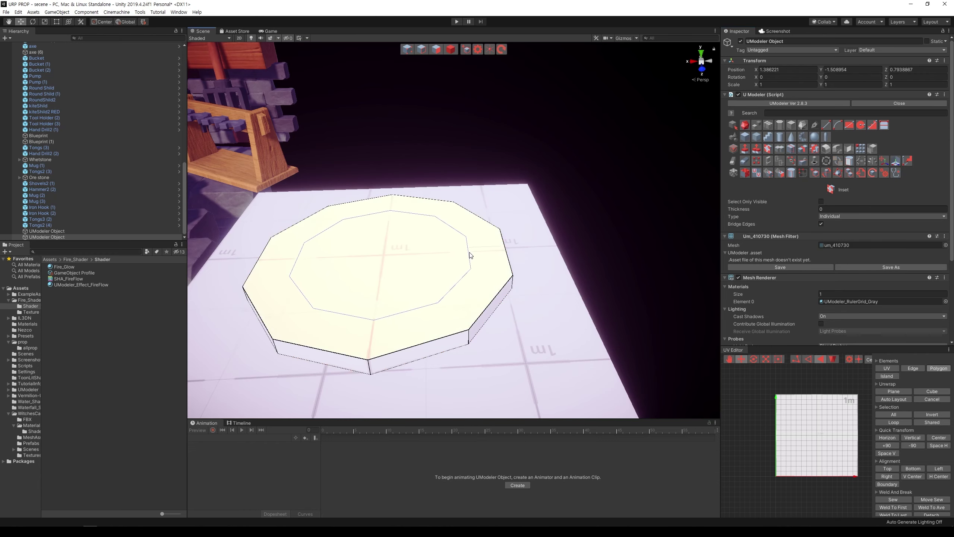
left_click_drag(471, 256, 484, 250)
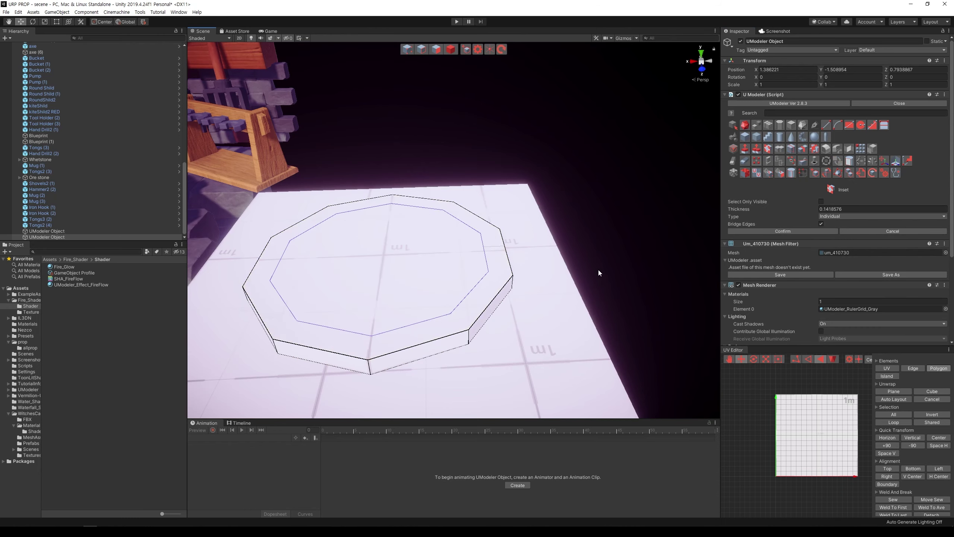
key("Return")
key("f")
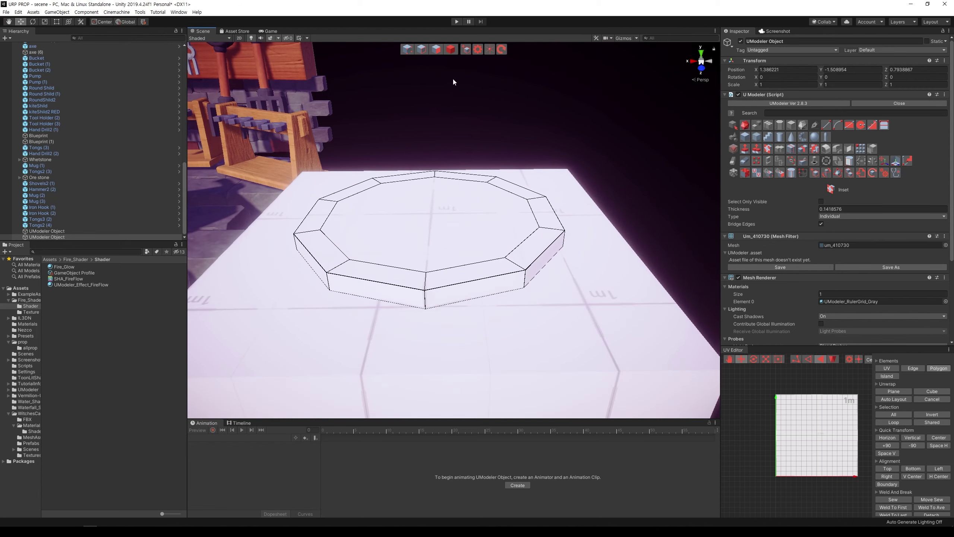
In Polygon mode, raise the inner decagon face slightly along Y.
left_click(438, 52)
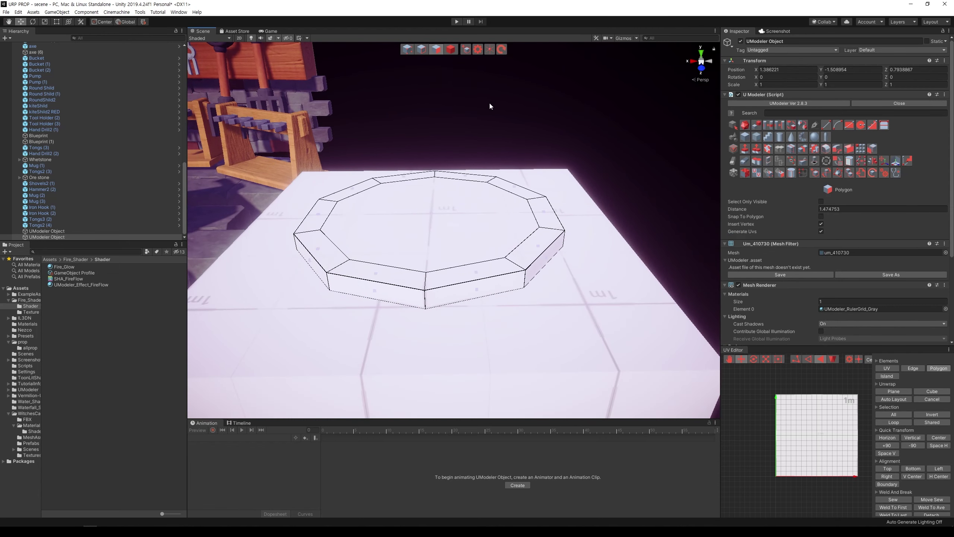
left_click(430, 188)
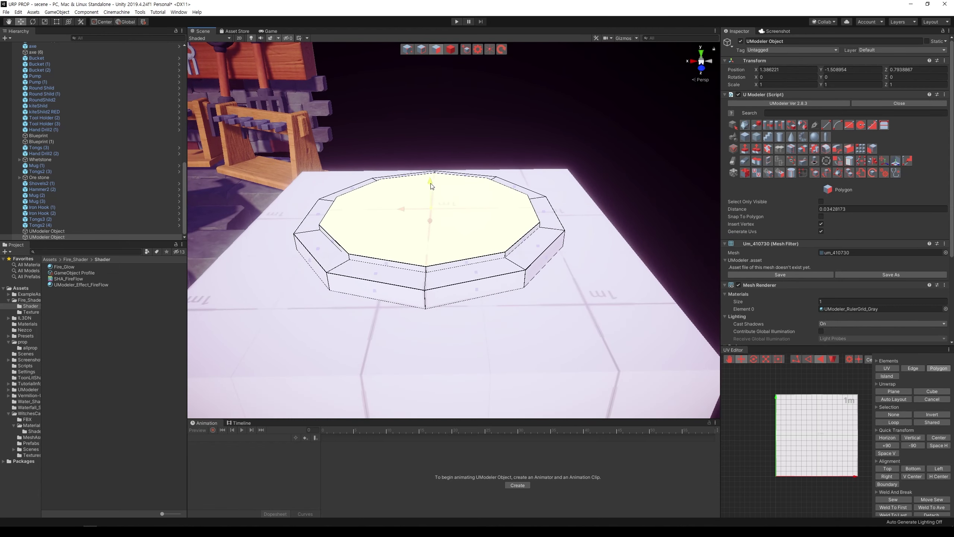
left_click_drag(430, 185, 432, 185)
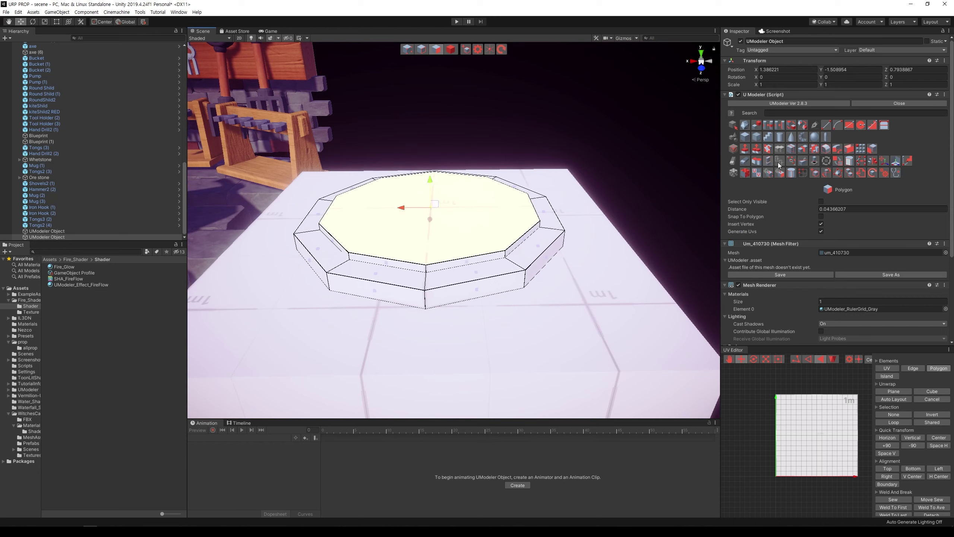
Mirror the stepped decagon on axis Y with the plane lifted to about 0.069 distance.
left_click(802, 148)
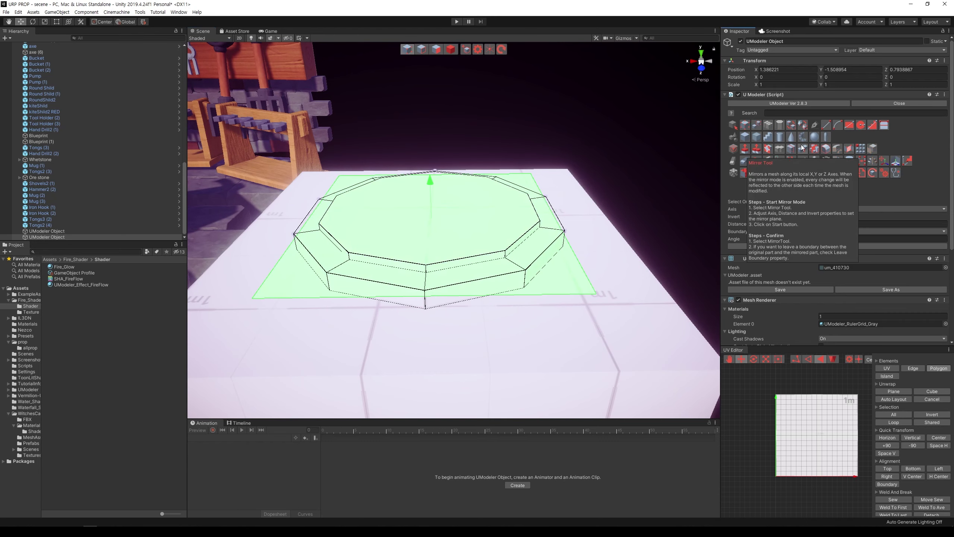
left_click(836, 247)
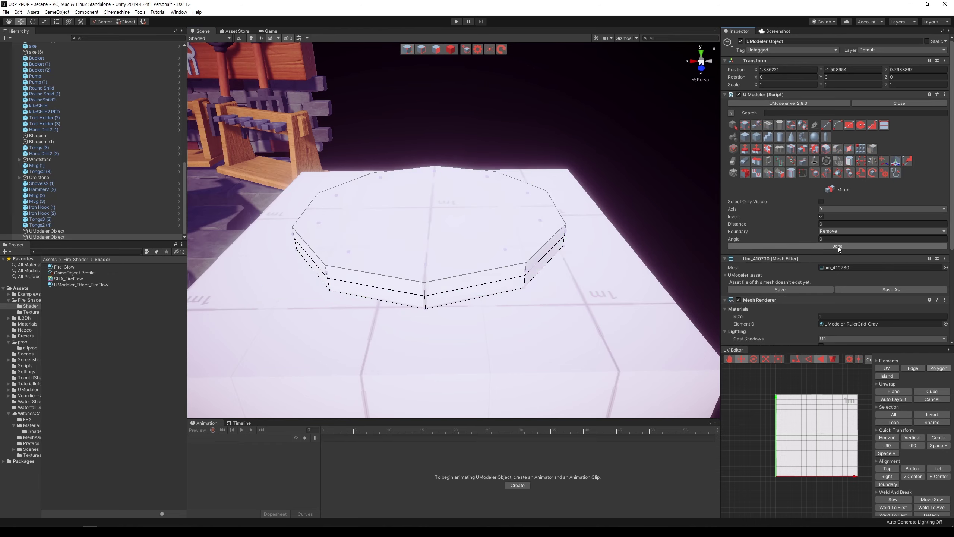
left_click(838, 246)
left_click_drag(620, 212, 600, 147, "alt")
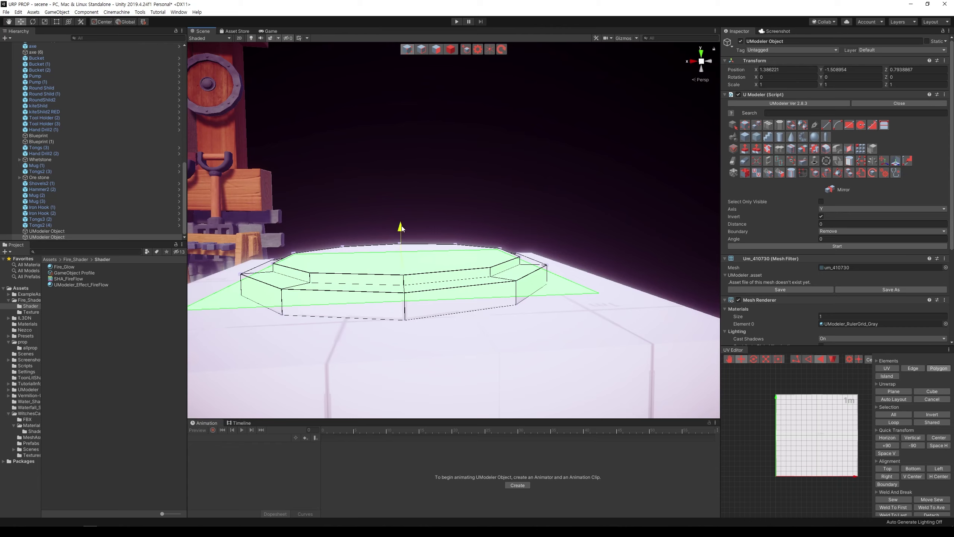
left_click_drag(398, 225, 407, 213)
left_click_drag(422, 179, 432, 181, "alt")
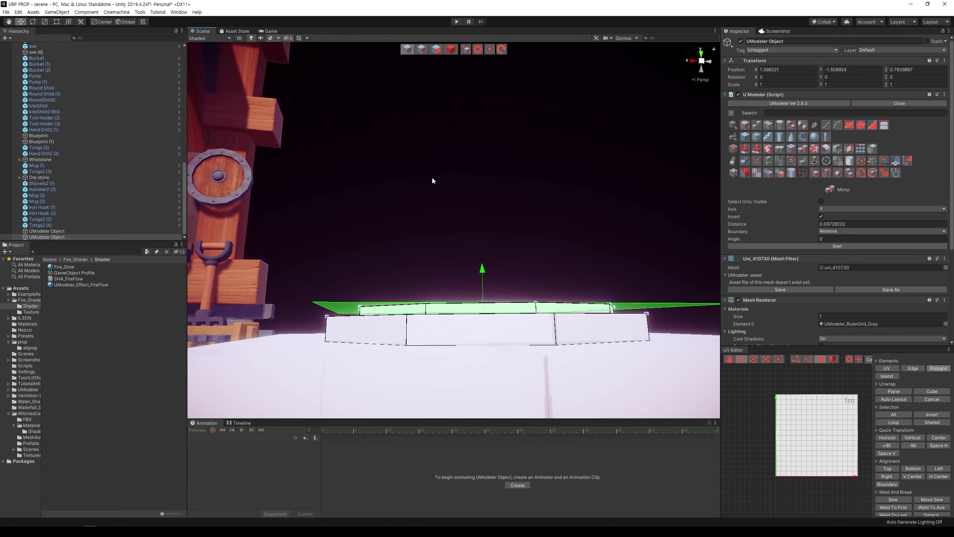
middle_click_drag(495, 256, 497, 254)
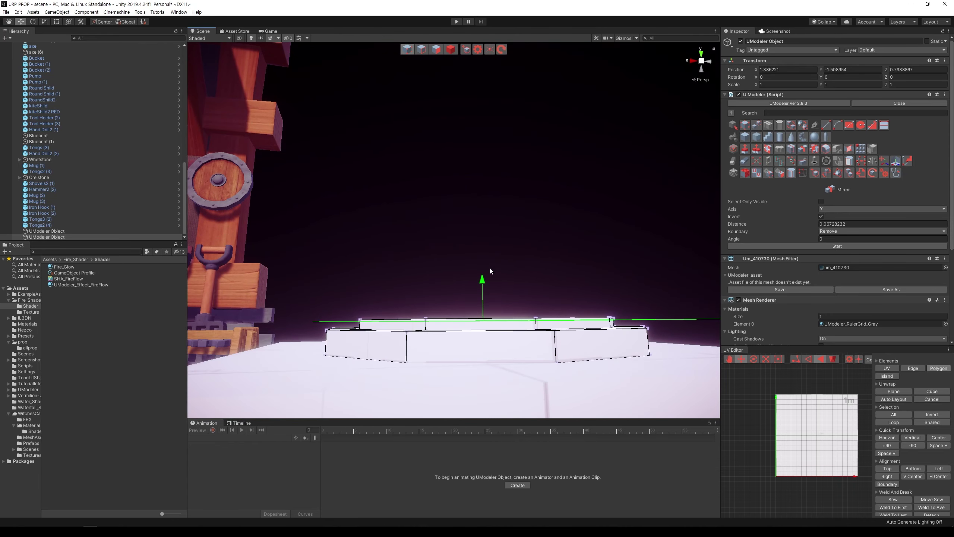
left_click_drag(482, 281, 483, 282)
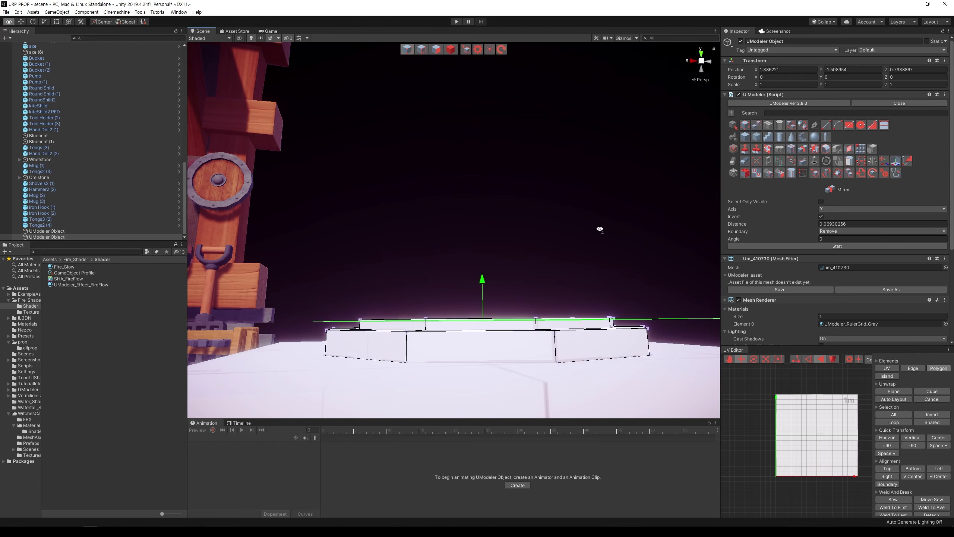
left_click_drag(598, 228, 626, 247, "alt")
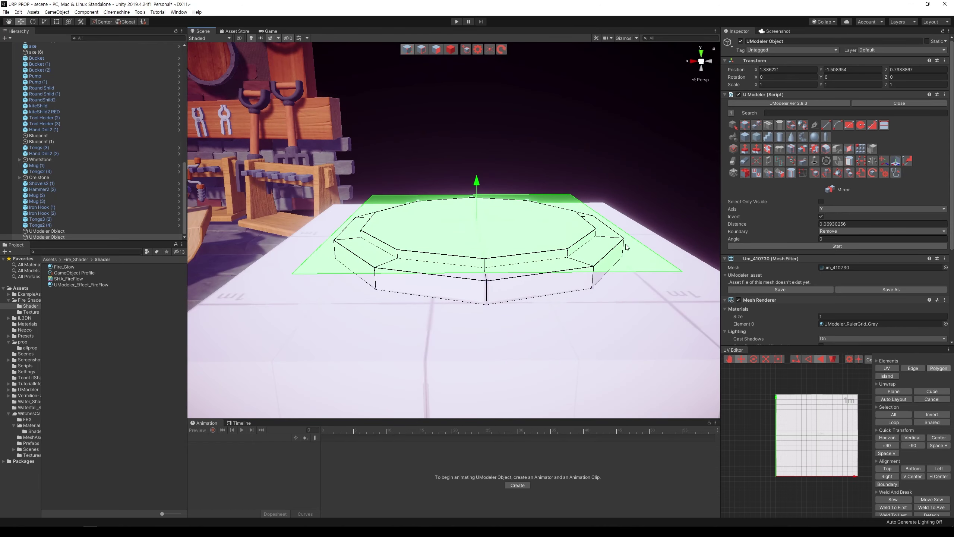
left_click(822, 245)
Return to Object mode and recheck the mirror plane from a top-down view.
middle_click_drag(625, 285, 622, 203)
scroll(620, 205, "down", 3)
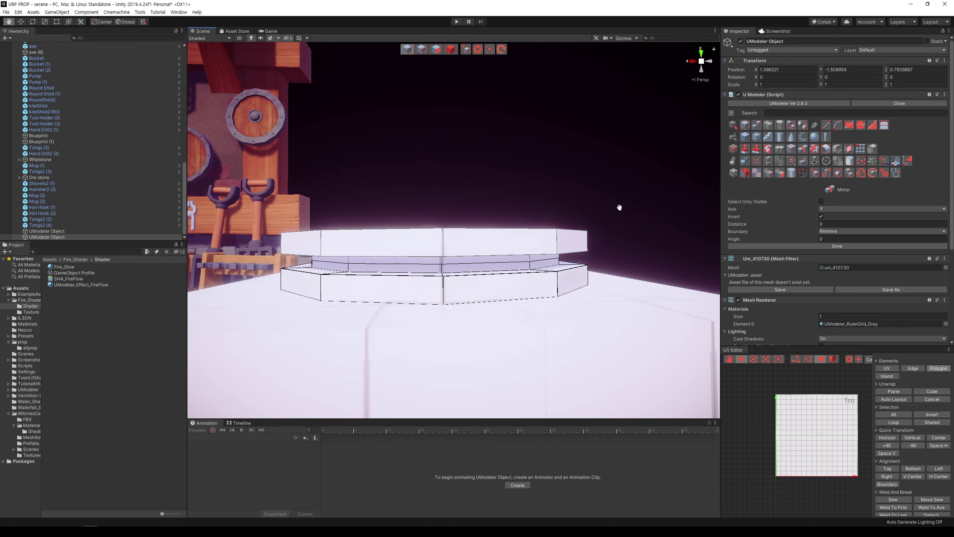
scroll(618, 203, "up", 2)
left_click(456, 51)
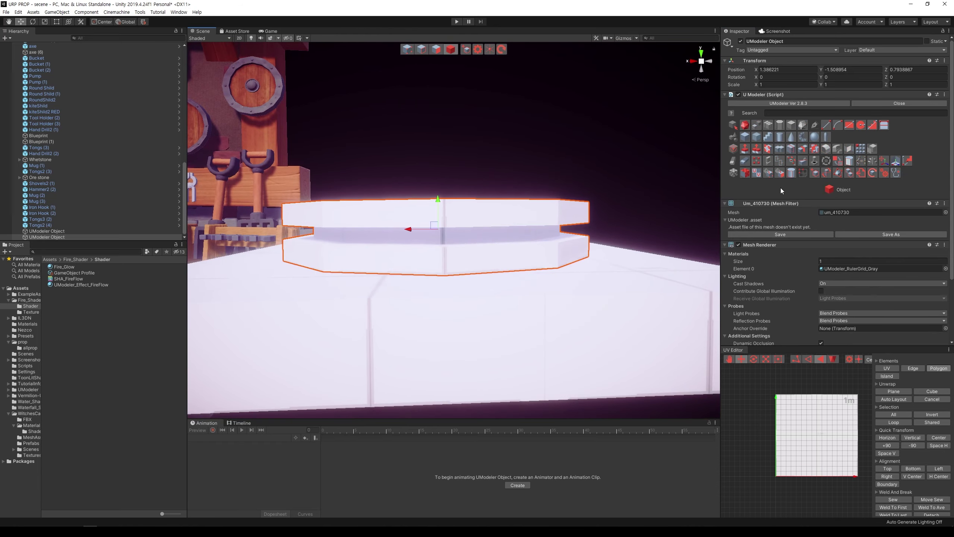
left_click(806, 149)
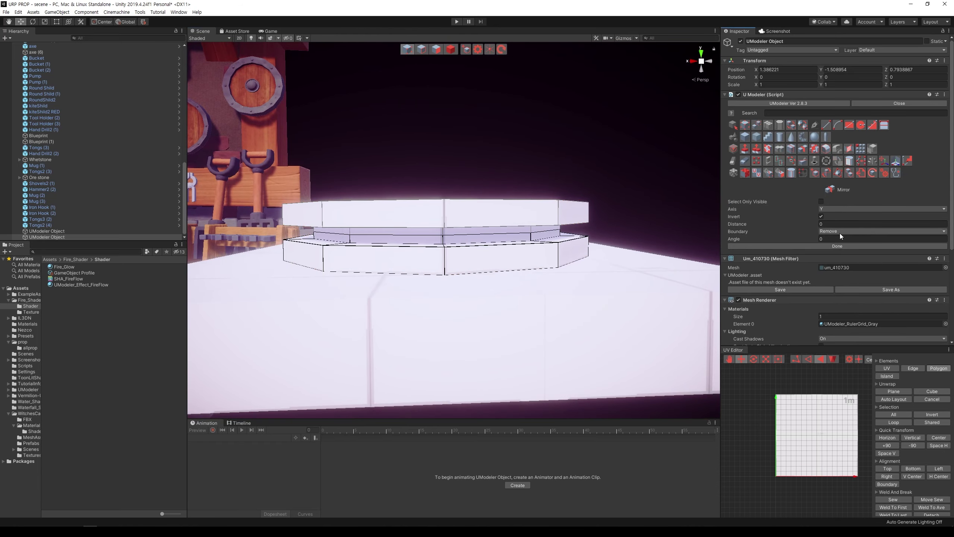
left_click(838, 247)
left_click_drag(584, 238, 584, 252, "alt")
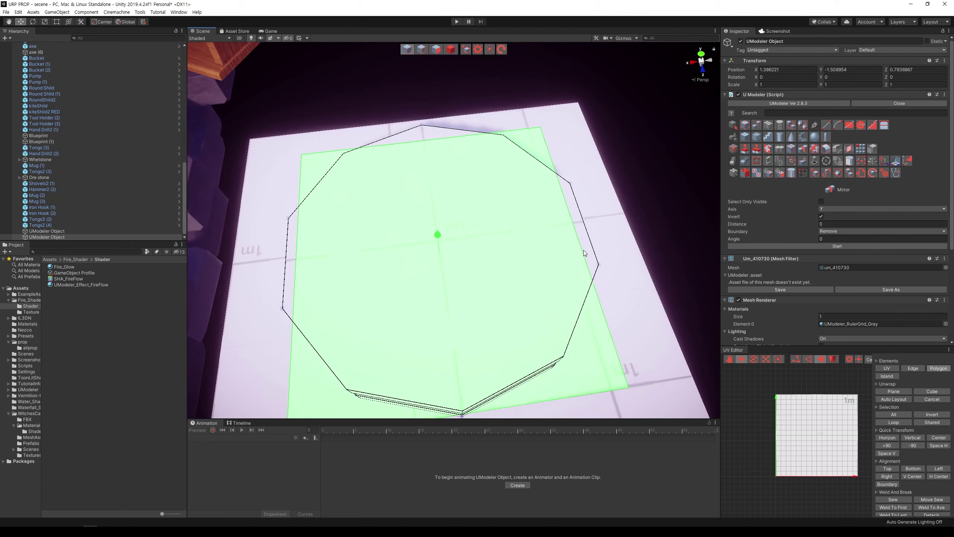
left_click(451, 50)
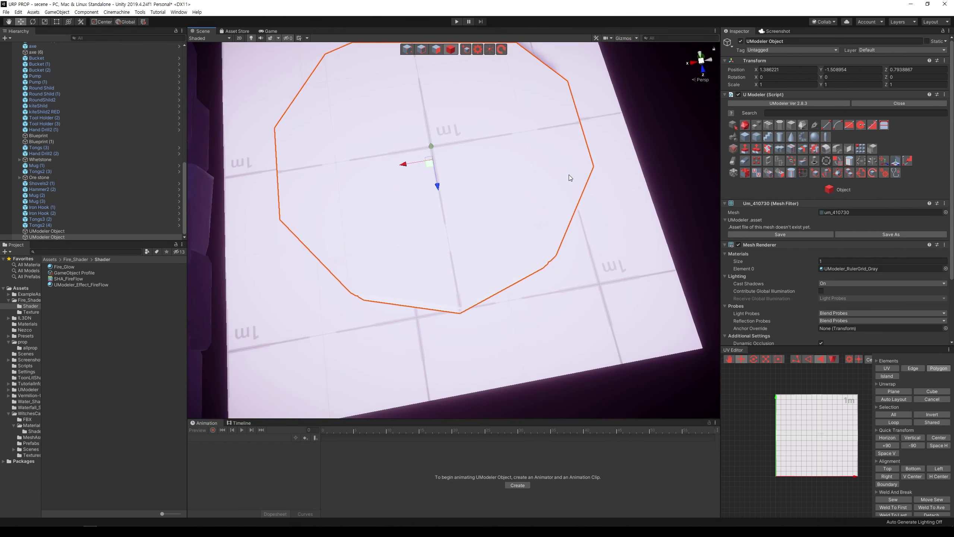
Move the wheel to Y -1.083 and inset its top face at 0.2084426 thickness.
middle_click_drag(569, 174, 576, 168)
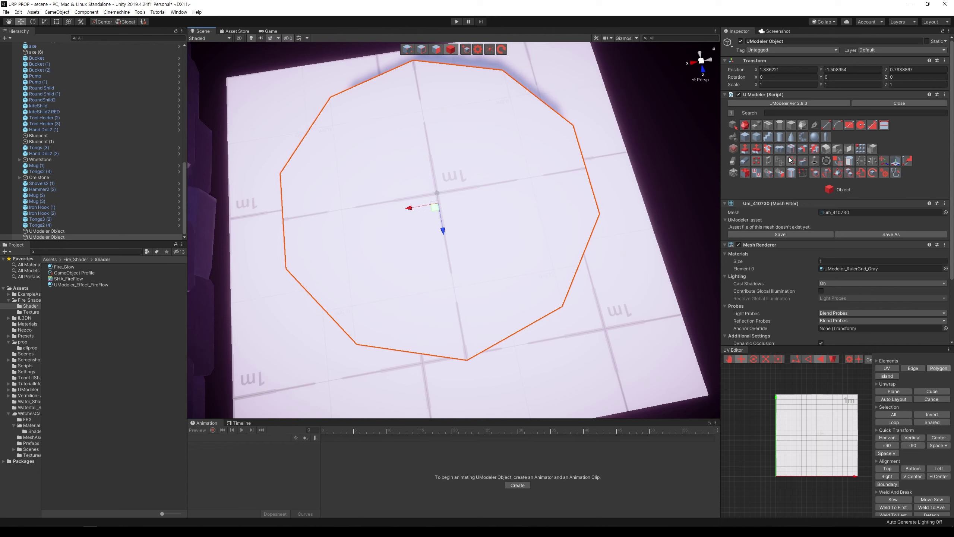
left_click_drag(439, 191, 439, 174)
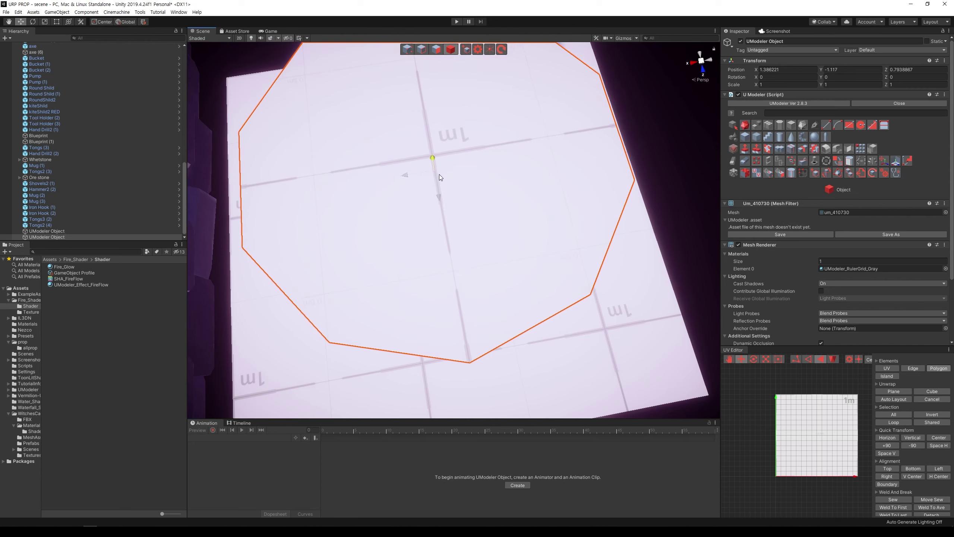
scroll(520, 177, "down", 3)
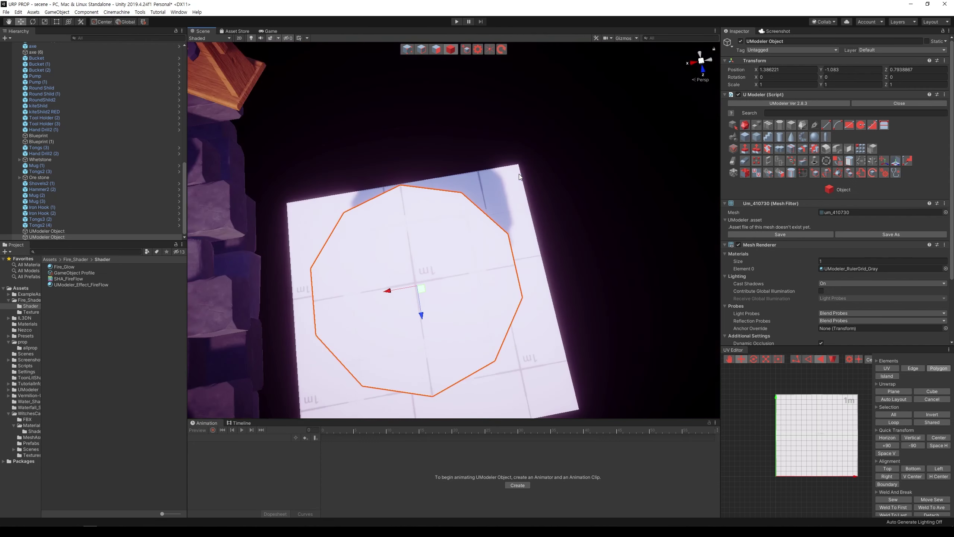
left_click(768, 149)
left_click_drag(465, 262, 487, 268)
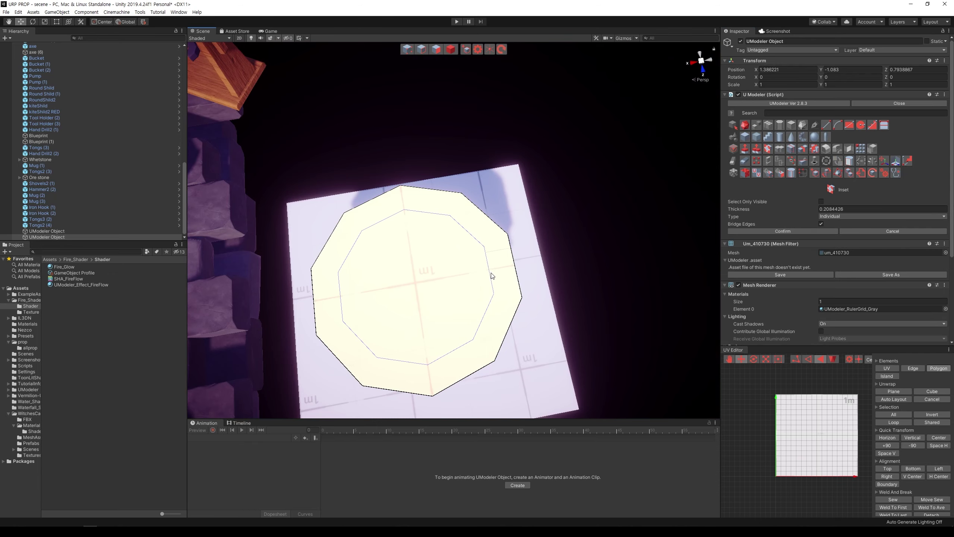
Commit the 0.208 inset on the decagon's top face.
mouse_move(488, 268)
left_mouse_down("alt")
mouse_move(513, 191)
mouse_move(516, 209)
left_mouse_up("alt")
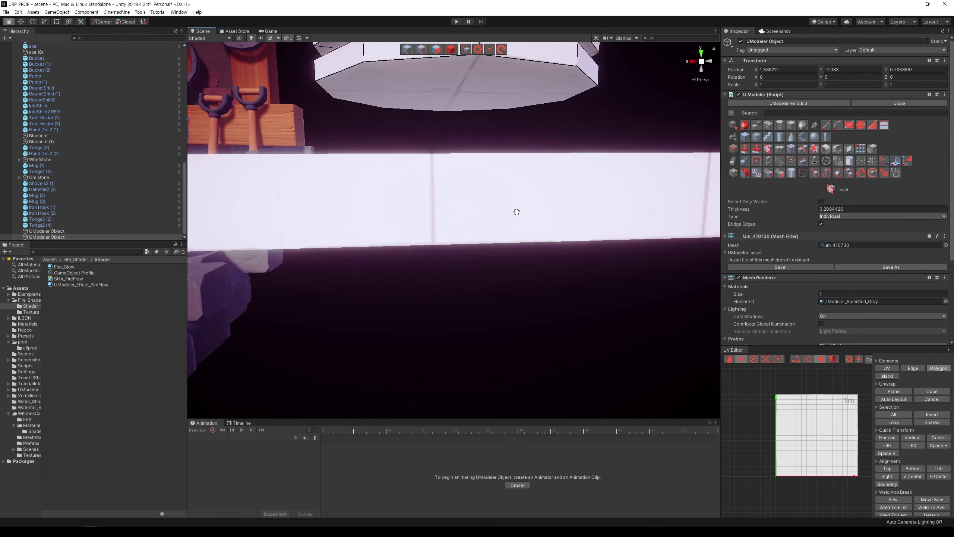
middle_click_drag(516, 209, 514, 220)
scroll(513, 220, "up", 5)
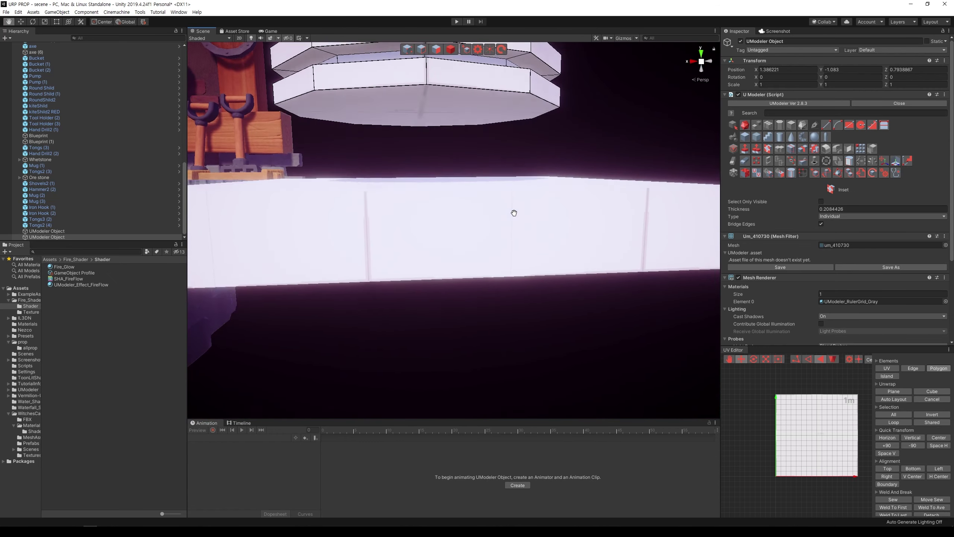
scroll(514, 216, "down", 5)
middle_click_drag(514, 222, 513, 242)
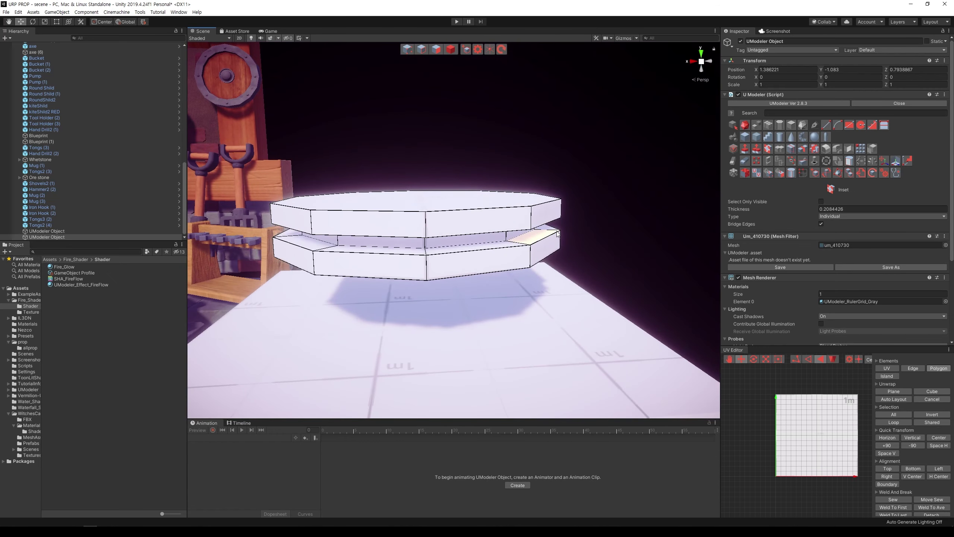
Scale the middle ring of faces outward so it bulges beyond the upper and lower parts.
left_click(442, 50)
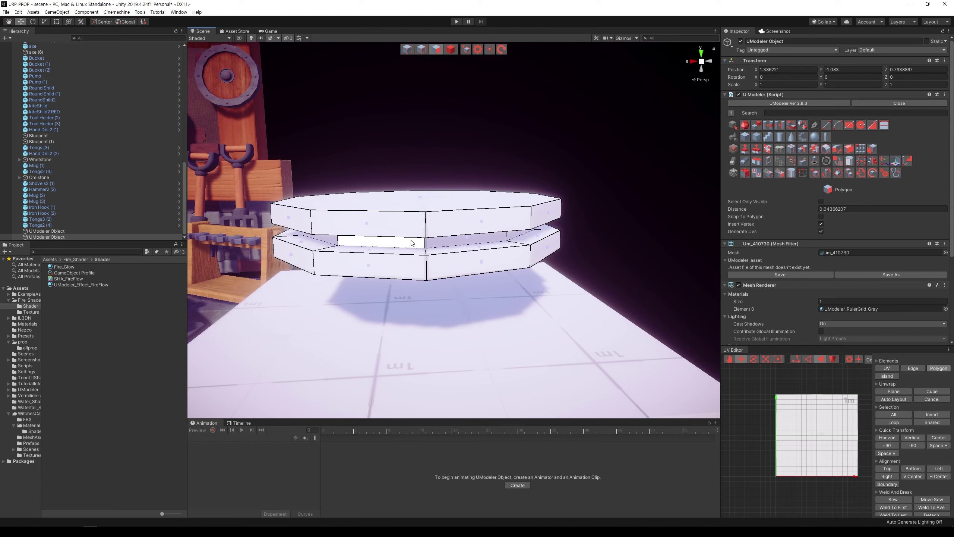
double_click(469, 239)
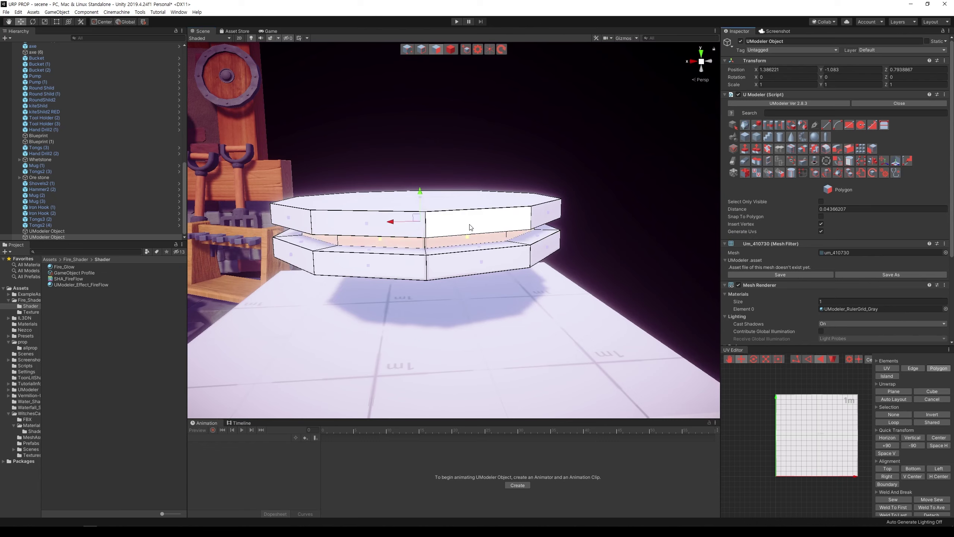
key("r")
left_click_drag(427, 225, 431, 226)
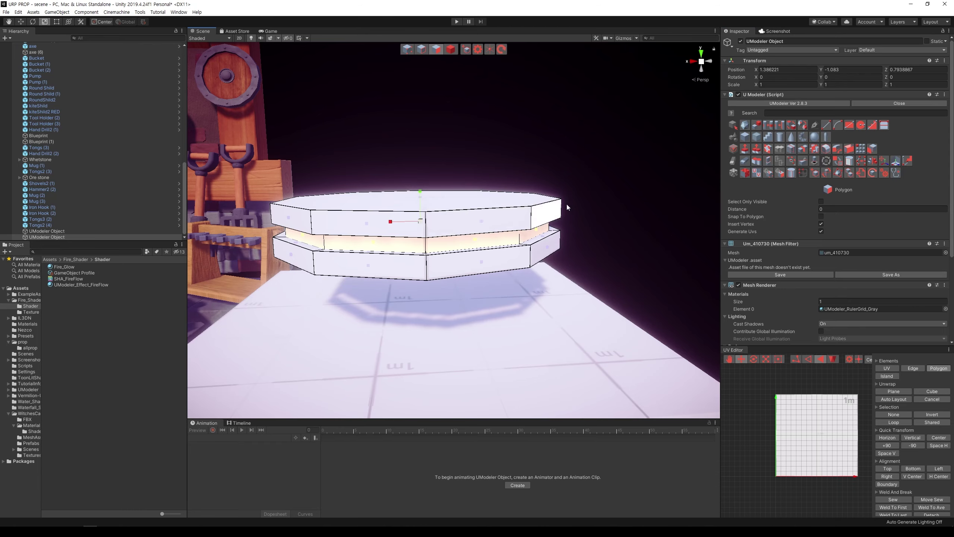
left_click_drag(566, 205, 671, 194, "alt")
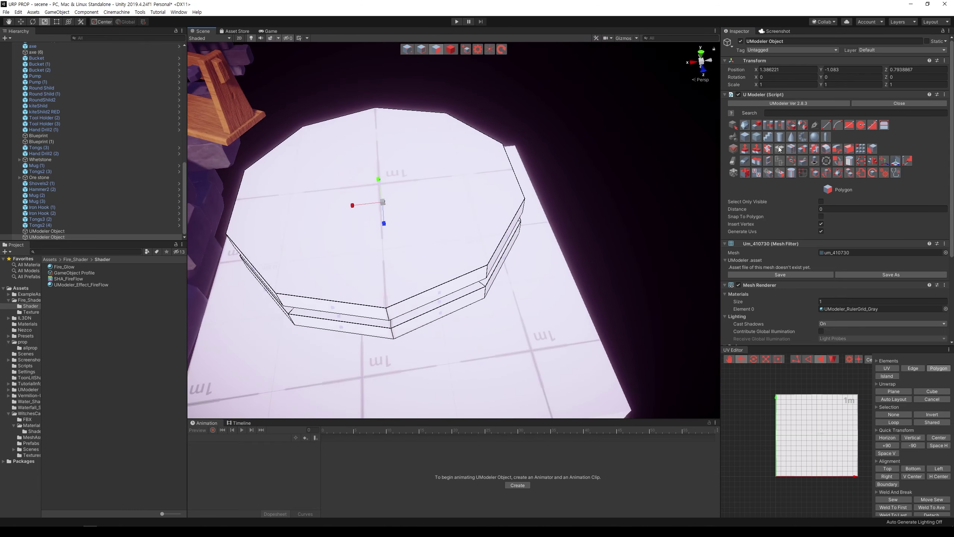
Start an inset on the block's top face, then cancel it and return to Object mode.
left_click(779, 149)
left_click(451, 198)
key("f")
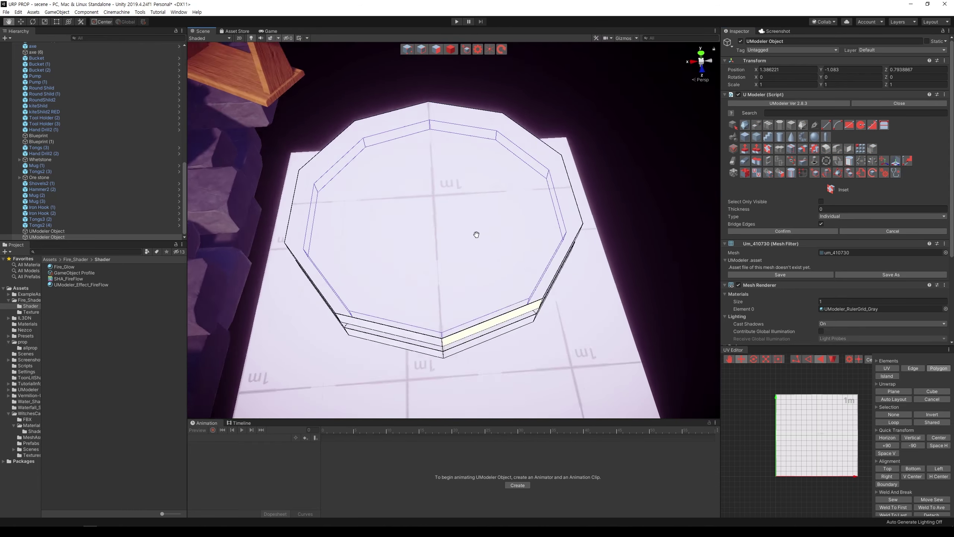
key("Escape")
left_click(450, 49)
scroll(518, 243, "up", 5)
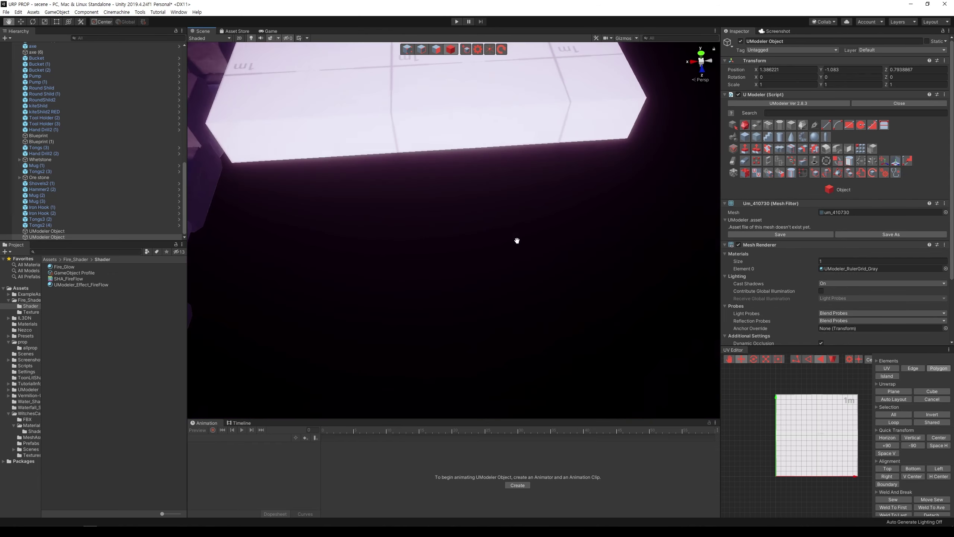
scroll(517, 240, "down", 5)
mouse_move(516, 240)
left_mouse_down("alt")
mouse_move(523, 151)
mouse_move(529, 256)
left_mouse_up("alt")
Inset the block's top face at 0.1849434 thickness, leaving a wide rim.
left_click(766, 149)
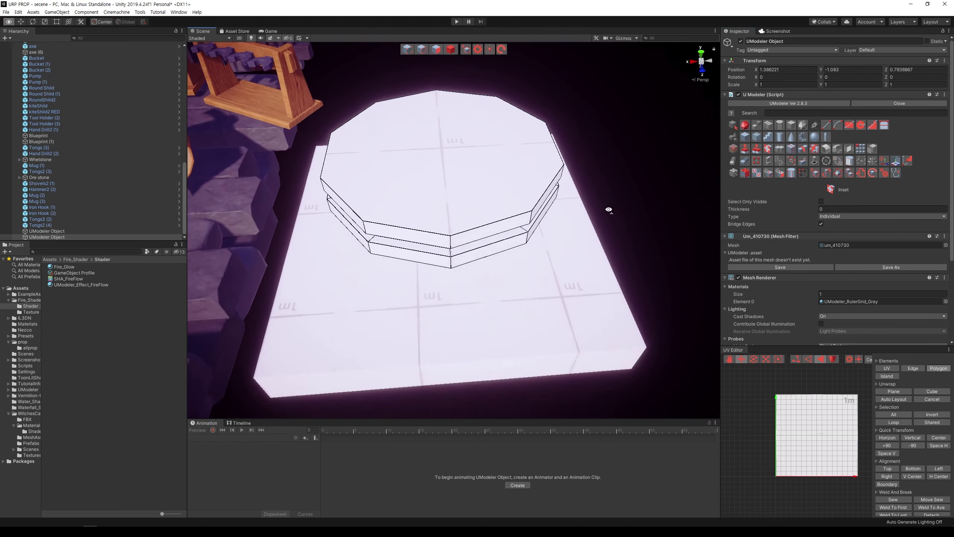
left_click_drag(607, 209, 525, 224, "alt")
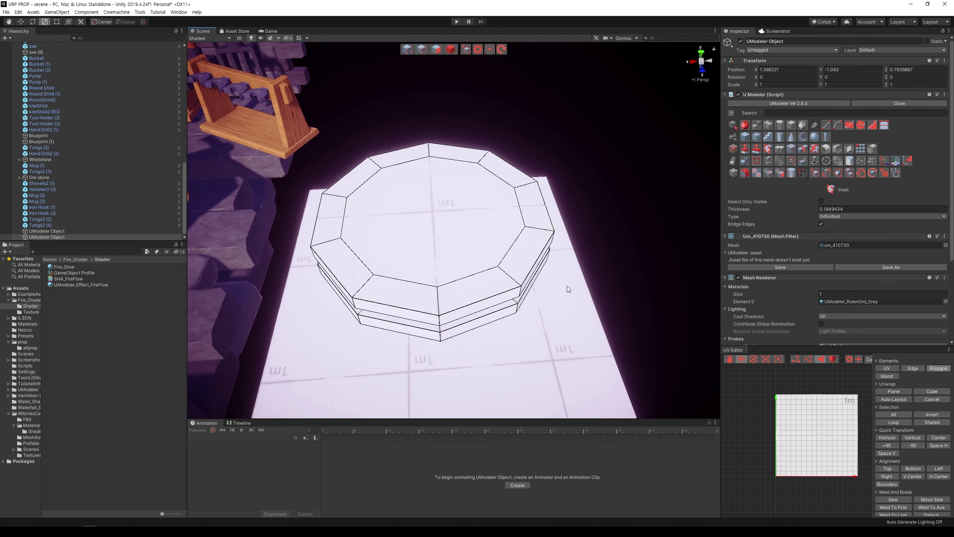
mouse_move(567, 286)
left_mouse_down("alt")
mouse_move(568, 128)
mouse_move(560, 134)
left_mouse_up("alt")
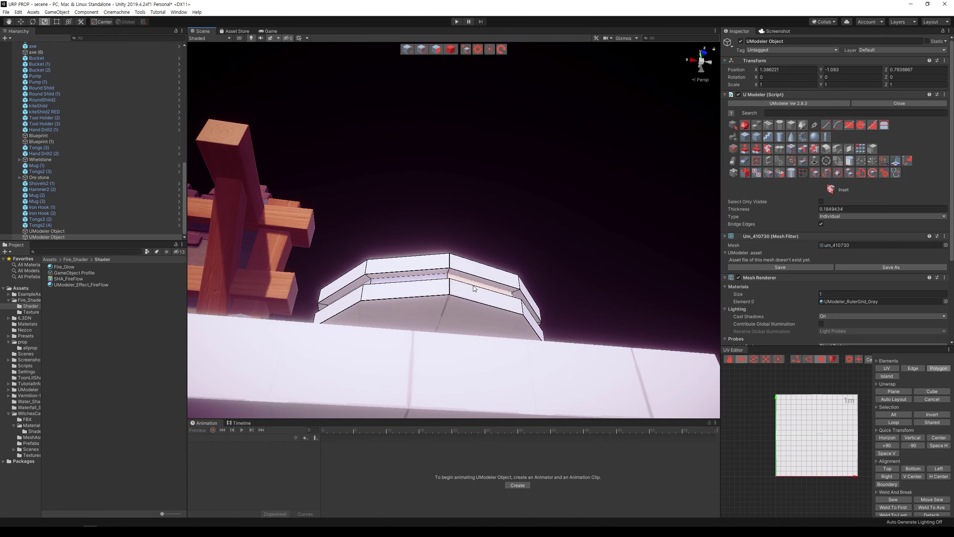
left_click_drag(561, 220, 552, 278, "alt")
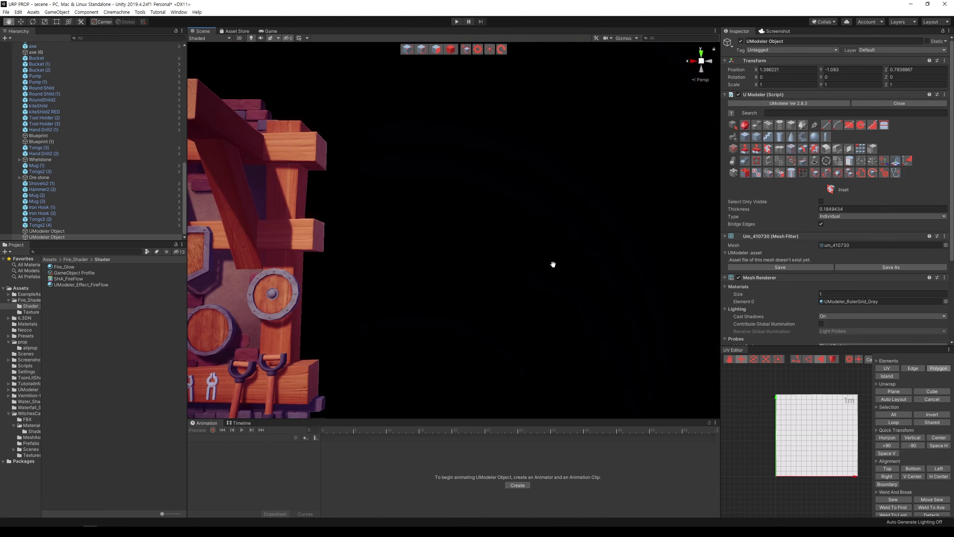
key("f")
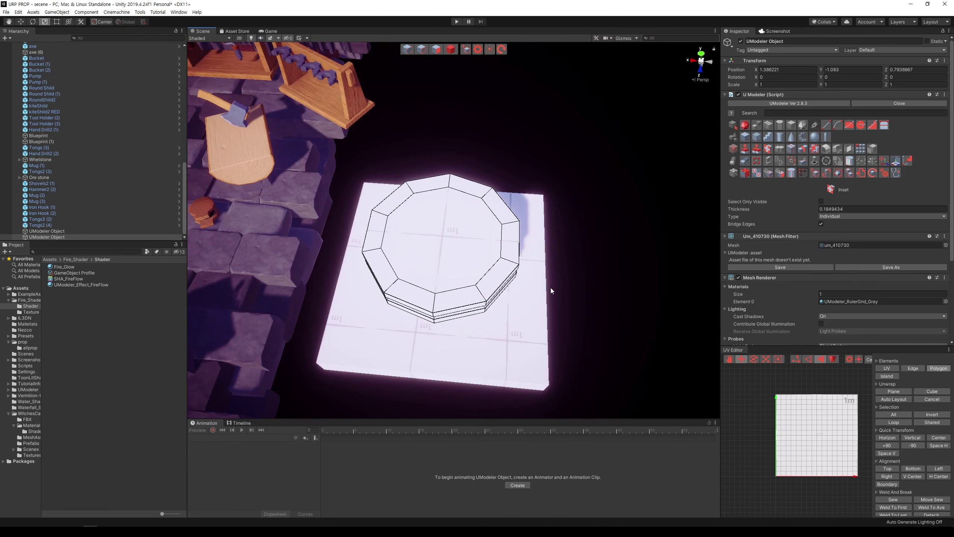
right_click_drag(559, 272, 563, 252)
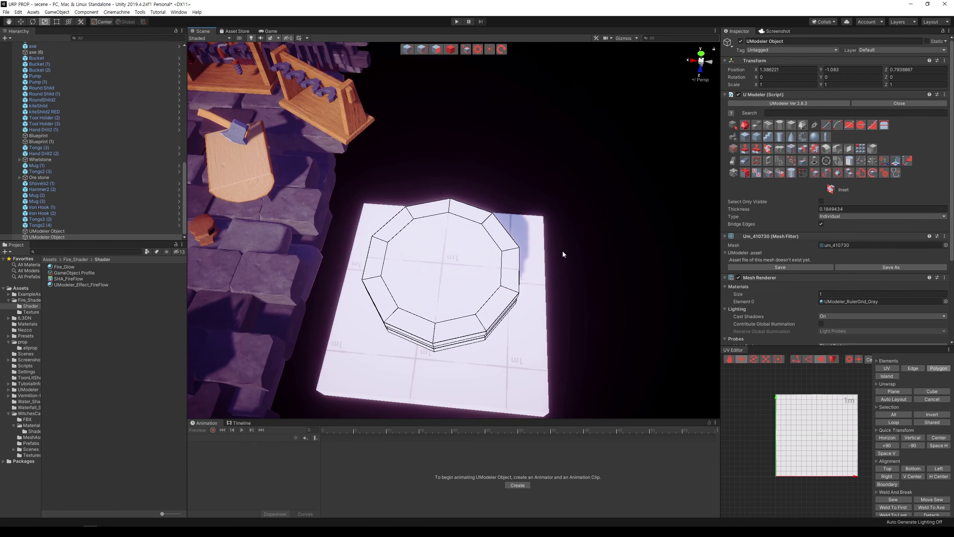
Push Pull the inner top face down to -0.045 height to form a shallow recess.
left_click(441, 52)
left_click(745, 149)
left_click_drag(420, 282, 425, 280)
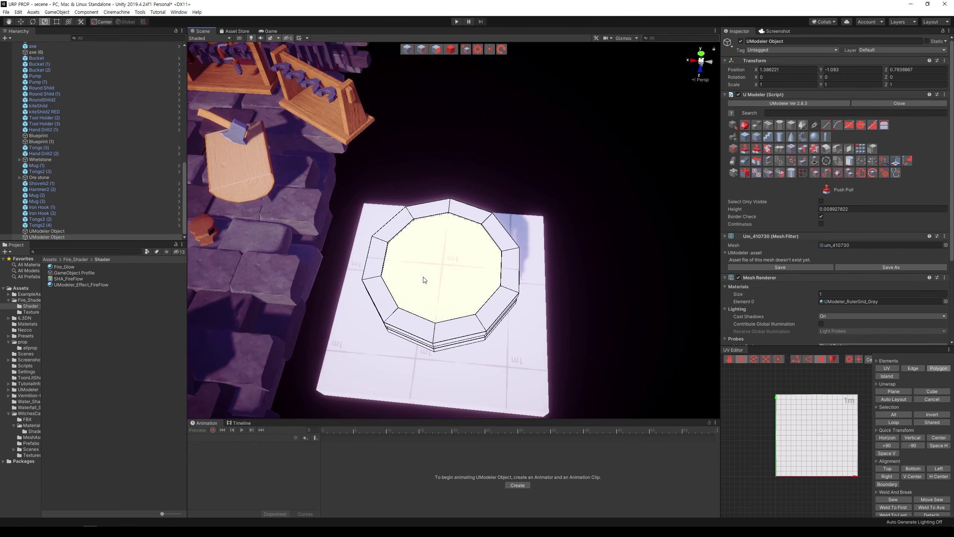
mouse_move(425, 280)
right_mouse_down()
mouse_move(540, 161)
mouse_move(519, 189)
right_mouse_up()
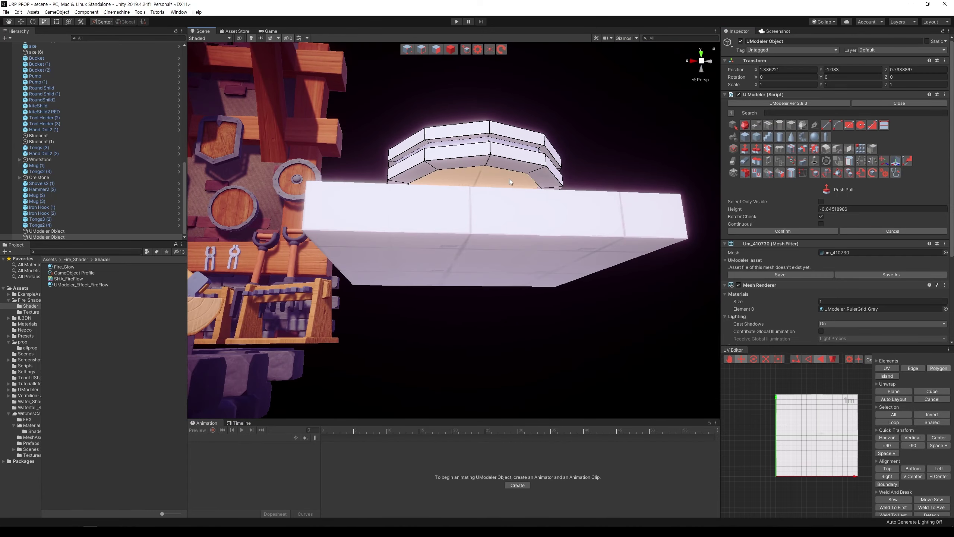
key("Return")
mouse_move(625, 113)
right_mouse_down()
mouse_move(603, 293)
mouse_move(592, 299)
right_mouse_up()
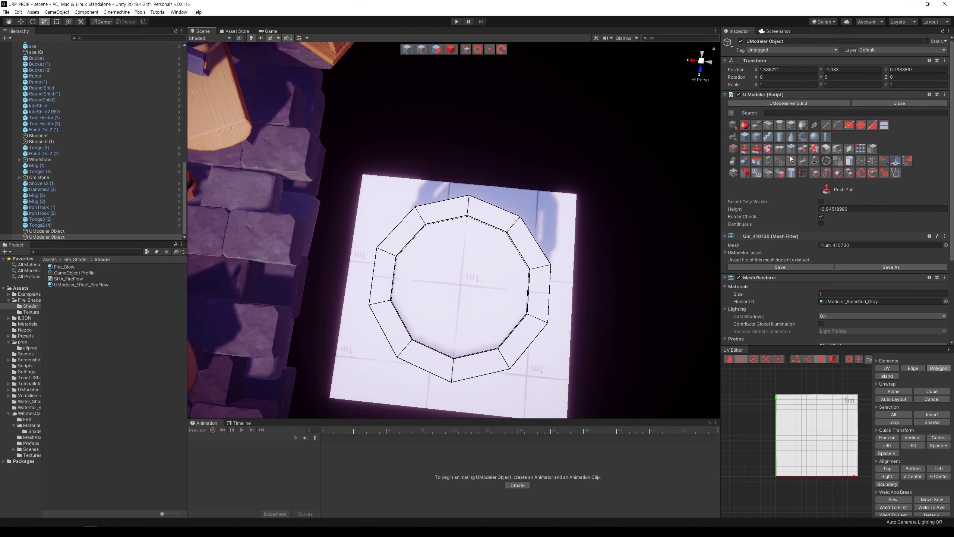
Return to Object mode and select the slab under the block.
left_click(825, 125)
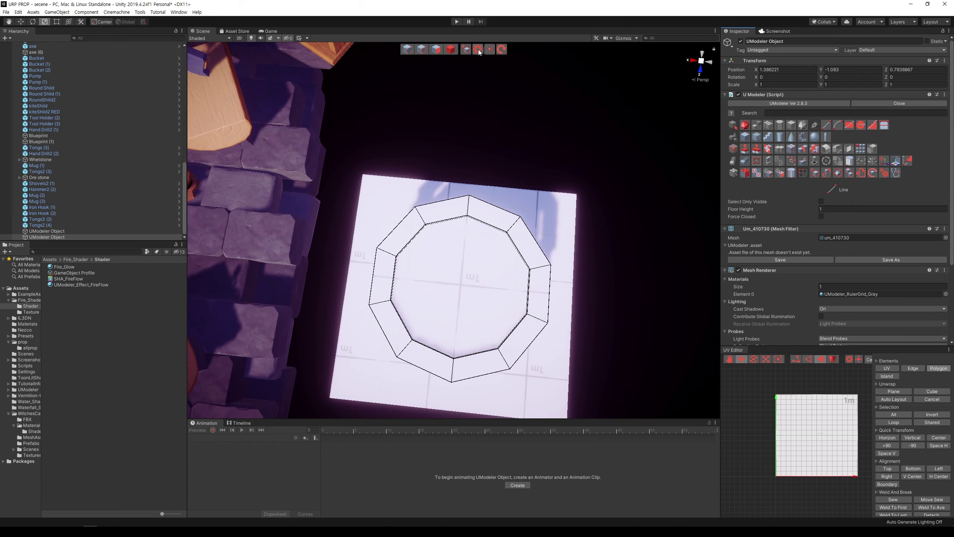
left_click(450, 49)
left_click(519, 255)
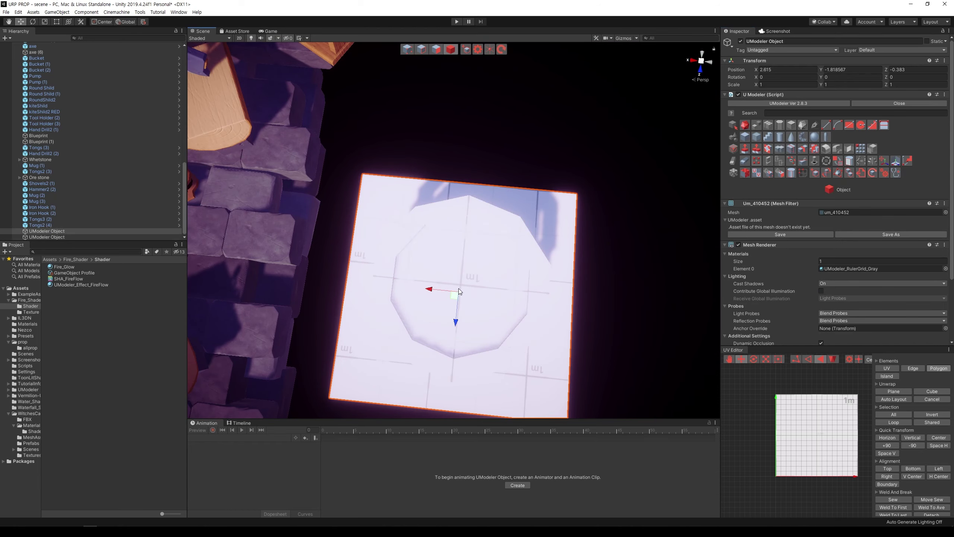
Select the decagonal block and inset its face at 0.506 thickness.
mouse_move(463, 331)
left_mouse_down("alt")
mouse_move(527, 211)
mouse_move(524, 278)
left_mouse_up("alt")
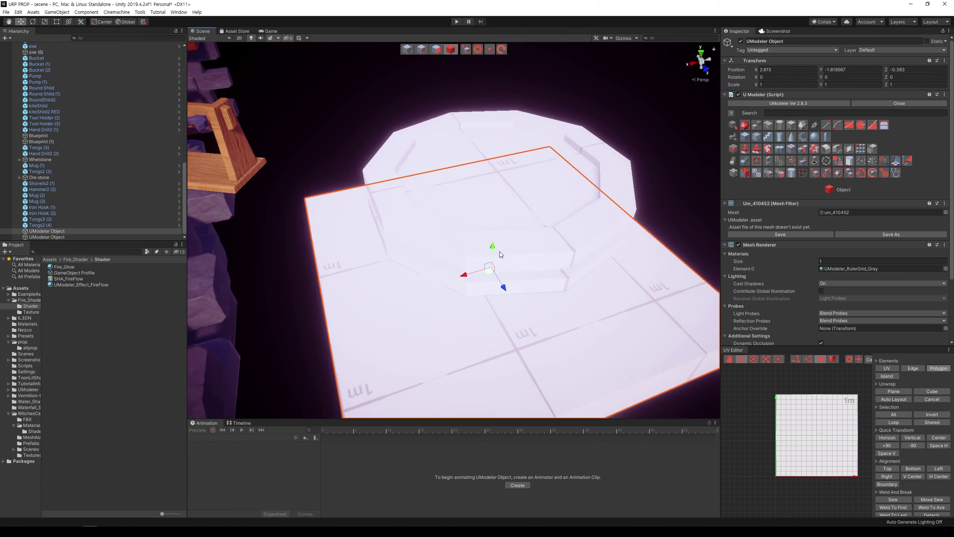
left_click(524, 279)
mouse_move(609, 202)
left_mouse_down("alt")
mouse_move(552, 297)
mouse_move(564, 297)
left_mouse_up("alt")
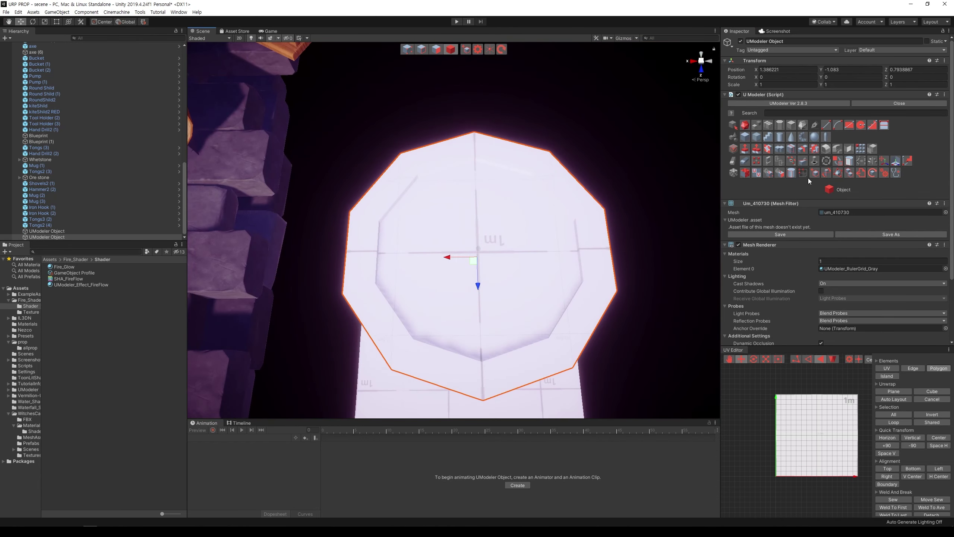
left_click(767, 148)
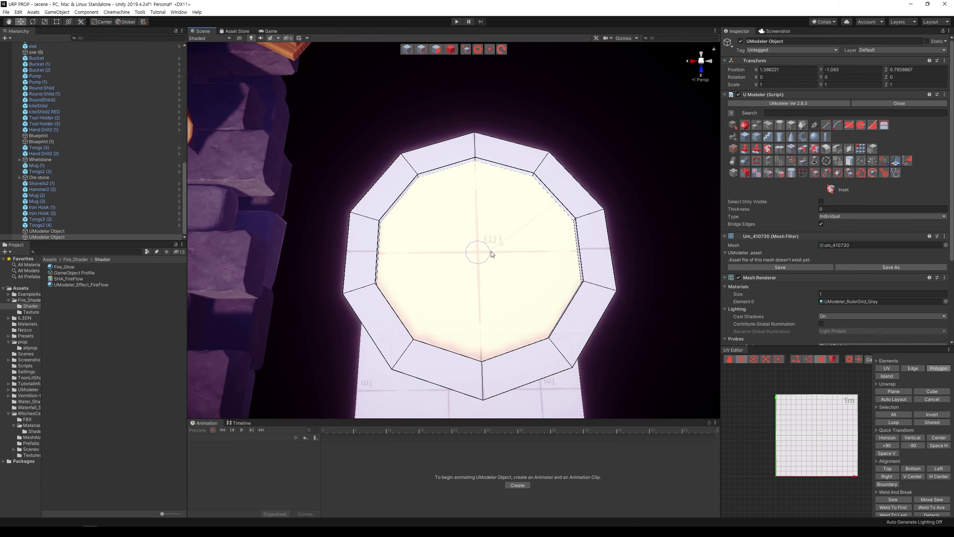
left_click_drag(492, 255, 588, 114)
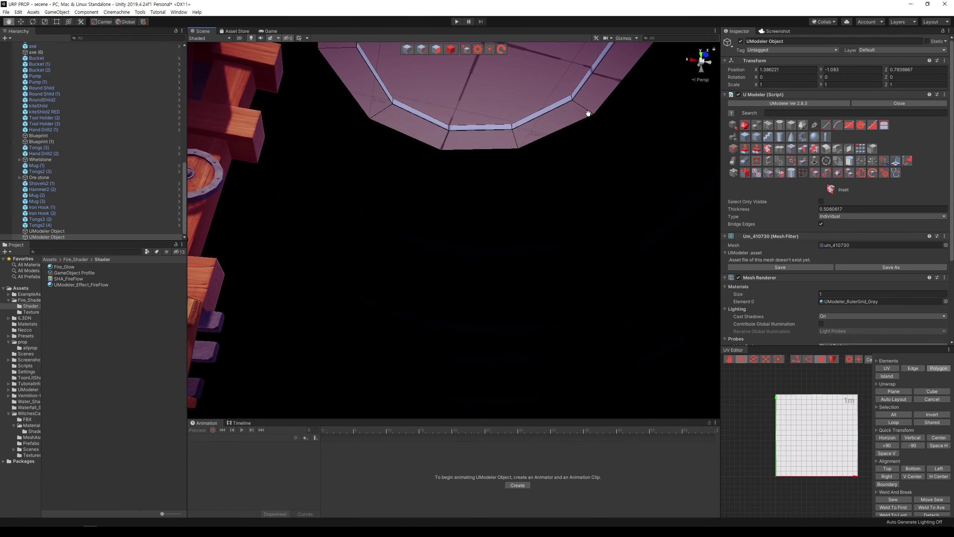
Inset the face again at 0.4959936 thickness, leaving a small central decagon.
left_click_drag(521, 81, 544, 112, "alt")
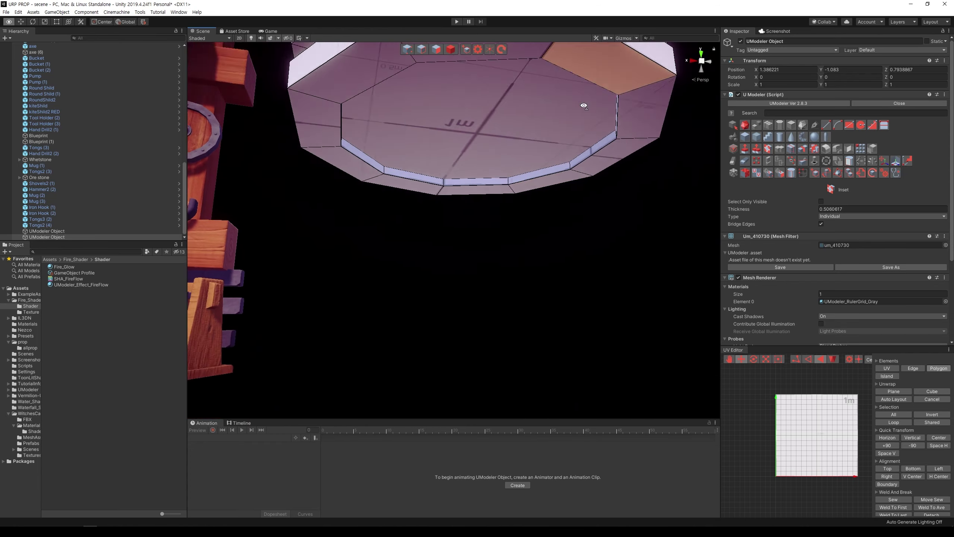
middle_click_drag(569, 148, 584, 145)
key("f")
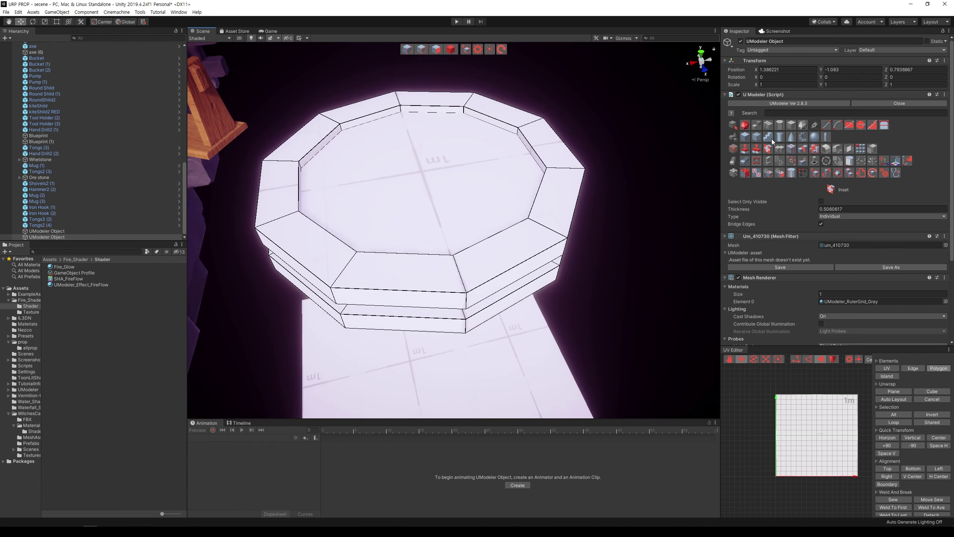
left_click(468, 164)
left_click_drag(442, 179, 466, 185)
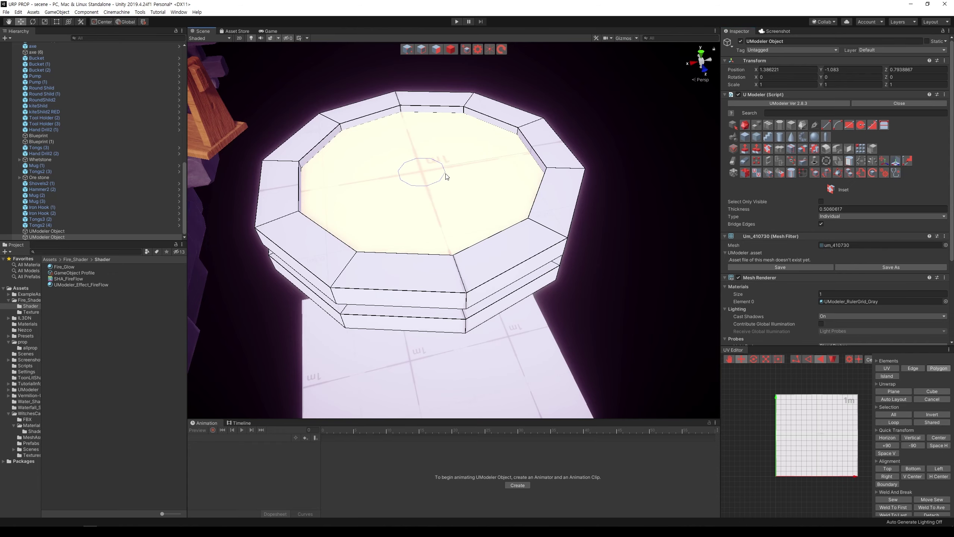
key("Return")
Switch to face selection with the spoked side facing the view.
left_click_drag(584, 257, 571, 131, "alt")
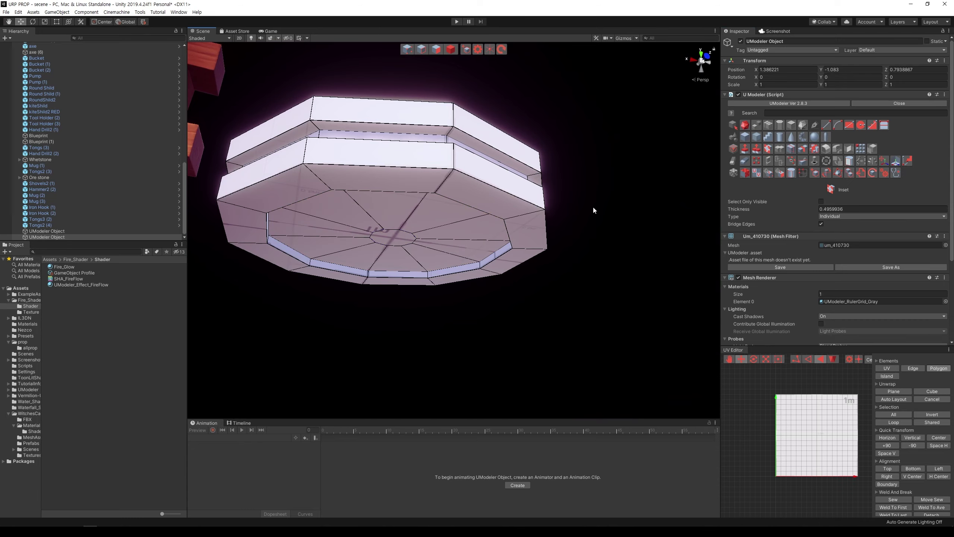
mouse_move(592, 207)
left_mouse_down("alt")
mouse_move(601, 154)
mouse_move(571, 237)
left_mouse_up("alt")
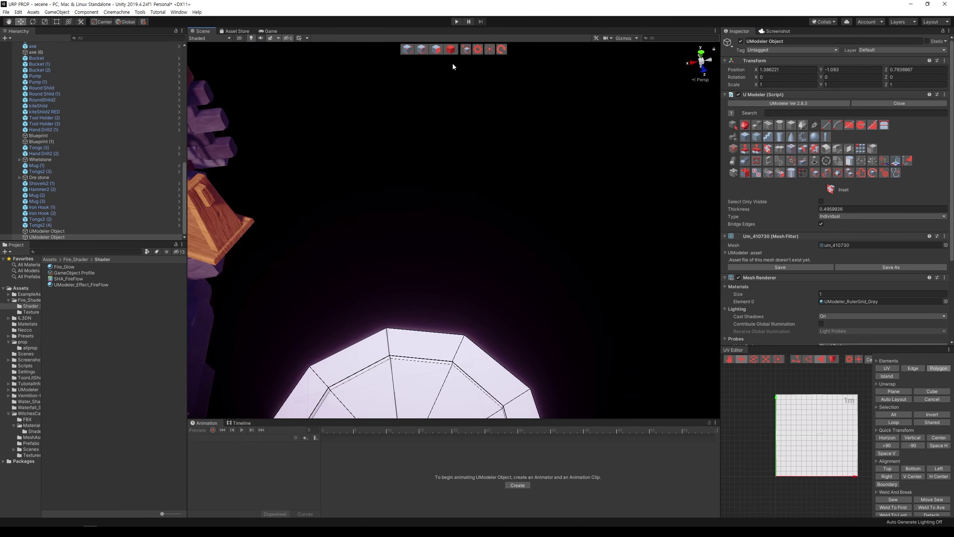
left_click(451, 50)
left_click_drag(474, 138, 518, 201, "alt")
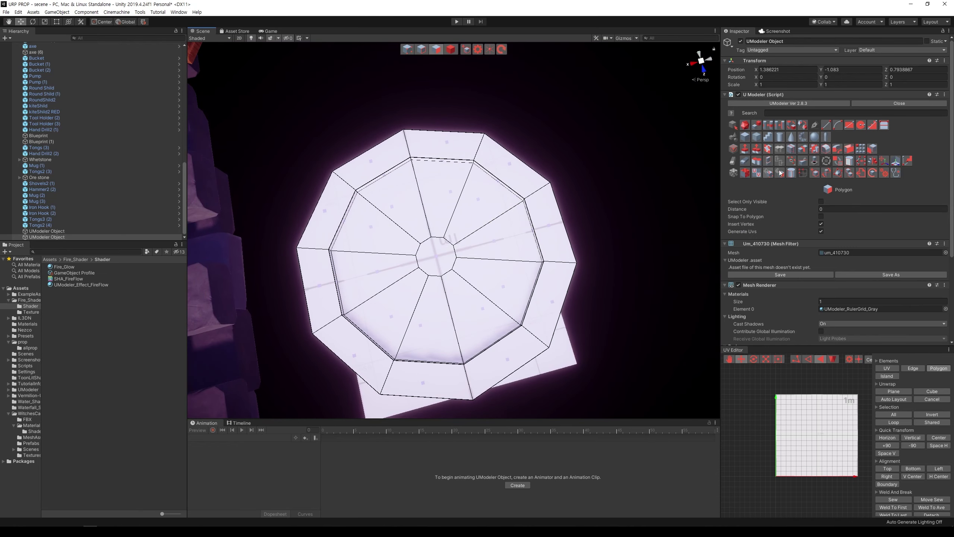
Add two edge loops around the wheel's centre.
left_click(790, 148)
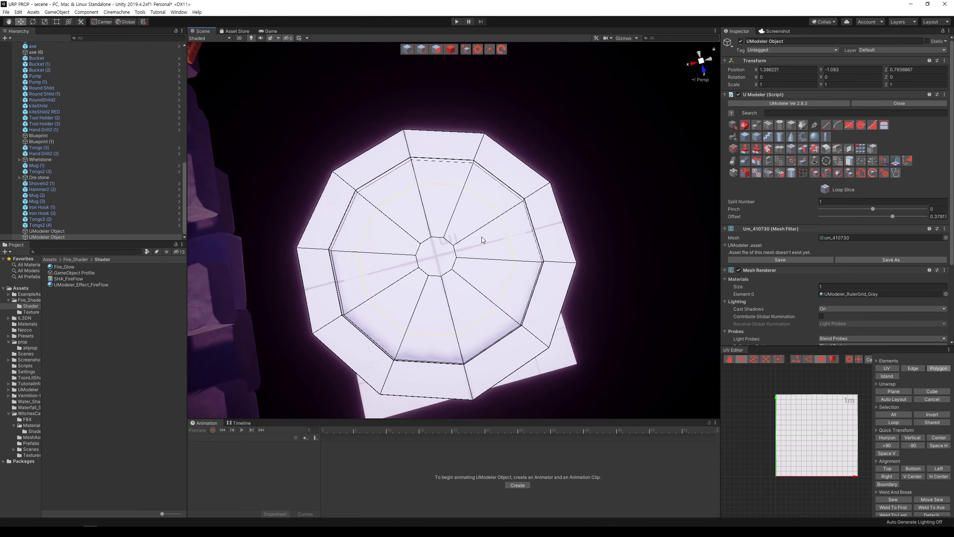
left_click(496, 224)
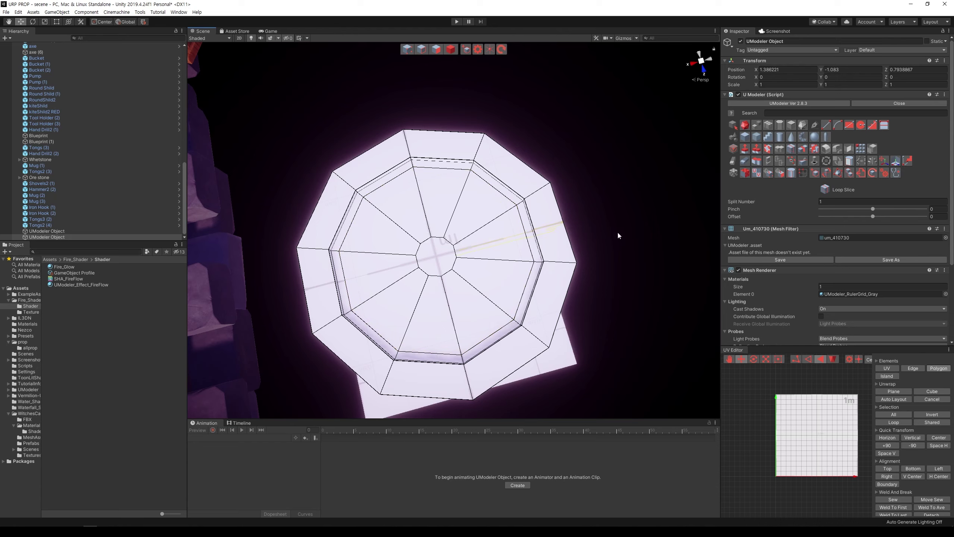
left_click(452, 255)
Push the inner ring faces in to -0.1995773, opening gaps between all spokes.
left_click(744, 147)
middle_click_drag(608, 223, 635, 204)
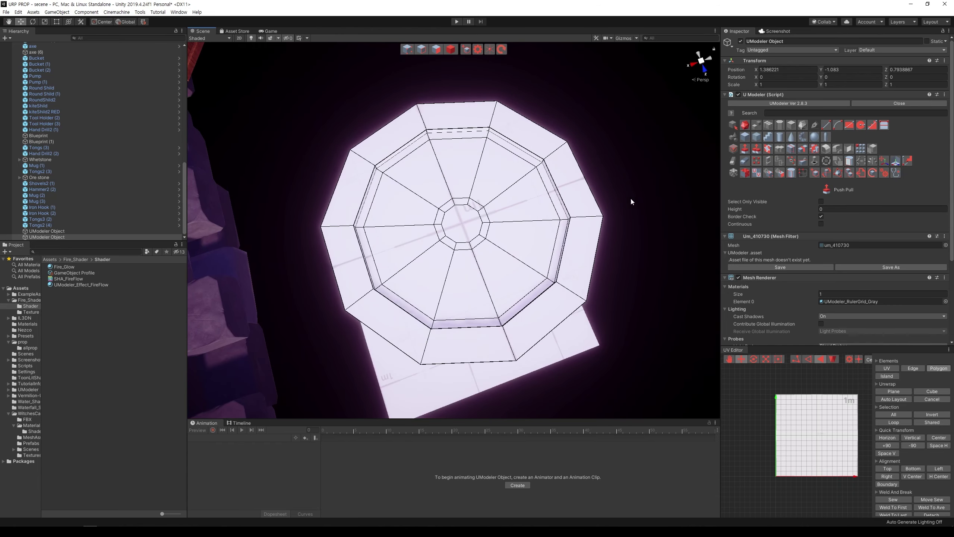
left_click_drag(464, 180, 466, 205)
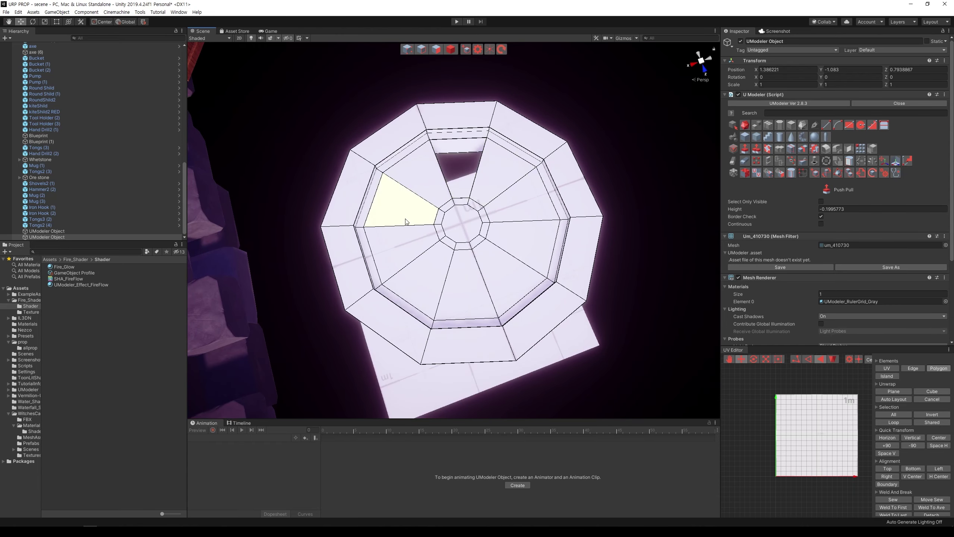
left_click_drag(389, 205, 398, 229)
left_click_drag(428, 273, 445, 328)
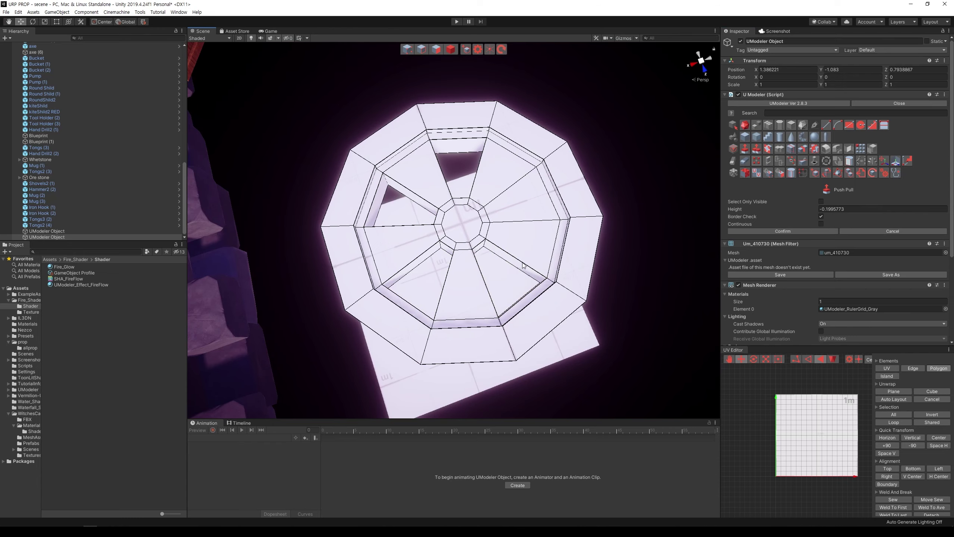
left_click_drag(526, 211, 532, 258)
left_click_drag(556, 308, 540, 227, "alt")
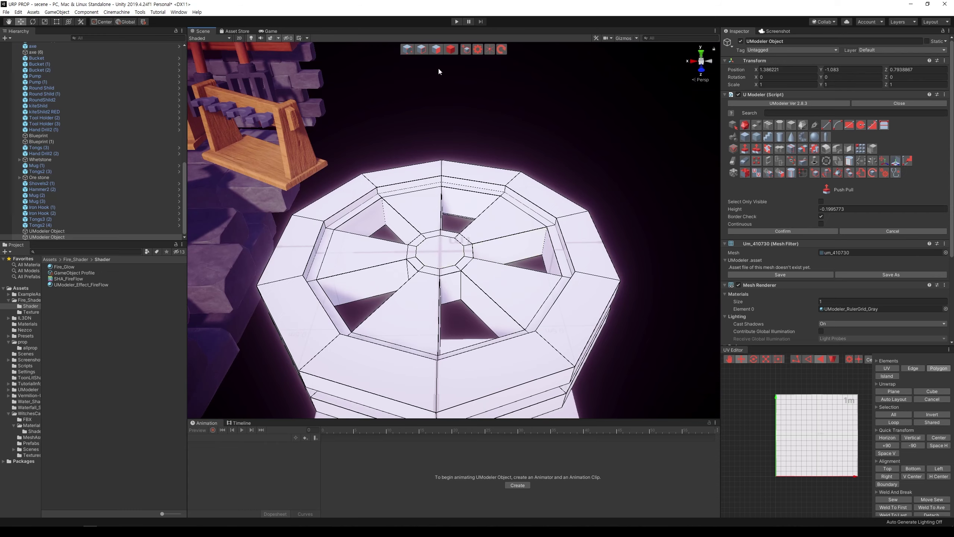
left_click(450, 49)
left_click_drag(507, 188, 564, 304, "alt")
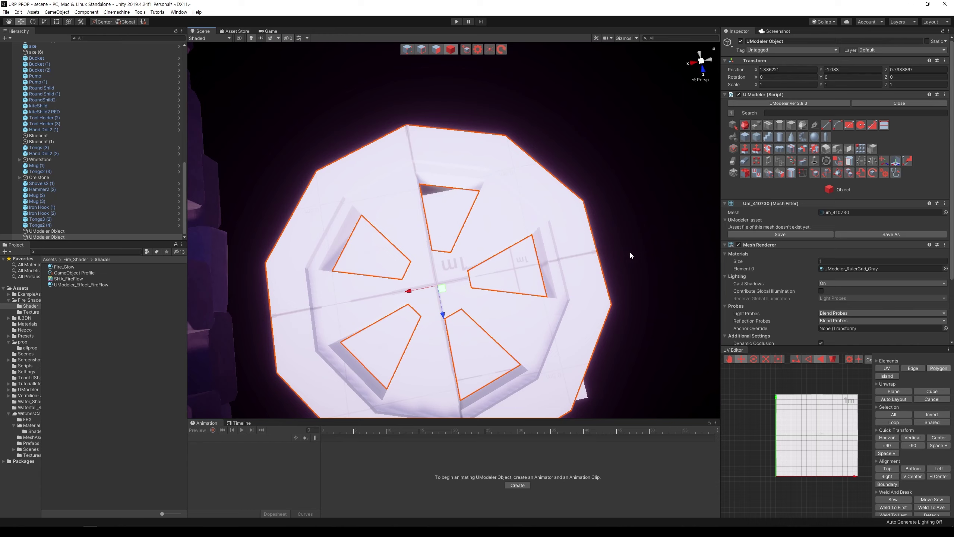
Move the square white plane over toward the wall pillar.
left_click_drag(627, 314, 598, 180, "alt")
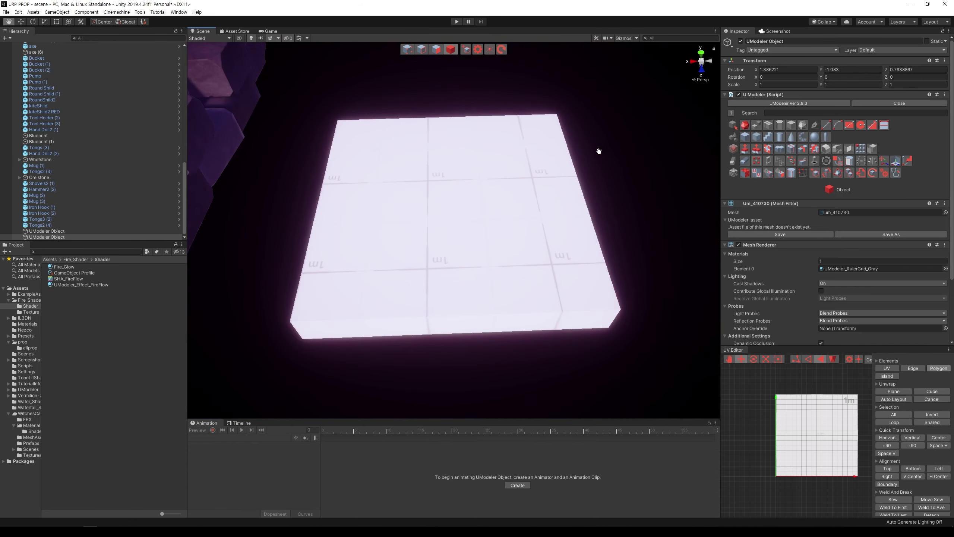
key("f")
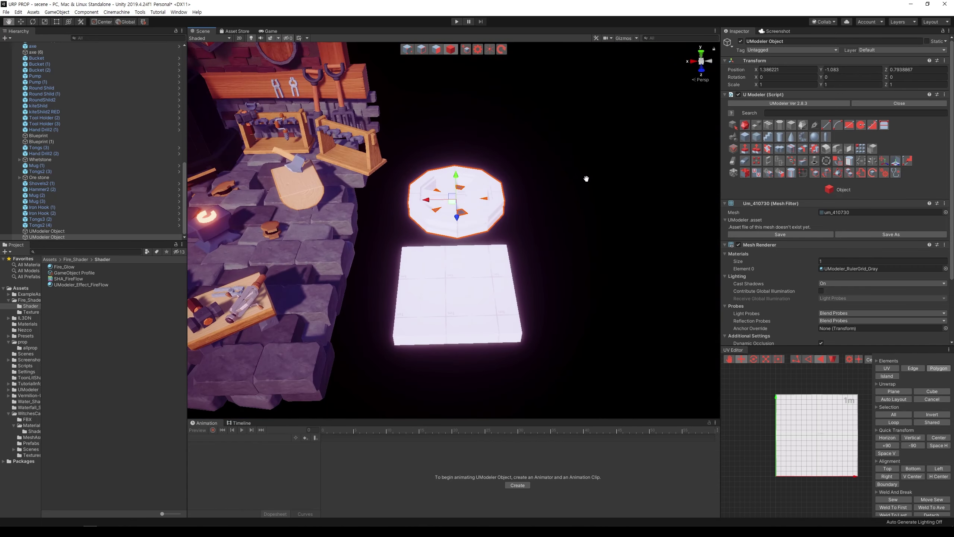
left_click(483, 310)
mouse_move(462, 303)
left_mouse_down()
mouse_move(479, 124)
mouse_move(494, 98)
mouse_move(452, 213)
mouse_move(426, 244)
mouse_move(487, 137)
mouse_move(504, 195)
mouse_move(505, 179)
left_mouse_up()
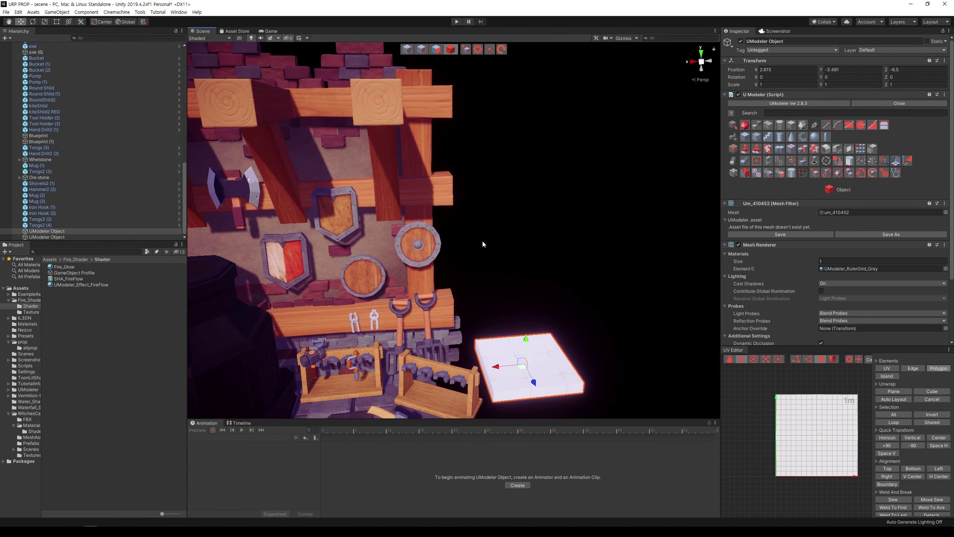
Raise RoundShild2 slightly on the wall along Y, then reselect the white plane.
left_click(432, 249)
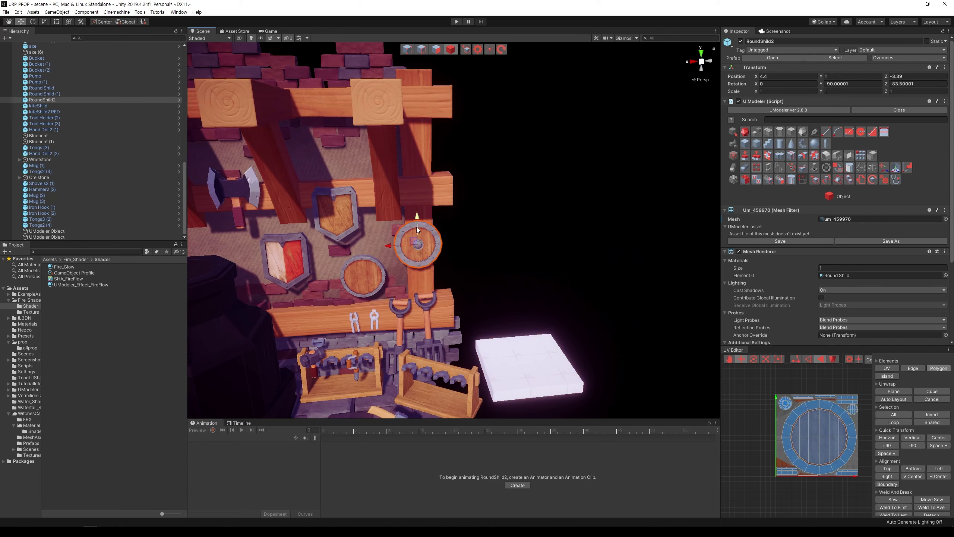
mouse_move(416, 226)
left_mouse_down()
mouse_move(423, 144)
mouse_move(317, 147)
mouse_move(412, 146)
left_mouse_up()
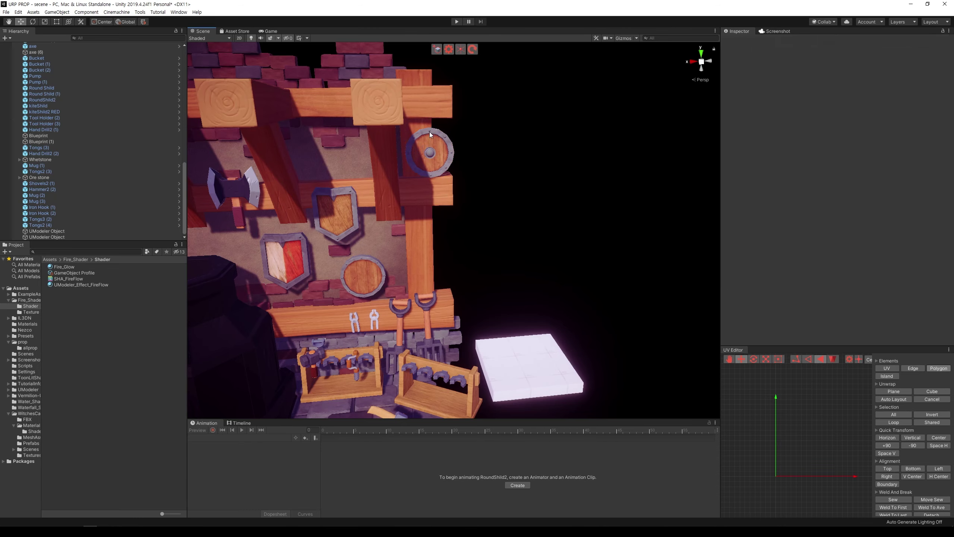
left_click_drag(429, 131, 429, 124)
scroll(426, 158, "down", 5)
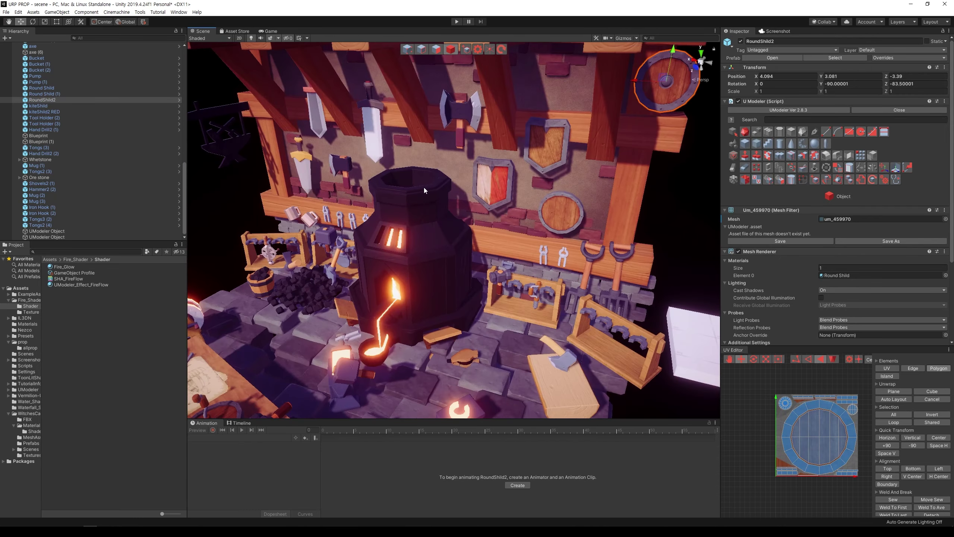
mouse_move(424, 188)
middle_mouse_down()
mouse_move(448, 179)
mouse_move(432, 194)
middle_mouse_up()
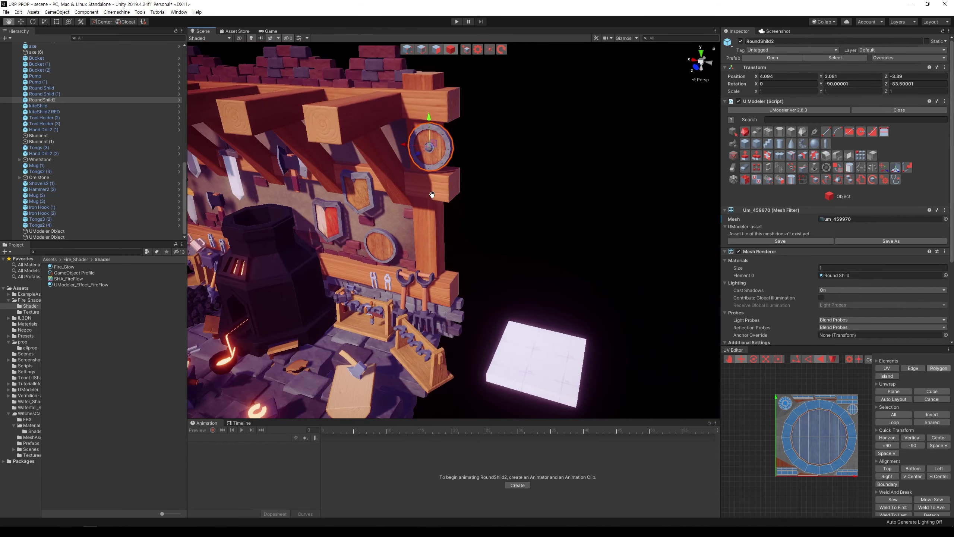
mouse_move(432, 195)
left_mouse_down("alt")
mouse_move(564, 159)
mouse_move(525, 179)
left_mouse_up("alt")
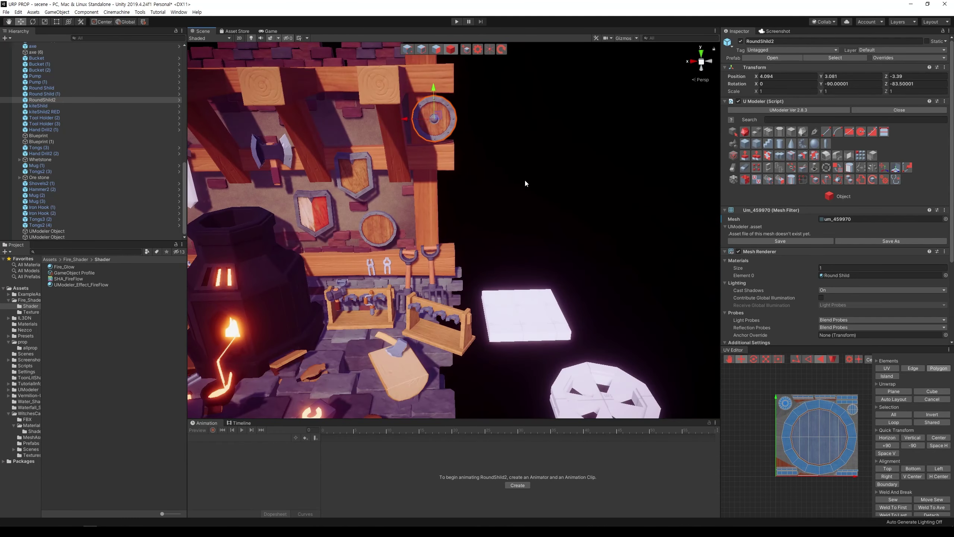
left_click(528, 312)
mouse_move(528, 311)
left_mouse_down("alt")
mouse_move(566, 308)
mouse_move(518, 346)
mouse_move(487, 239)
mouse_move(358, 191)
mouse_move(439, 199)
left_mouse_up("alt")
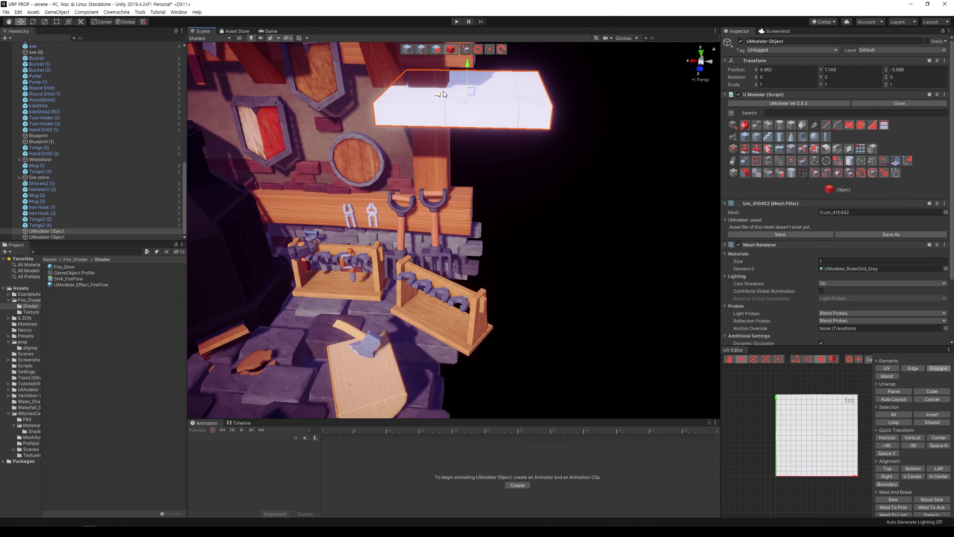
Slide the white block slightly along X and push its right end face inward to shorten it.
mouse_move(438, 94)
left_mouse_down()
mouse_move(469, 99)
mouse_move(493, 70)
mouse_move(536, 149)
mouse_move(681, 147)
left_mouse_up()
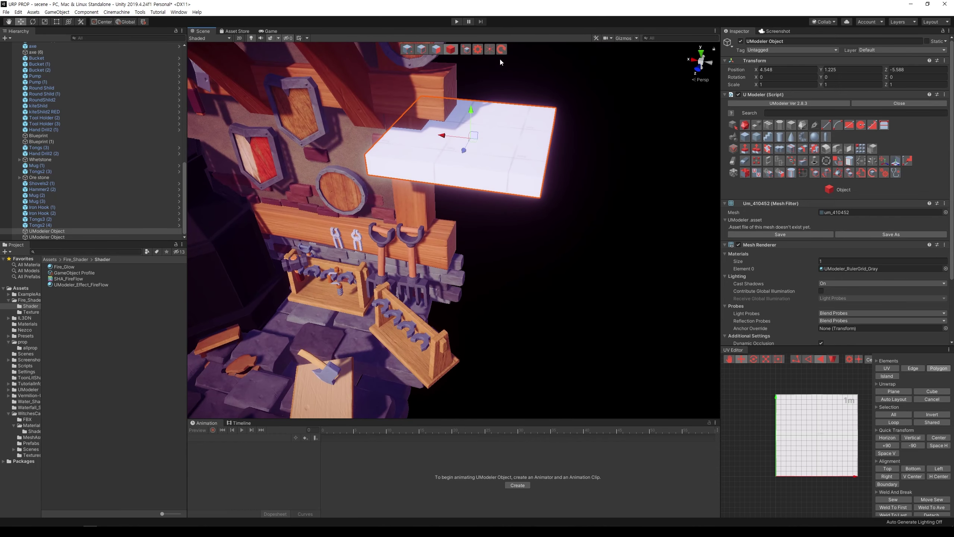
left_click(438, 47)
mouse_move(466, 98)
left_mouse_down("alt")
mouse_move(492, 168)
mouse_move(345, 129)
left_mouse_up("alt")
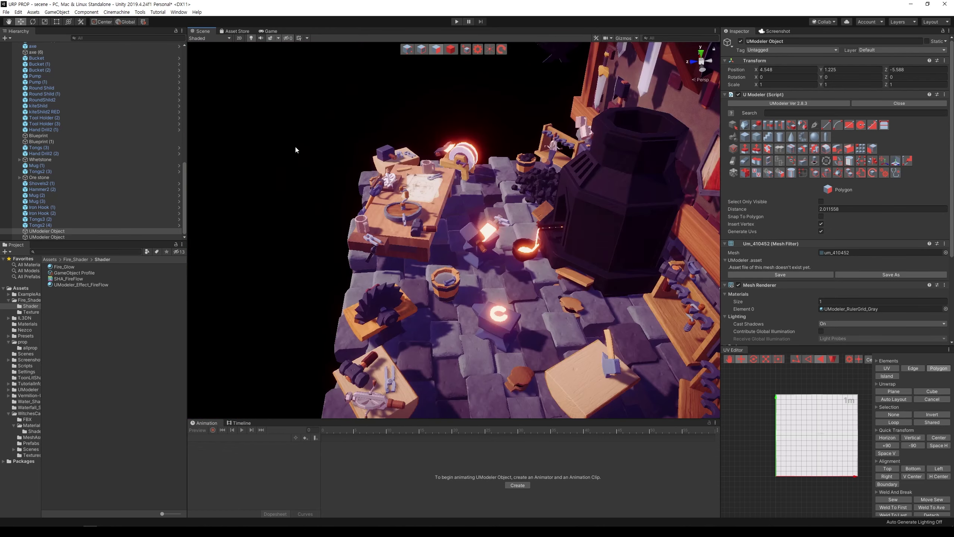
key("f")
left_click_drag(527, 206, 458, 209, "alt")
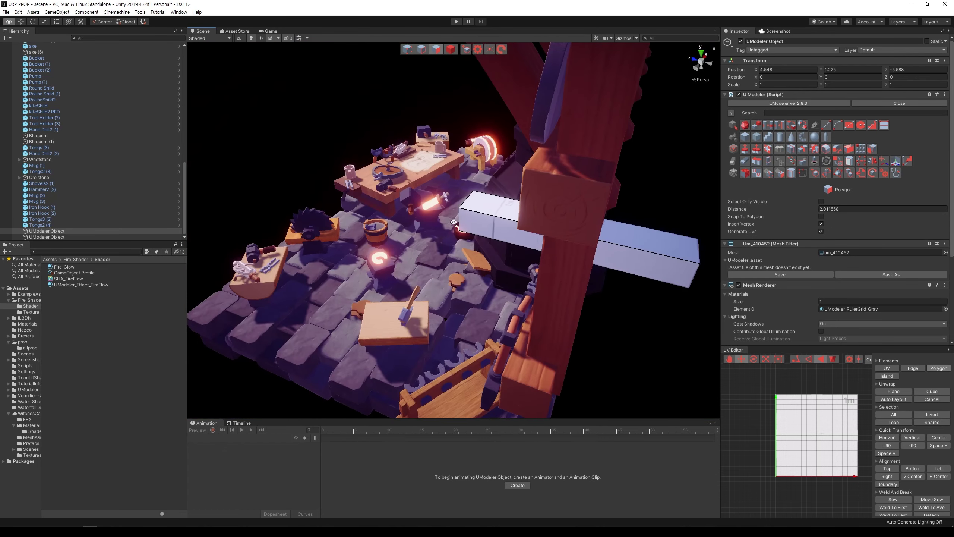
left_click(372, 167)
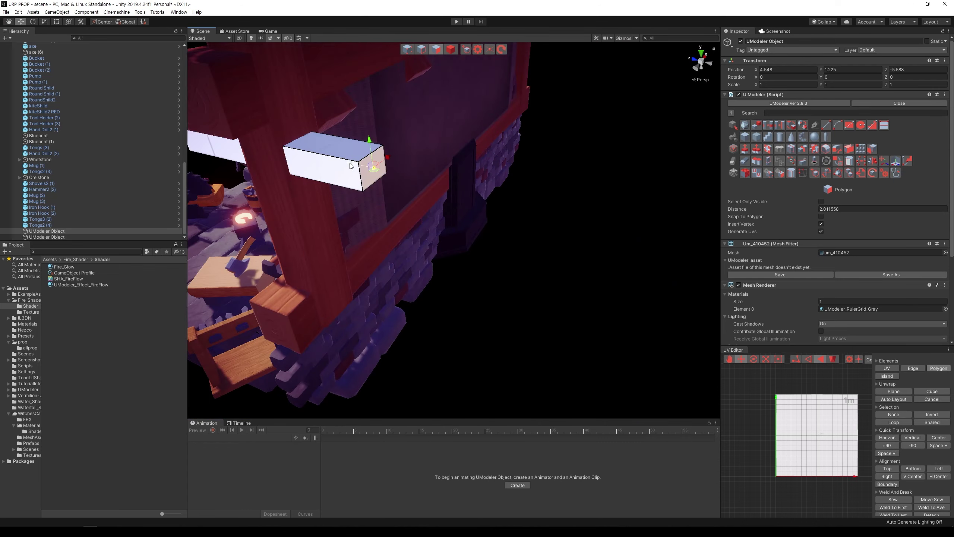
left_click_drag(350, 166, 305, 176)
Shorten the right end a little more and pull the left end face outward.
scroll(305, 176, "up", 2)
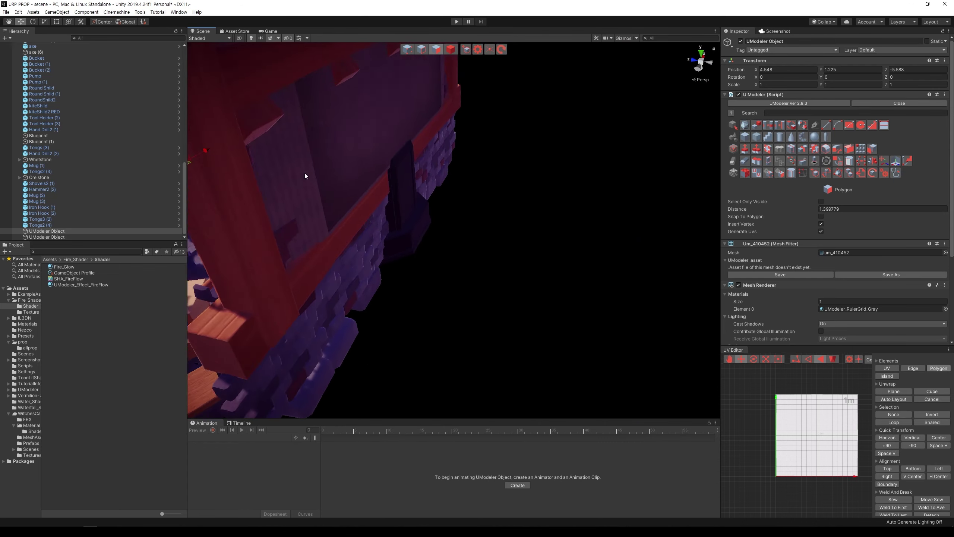
scroll(305, 175, "down", 5)
scroll(467, 155, "up", 5)
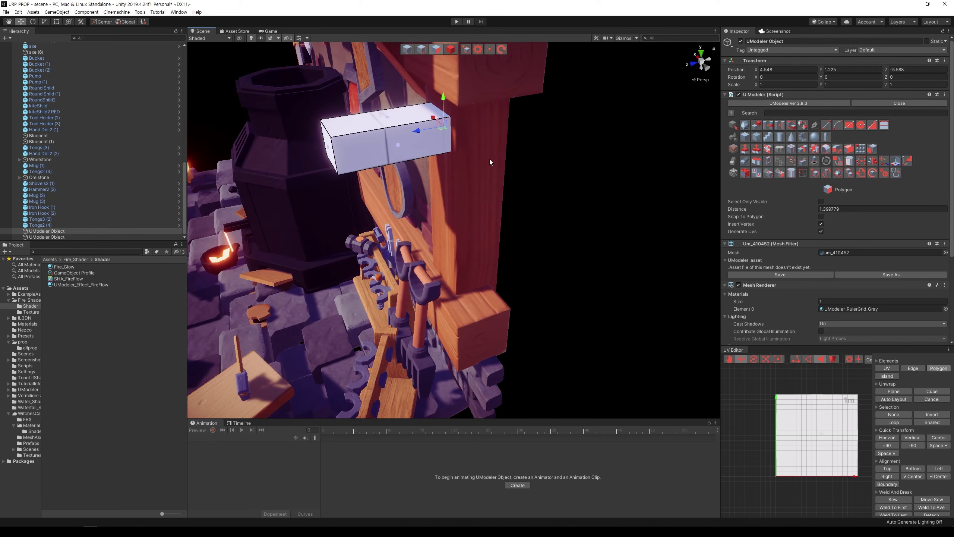
scroll(489, 162, "up", 3)
scroll(489, 162, "down", 3)
left_click_drag(419, 128, 415, 133)
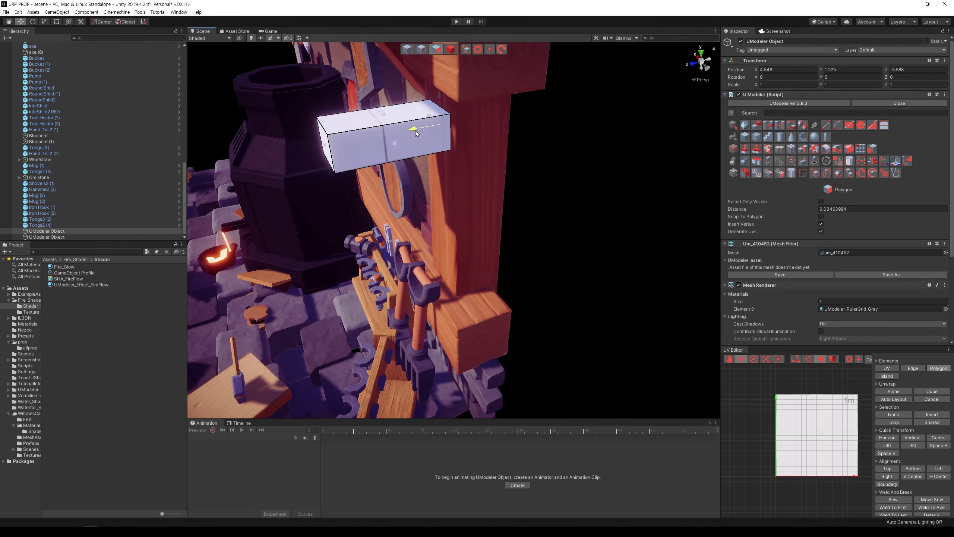
mouse_move(324, 147)
left_mouse_down()
mouse_move(295, 154)
mouse_move(403, 139)
left_mouse_up()
mouse_move(404, 139)
right_mouse_down()
mouse_move(494, 149)
mouse_move(534, 174)
right_mouse_up()
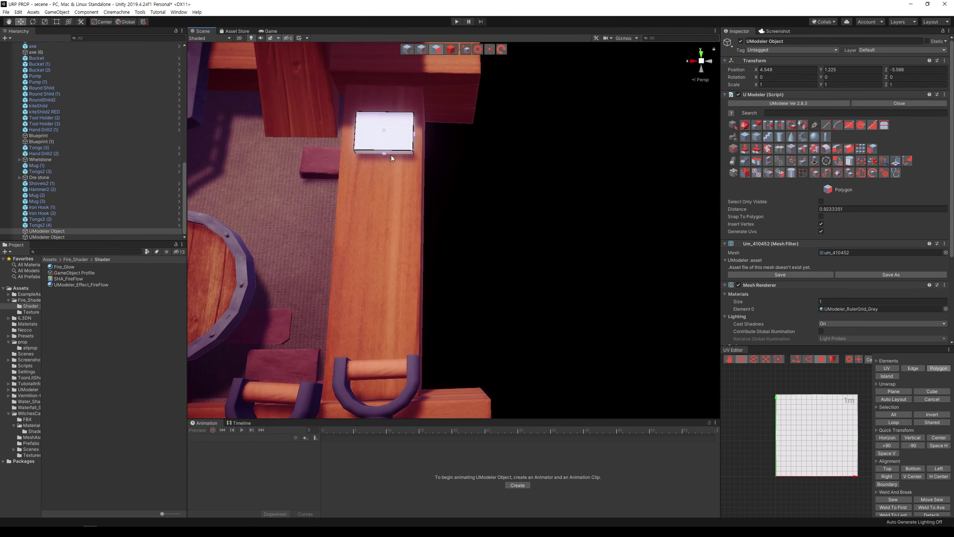
Stretch the block down the wooden pillar into a tall slab, then return to Object mode.
left_click_drag(385, 161, 370, 268)
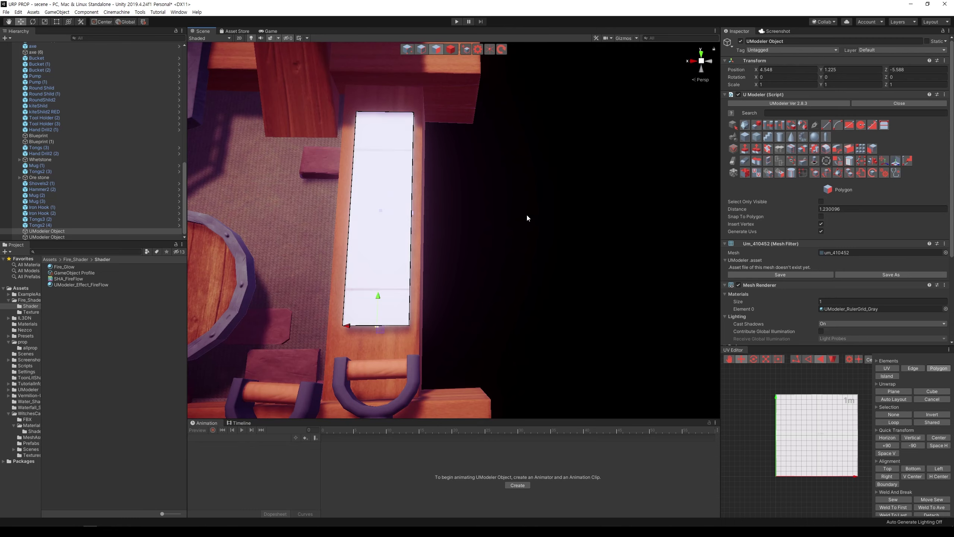
middle_click_drag(515, 288, 526, 239)
left_click(389, 245)
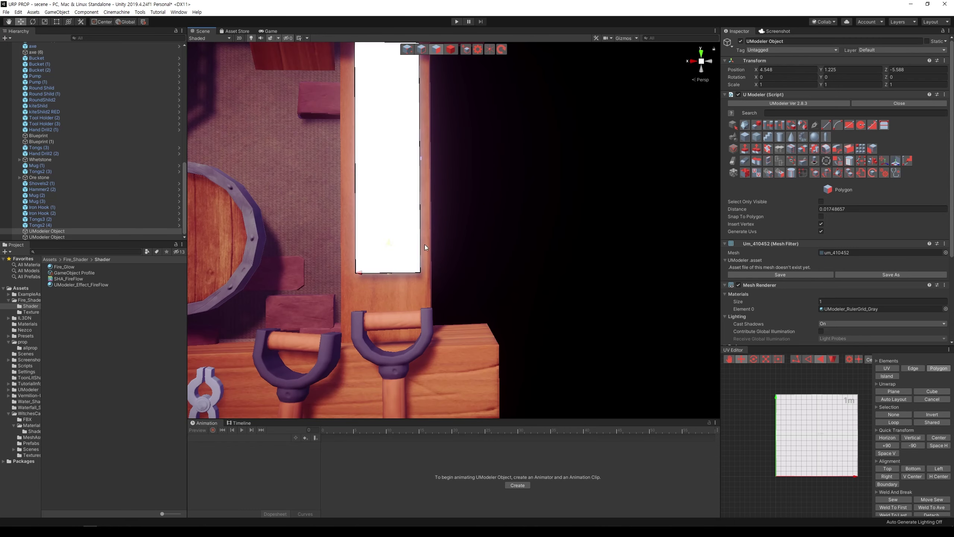
scroll(521, 238, "down", 3)
left_click(451, 49)
Centre the view on the slab and nudge it sideways to X 4.569 on the pillar.
key("f")
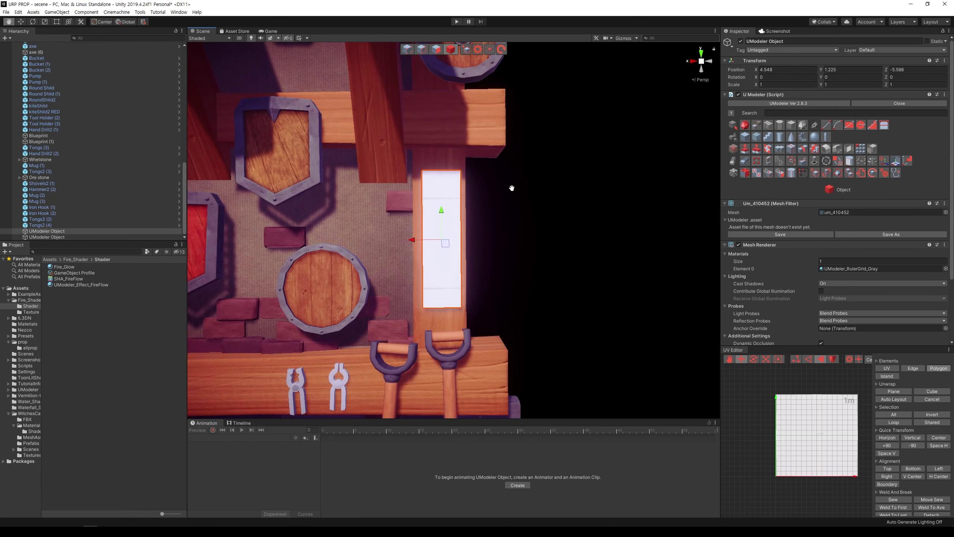
left_click_drag(416, 238, 413, 238)
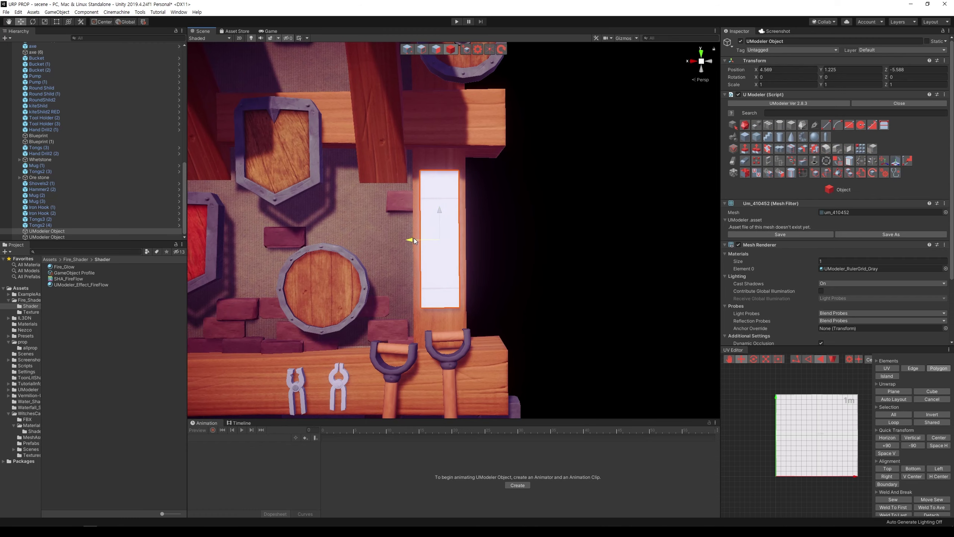
left_click(537, 252)
scroll(539, 246, "down", 2)
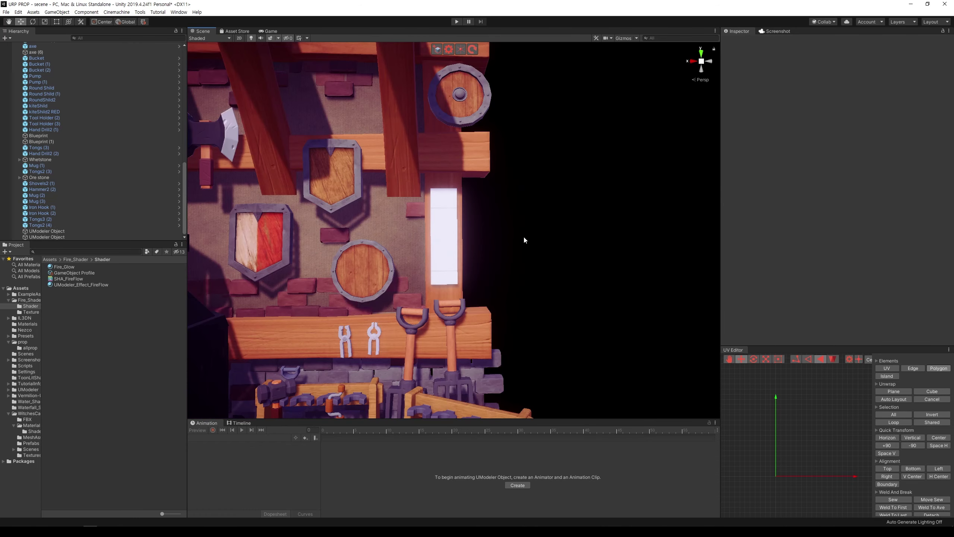
scroll(526, 240, "up", 5)
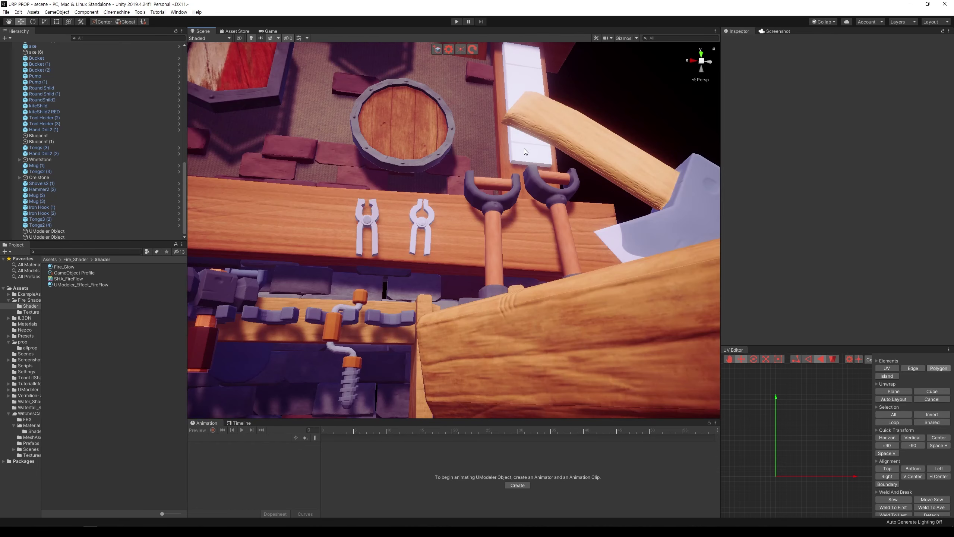
Select the white panel, briefly enter Polygon mode to inspect it, then return to Object mode.
left_click(520, 161)
left_click(467, 50)
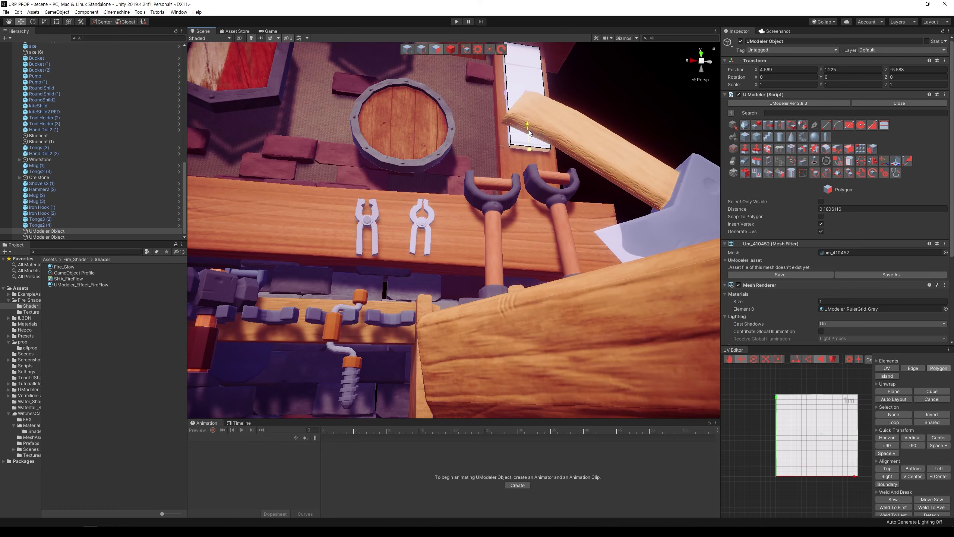
right_click_drag(629, 93, 619, 138)
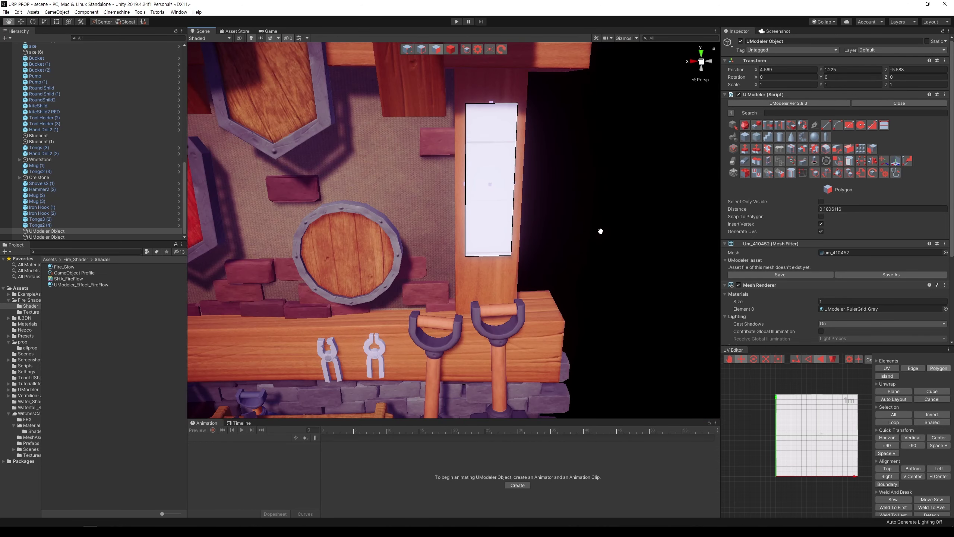
left_click(454, 51)
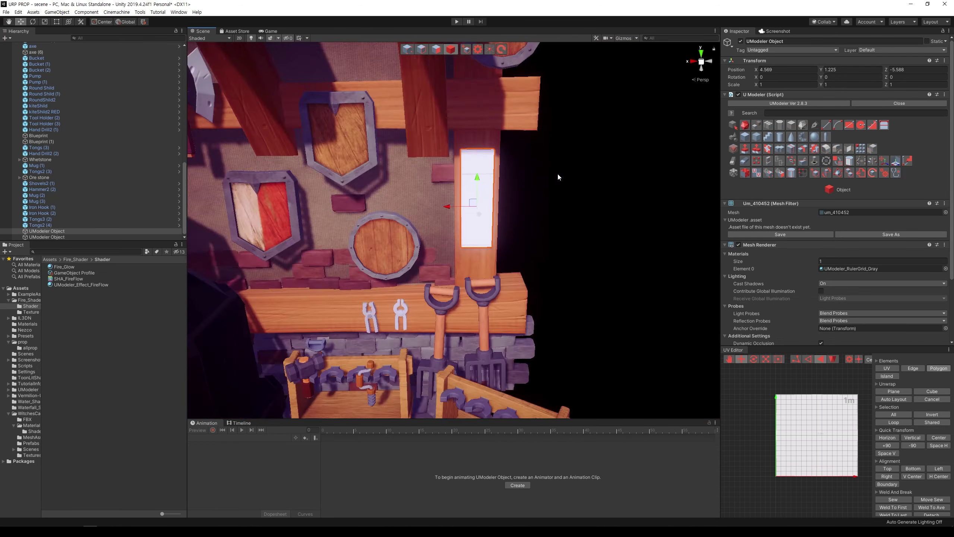
right_click_drag(557, 172, 560, 174)
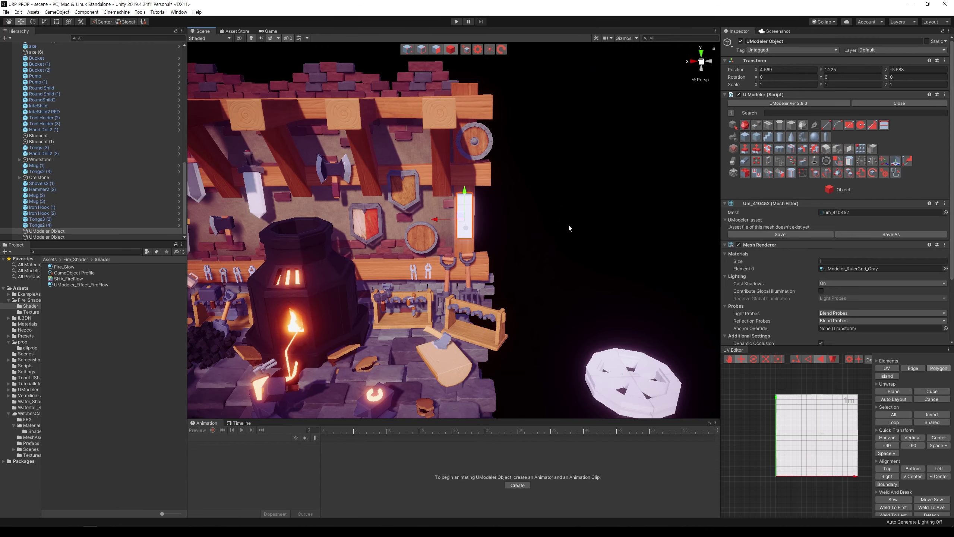
Zoom in close on the white panel, then zoom out slightly to frame it.
scroll(568, 224, "up", 2)
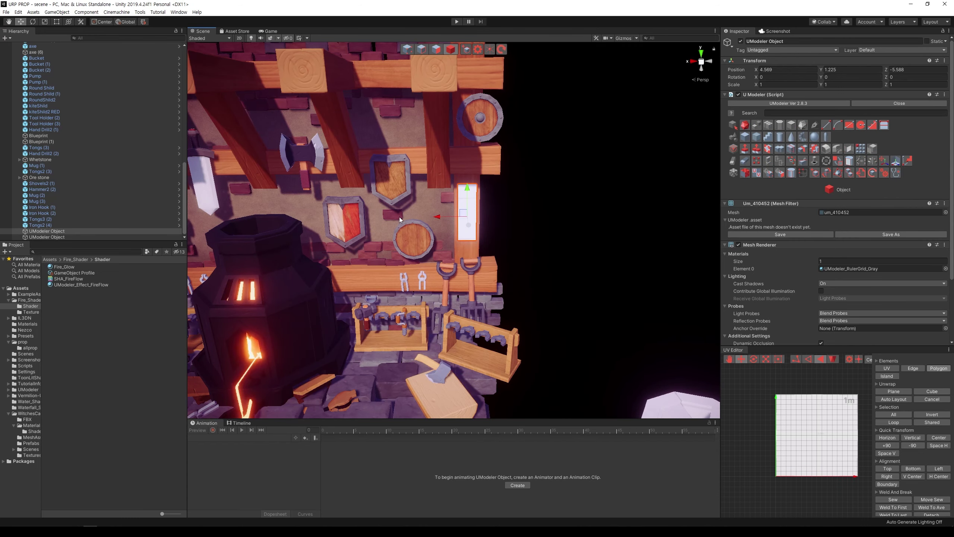
scroll(408, 230, "up", 3)
scroll(432, 218, "up", 5)
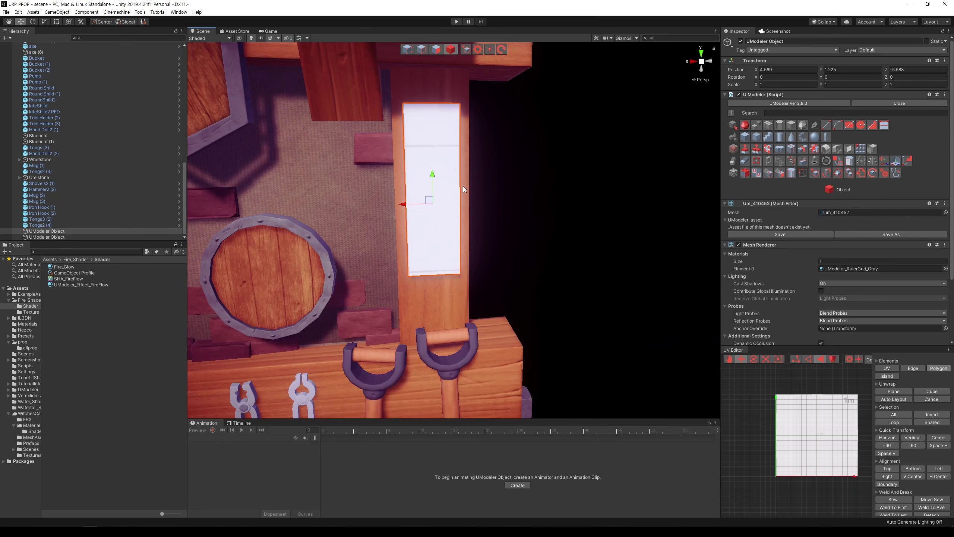
scroll(474, 148, "down", 2)
scroll(474, 148, "down", 2)
scroll(474, 148, "down", 2)
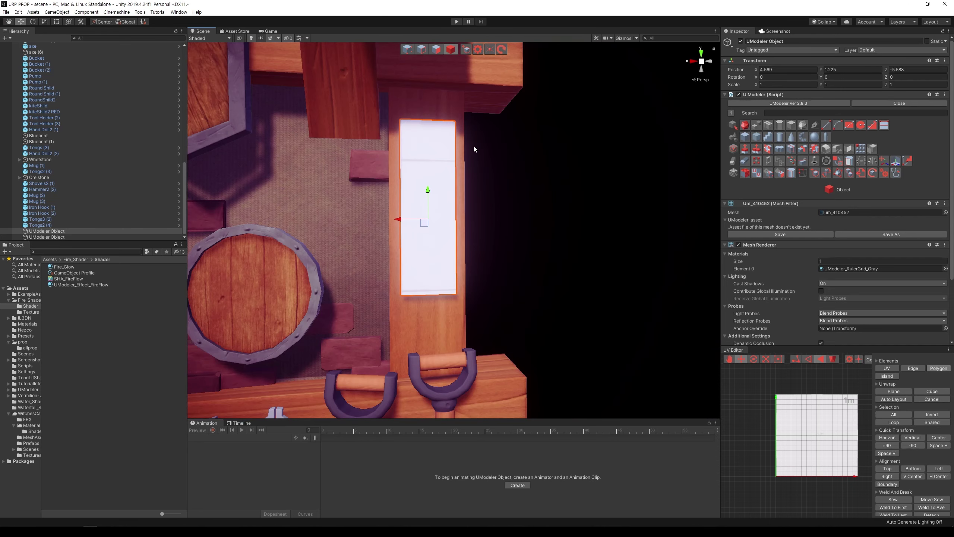
Loop Slice the panel into three sections with Split Number 2 and select the top and bottom faces.
left_click(791, 149)
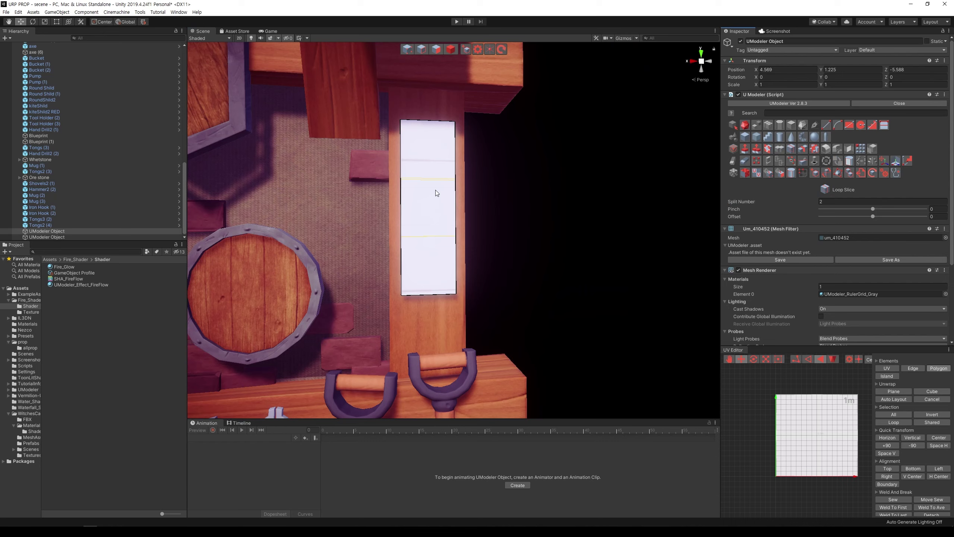
left_click(436, 193)
left_click(440, 54)
left_click(436, 153)
left_click(437, 270, "shift")
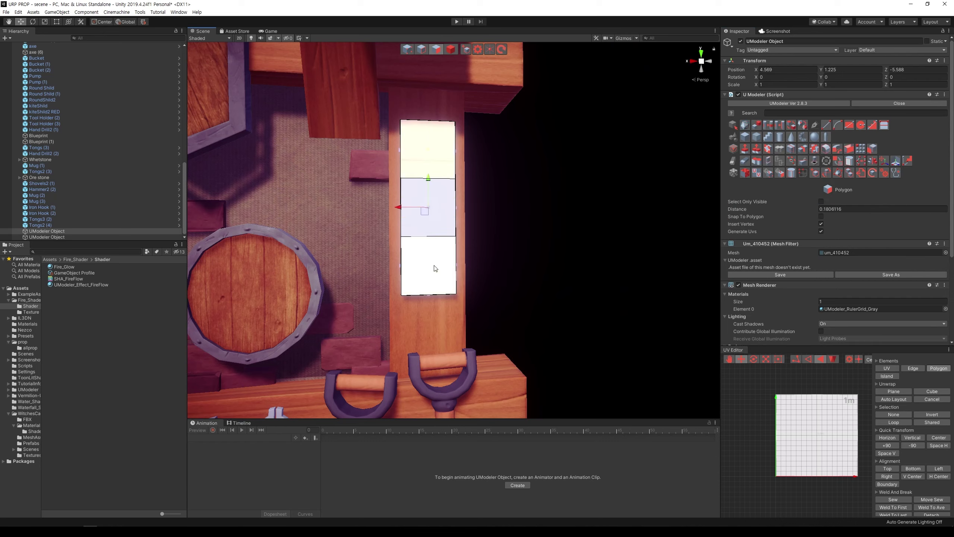
Try scaling the top and bottom faces, then deselect them.
key("r")
left_click_drag(428, 208, 546, 218)
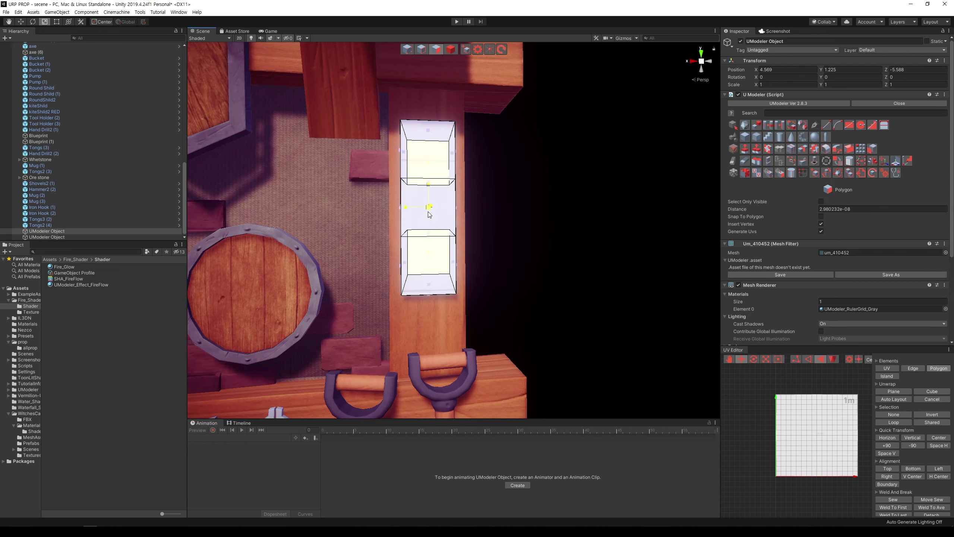
left_click(545, 217)
scroll(545, 217, "up", 5)
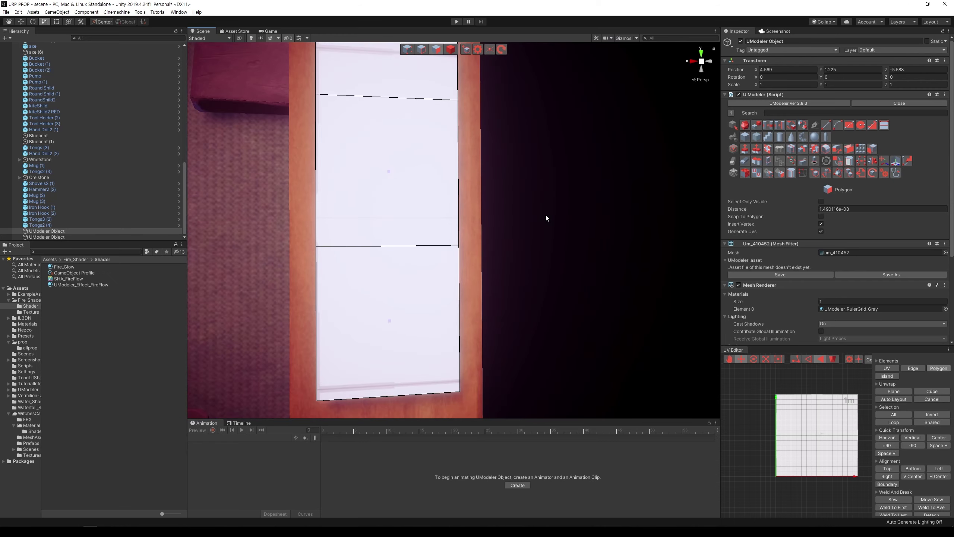
scroll(546, 218, "down", 5)
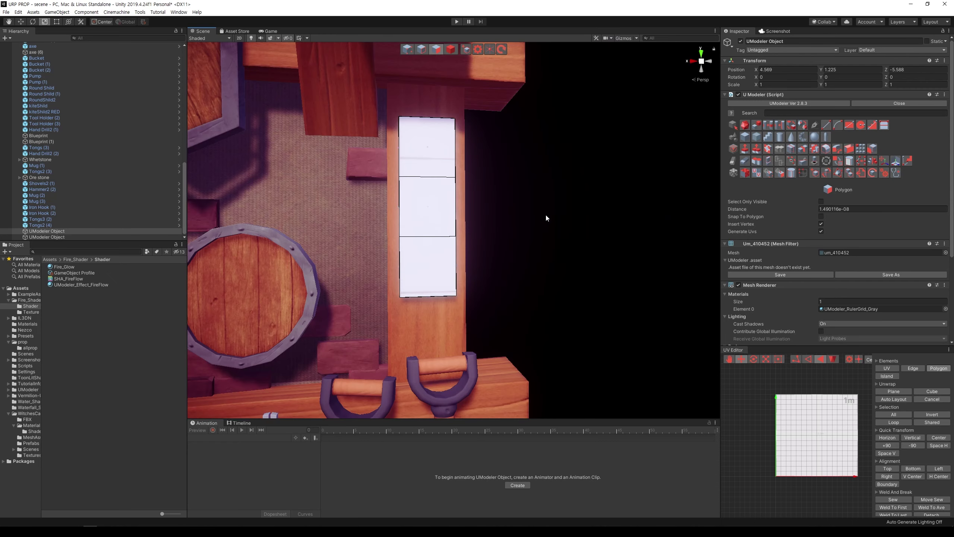
Inset a small square into the top section with Distance 1.5.
left_click(429, 148)
left_click(545, 157)
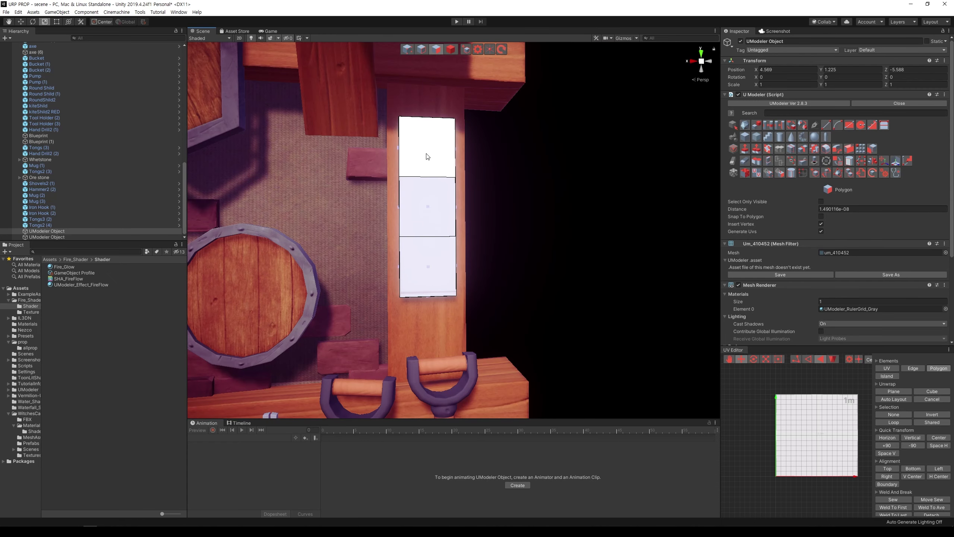
left_click_drag(427, 152, 423, 155)
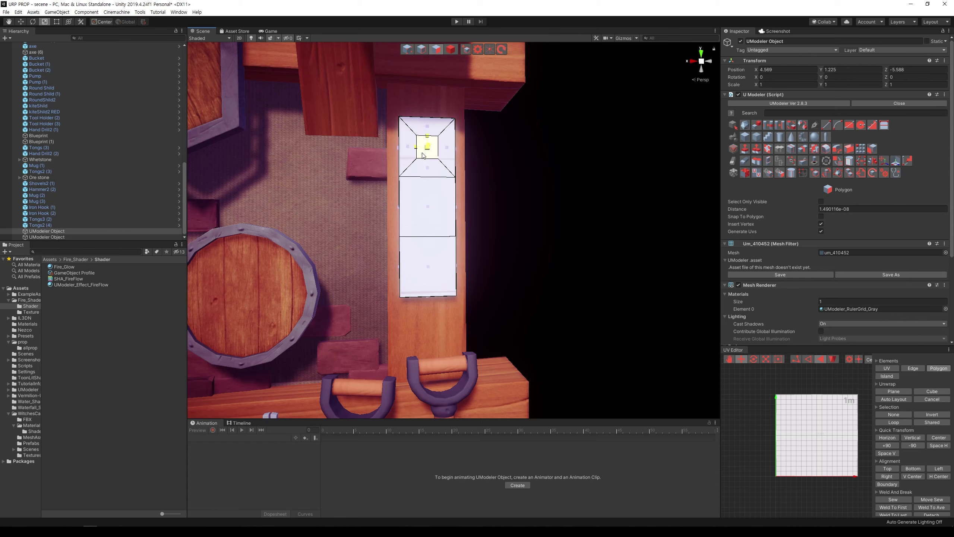
left_click_drag(849, 209, 828, 212)
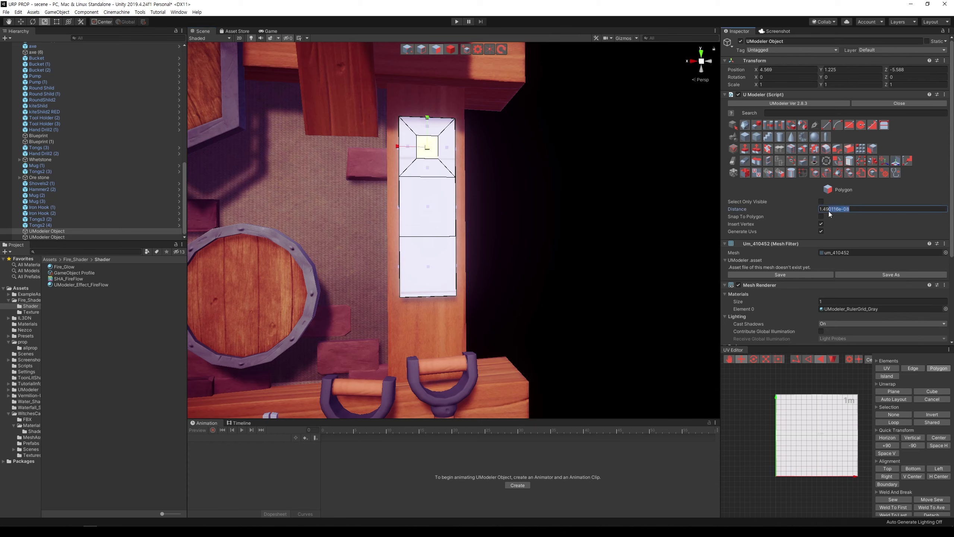
key("BackSpace")
key("Tab")
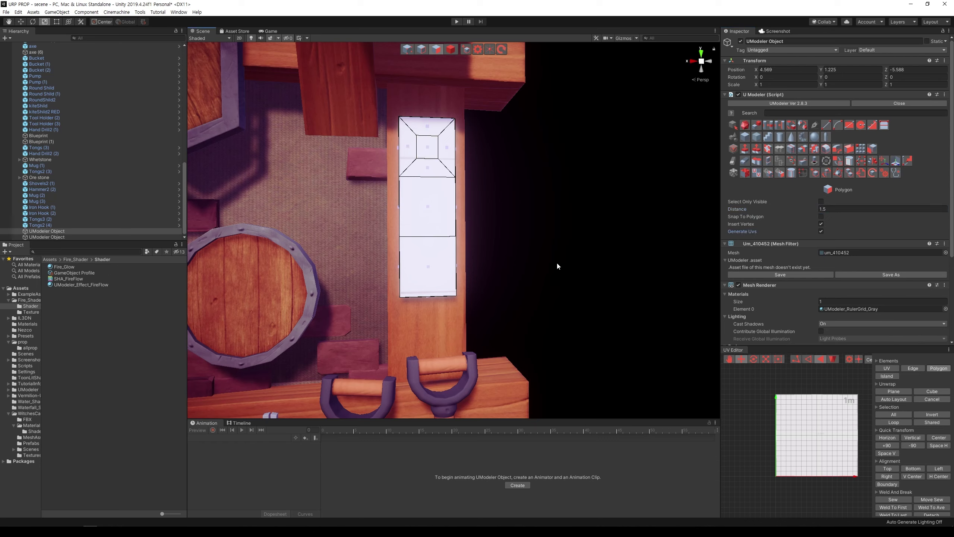
Inset a matching small square into the bottom section, then select a top inner-square corner in Vertex mode.
left_click(446, 268)
left_click(527, 267)
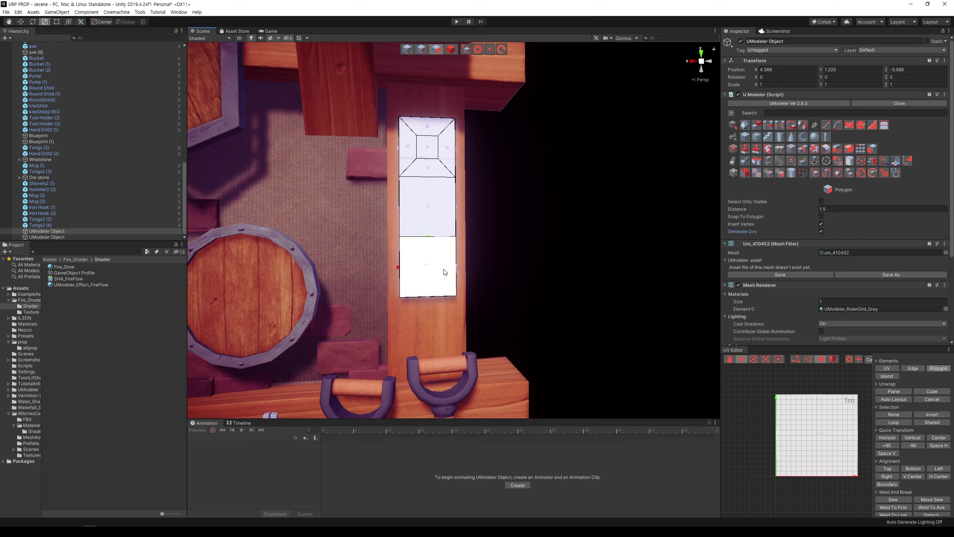
left_click(432, 271)
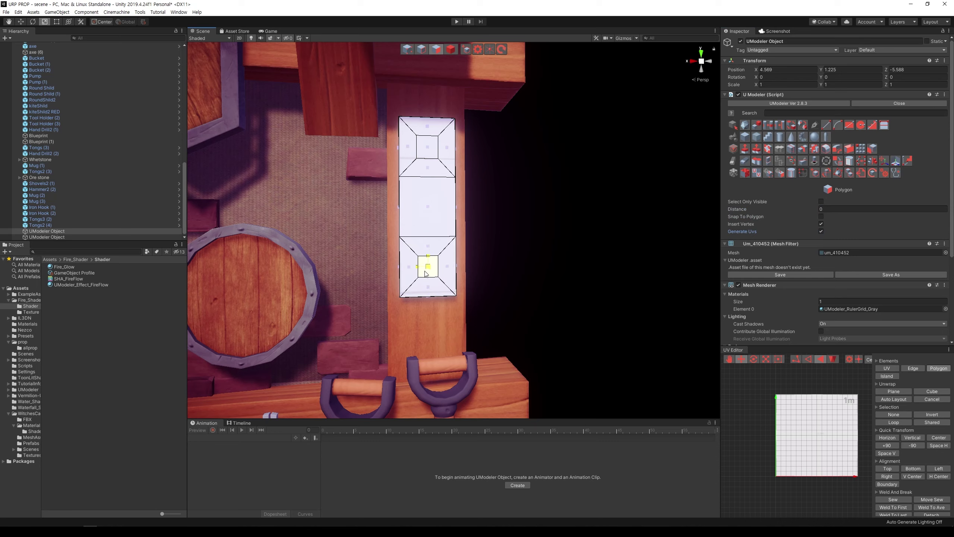
left_click_drag(425, 275, 427, 273)
left_click_drag(426, 272, 426, 271)
left_click(532, 262)
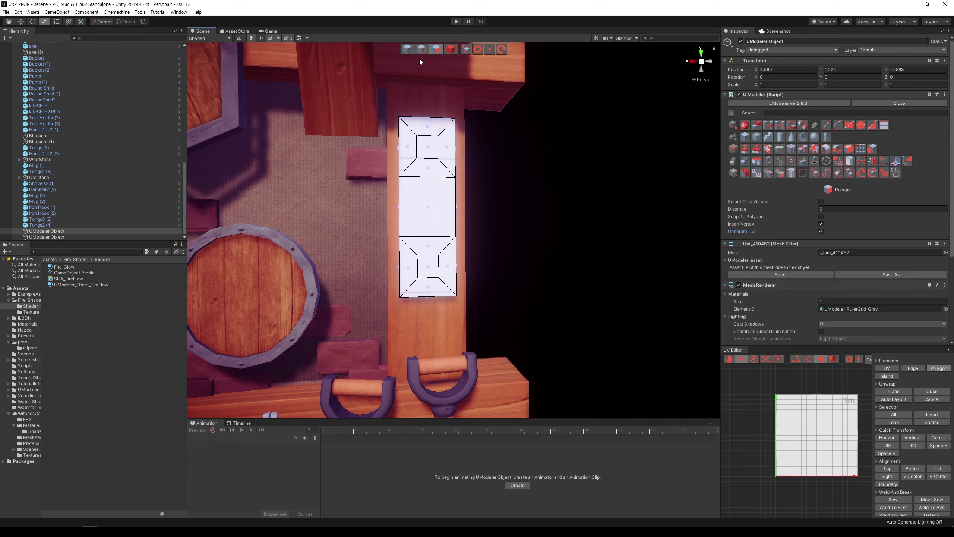
left_click(408, 49)
left_click(417, 136)
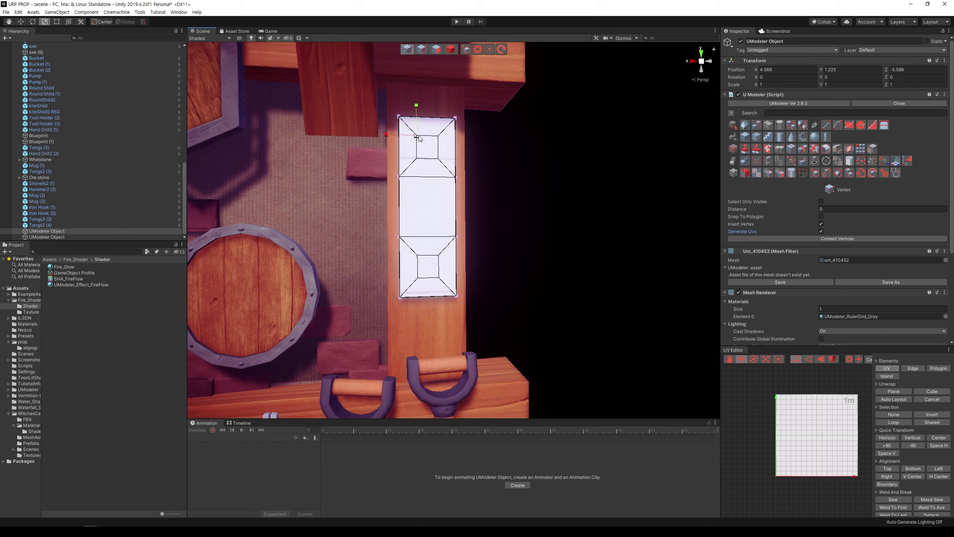
Add the other inner-square corners to the vertex selection and reframe the panel.
left_click(419, 256, "shift")
left_click(419, 279, "shift")
key("q")
left_click_drag(554, 249, 549, 247)
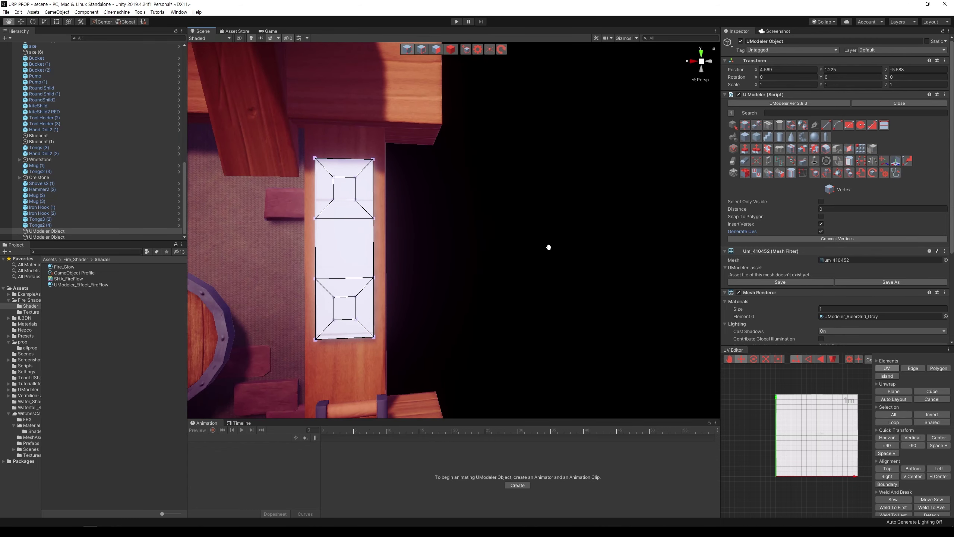
key("w")
middle_click_drag(533, 252, 535, 249)
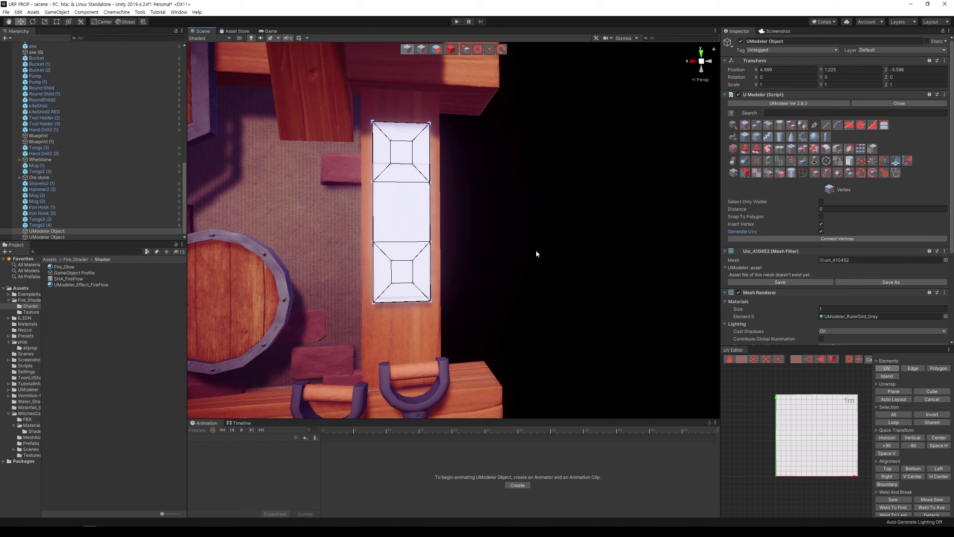
left_click_drag(536, 254, 538, 249, "alt")
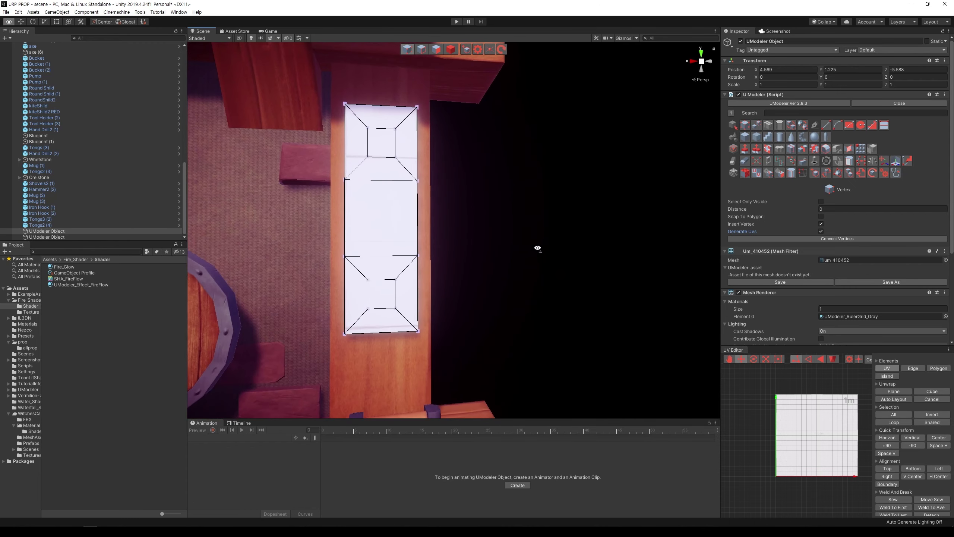
Loop Slice one lengthwise cut down the middle and two cuts across the inner squares.
left_click(790, 150)
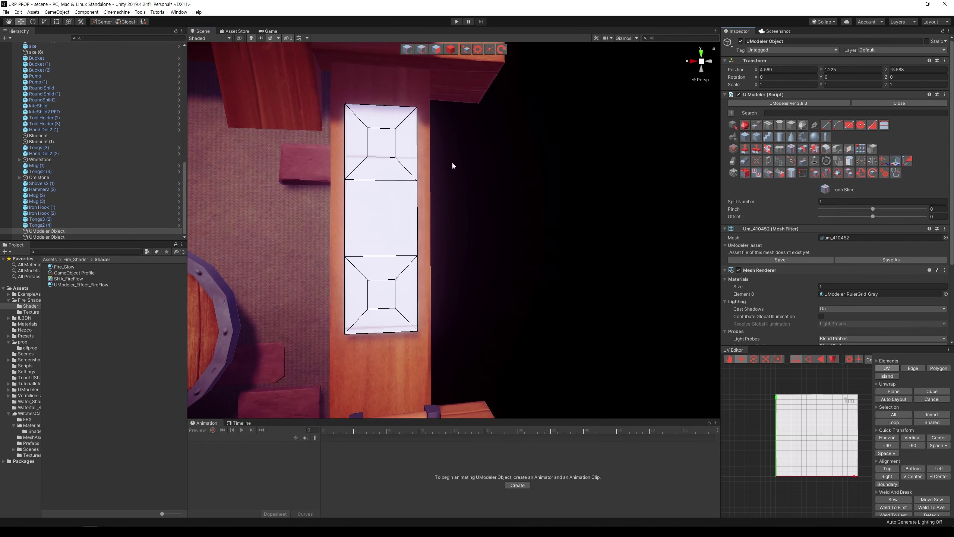
left_click(385, 167)
left_click(415, 152)
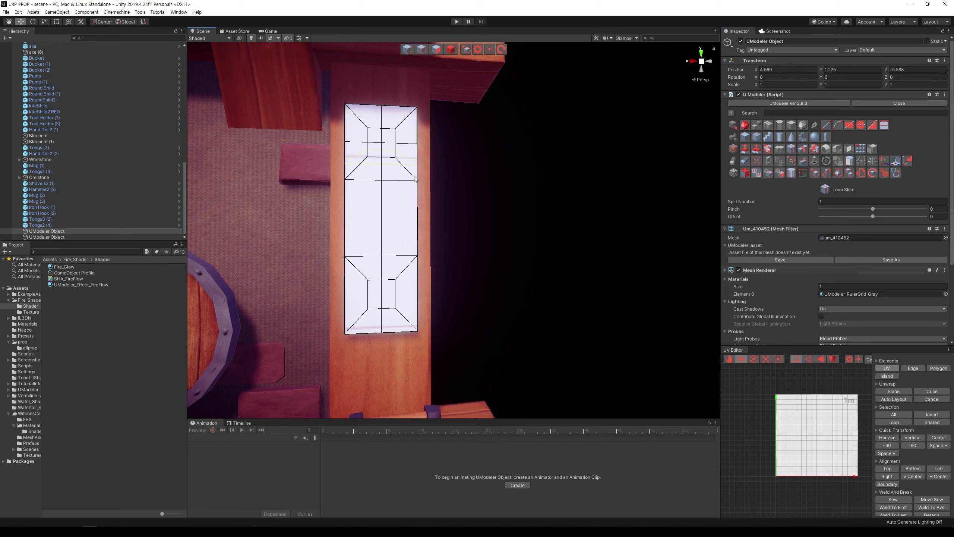
left_click(405, 297)
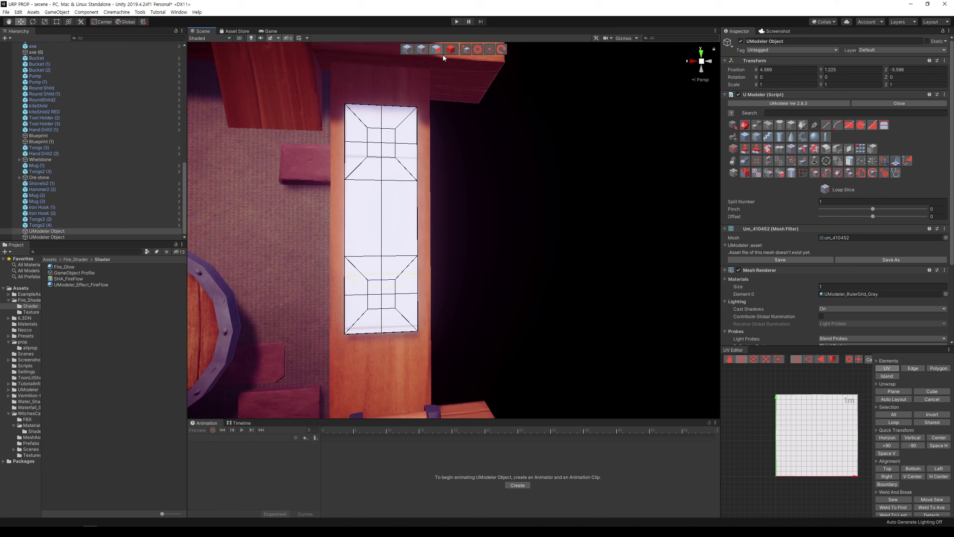
Scale the top and bottom inner vertex loops outward, turning both squares into octagons.
left_click(408, 49)
left_click(382, 129)
left_click(382, 142)
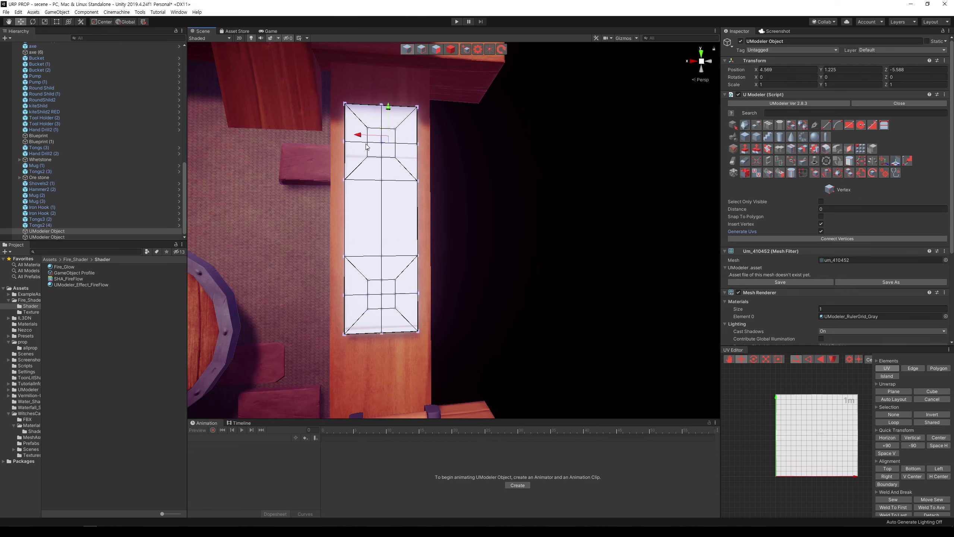
key("r")
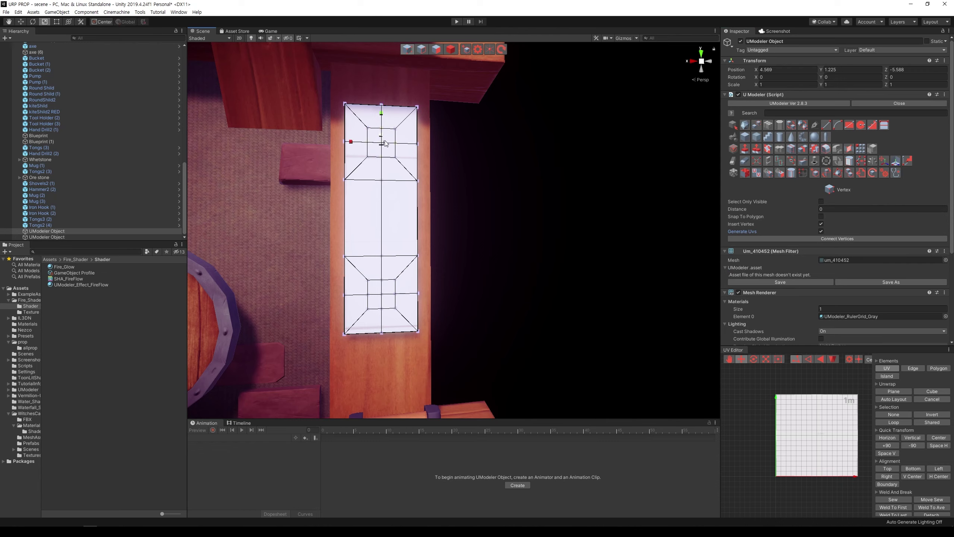
left_click_drag(383, 145, 394, 141)
left_click(396, 141)
left_click_drag(383, 296, 394, 293)
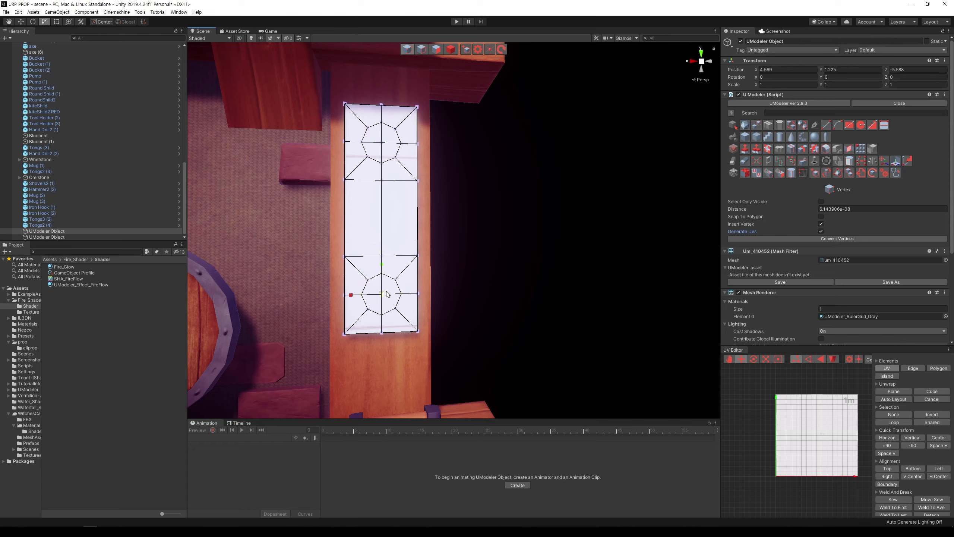
Apply a Mirror on Axis Y with Invert and Boundary Remove from Object mode.
left_click(453, 50)
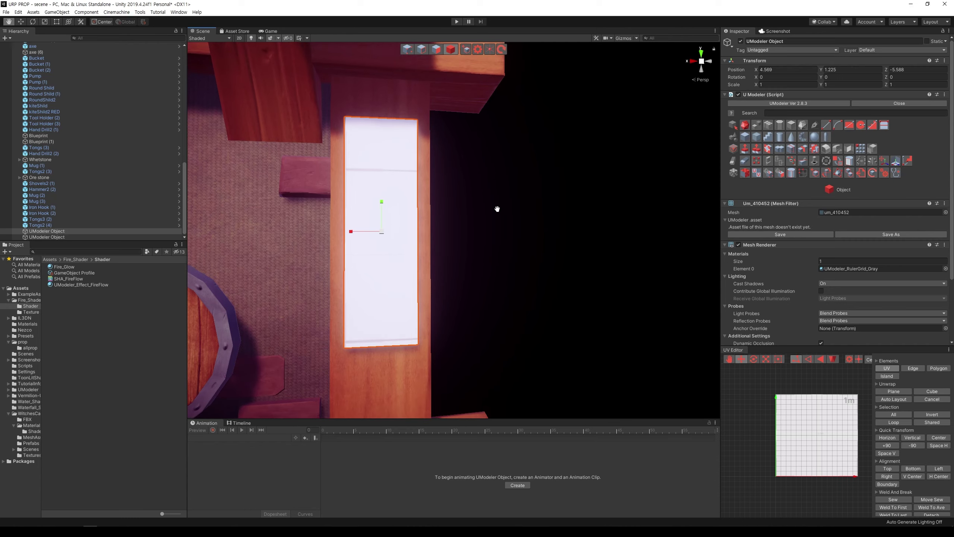
left_click(439, 50)
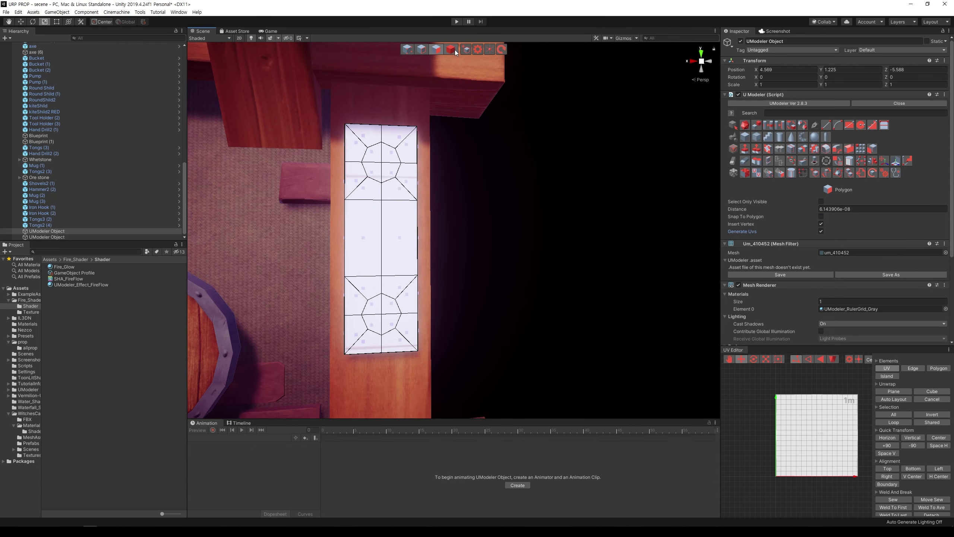
left_click(454, 49)
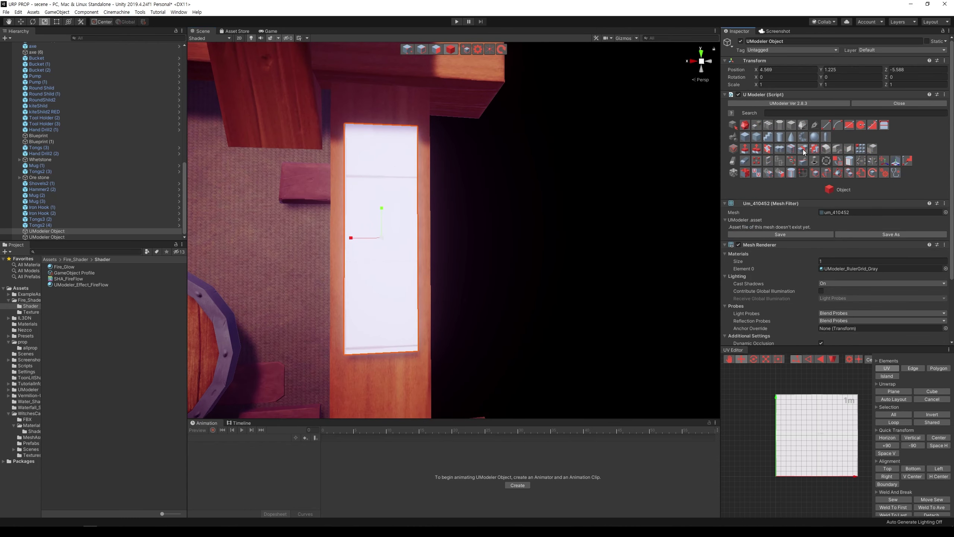
left_click(814, 149)
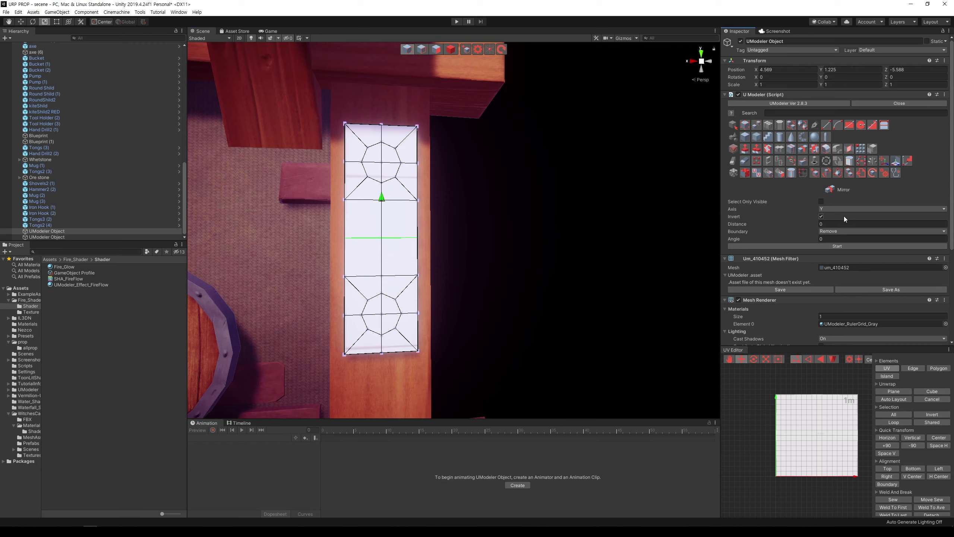
left_click(842, 246)
key("Left")
key("Down")
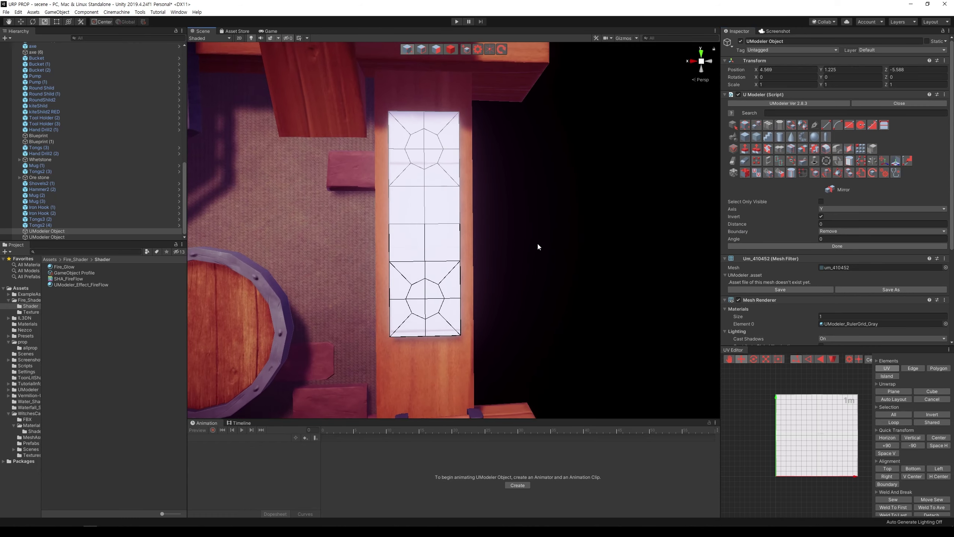
left_click(436, 49)
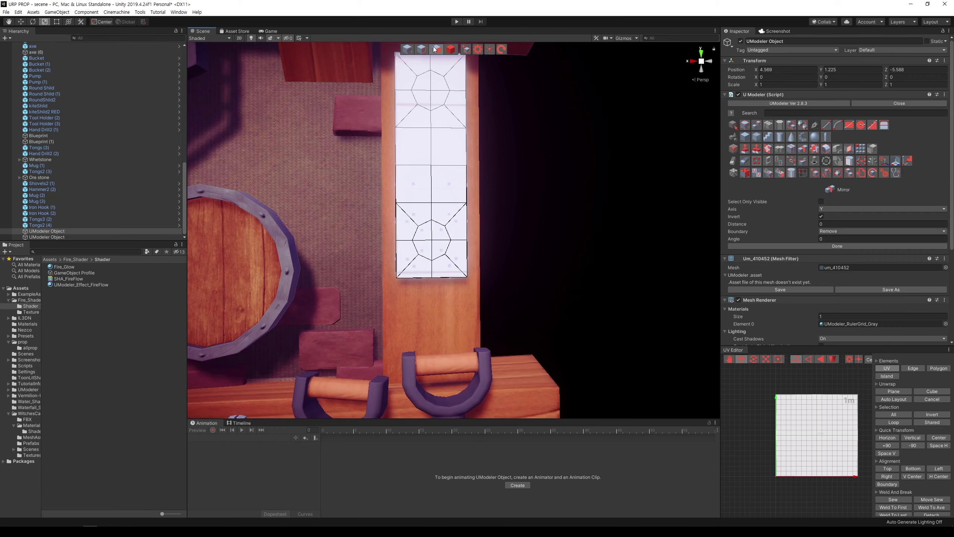
key("Up")
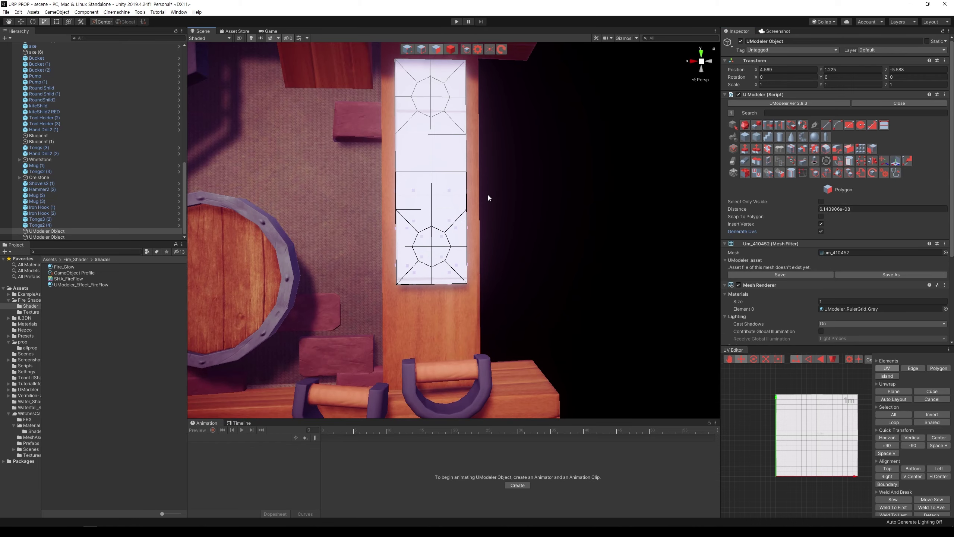
Select the lower octagon face and scale-inset it into a smaller inner octagon.
left_click(431, 238)
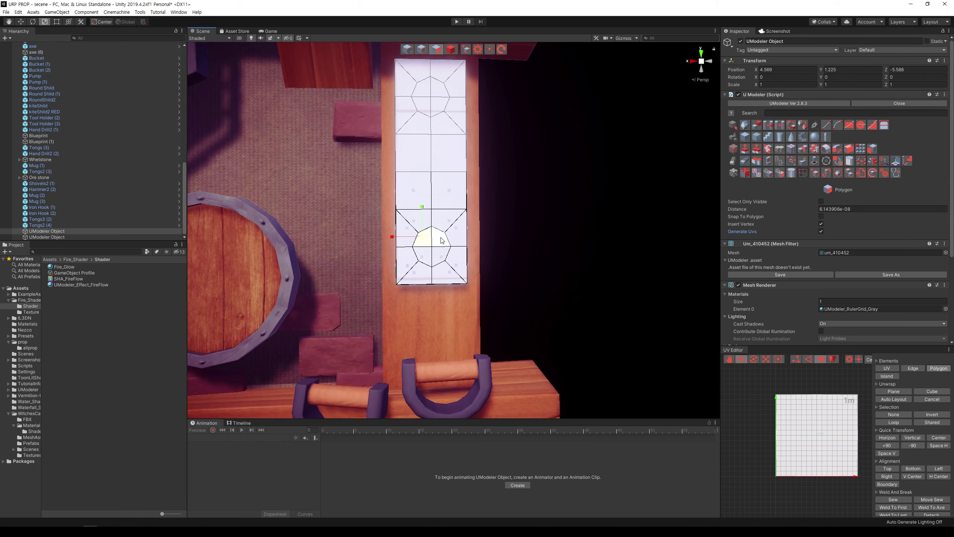
mouse_move(429, 259)
left_mouse_down("alt")
mouse_move(466, 267)
mouse_move(446, 233)
left_mouse_up("alt")
key("w")
scroll(446, 232, "down", 5)
scroll(415, 213, "up", 5)
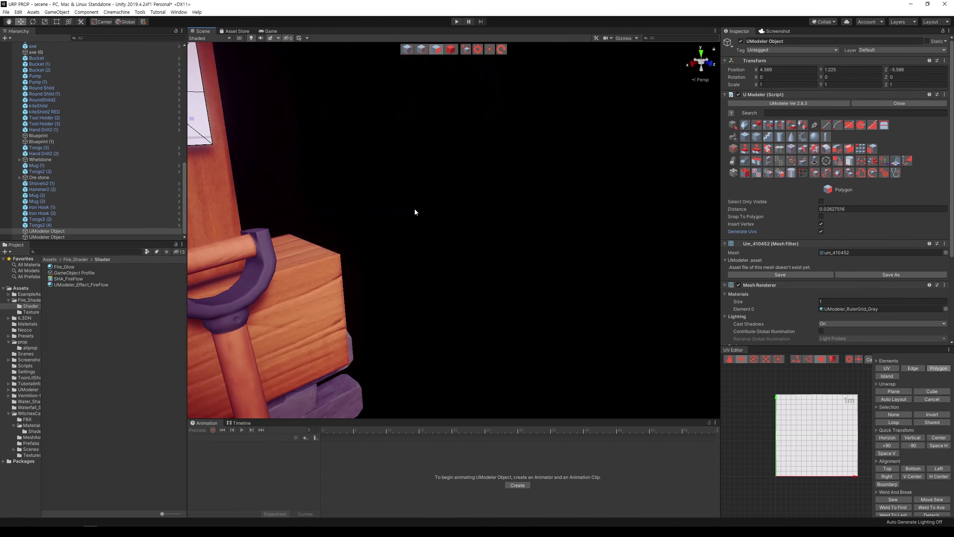
key("e")
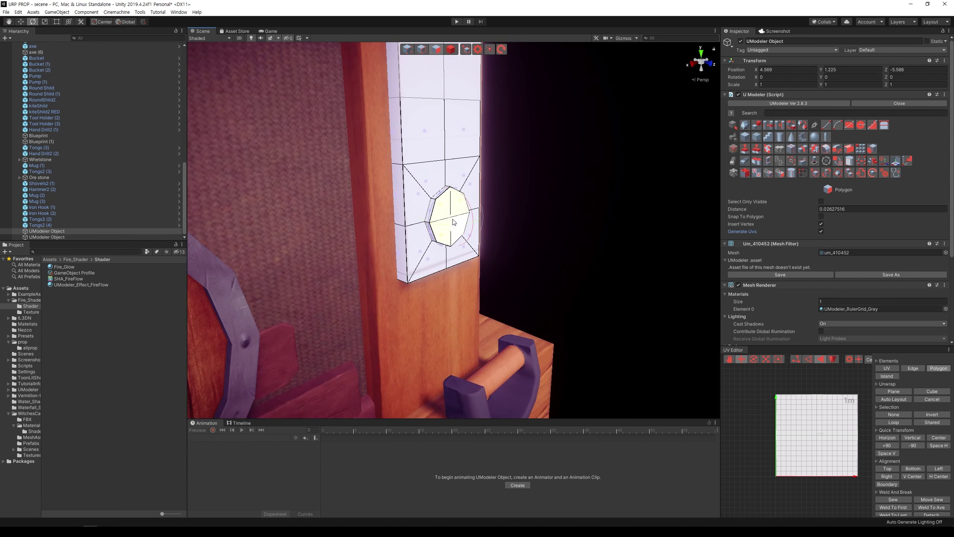
key("r")
left_click_drag(452, 220, 451, 223, "shift")
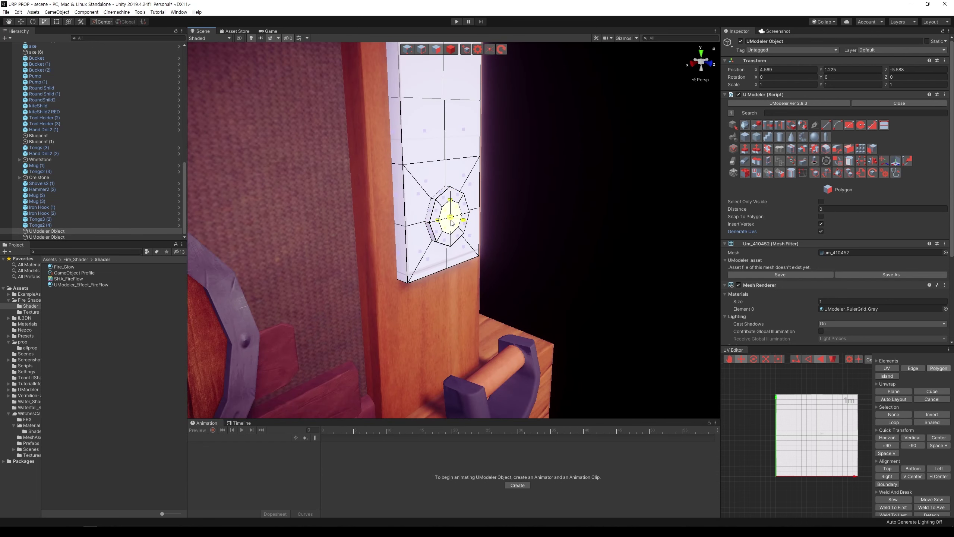
Extrude the inner octagon out from the plaque and tilt it to start the bend.
key("w")
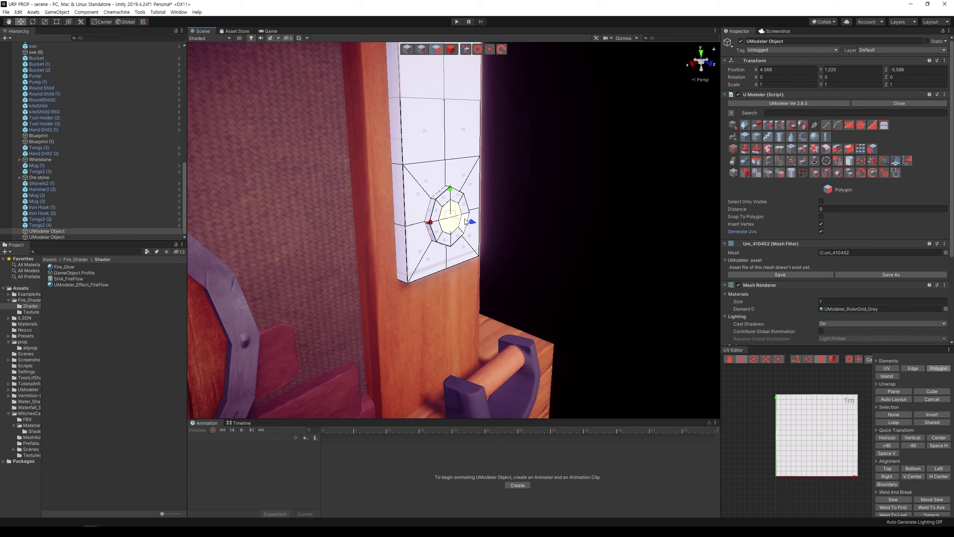
left_click_drag(467, 222, 483, 222, "shift")
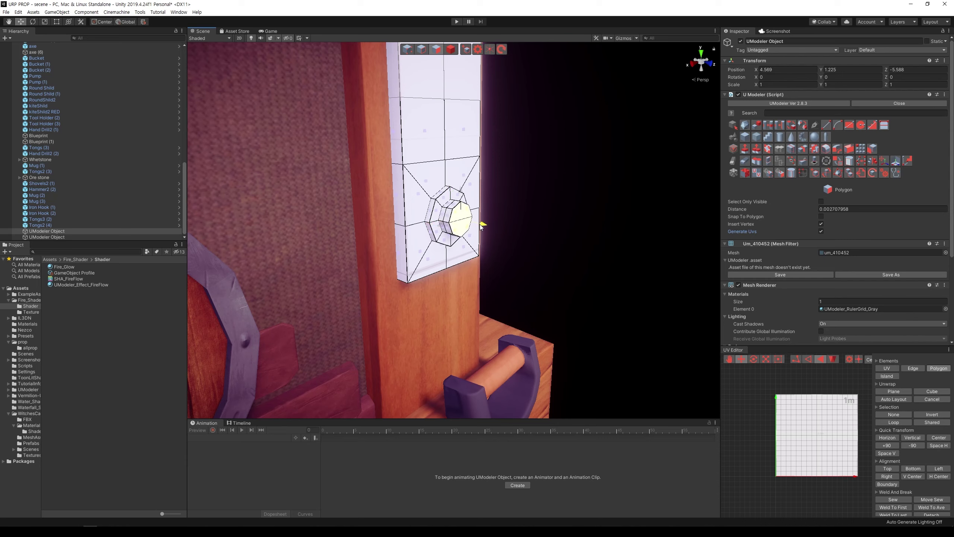
key("e")
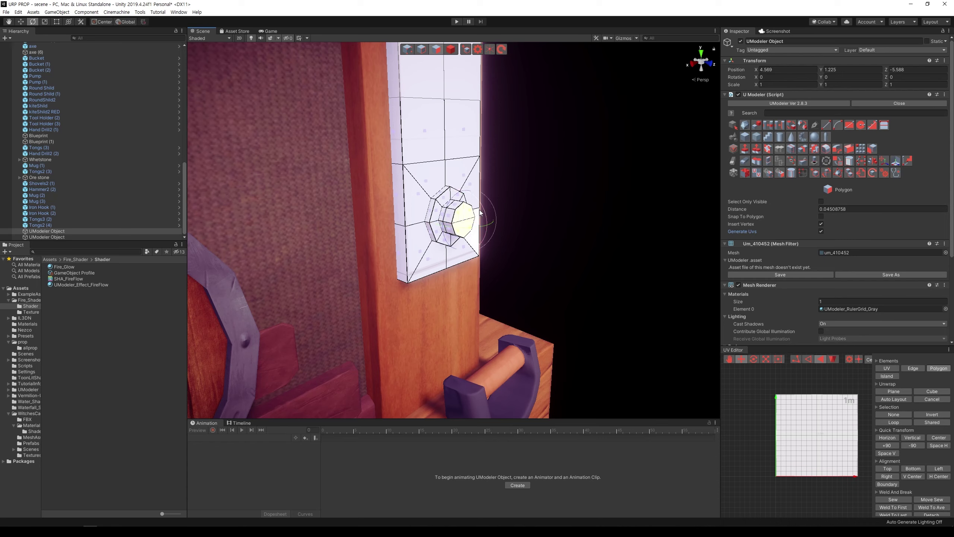
left_click_drag(470, 213, 477, 196, "shift")
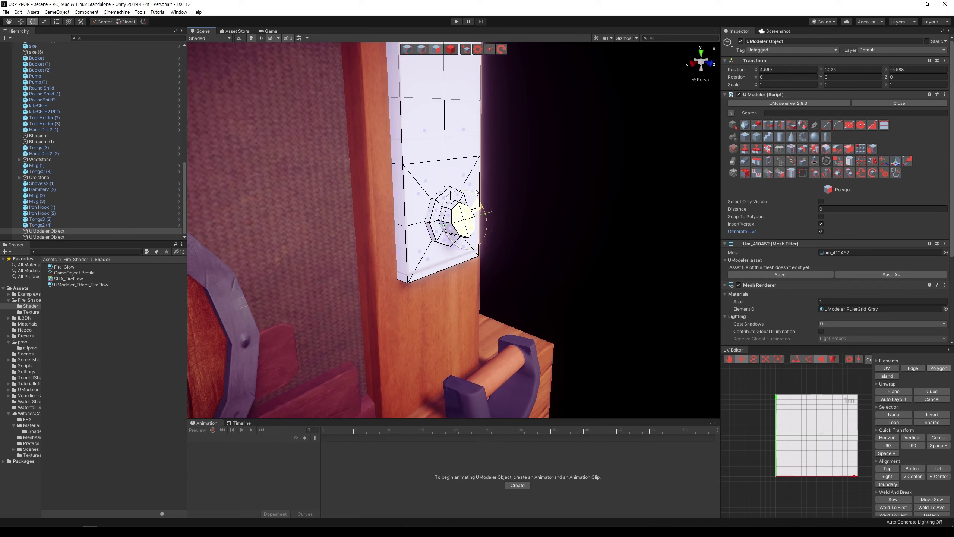
key("w")
mouse_move(483, 225)
left_mouse_down("shift")
mouse_move(488, 201)
mouse_move(473, 197)
left_mouse_up("shift")
key("e")
key("w")
key("e")
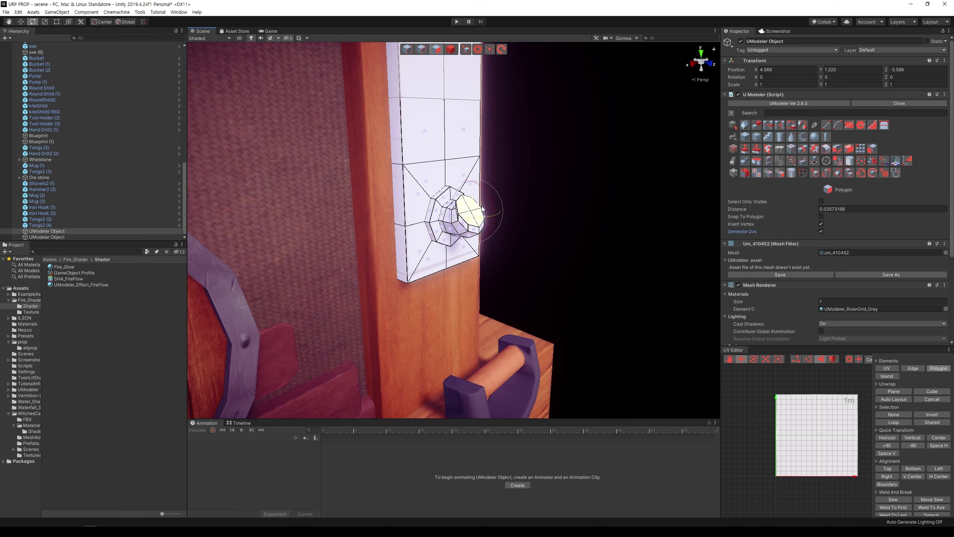
key("w")
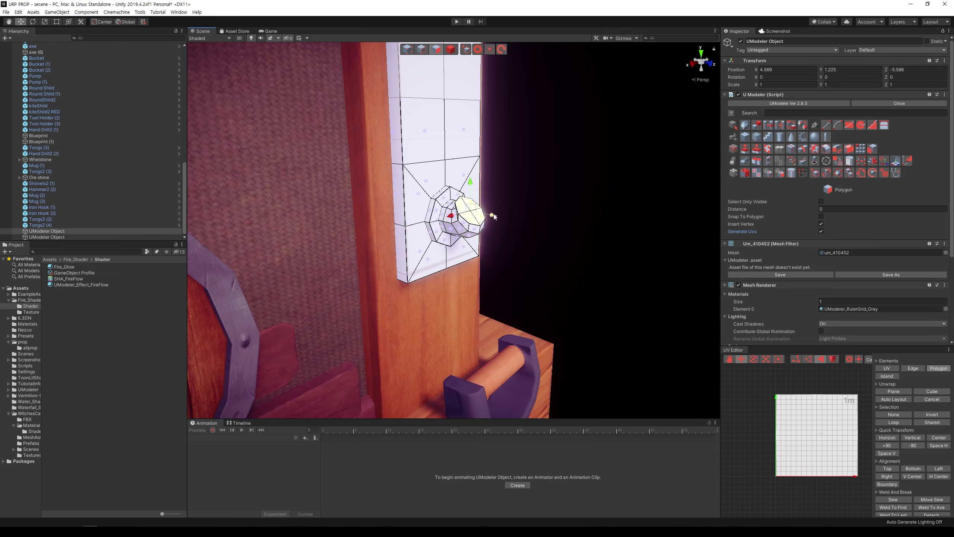
Extrude another arm segment and rotate its end face to continue the curve.
left_click_drag(493, 216, 555, 170, "shift")
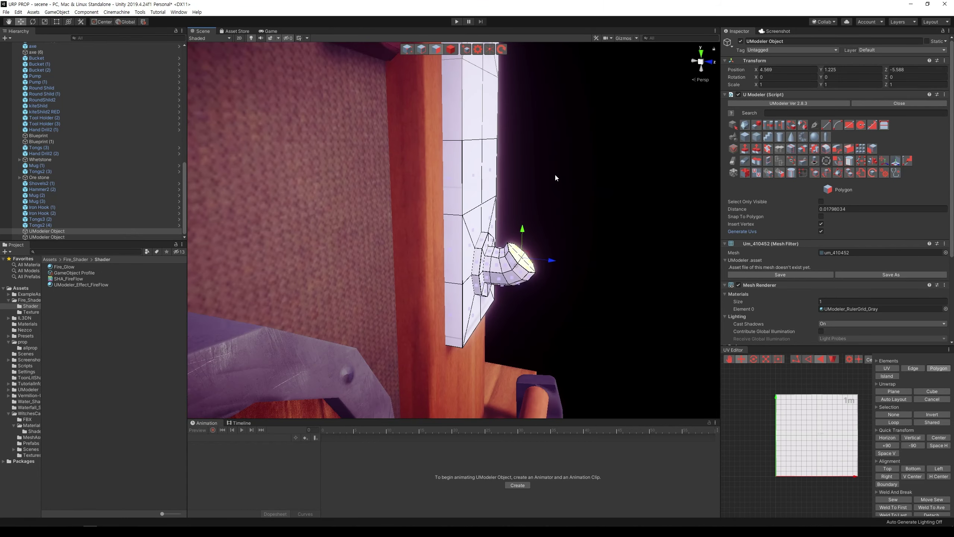
key("e")
key("w")
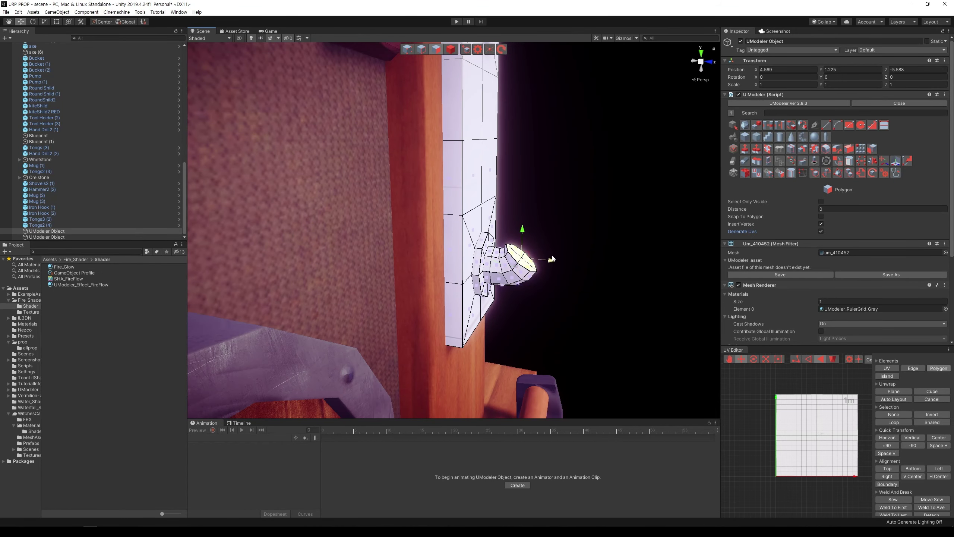
left_click_drag(537, 250, 546, 251, "shift")
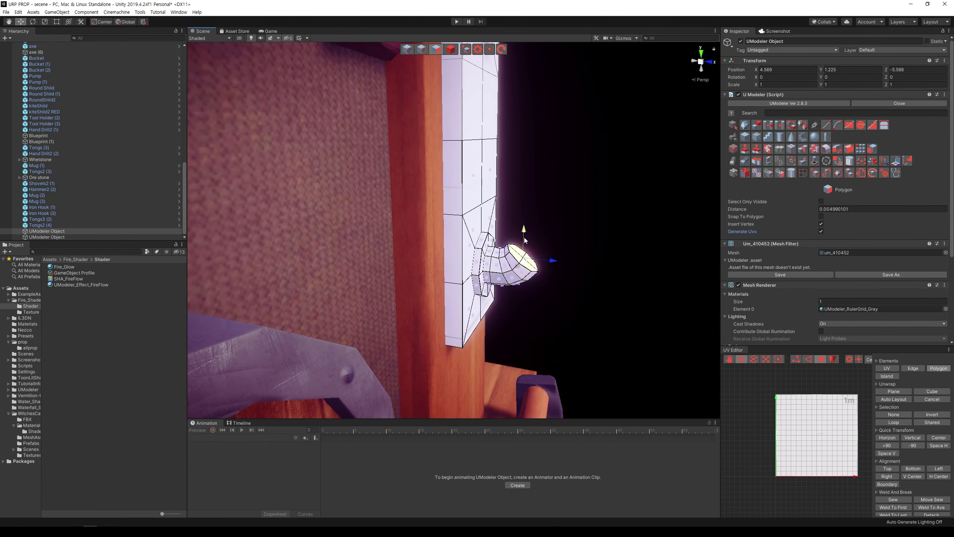
key("e")
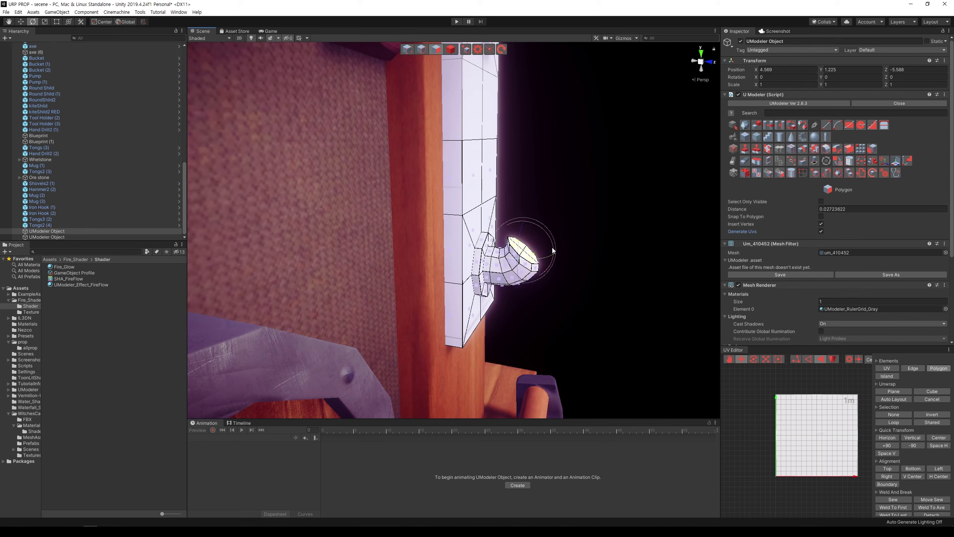
mouse_move(554, 249)
left_mouse_down()
mouse_move(551, 236)
mouse_move(555, 254)
left_mouse_up()
Add further extruded, rotated segments, ending with the arm's tip pointing upward.
key("w")
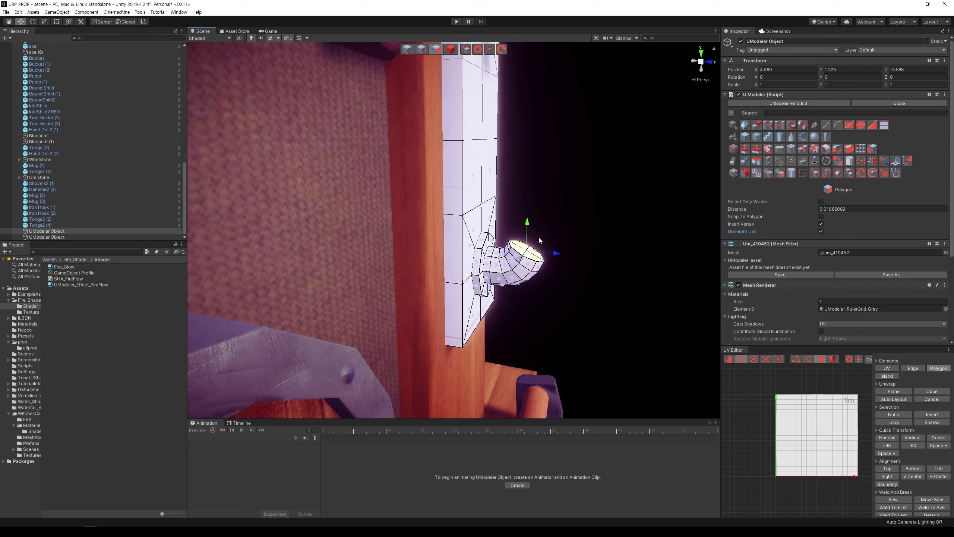
key("e")
key("w")
left_click_drag(528, 228, 559, 247, "shift")
key("e")
key("w")
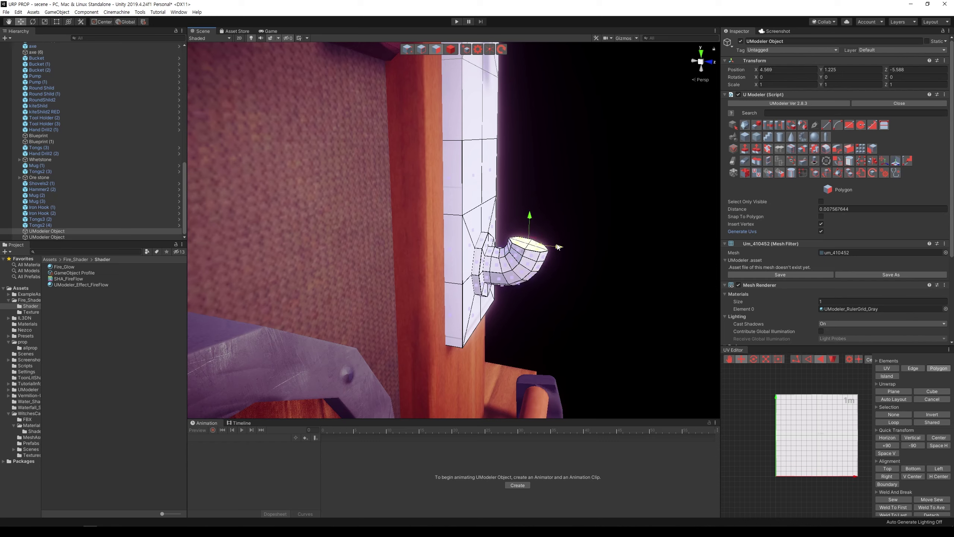
mouse_move(531, 225)
left_mouse_down("shift")
mouse_move(530, 215)
mouse_move(549, 214)
left_mouse_up("shift")
key("e")
Scale the arm's end face smaller to taper the tip, then clear the selection.
left_click_drag(604, 225, 562, 258, "alt")
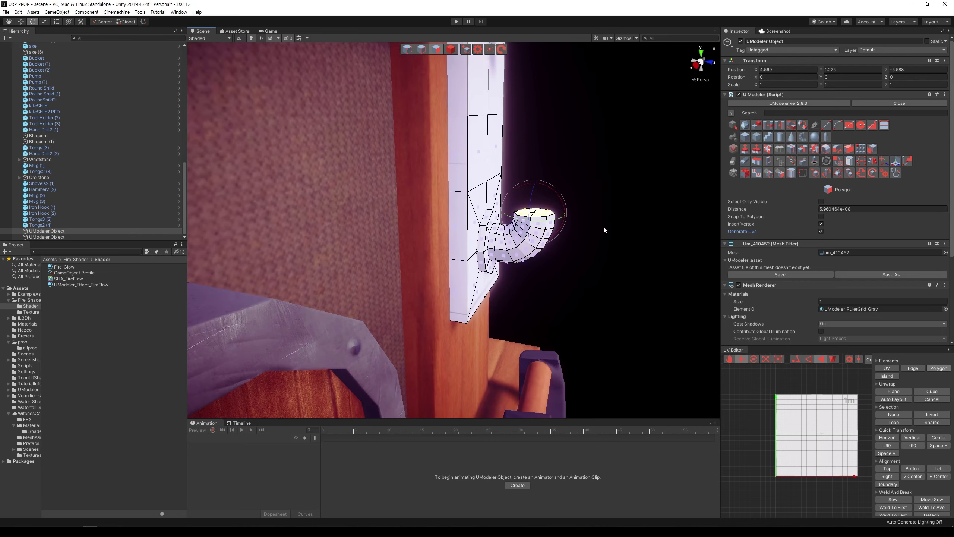
middle_click_drag(562, 258, 562, 256)
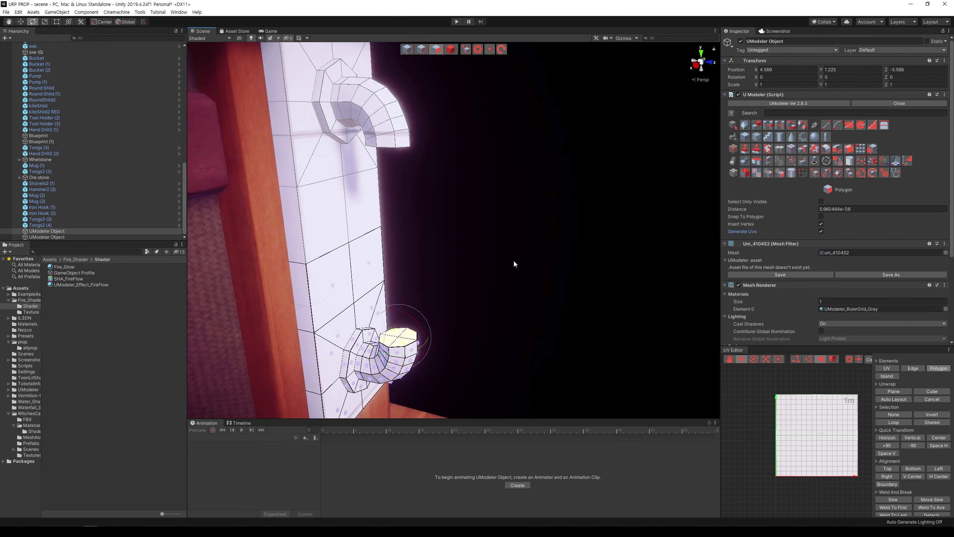
scroll(513, 256, "down", 3)
scroll(526, 226, "up", 3)
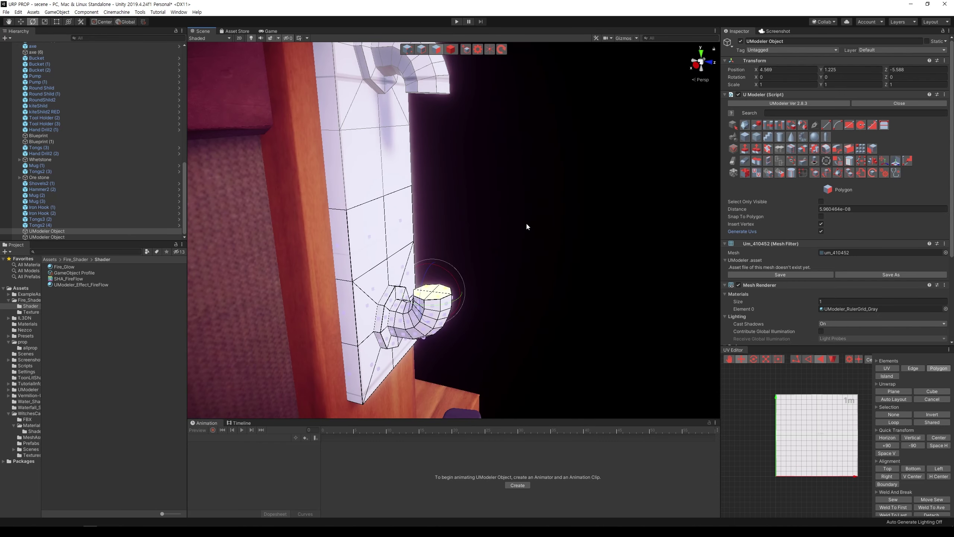
key("r")
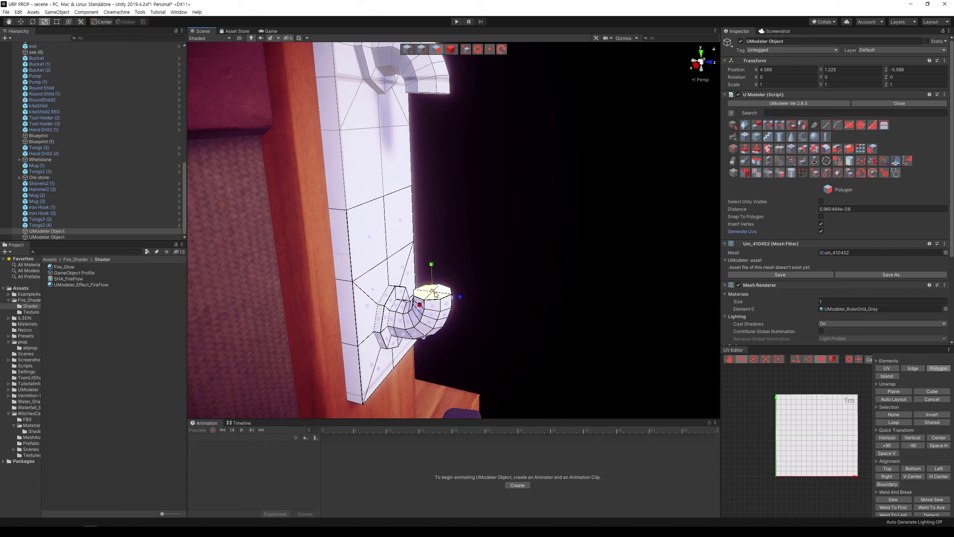
left_click_drag(435, 294, 434, 295)
left_click(507, 271)
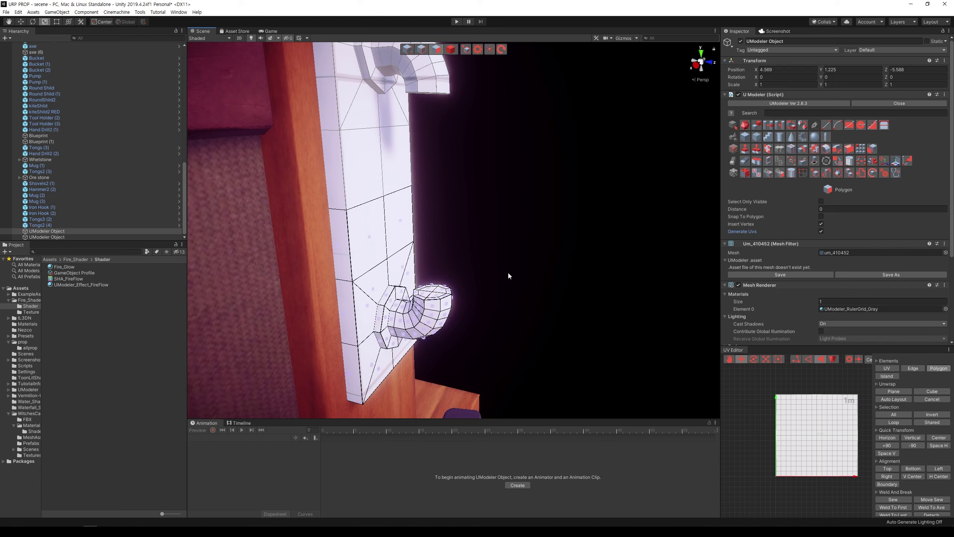
Run UModeler's Mirror on the plaque mesh and close the mirror settings.
left_click(799, 150)
left_click(835, 247)
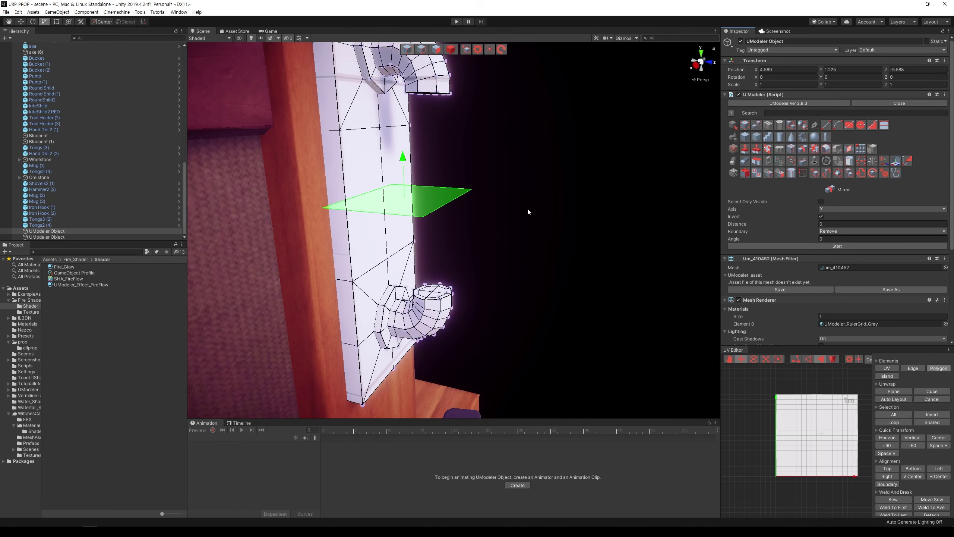
left_click(436, 49)
Select the arm's end face, frame it, and switch to the Move tool.
scroll(483, 173, "down", 3)
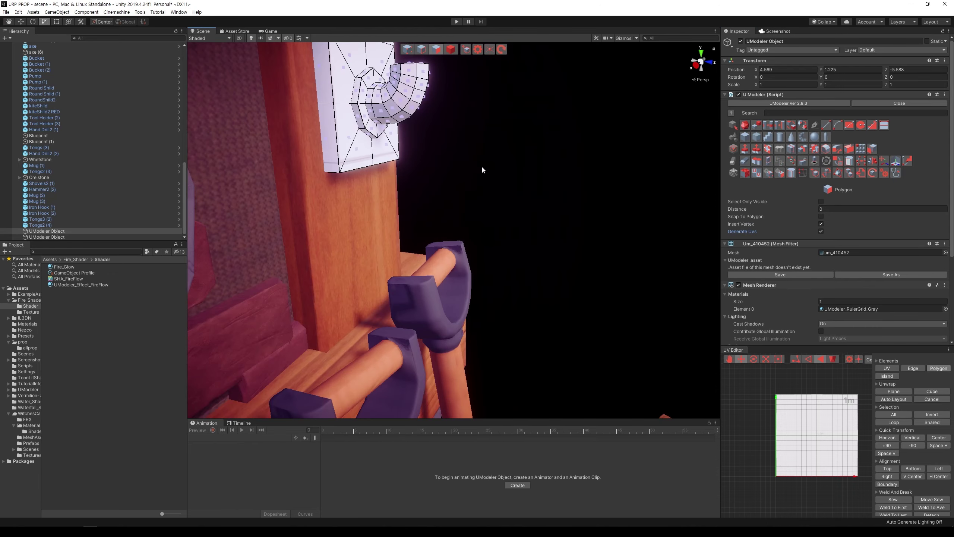
left_click_drag(483, 170, 485, 240, "alt")
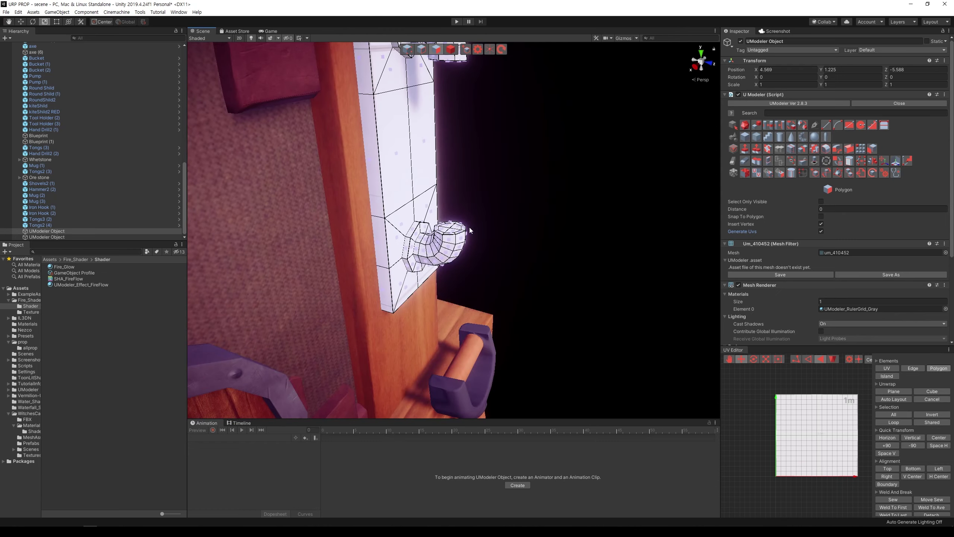
left_click(452, 231)
key("f")
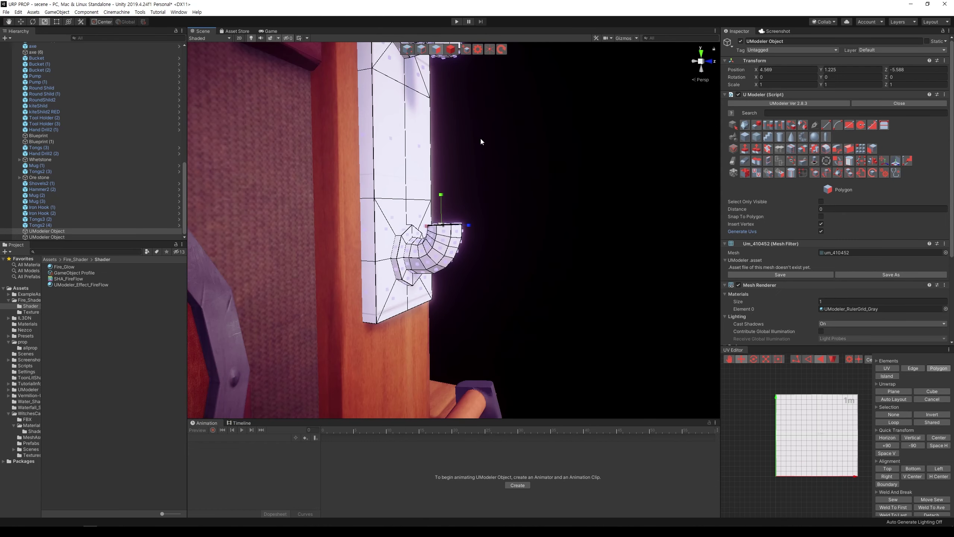
left_click_drag(480, 138, 479, 120, "alt")
key("w")
key("f")
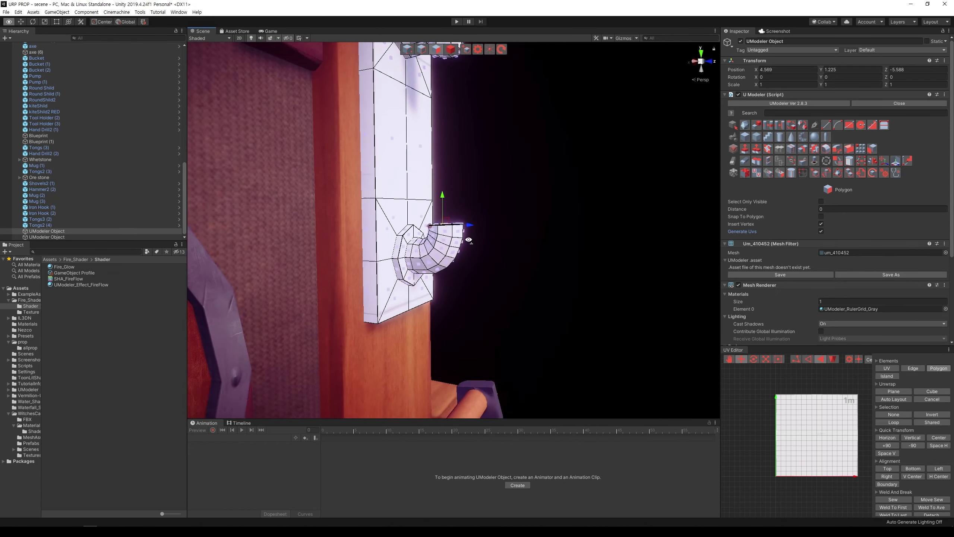
left_click_drag(479, 222, 481, 203, "alt")
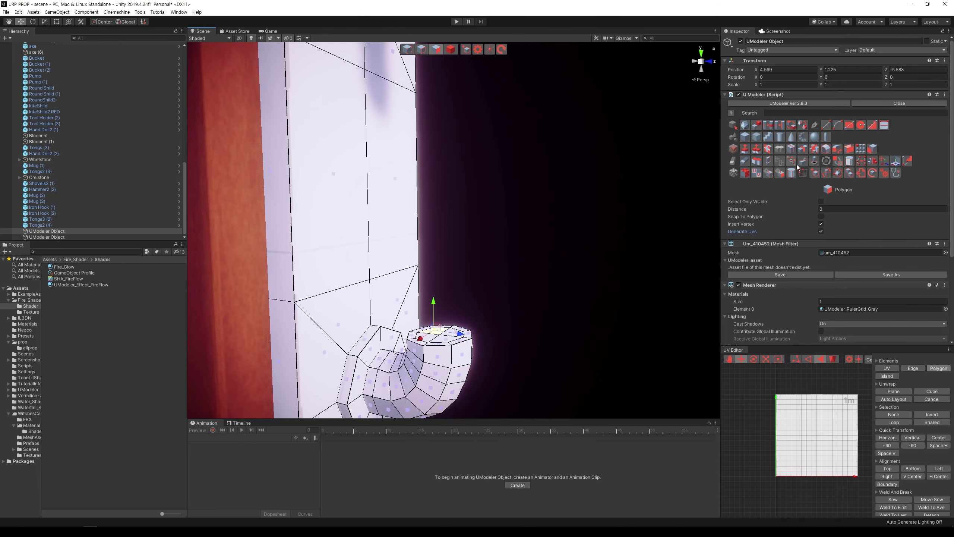
Mirror the mesh again, then select the pipe's top cap faces in Polygon mode.
left_click(800, 153)
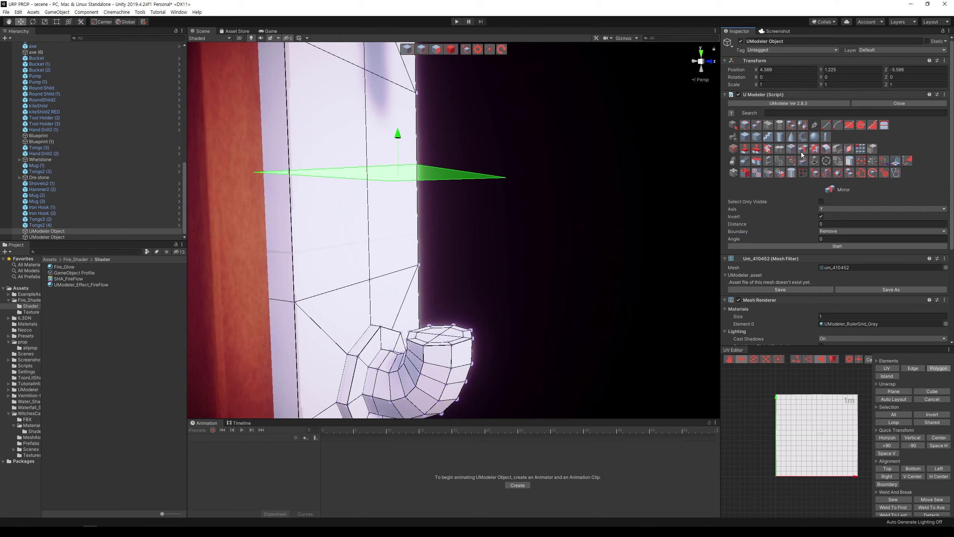
left_click(839, 245)
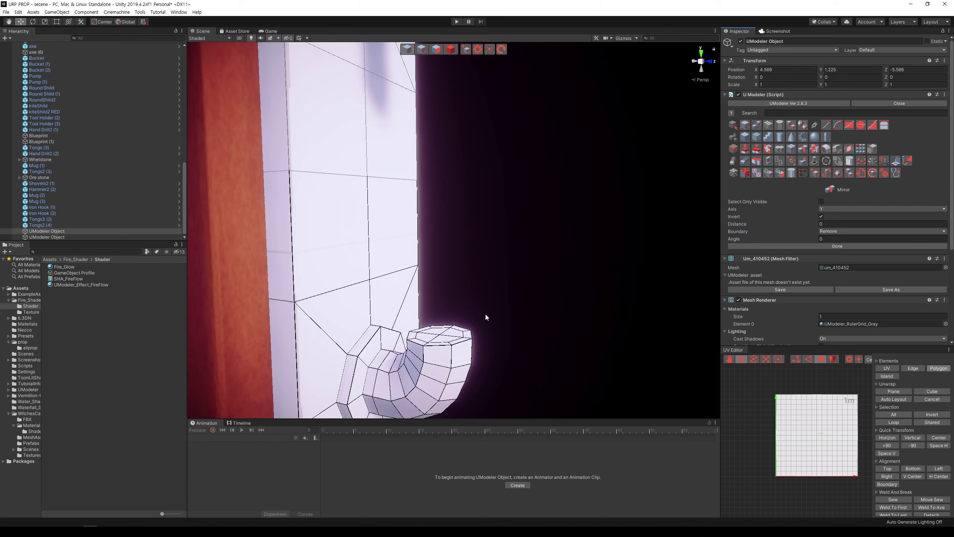
left_click(451, 48)
left_click(430, 338)
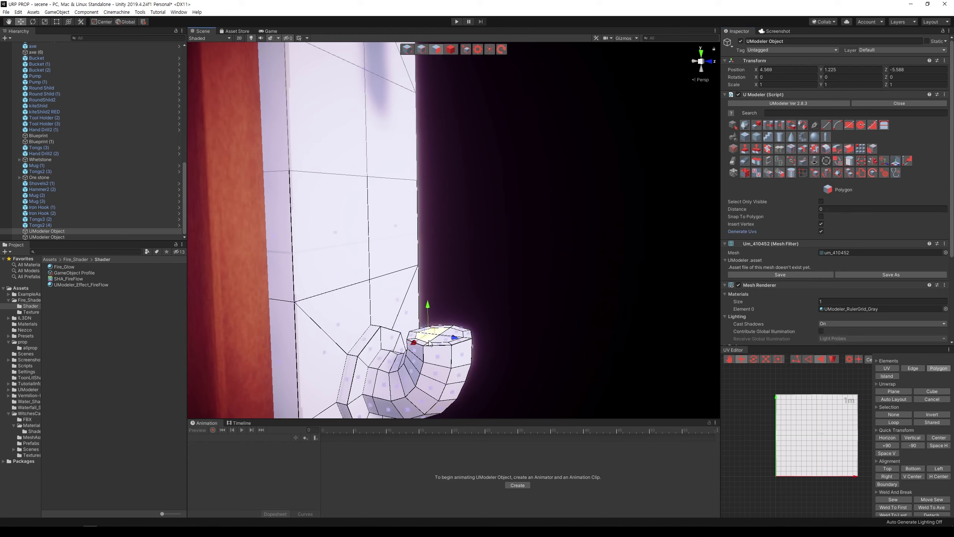
left_click(454, 333, "shift")
Extrude the top cap upward into a tall column, cancelling a started Mirror.
left_click_drag(439, 304, 440, 171, "shift")
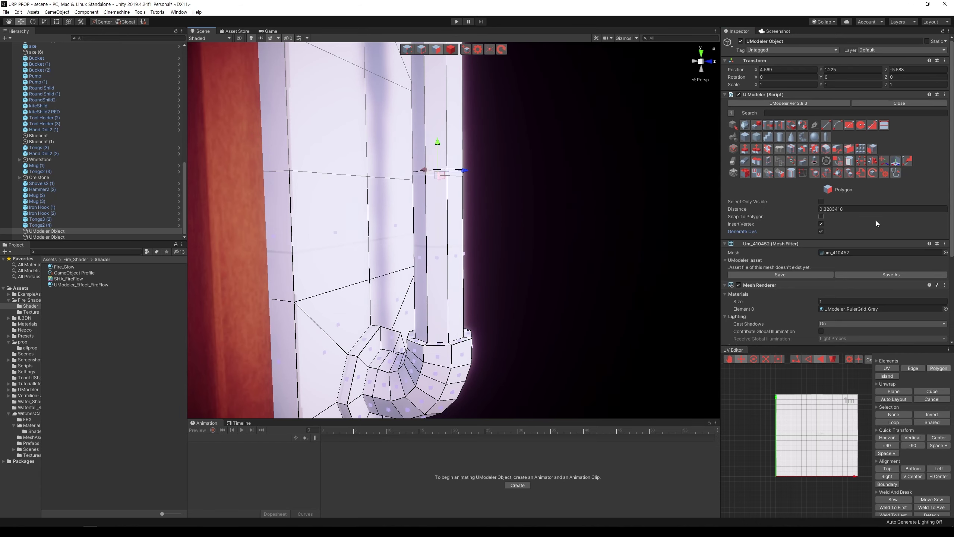
left_click(800, 147)
left_click(845, 247)
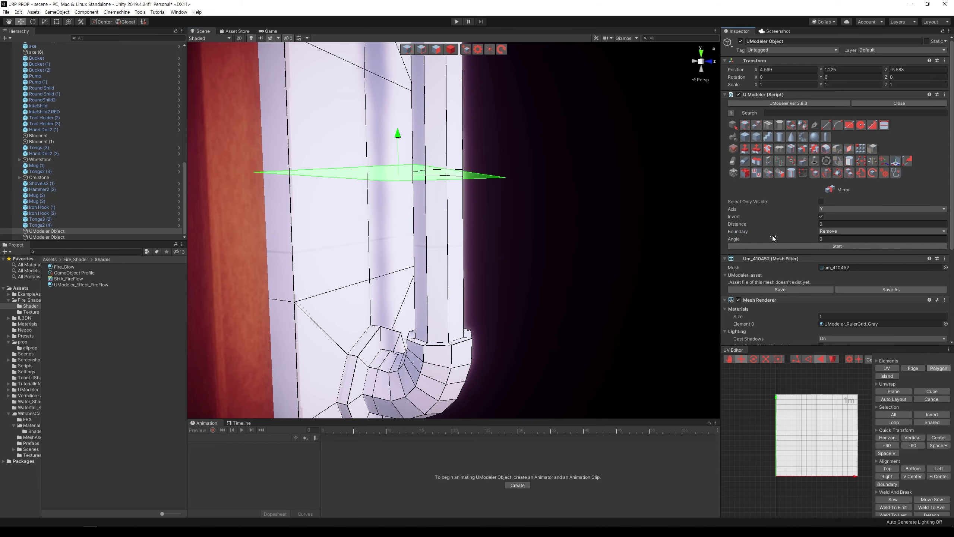
key("Escape")
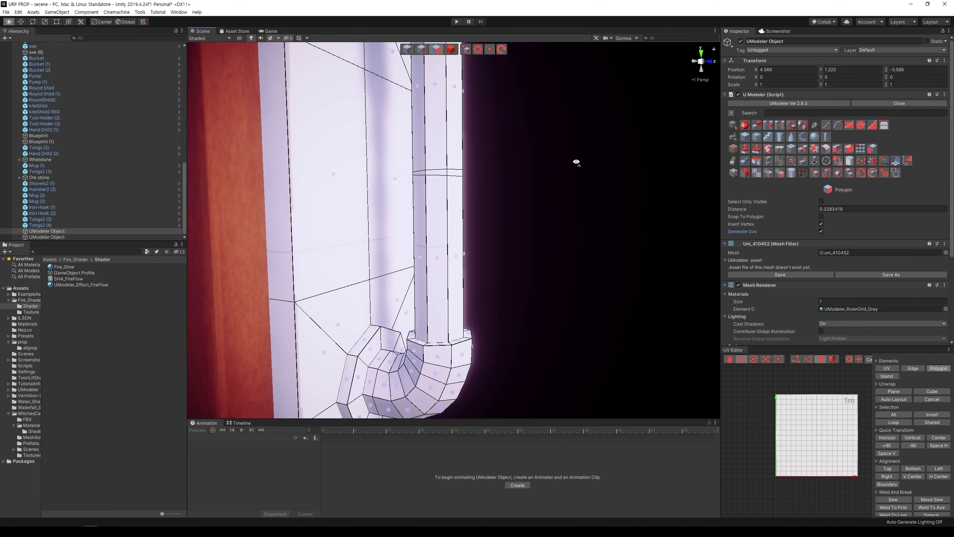
Level the bar's slanted vertex loop using Align on Y at Middle.
mouse_move(575, 162)
middle_mouse_down()
mouse_move(589, 173)
mouse_move(575, 105)
mouse_move(579, 136)
middle_mouse_up()
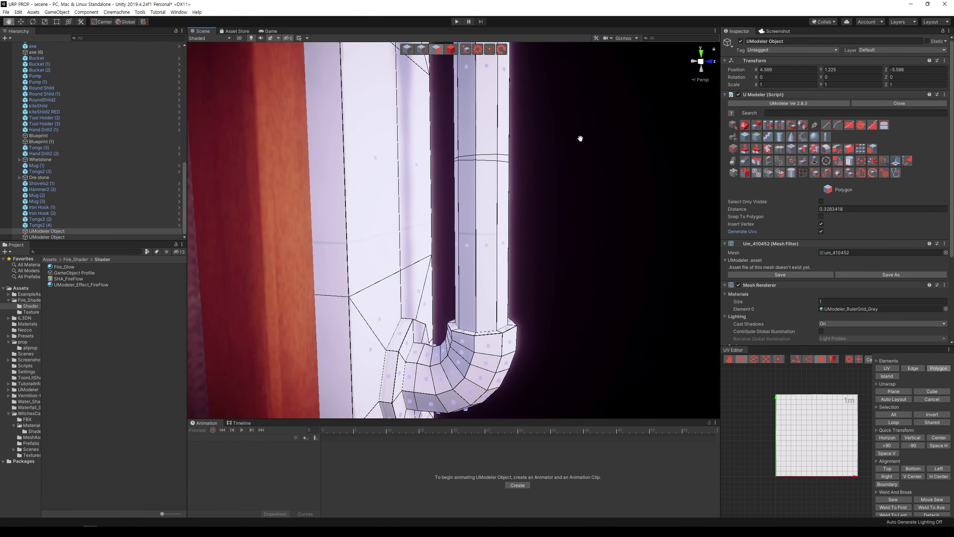
left_click(408, 49)
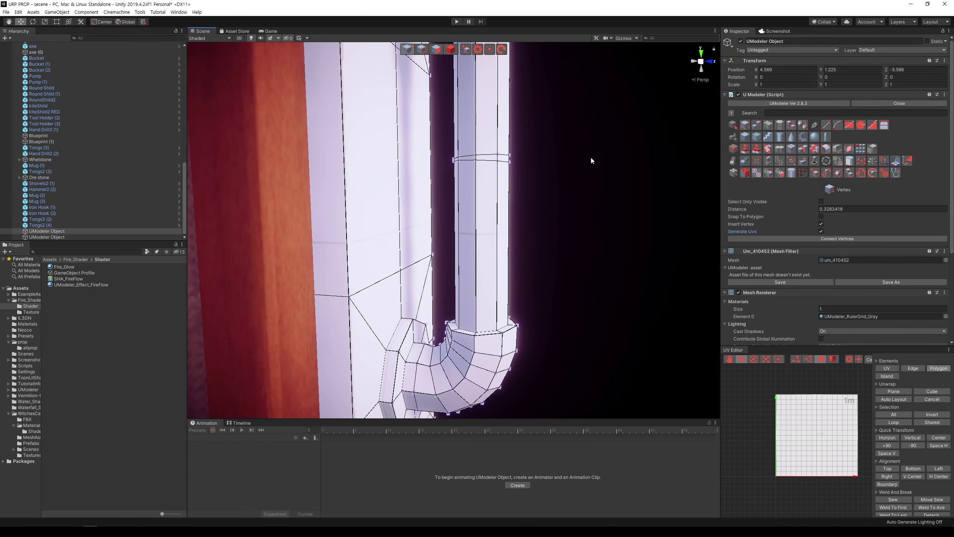
middle_click_drag(592, 155, 610, 79)
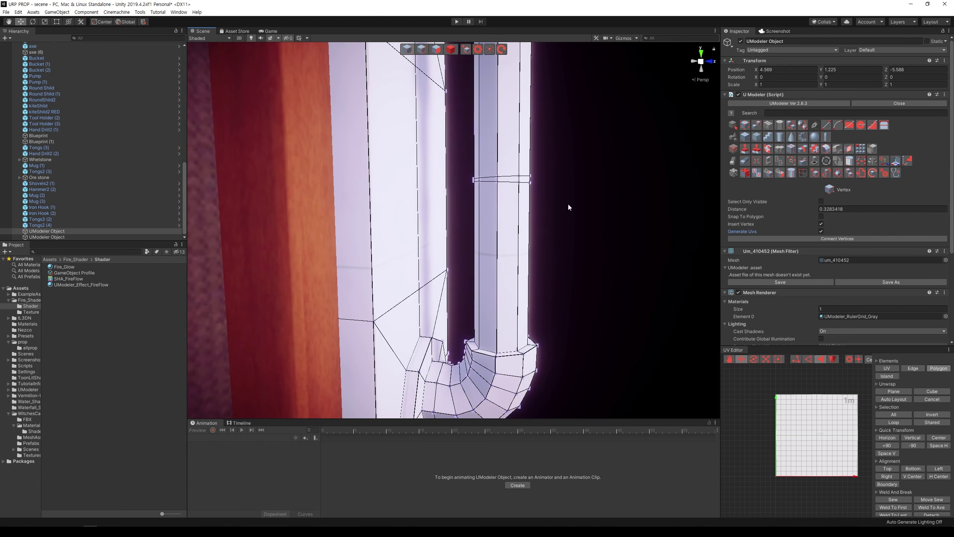
left_click_drag(568, 207, 467, 156)
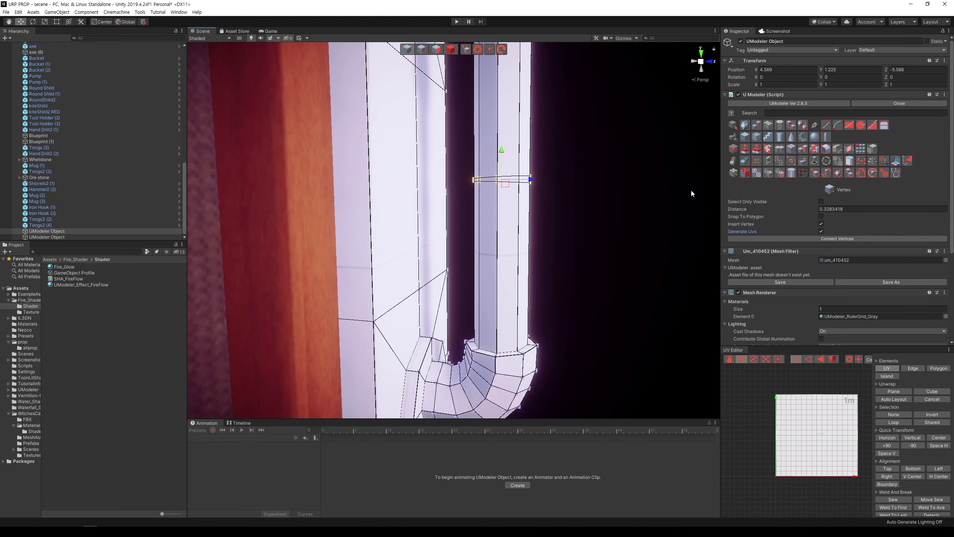
left_click(861, 162)
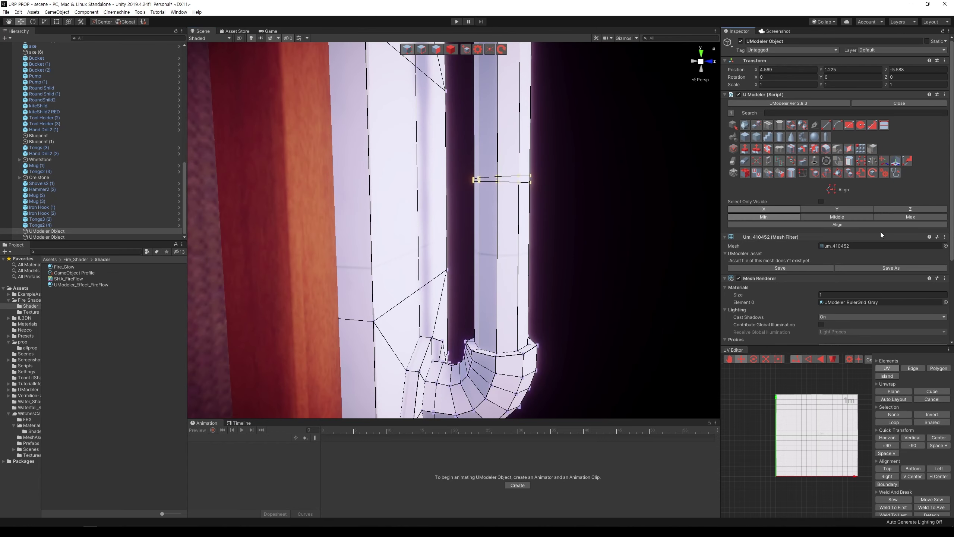
left_click(851, 210)
left_click(851, 215)
left_click(850, 224)
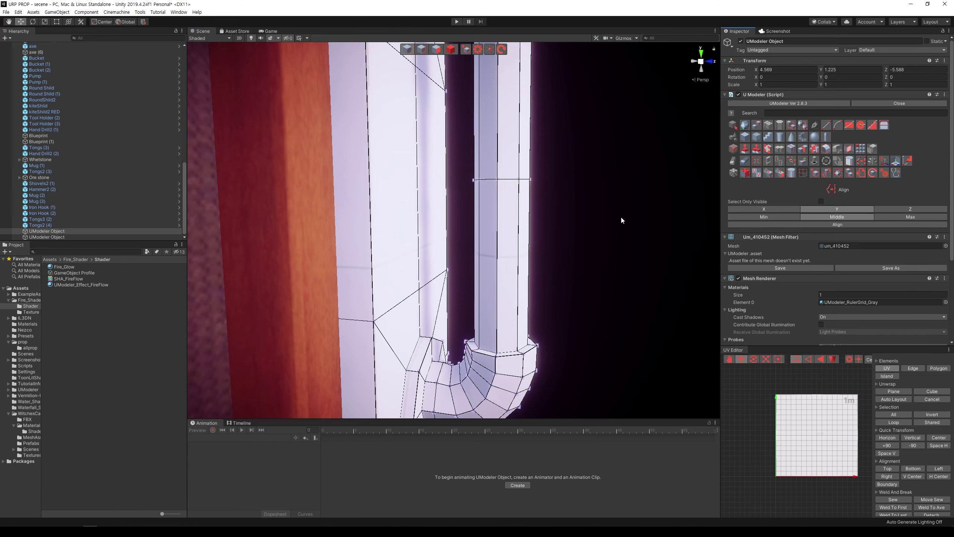
Clear the vertex selection and ready Loop Slice at the bar's upper bend.
left_click(635, 212)
mouse_move(635, 214)
middle_mouse_down()
mouse_move(553, 222)
mouse_move(584, 213)
middle_mouse_up()
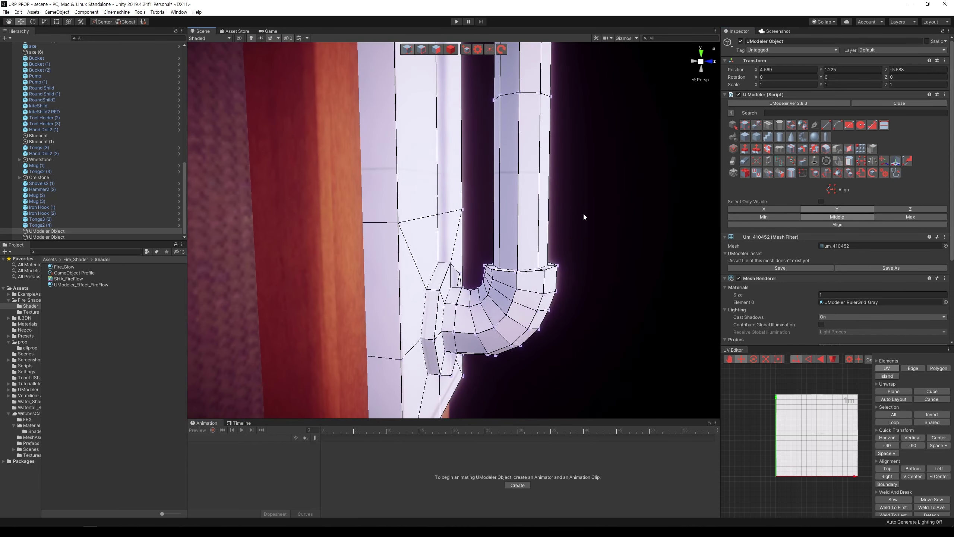
left_click(745, 125)
middle_click_drag(638, 162, 548, 205)
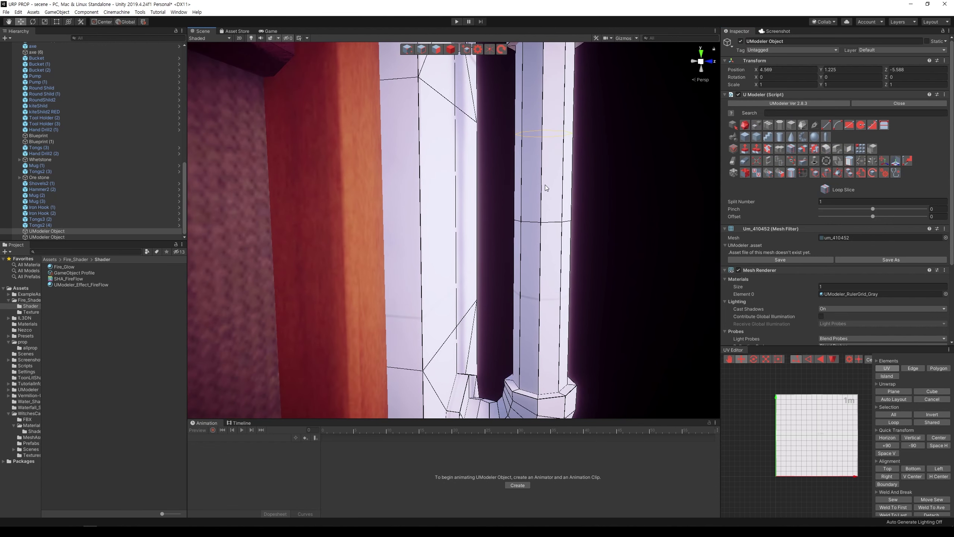
Slice two edge loops on the bar, select both, and scale them toward each other.
left_click(545, 185)
left_click(543, 290)
left_click(421, 49)
double_click(553, 130)
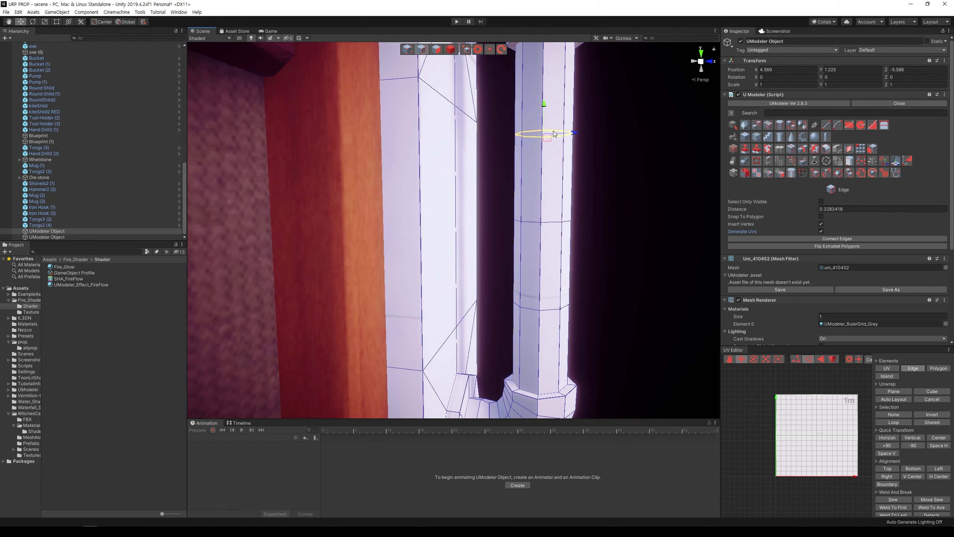
double_click(543, 305, "shift")
key("r")
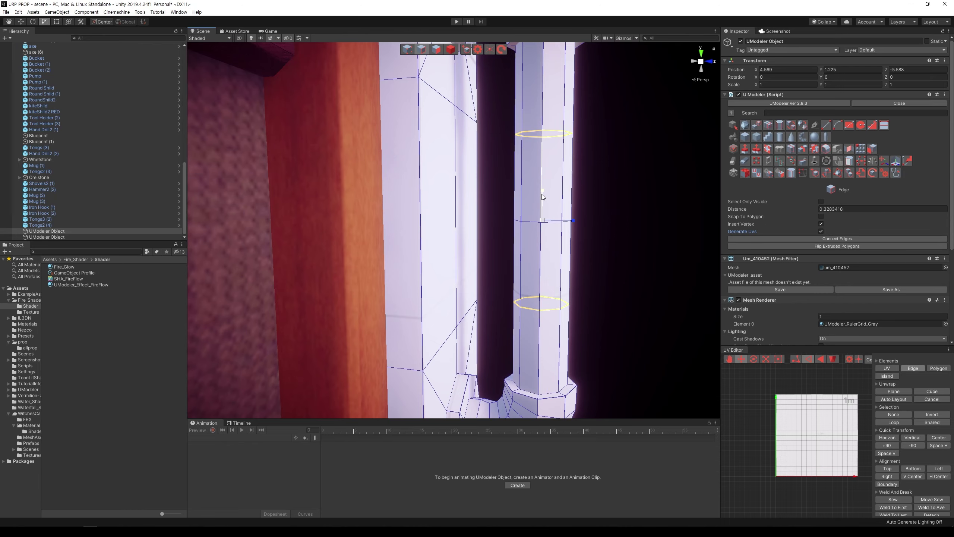
left_click_drag(543, 185, 540, 209)
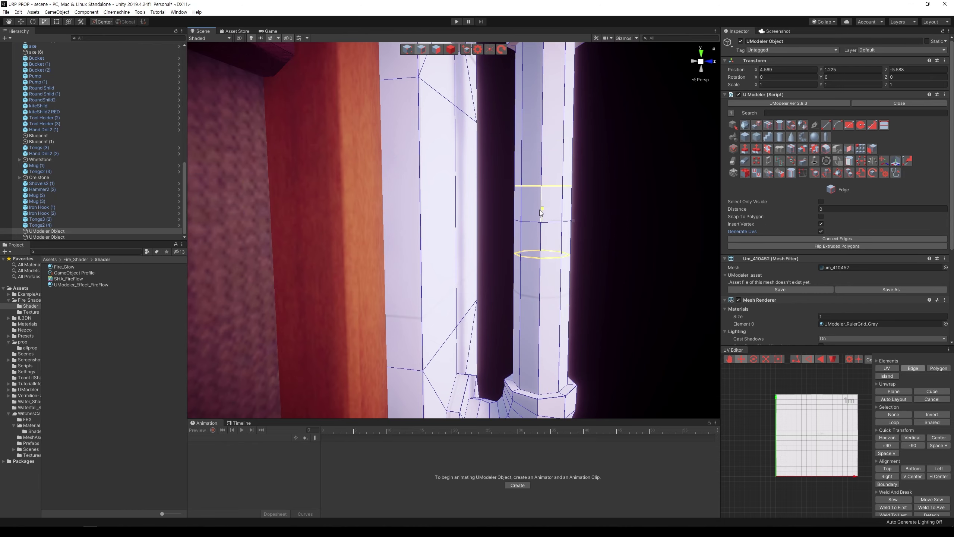
Clear the loop selection and zoom around to inspect the bar's base.
middle_click_drag(620, 220, 535, 214)
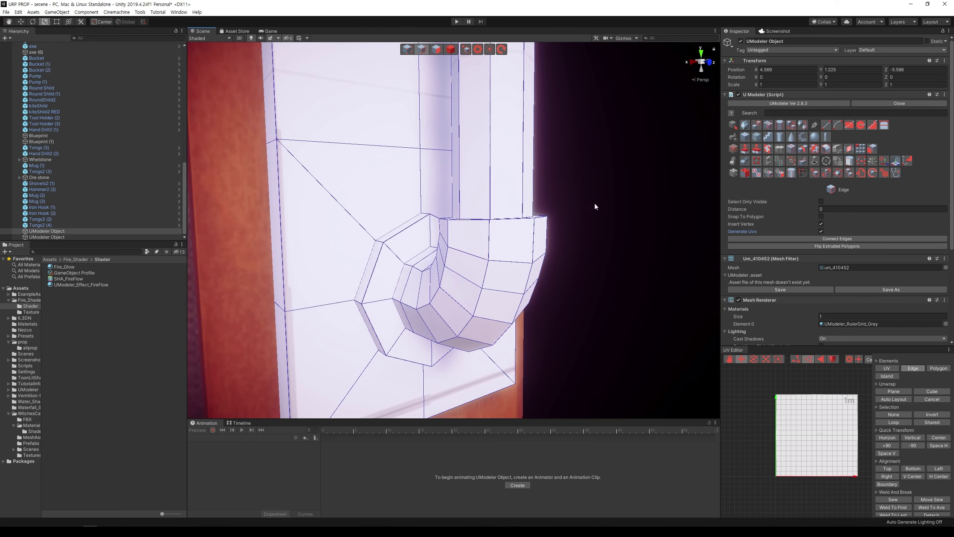
scroll(594, 202, "up", 3)
scroll(596, 206, "up", 2)
middle_click_drag(597, 209, 569, 213)
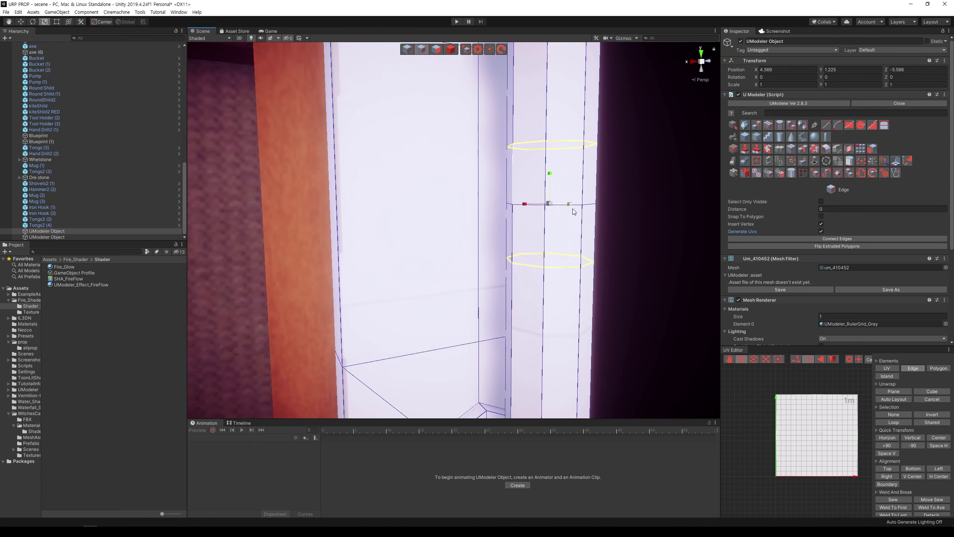
scroll(588, 240, "up", 2)
left_click(657, 251)
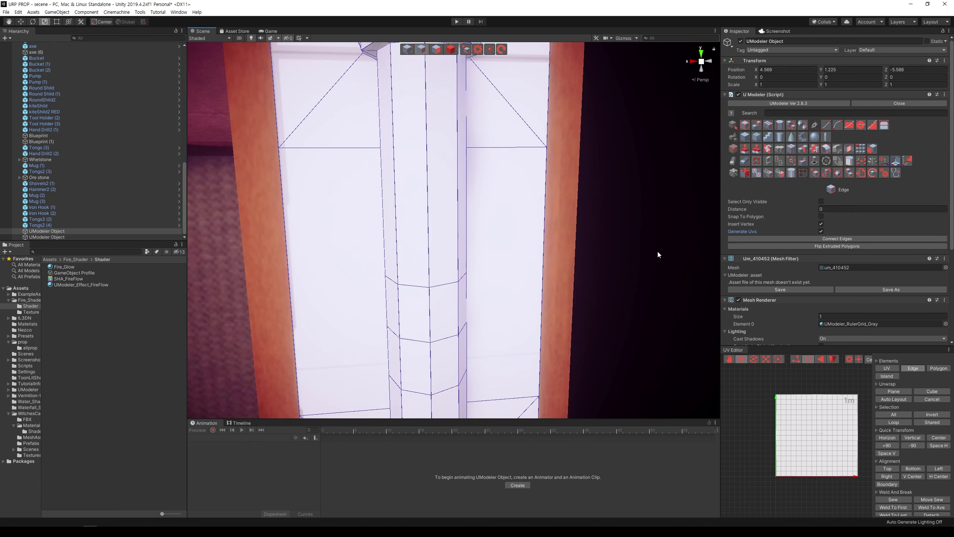
scroll(657, 250, "down", 5)
scroll(654, 251, "down", 2)
Select the handle's polygons in Polygon mode, then clear the selection.
scroll(654, 255, "up", 3)
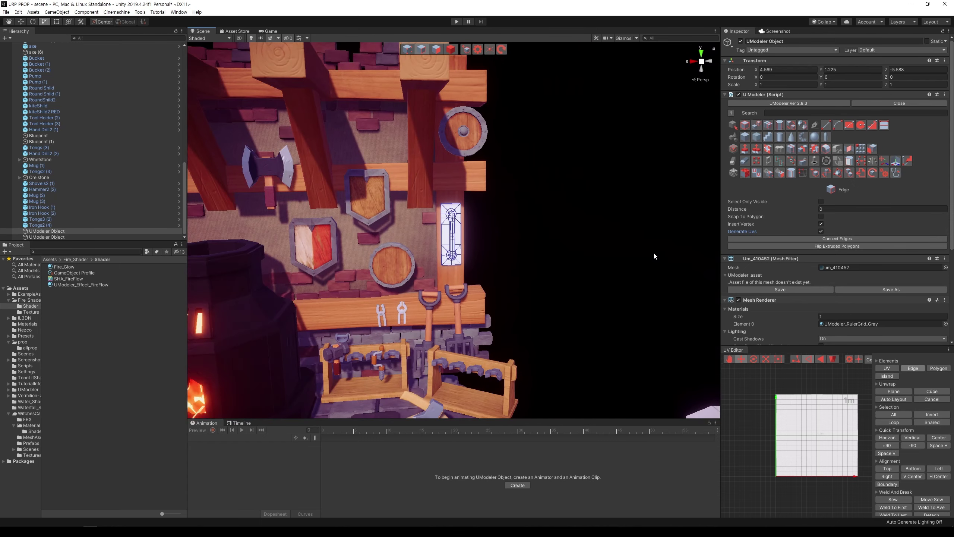
scroll(654, 255, "up", 2)
scroll(654, 251, "down", 5)
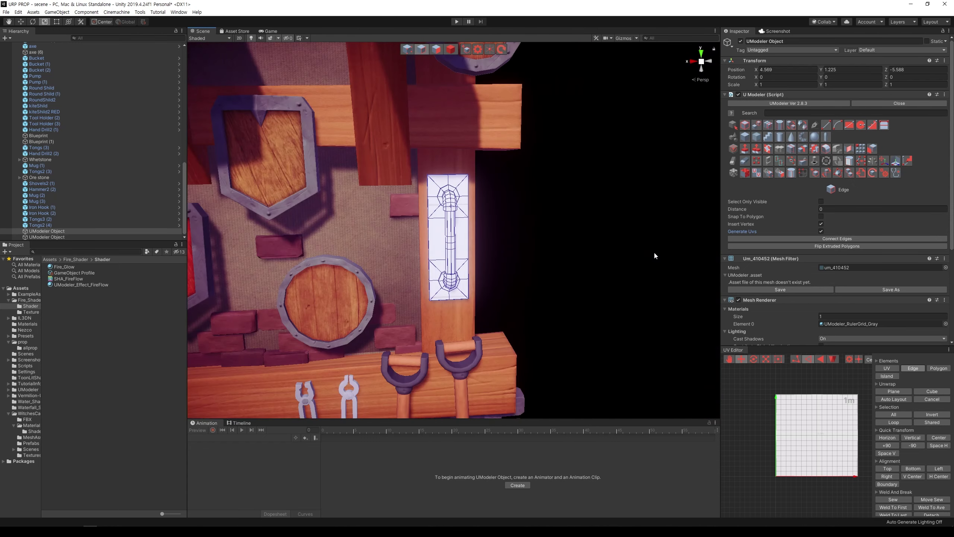
scroll(653, 252, "up", 5)
scroll(654, 256, "up", 2)
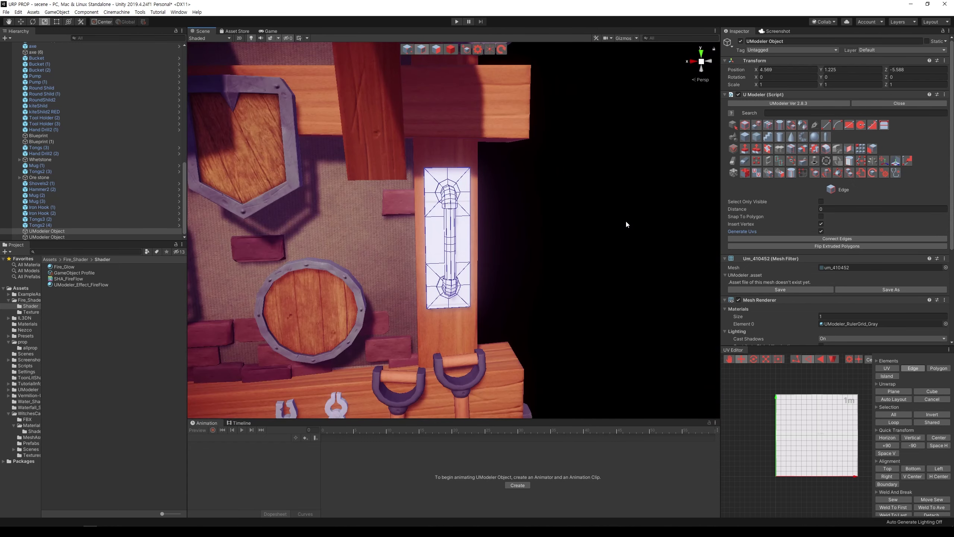
left_click(450, 49)
double_click(451, 243)
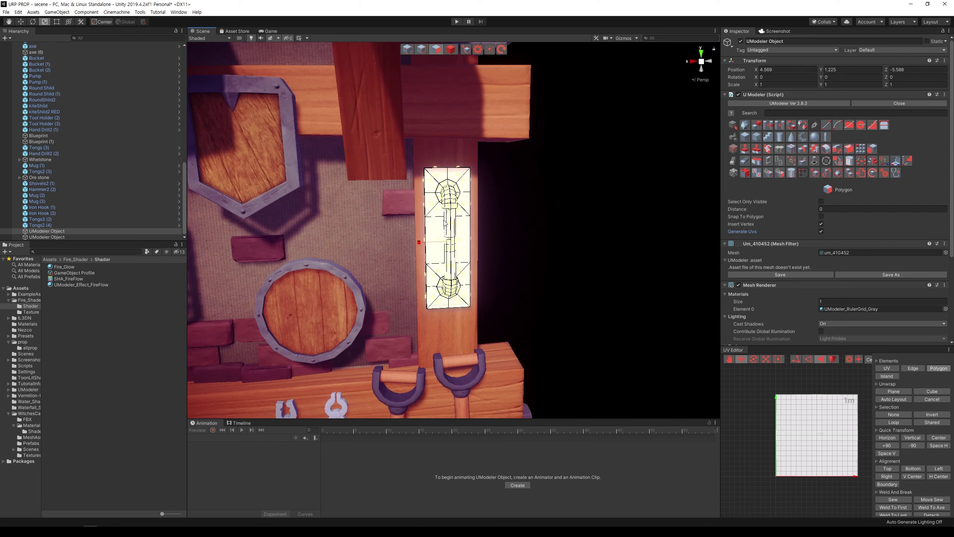
left_click(450, 242)
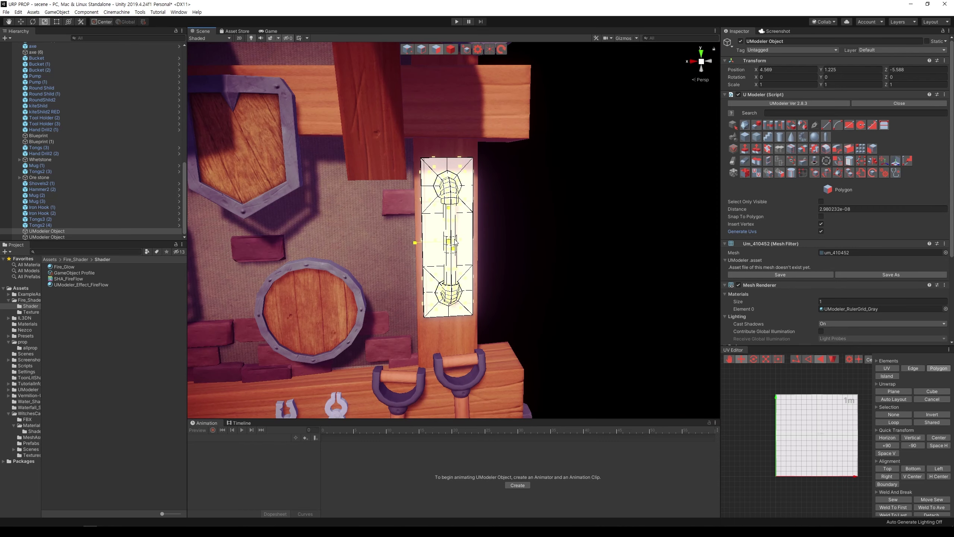
left_click(550, 238)
Deselect the plaque, save the scene with Ctrl+S, and reselect UModeler Object in the Hierarchy.
left_click(487, 250)
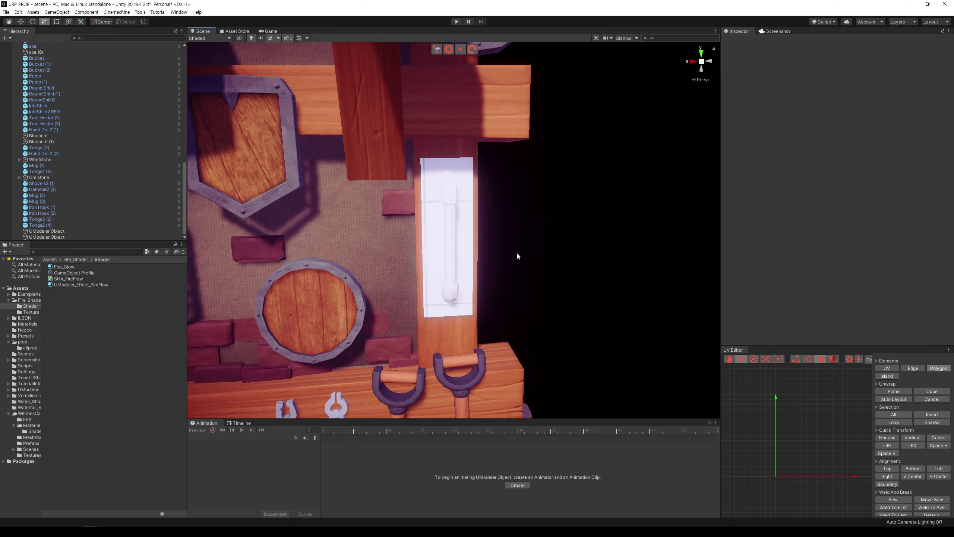
key("ctrl+s")
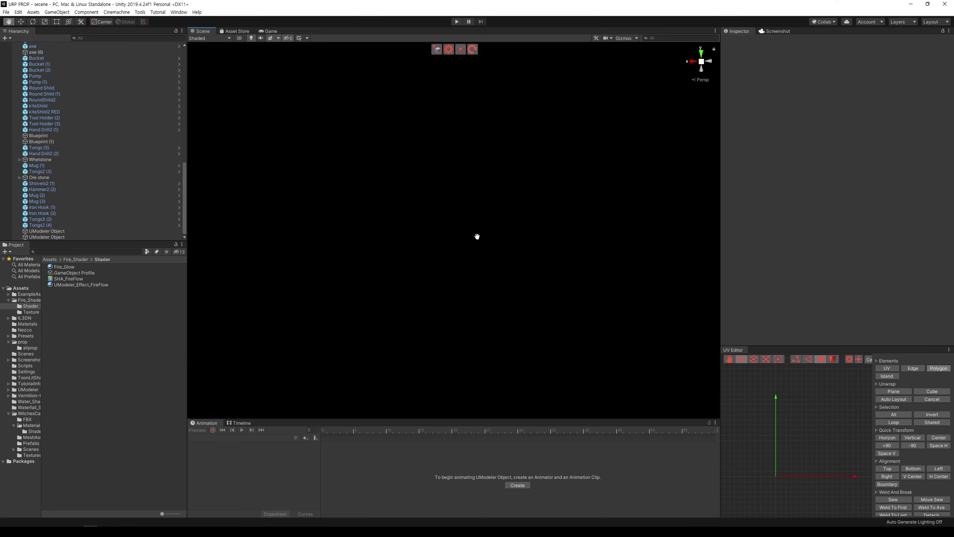
left_click(61, 230)
Orbit and zoom to centre the plaque in the Scene view.
left_click_drag(501, 273, 562, 237, "alt")
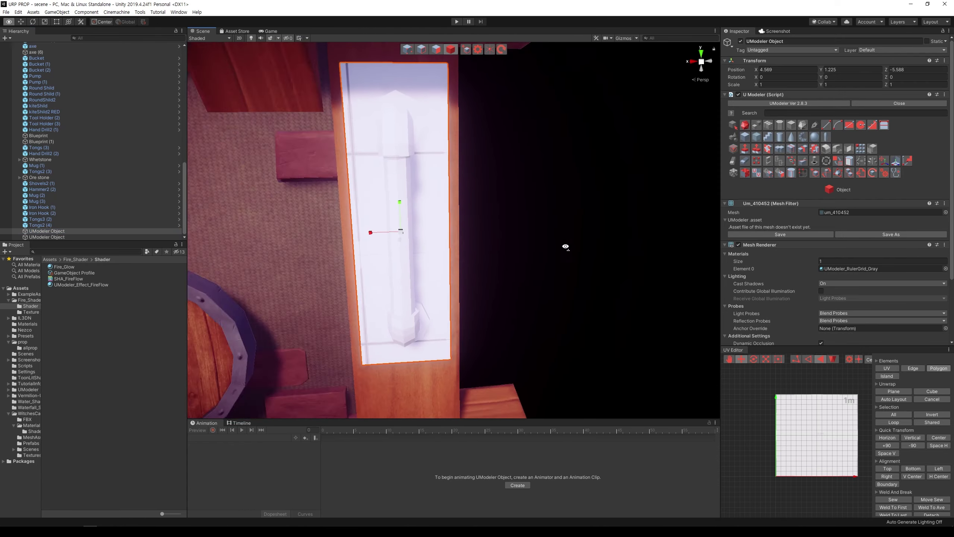
scroll(562, 230, "down", 3)
scroll(557, 194, "down", 2)
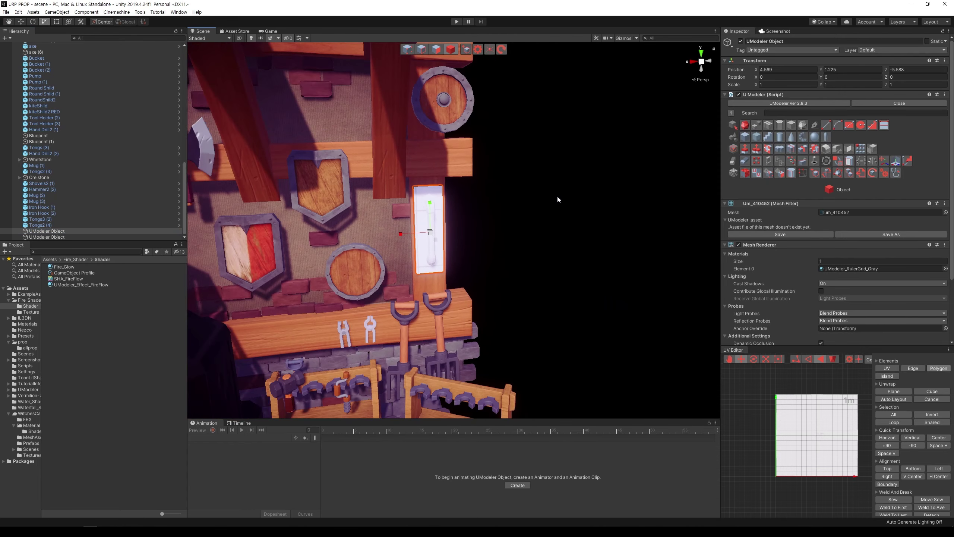
scroll(578, 218, "down", 2)
scroll(568, 190, "down", 1)
scroll(574, 199, "down", 2)
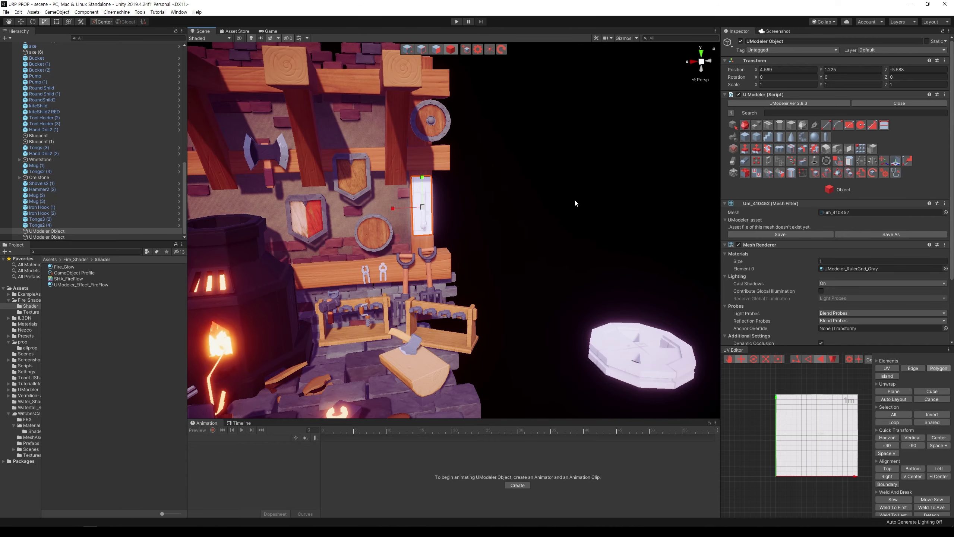
scroll(587, 226, "up", 3)
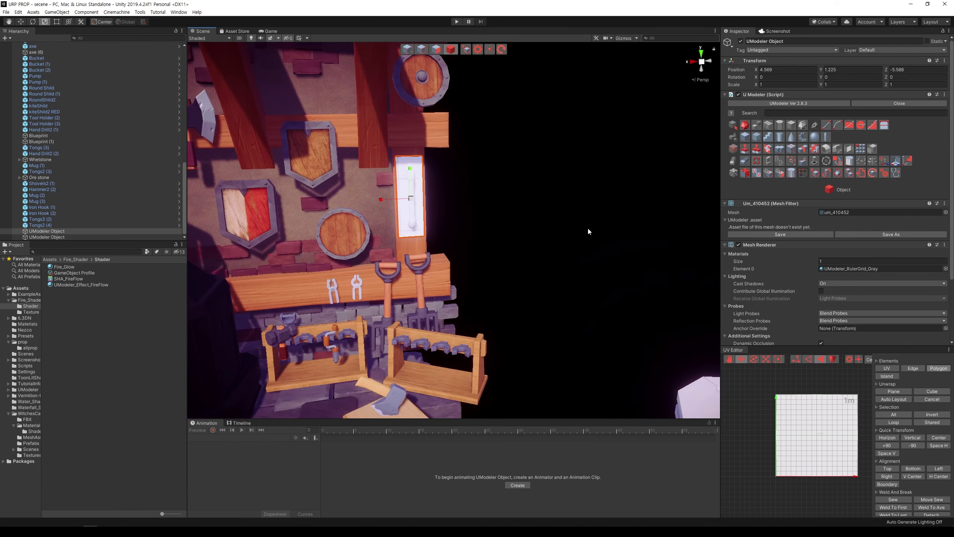
scroll(568, 226, "up", 3)
scroll(568, 225, "up", 3)
middle_click_drag(518, 213, 658, 312)
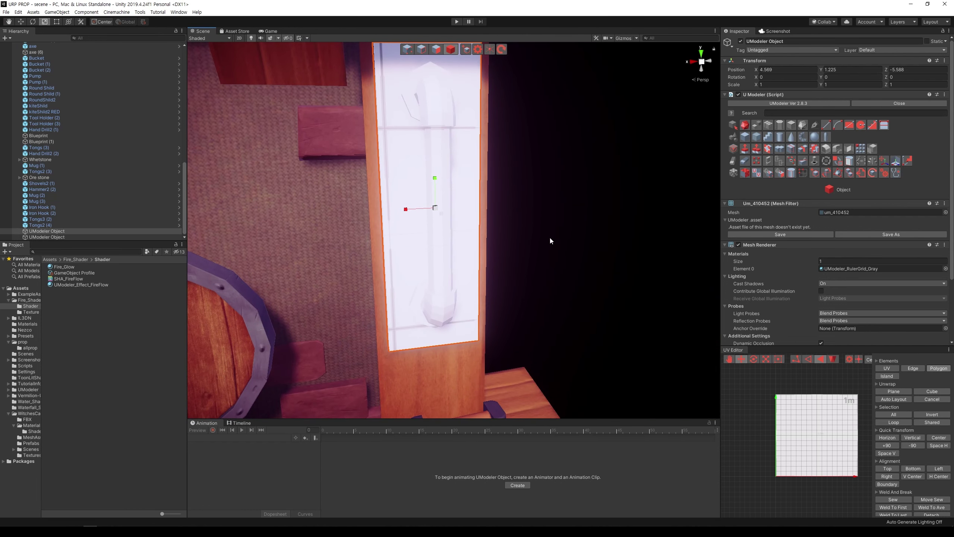
Switch to Polygon mode and frame the handle's lower bend.
left_click(436, 49)
scroll(529, 180, "up", 3)
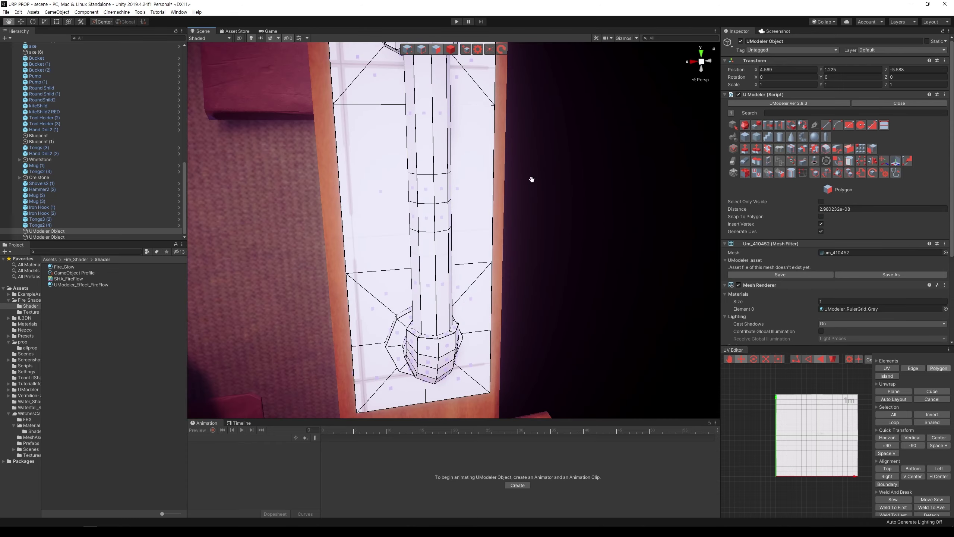
scroll(537, 176, "up", 1)
mouse_move(545, 170)
middle_mouse_down()
mouse_move(682, 187)
mouse_move(517, 167)
middle_mouse_up()
scroll(633, 169, "up", 2)
scroll(596, 173, "up", 2)
mouse_move(517, 167)
left_mouse_down("alt")
mouse_move(548, 179)
mouse_move(545, 166)
mouse_move(617, 173)
left_mouse_up("alt")
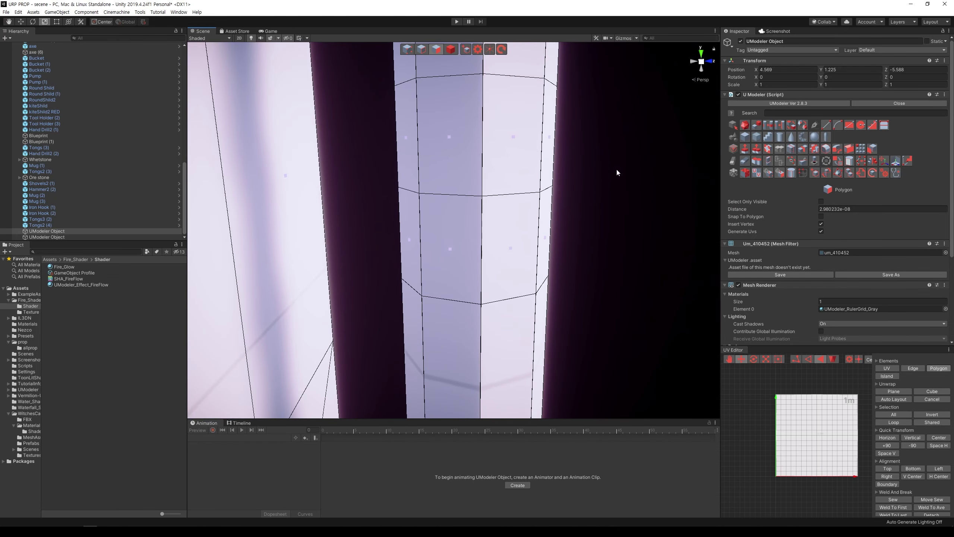
Cut a four-point diamond across the shaft with the Line tool and select the new face.
left_click(826, 126)
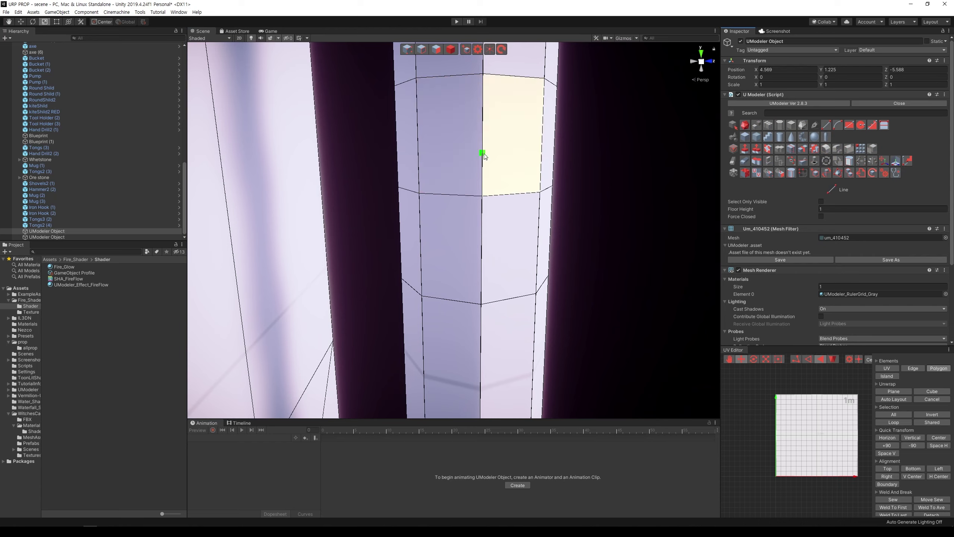
left_click(483, 154)
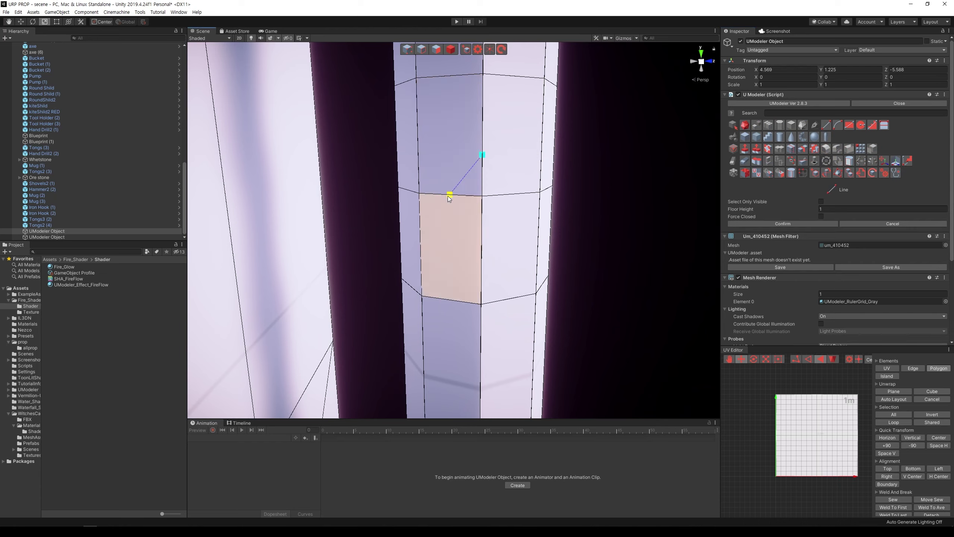
left_click(481, 234)
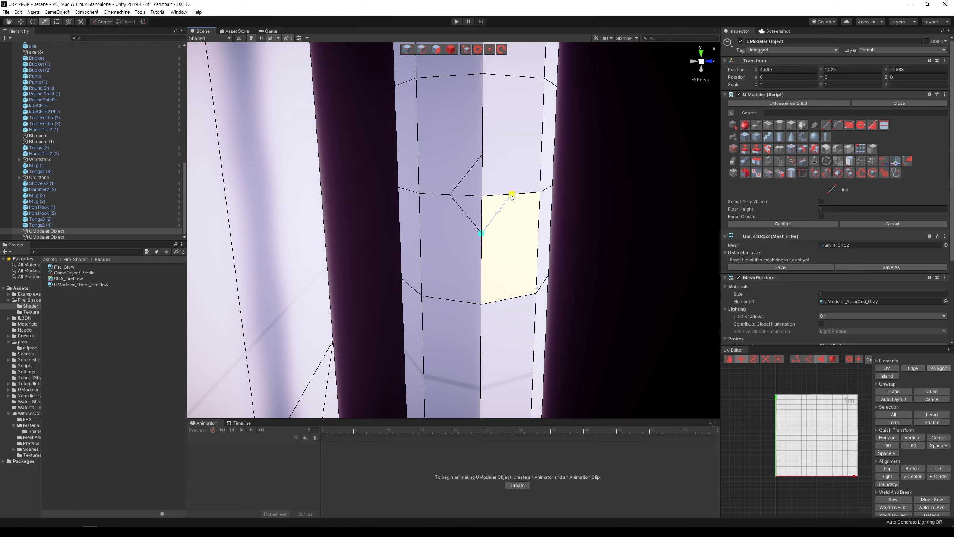
left_click(511, 195)
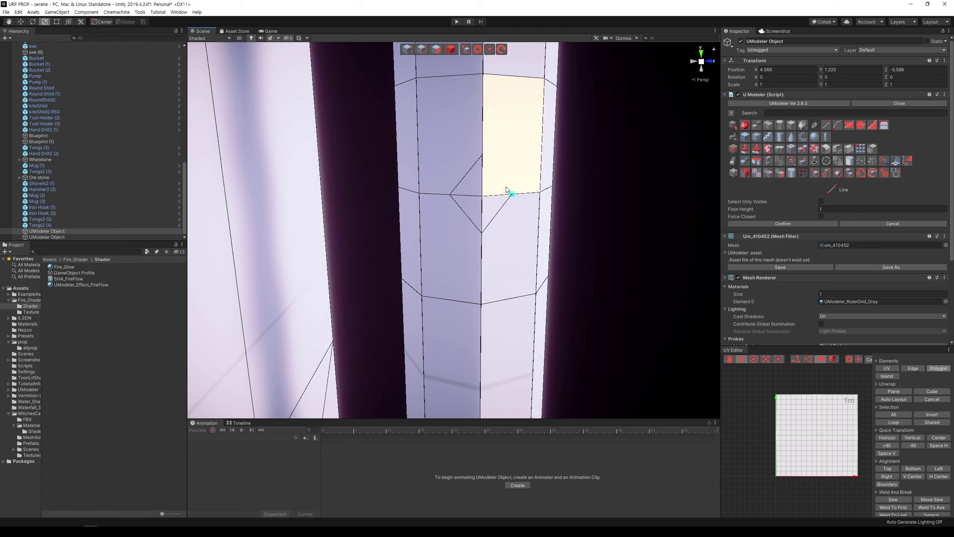
left_click(481, 156)
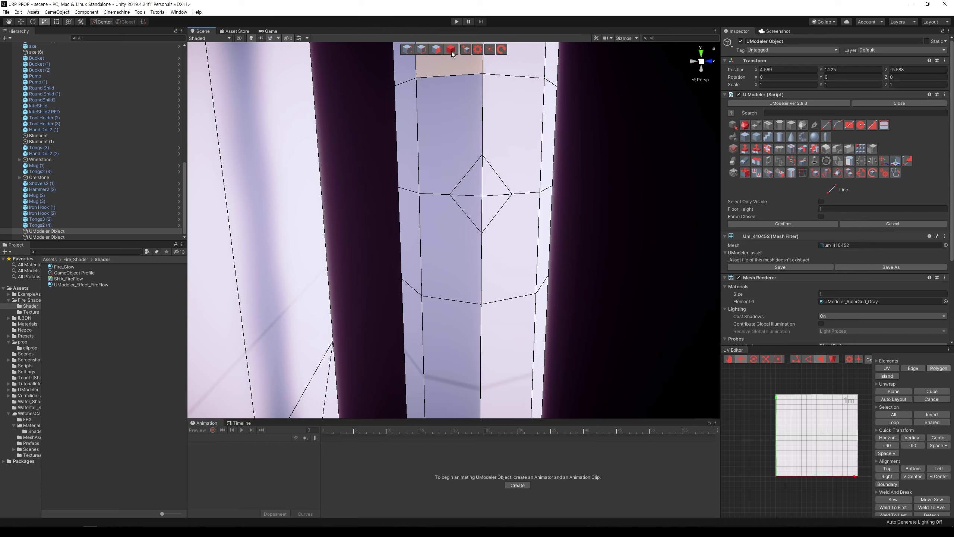
left_click(440, 51)
left_click(473, 177)
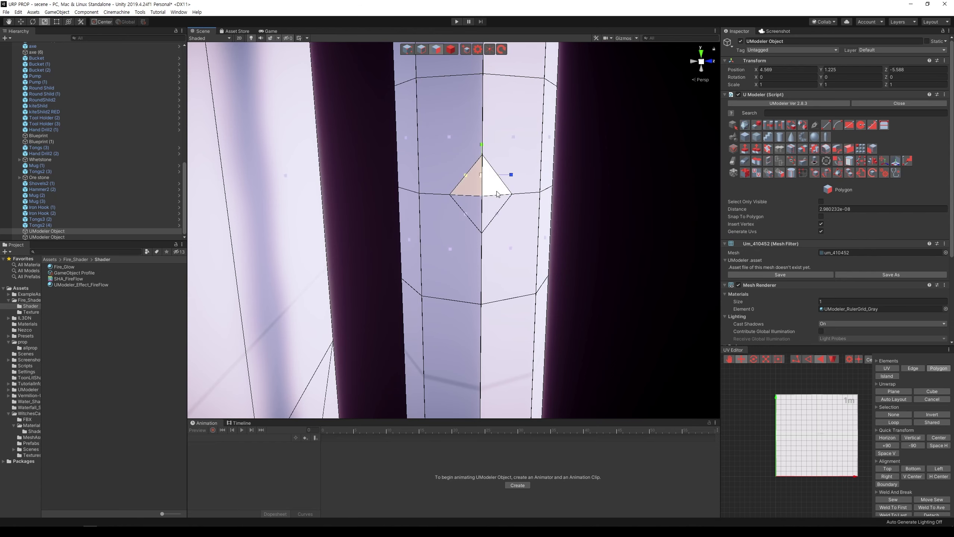
left_click(497, 194, "shift")
Drag-extrude the selected plaque face into a block, then undo it with Ctrl+Z.
key("w")
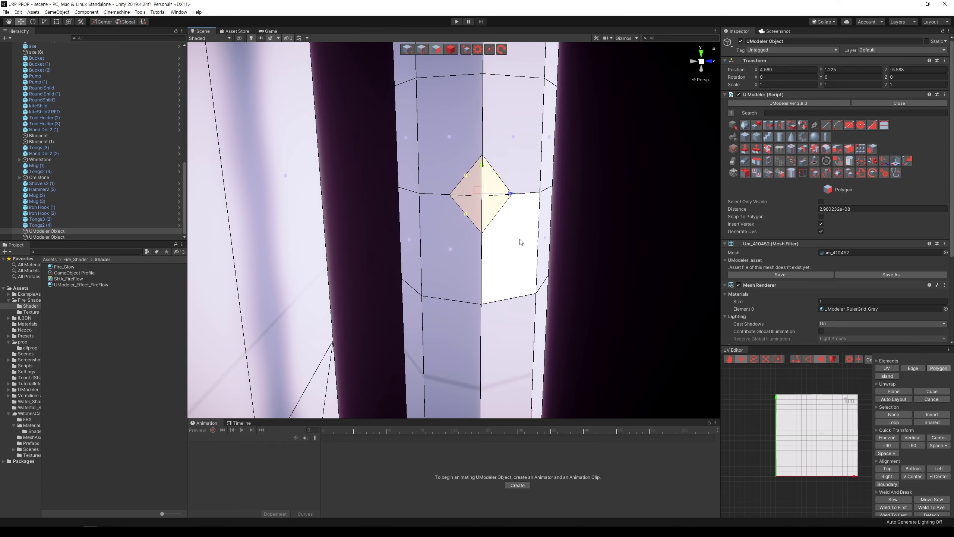
scroll(524, 259, "down", 5)
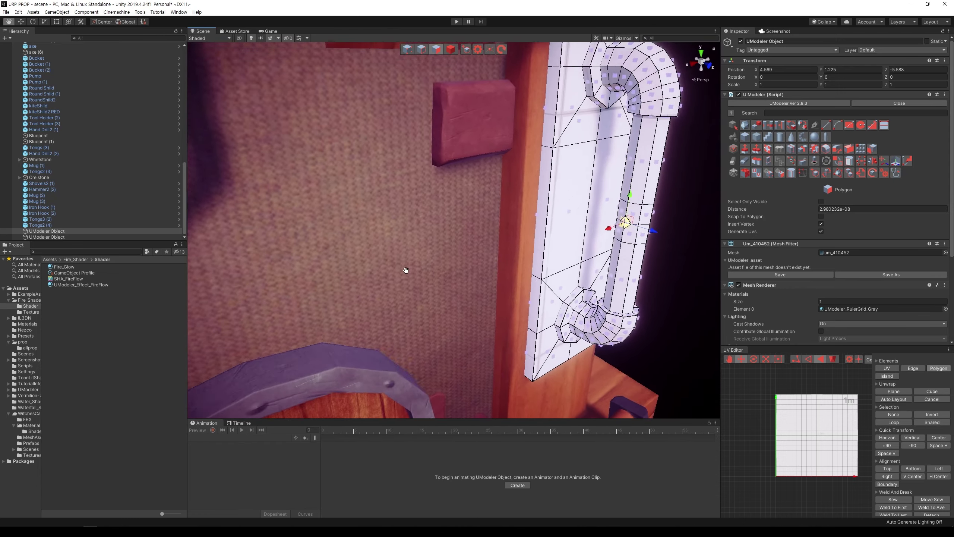
middle_click_drag(404, 268, 219, 290)
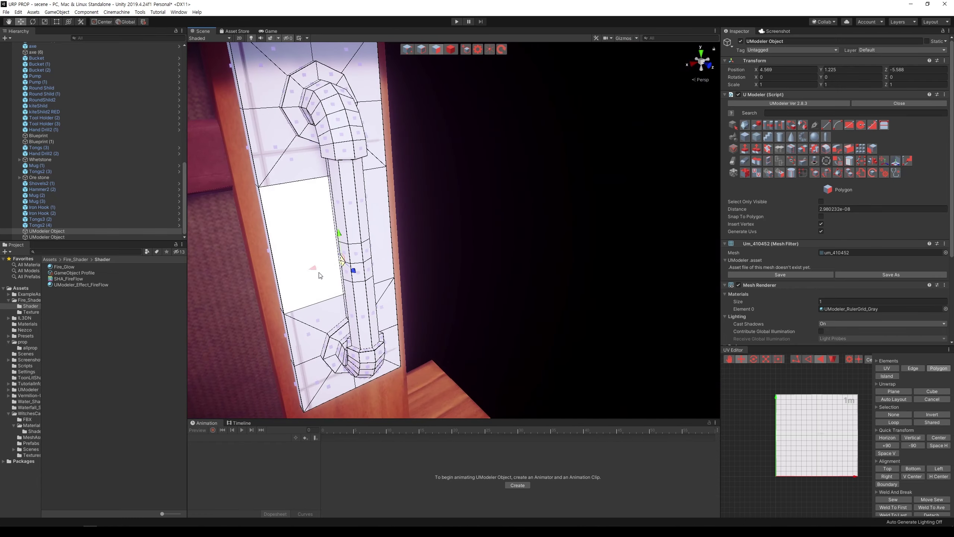
left_click_drag(317, 271, 296, 273)
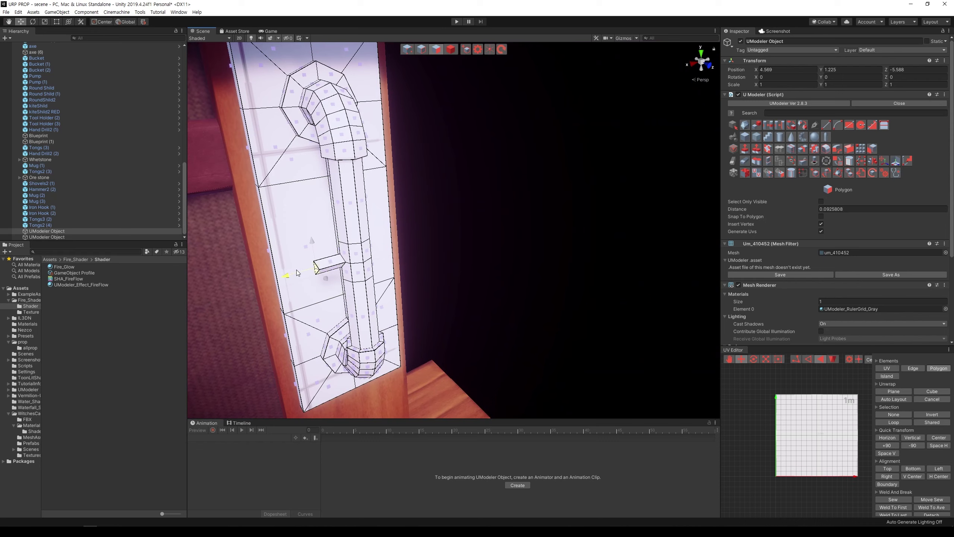
left_click_drag(297, 272, 295, 274)
key("ctrl+z")
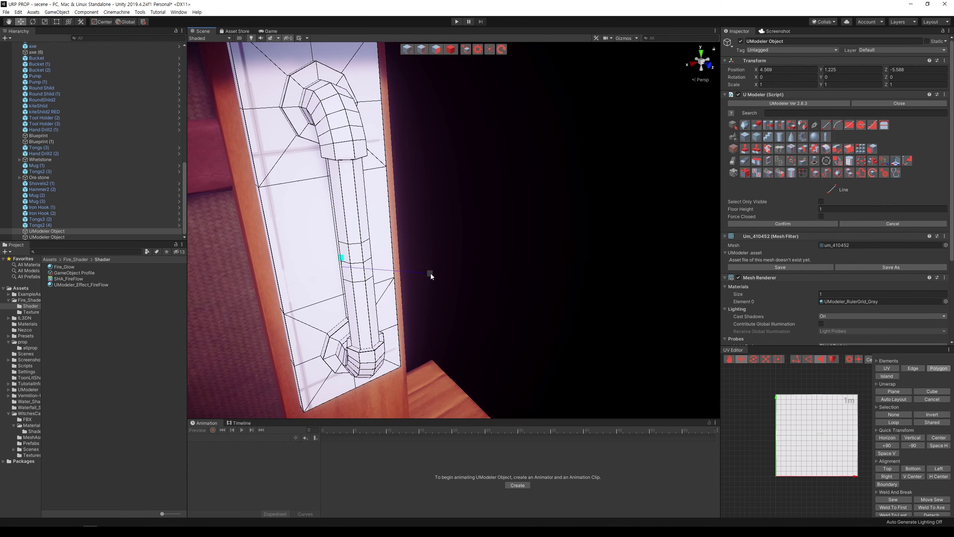
Re-orbit and zoom the Scene view back onto the handle on the wooden wall.
scroll(495, 262, "up", 5)
middle_click_drag(495, 261, 590, 250)
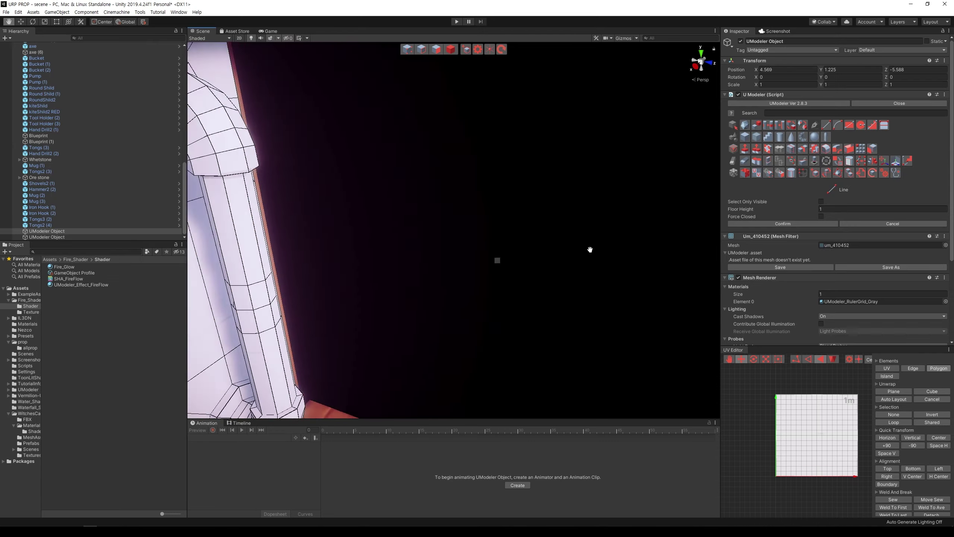
scroll(590, 250, "down", 5)
middle_click_drag(571, 215, 611, 181)
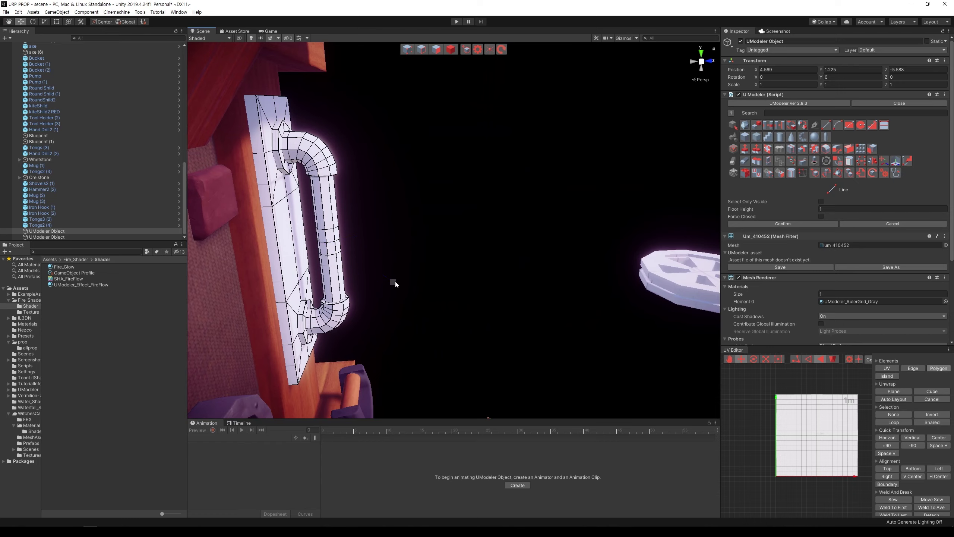
scroll(428, 213, "down", 2)
scroll(419, 228, "up", 5)
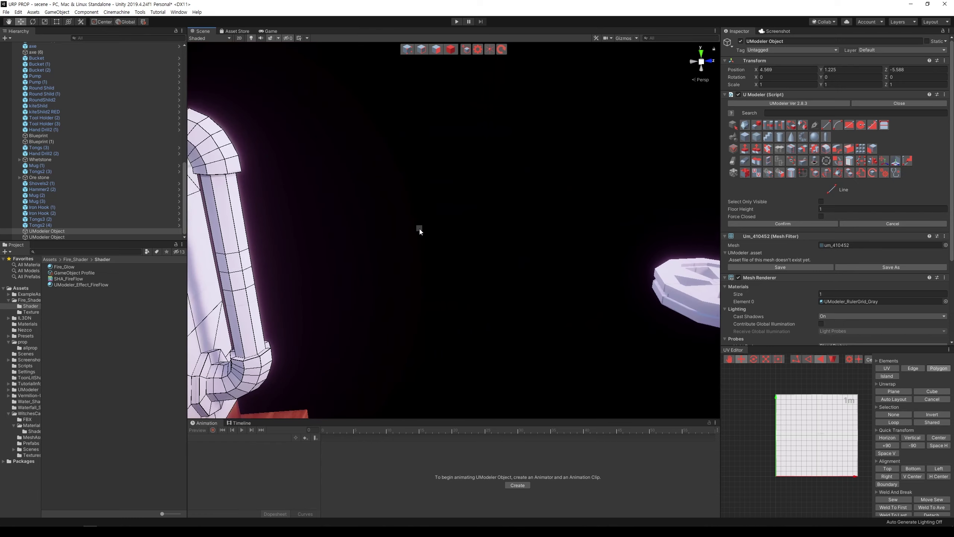
left_click_drag(419, 228, 376, 245, "alt")
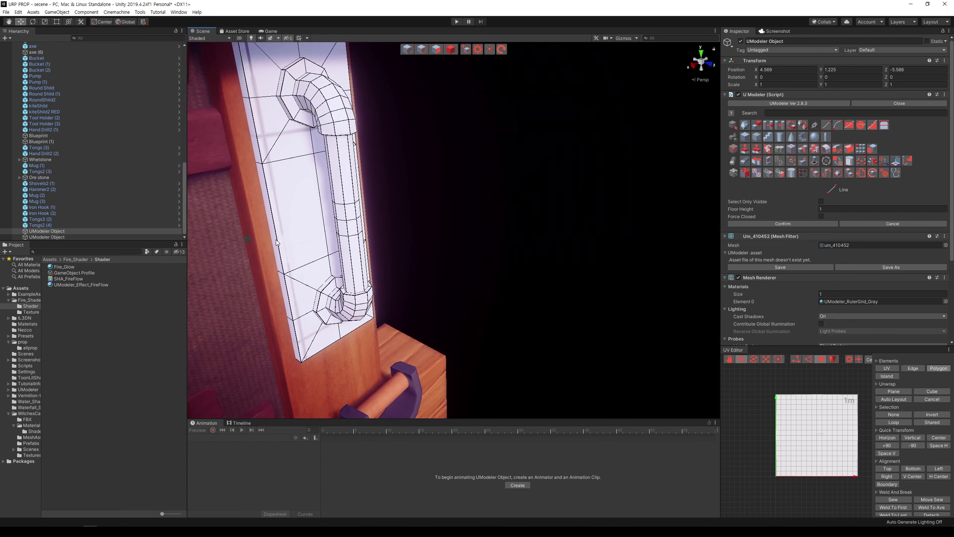
scroll(375, 244, "down", 5)
middle_click_drag(375, 242, 240, 228)
scroll(389, 245, "up", 3)
scroll(416, 234, "up", 3)
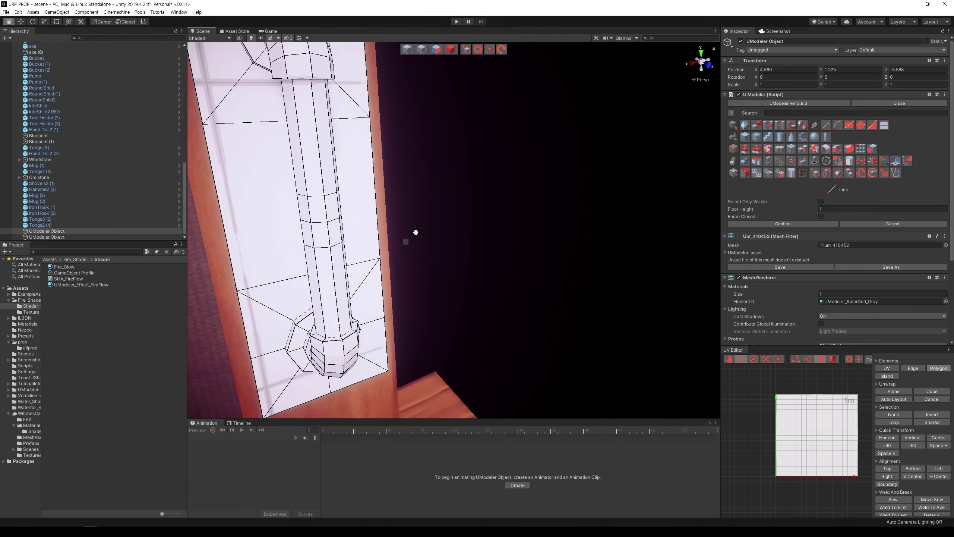
Draw a diamond face on the shaft's middle edge with the Line tool and select it.
left_click(428, 50)
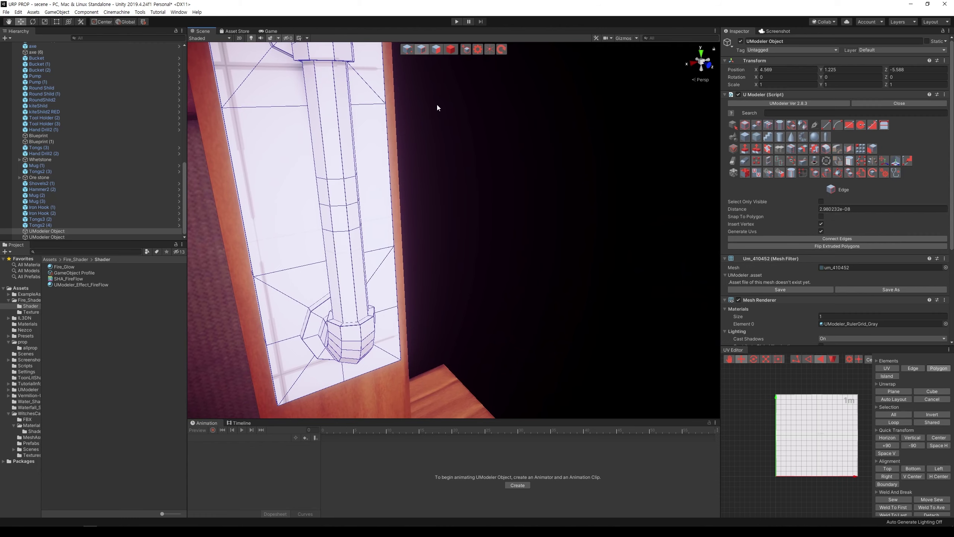
scroll(443, 131, "up", 3)
mouse_move(380, 134)
middle_mouse_down()
mouse_move(491, 214)
mouse_move(529, 129)
middle_mouse_up()
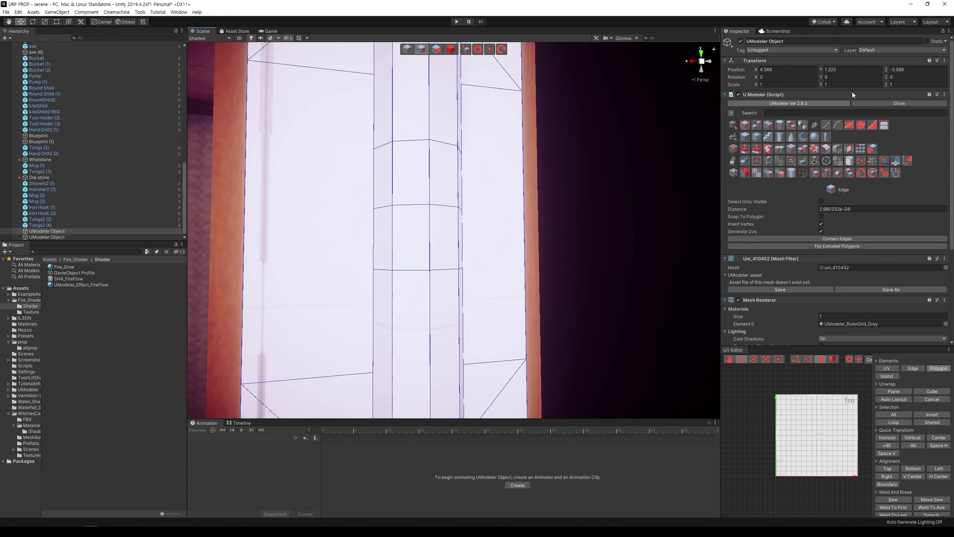
left_click(826, 125)
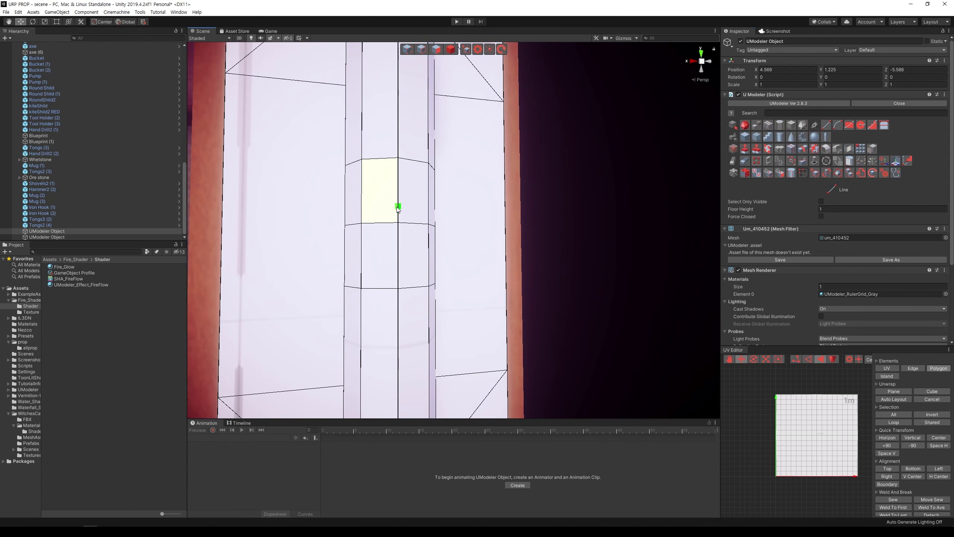
left_click(398, 206)
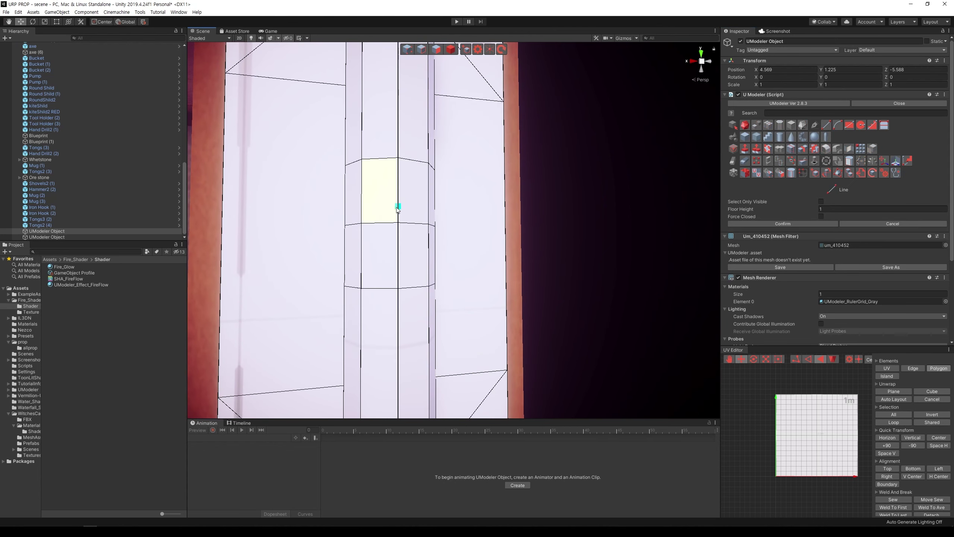
left_click(380, 224)
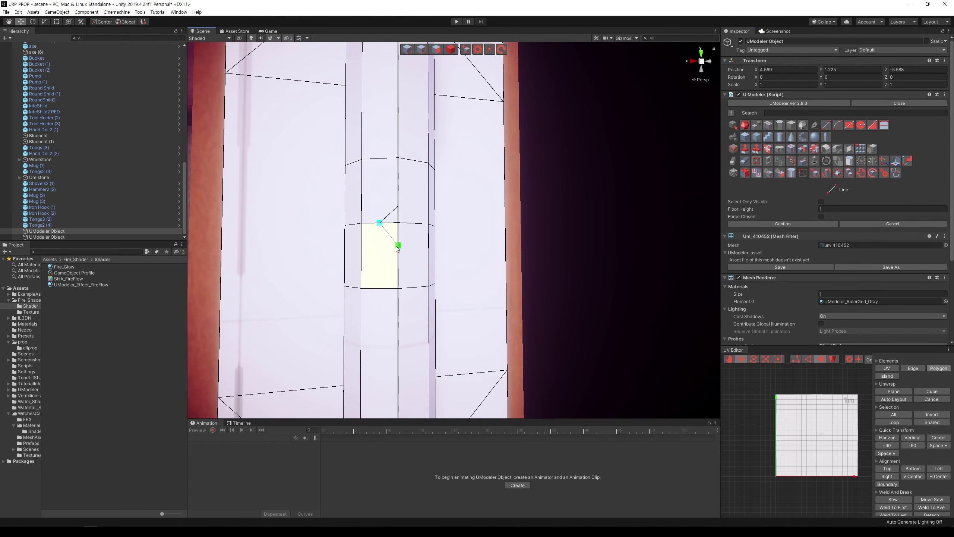
left_click(413, 226)
left_click(398, 206)
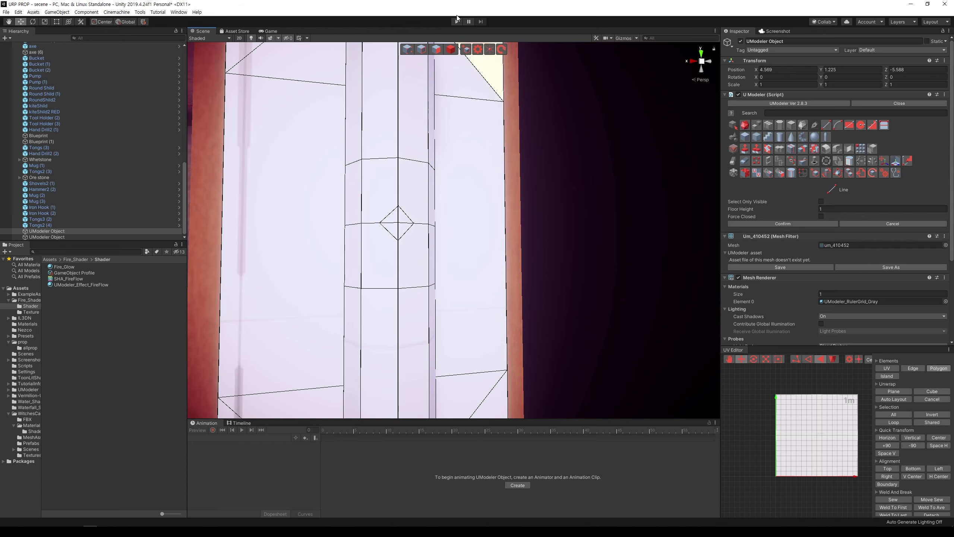
left_click(401, 220)
Extrude the diamond face outward about 0.4 into a long thin rod.
scroll(443, 265, "down", 10)
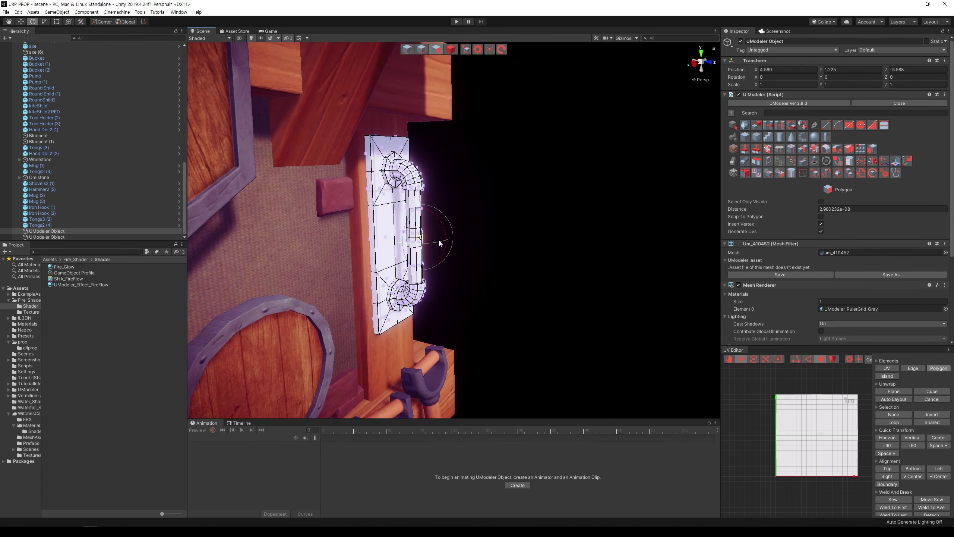
left_click_drag(441, 240, 479, 244)
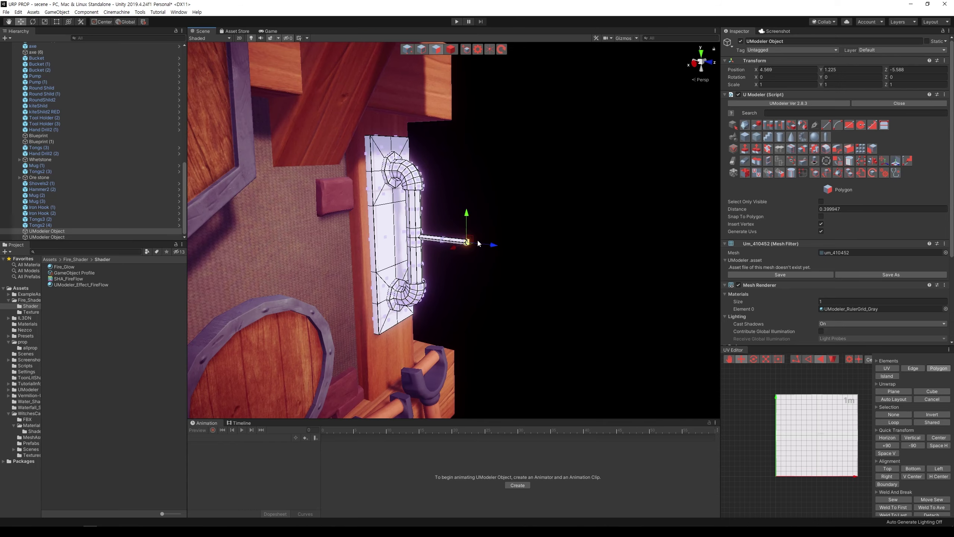
left_click_drag(577, 276, 516, 324, "alt")
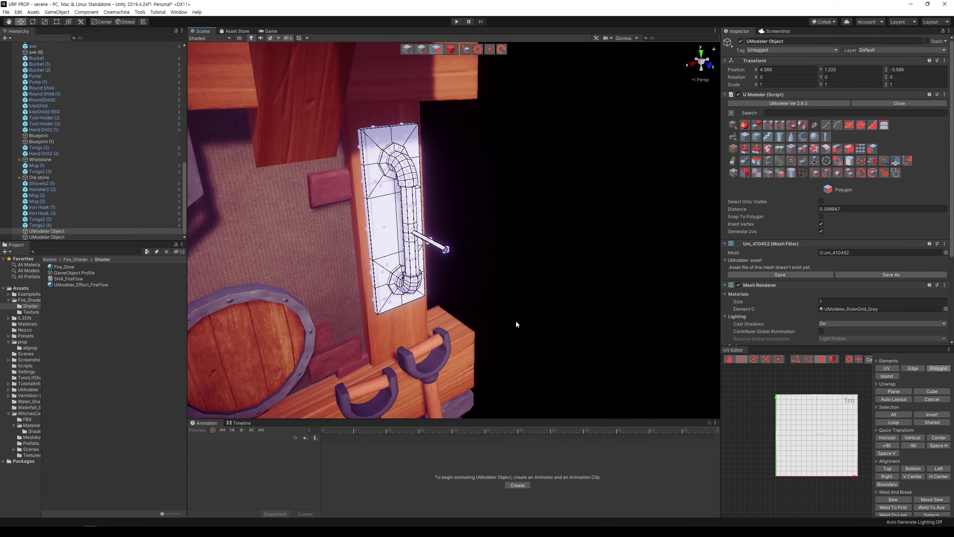
scroll(543, 308, "up", 5)
scroll(542, 308, "down", 6)
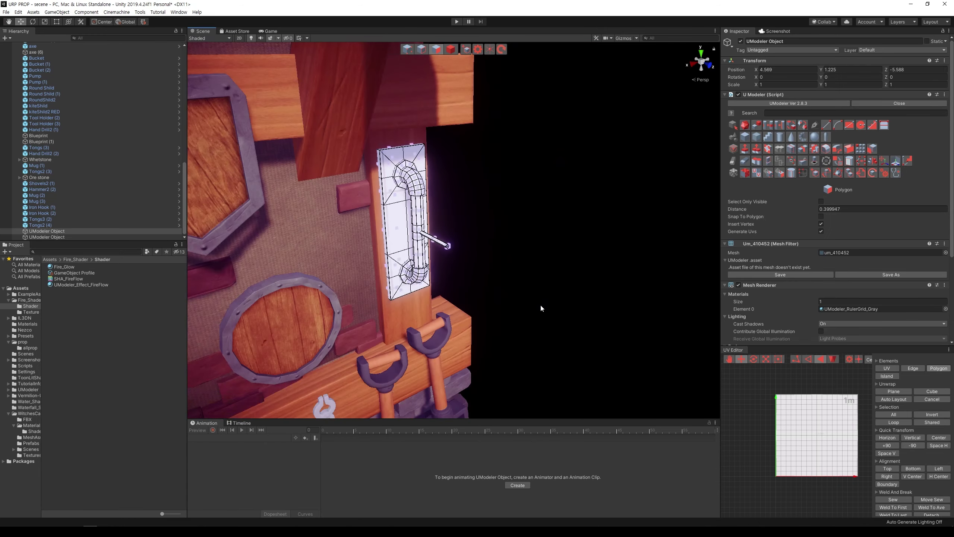
scroll(540, 304, "down", 5)
left_click_drag(540, 304, 604, 312, "alt")
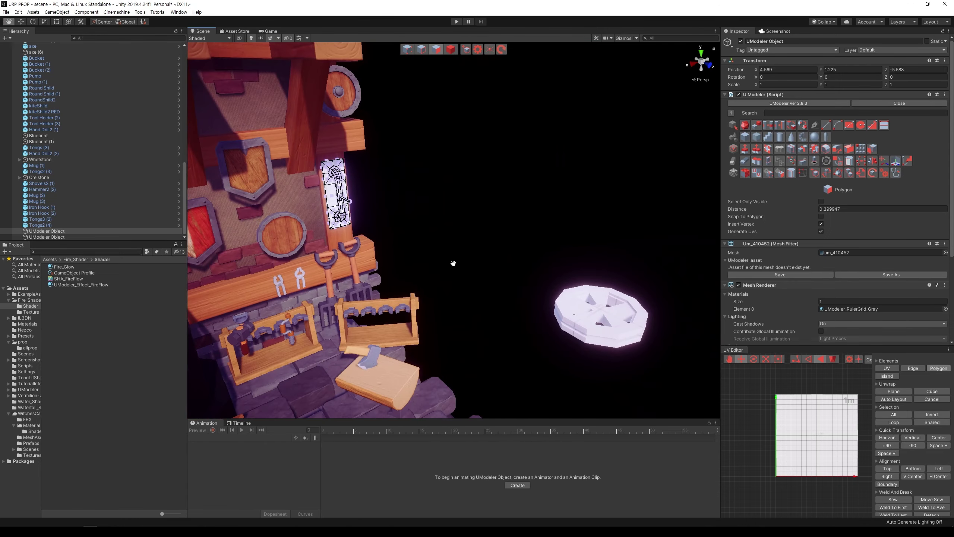
Select the wheel object and frame it close in view.
left_click(453, 49)
left_click(622, 331)
key("f")
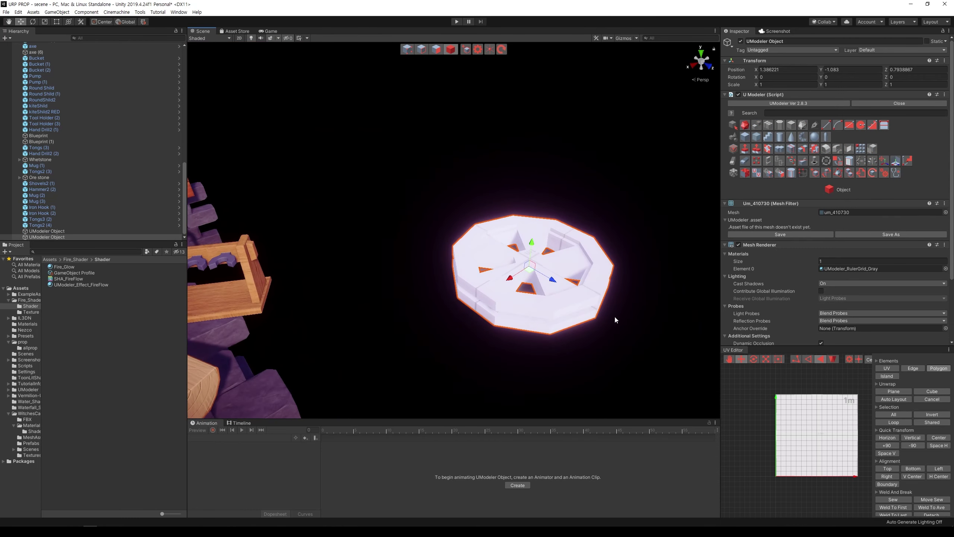
scroll(612, 310, "up", 3)
left_click_drag(613, 310, 482, 290, "alt")
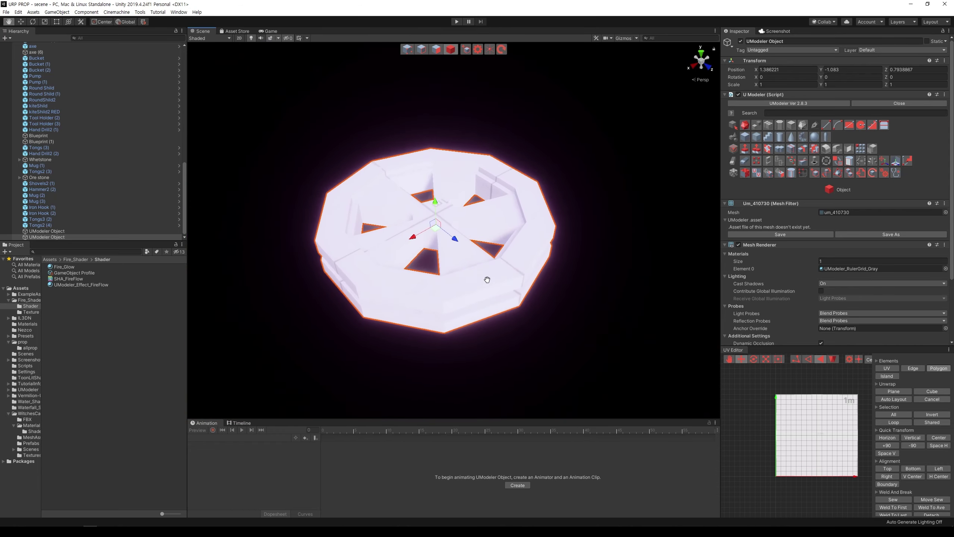
Push the wheel's centre hub polygon inward by about -0.2 with Push Pull.
left_click(424, 49)
scroll(505, 230, "up", 5)
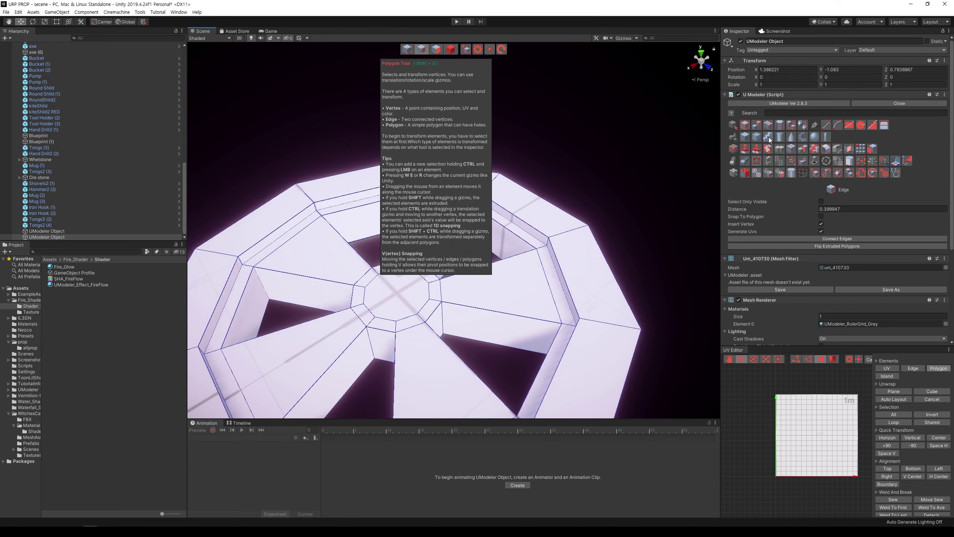
left_click(746, 148)
left_click_drag(397, 291, 456, 407)
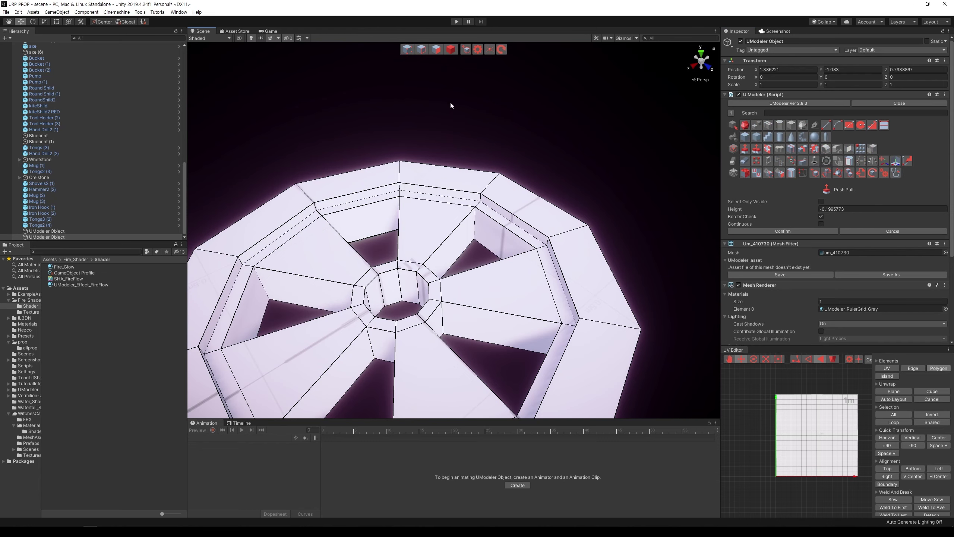
left_click(453, 49)
scroll(492, 165, "down", 5)
Rotate the wheel to -90 degrees on Z and view it from the side.
key("e")
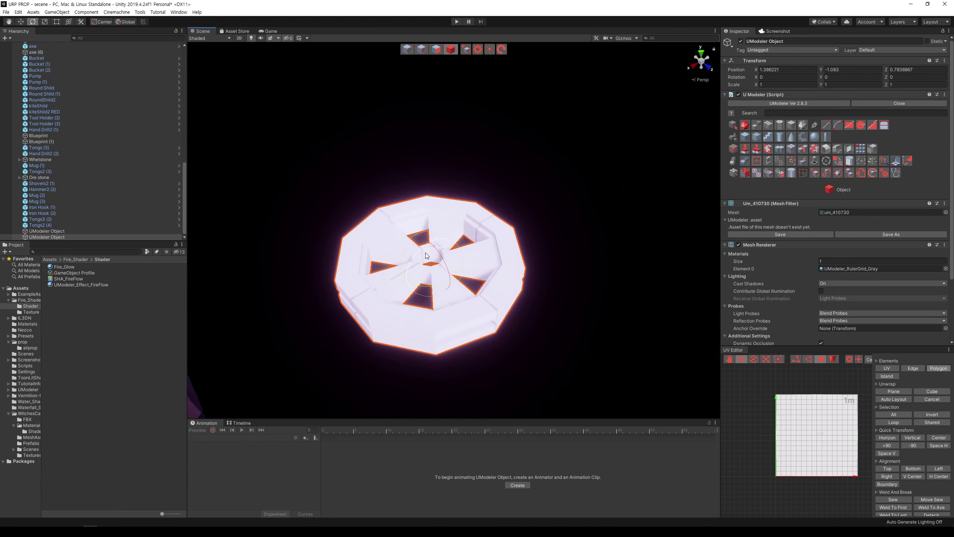
left_click_drag(406, 281, 386, 328)
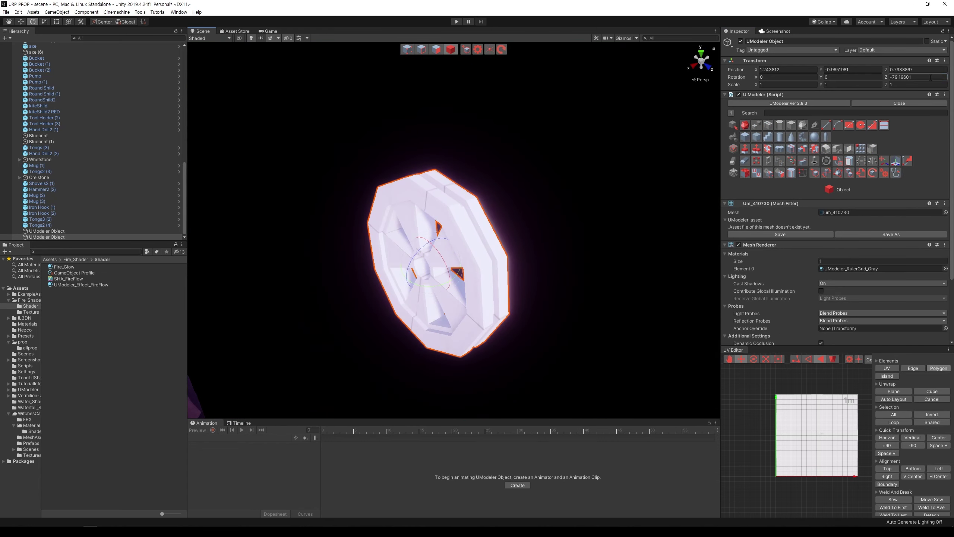
type("-9")
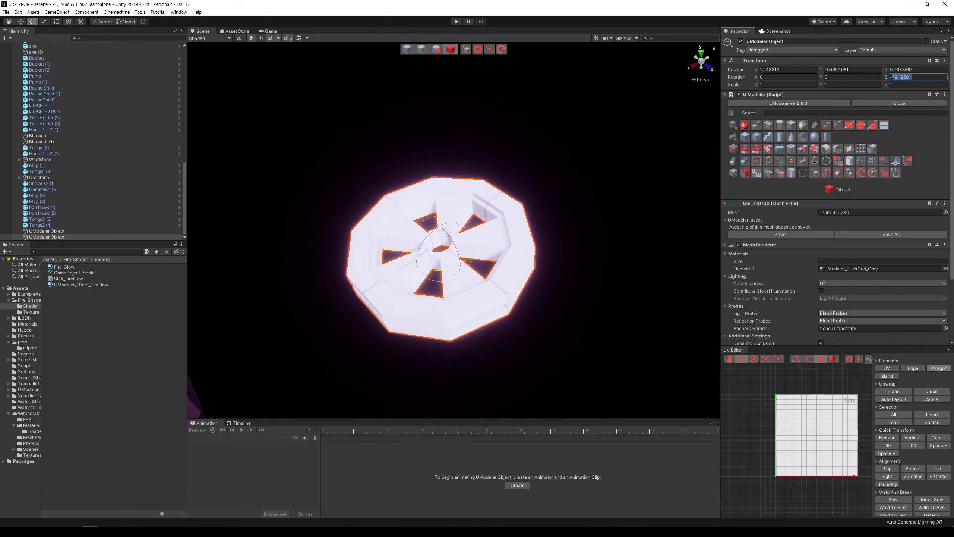
type("0")
left_click(706, 121)
mouse_move(471, 70)
left_mouse_down("alt")
mouse_move(400, 143)
mouse_move(493, 138)
left_mouse_up("alt")
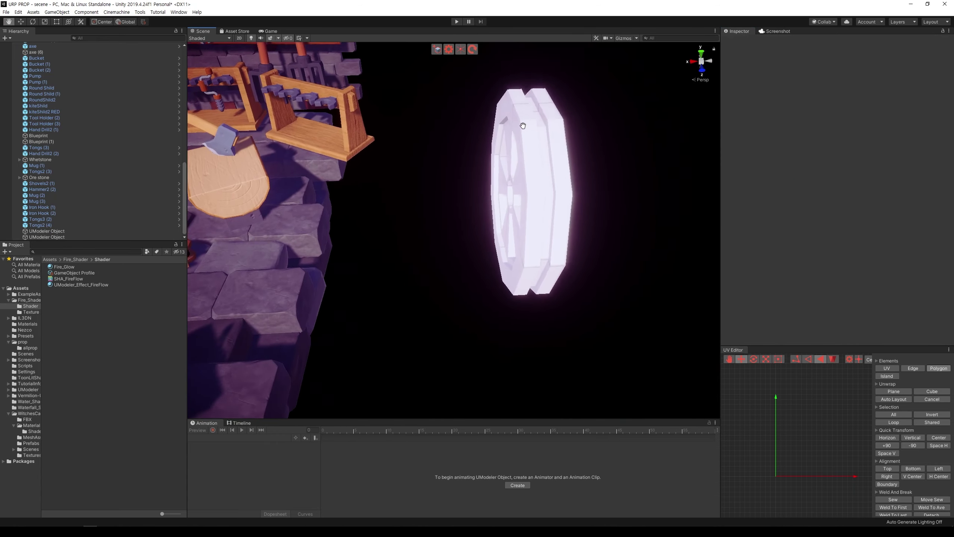
Select two vertical edge loops on the wheel and try scaling them.
left_click(491, 149)
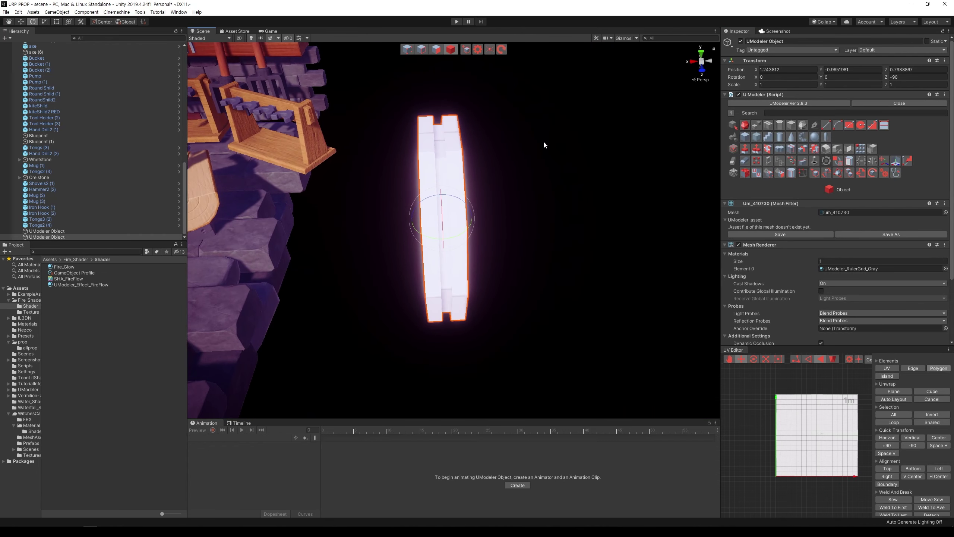
left_click_drag(492, 149, 543, 140, "alt")
left_click(422, 50)
double_click(443, 180)
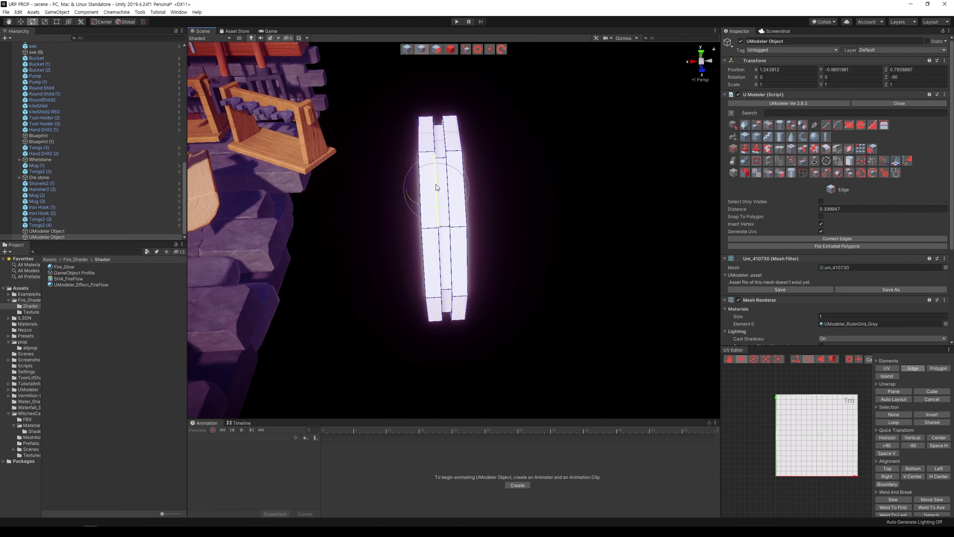
double_click(449, 176, "shift")
key("r")
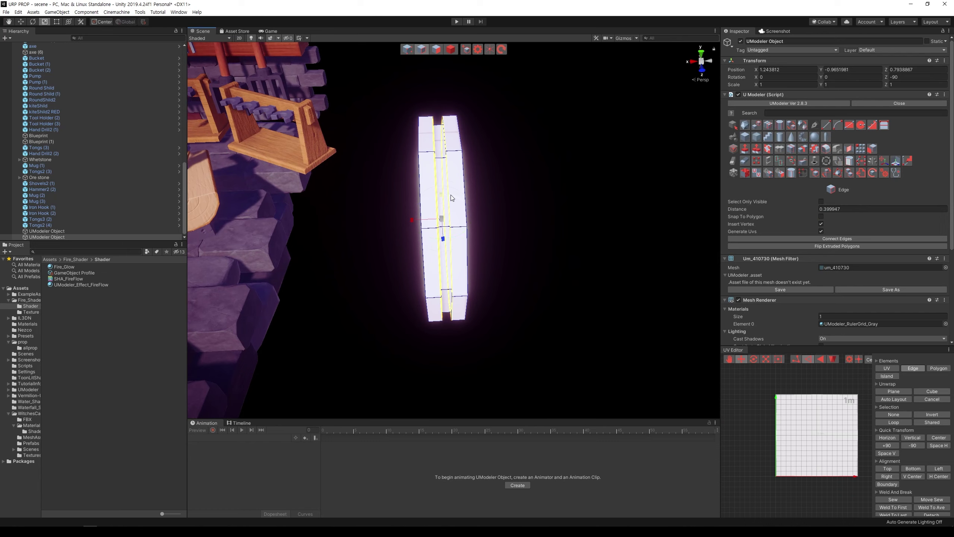
left_click_drag(436, 222, 426, 221)
left_click(835, 174)
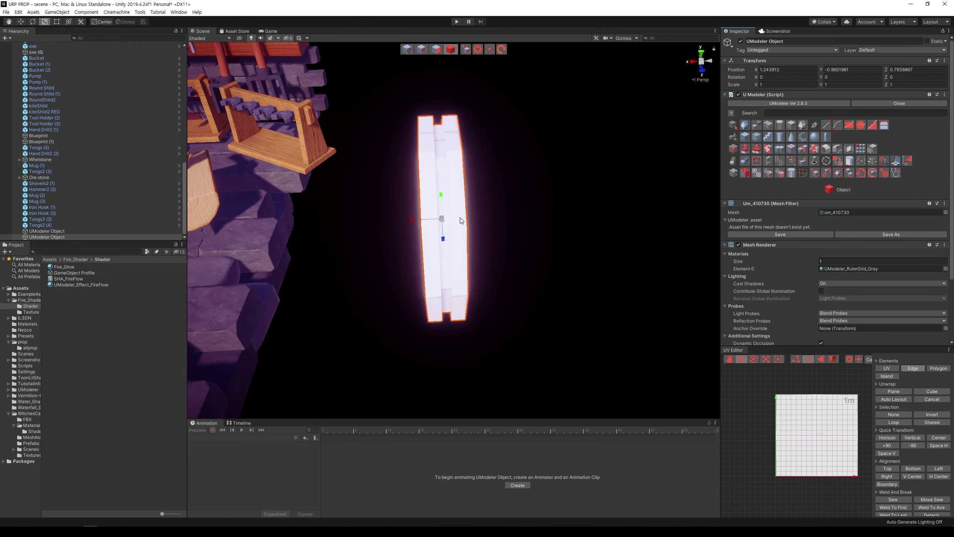
Reselect two vertical edge loops on the rim and scale them flat so they line up.
left_click(470, 69)
left_click(445, 140)
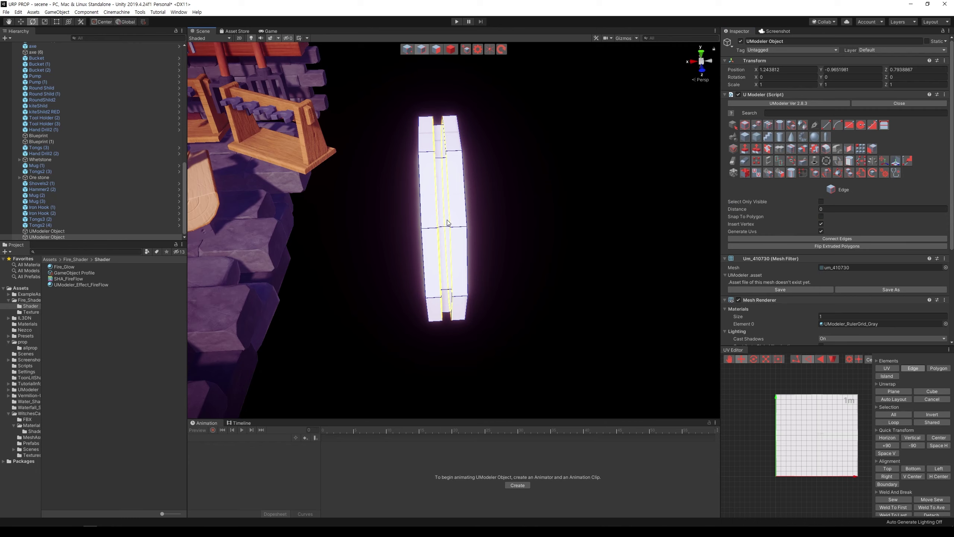
middle_click_drag(435, 211, 491, 209)
left_click(413, 184)
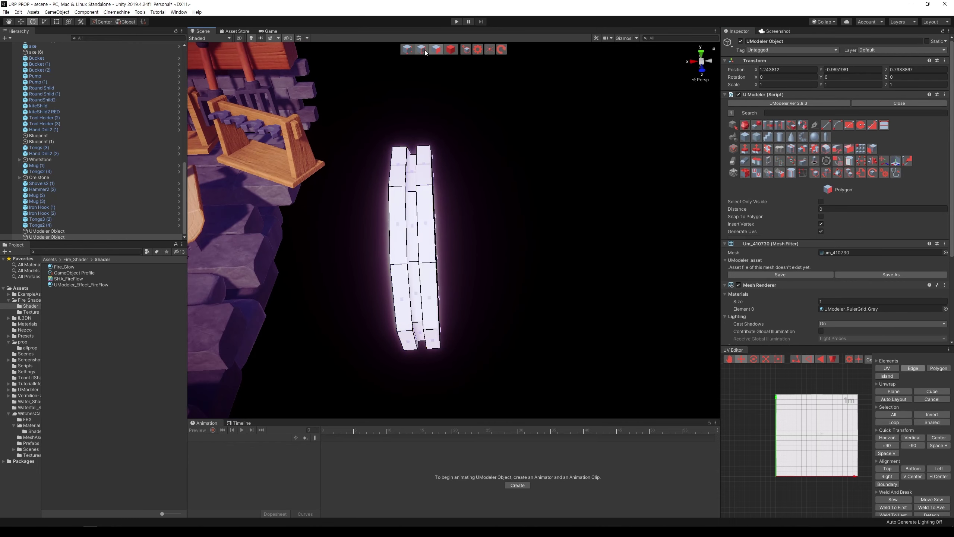
double_click(424, 218)
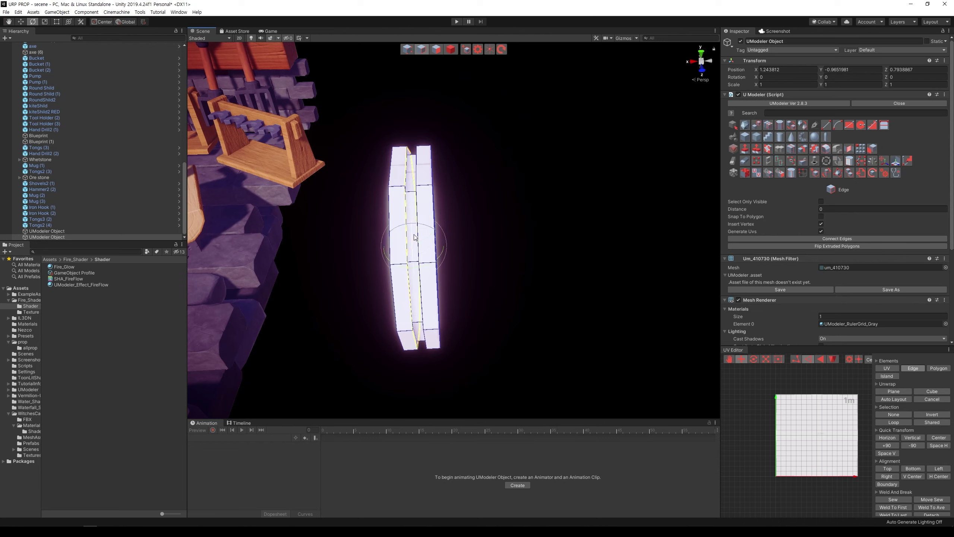
double_click(423, 299, "shift")
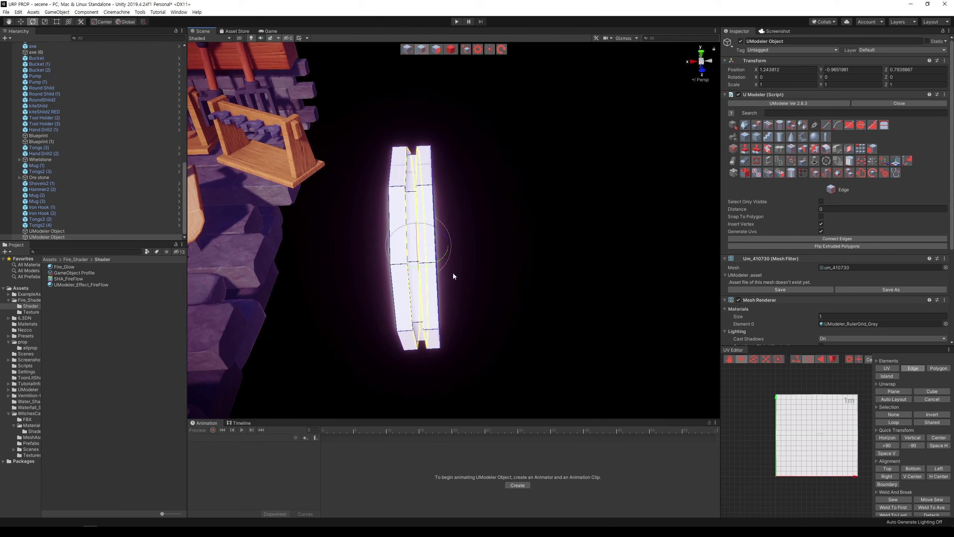
key("w")
key("r")
mouse_move(387, 248)
left_mouse_down()
mouse_move(375, 252)
mouse_move(663, 153)
left_mouse_up()
left_click(377, 248)
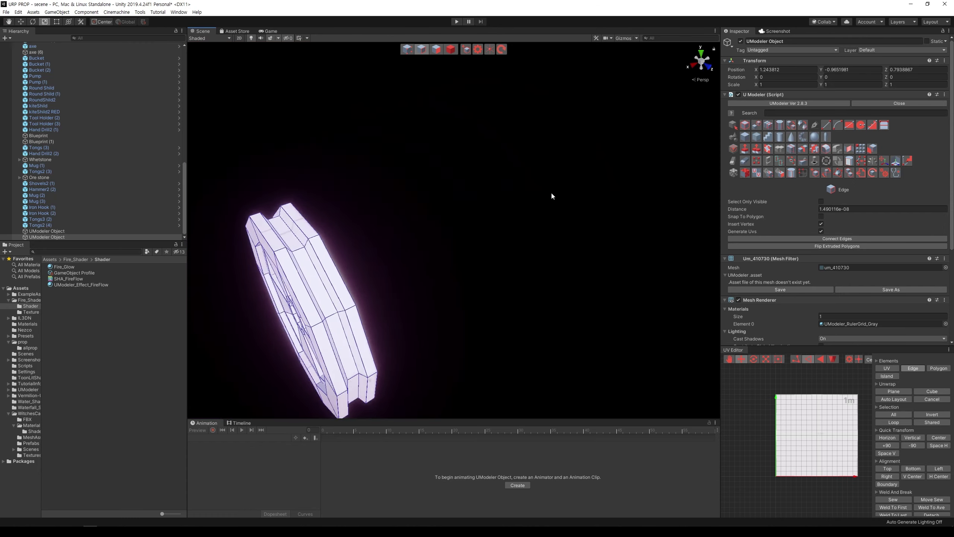
left_click(461, 50)
Move the wheel along Z and X onto the wall at X 3.33, Y 0.57.
scroll(520, 126, "down", 5)
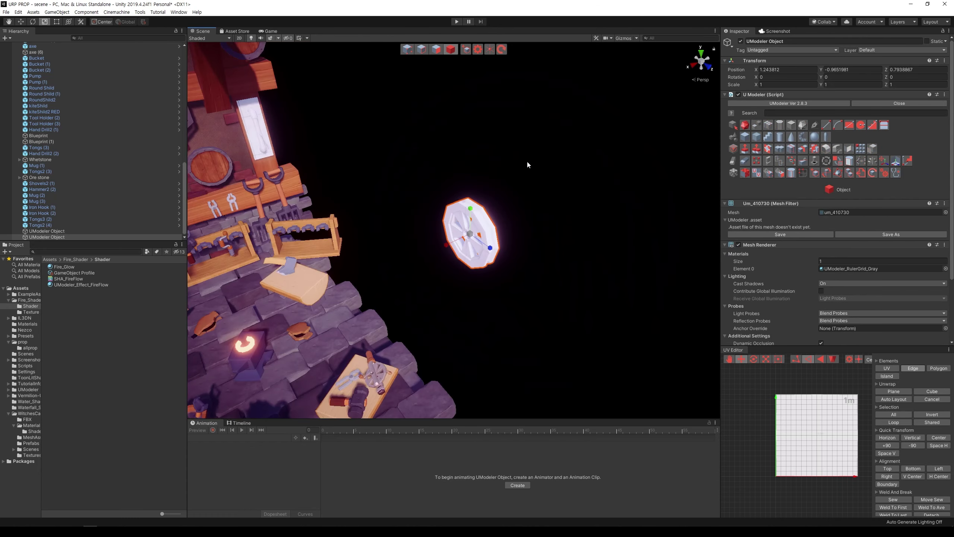
key("w")
mouse_move(464, 185)
left_mouse_down()
mouse_move(338, 113)
mouse_move(290, 70)
left_mouse_up()
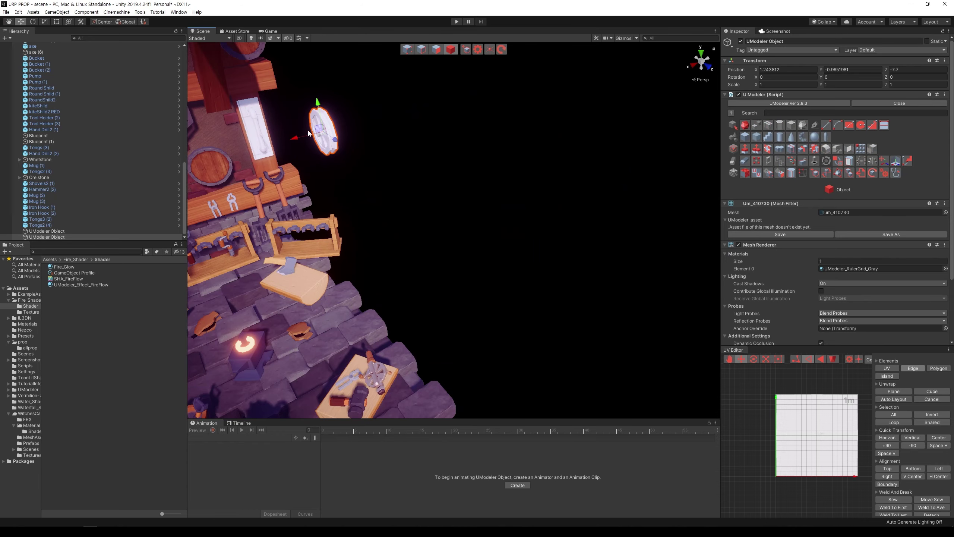
mouse_move(309, 133)
left_mouse_down()
mouse_move(281, 151)
mouse_move(455, 166)
mouse_move(467, 196)
mouse_move(467, 161)
left_mouse_up()
scroll(488, 151, "up", 1)
scroll(493, 143, "up", 1)
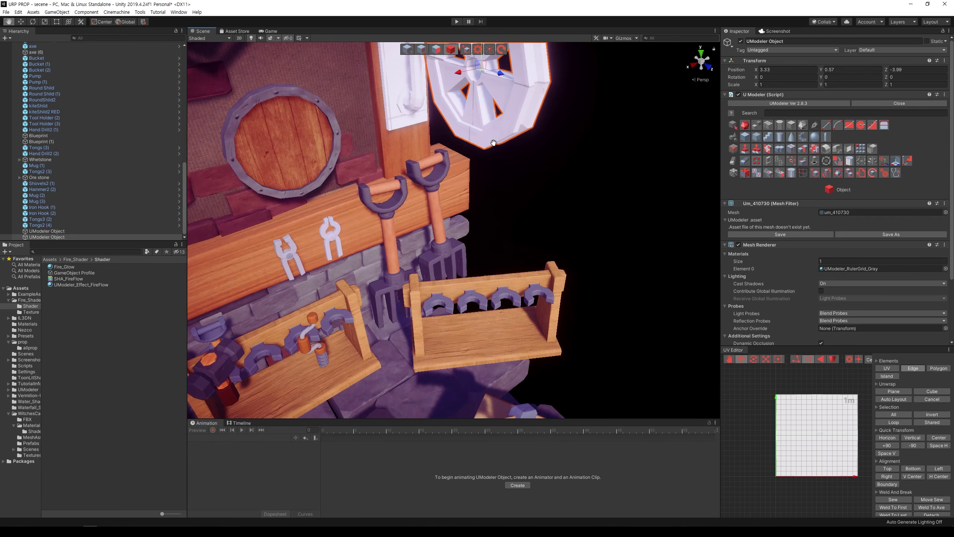
middle_click_drag(493, 142, 490, 250)
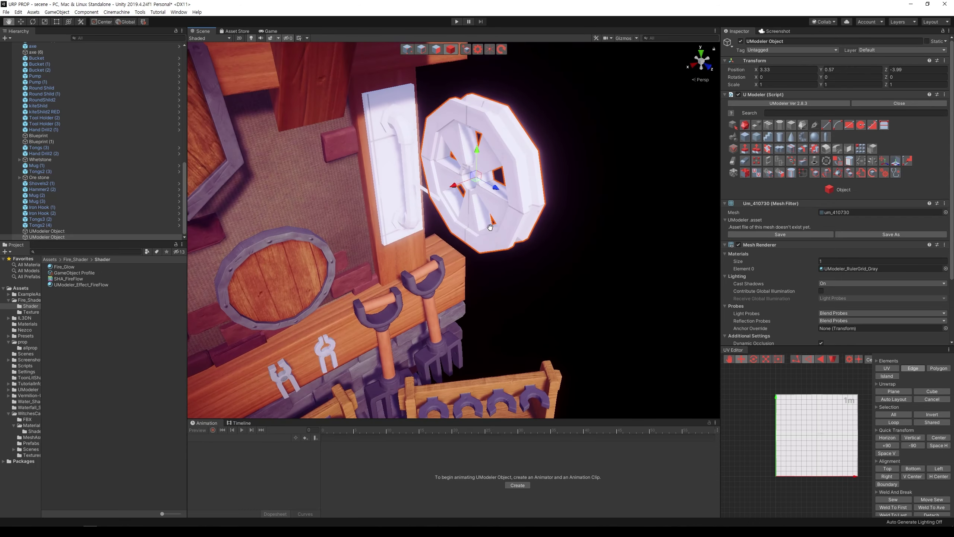
Select all the wheel's polygons and scale them down about the centre.
left_click(438, 49)
left_click_drag(392, 58, 586, 251)
key("r")
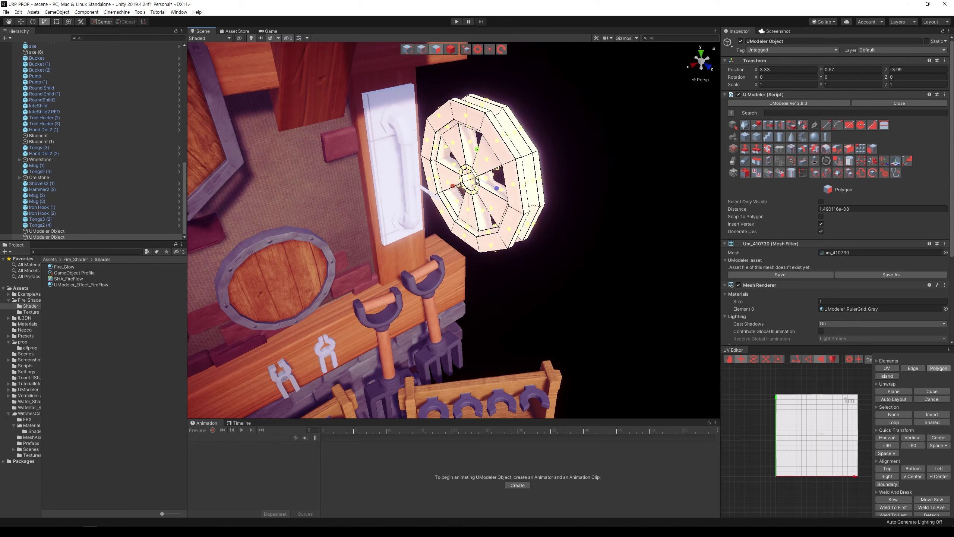
mouse_move(471, 183)
left_mouse_down()
mouse_move(492, 187)
mouse_move(417, 185)
left_mouse_up()
Move the shrunken wheel in front of the plaque's rod and check its placement.
key("w")
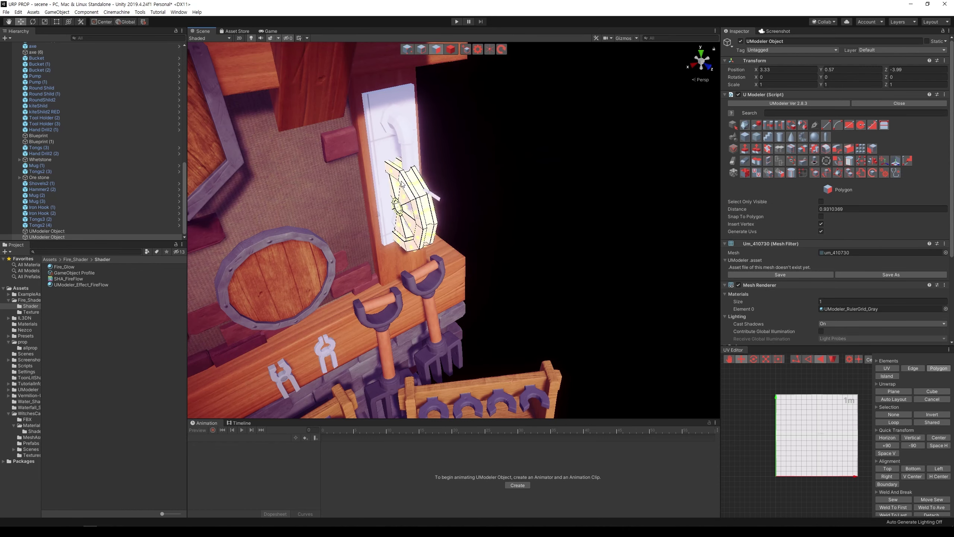
mouse_move(402, 184)
left_mouse_down()
mouse_move(420, 202)
mouse_move(399, 219)
mouse_move(420, 181)
left_mouse_up()
middle_click_drag(420, 182, 232, 171)
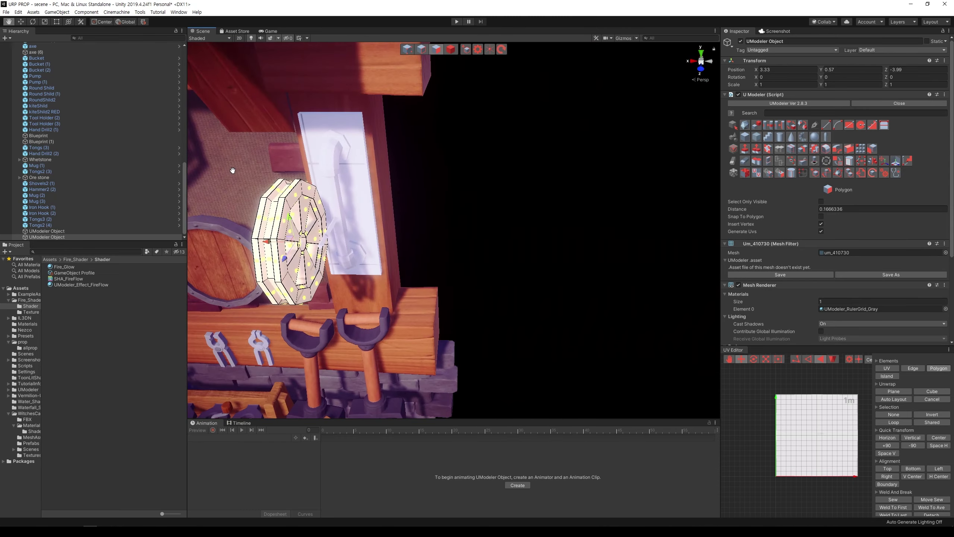
mouse_move(233, 171)
left_mouse_down("alt")
mouse_move(357, 118)
mouse_move(434, 133)
mouse_move(437, 60)
mouse_move(395, 134)
left_mouse_up("alt")
scroll(440, 124, "up", 5)
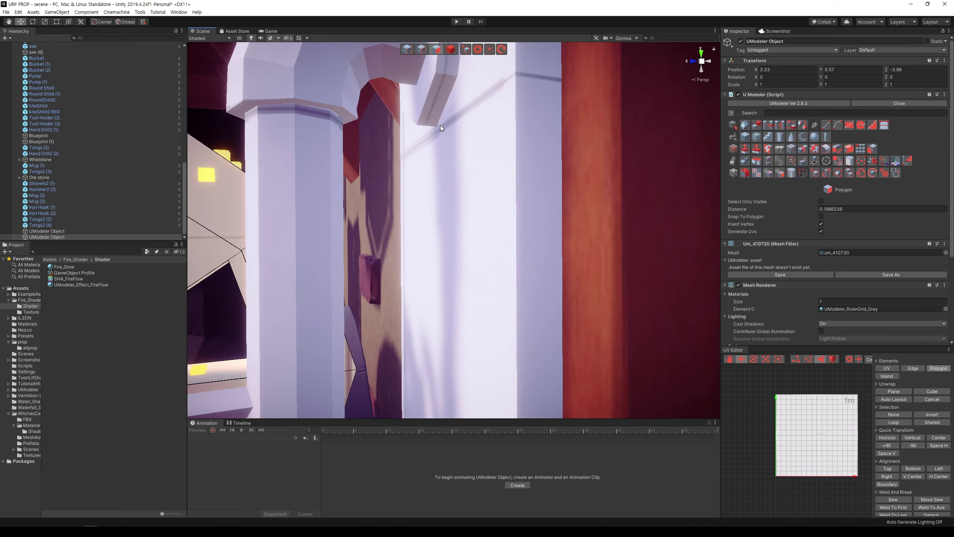
scroll(440, 125, "down", 5)
scroll(486, 107, "up", 3)
mouse_move(502, 106)
middle_mouse_down()
mouse_move(459, 141)
mouse_move(548, 151)
mouse_move(255, 193)
mouse_move(451, 70)
middle_mouse_up()
scroll(524, 143, "down", 5)
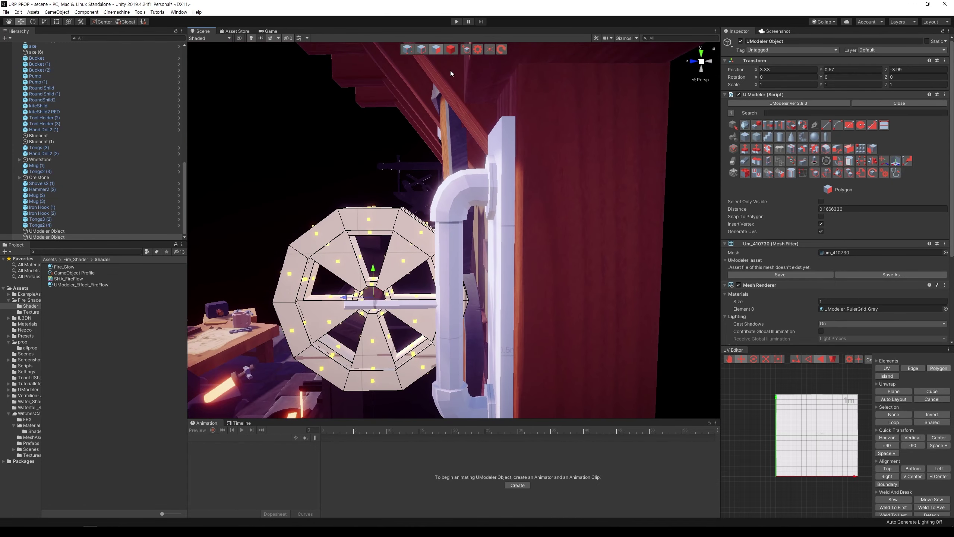
Nudge the wheel along its Z axis to Position Z -4.054.
left_click(450, 53)
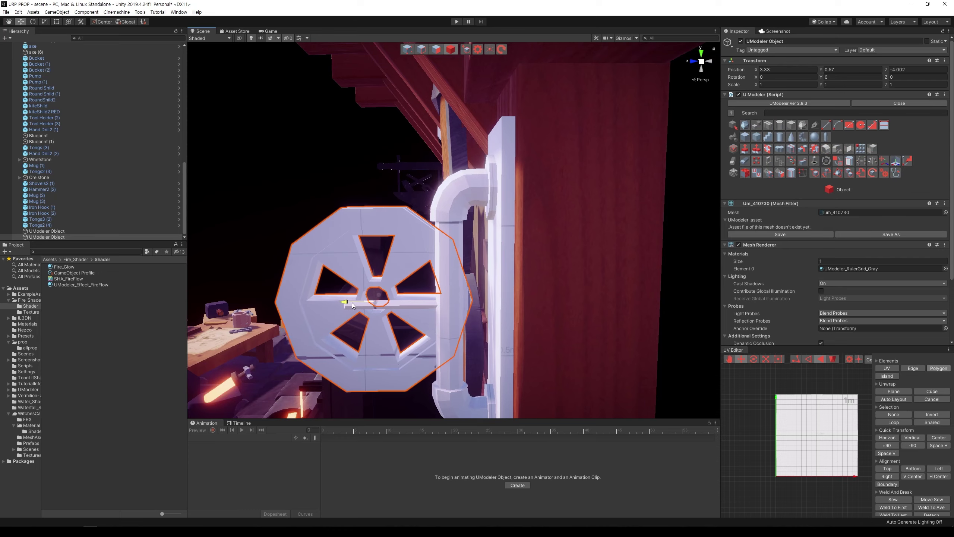
left_click_drag(349, 304, 363, 304)
scroll(386, 270, "down", 3)
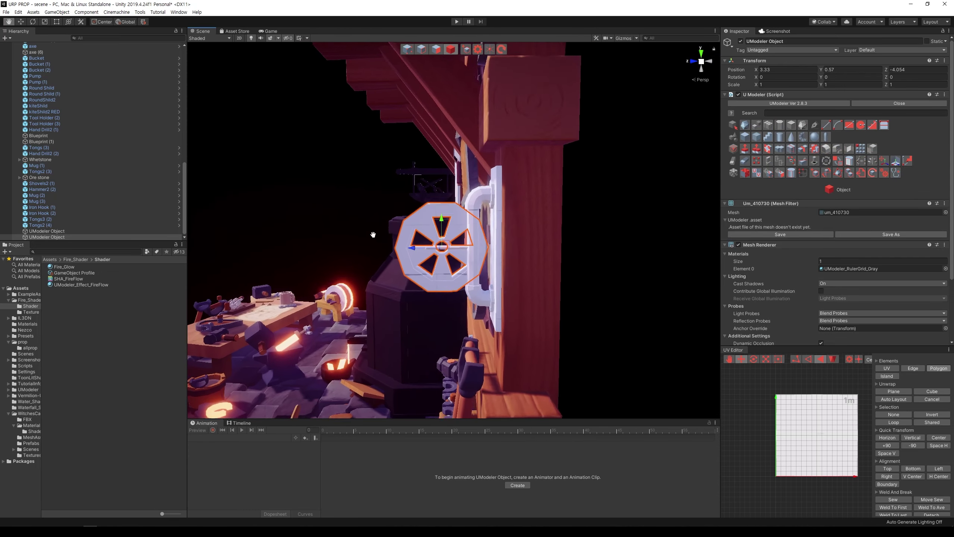
mouse_move(385, 267)
left_mouse_down("alt")
mouse_move(390, 197)
mouse_move(394, 242)
left_mouse_up("alt")
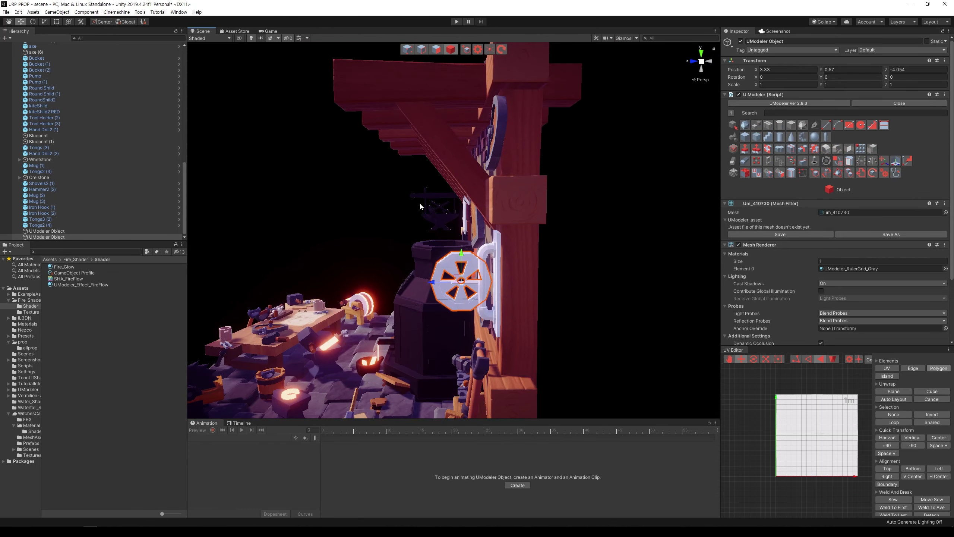
Save the scene with Ctrl+S and view the wheel from the front.
key("ctrl+s")
left_click_drag(499, 227, 516, 220, "alt")
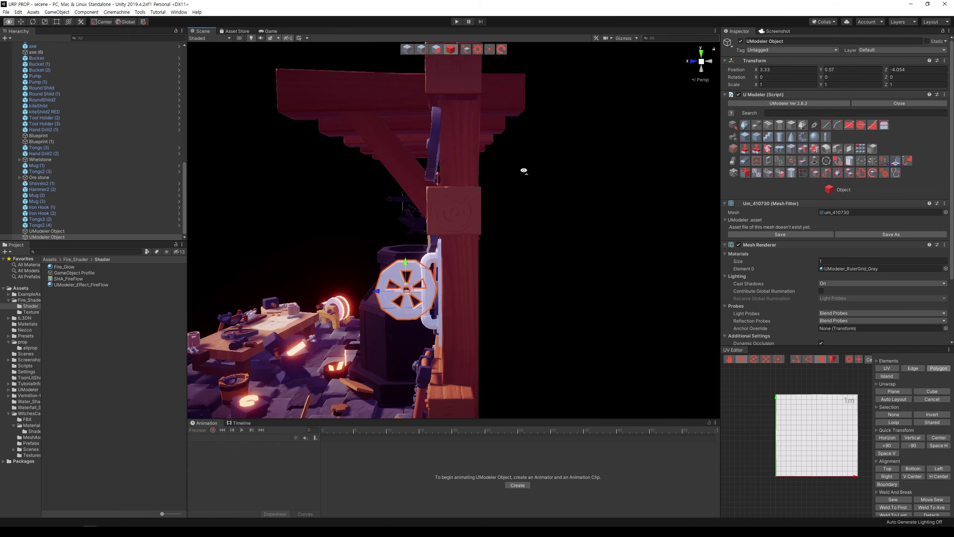
middle_click_drag(513, 106, 594, 126)
Select the white bracket object and pick the end face of its rod.
scroll(591, 129, "up", 5)
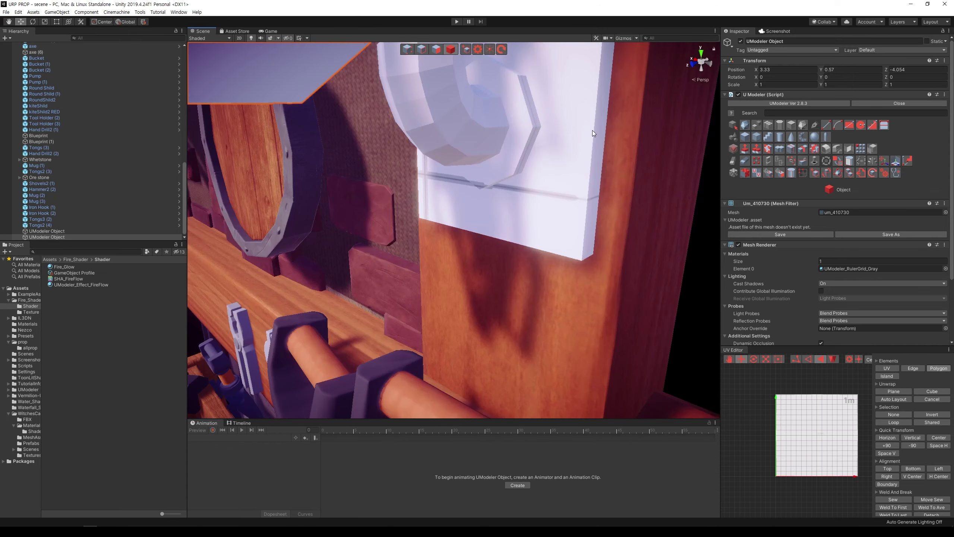
scroll(550, 154, "up", 5)
left_click(435, 48)
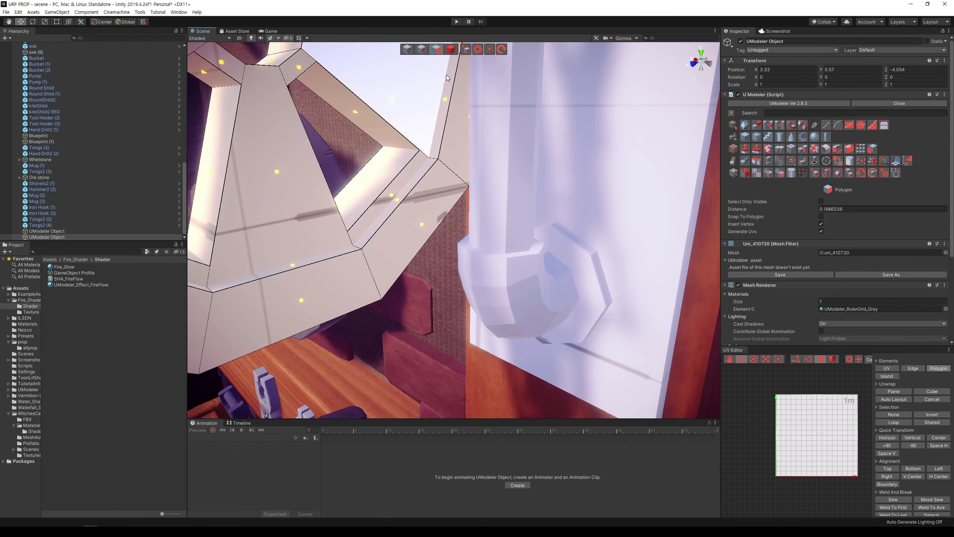
scroll(445, 74, "down", 3)
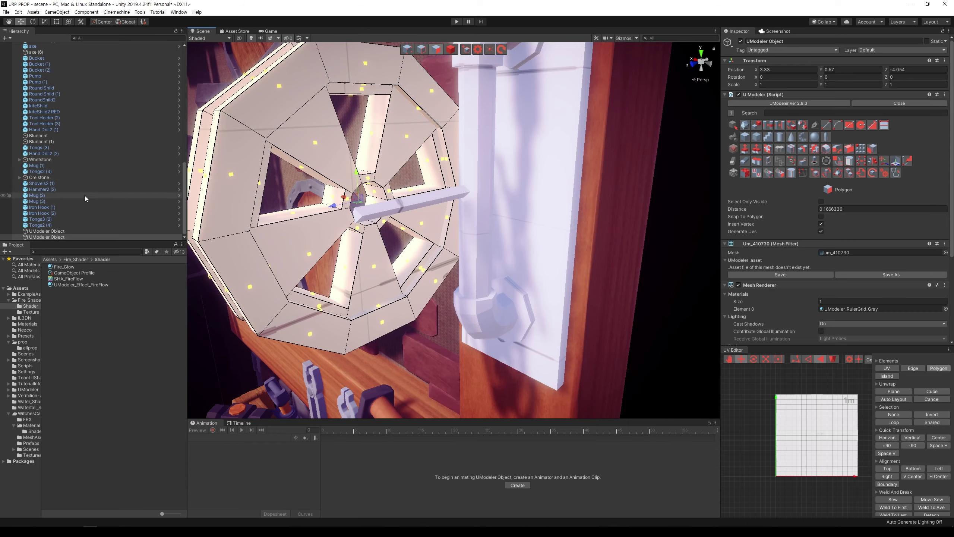
left_click(47, 230)
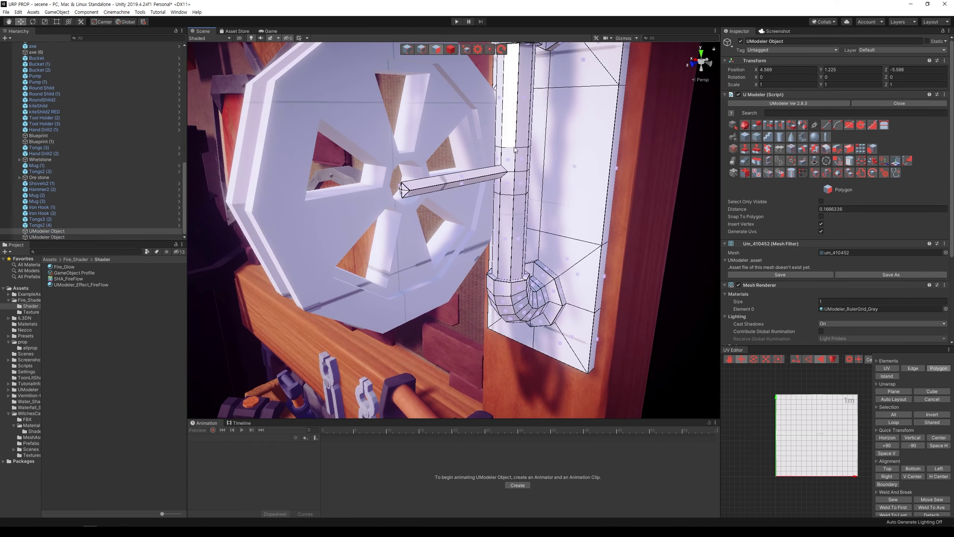
middle_click_drag(593, 160, 445, 160)
left_click(445, 160)
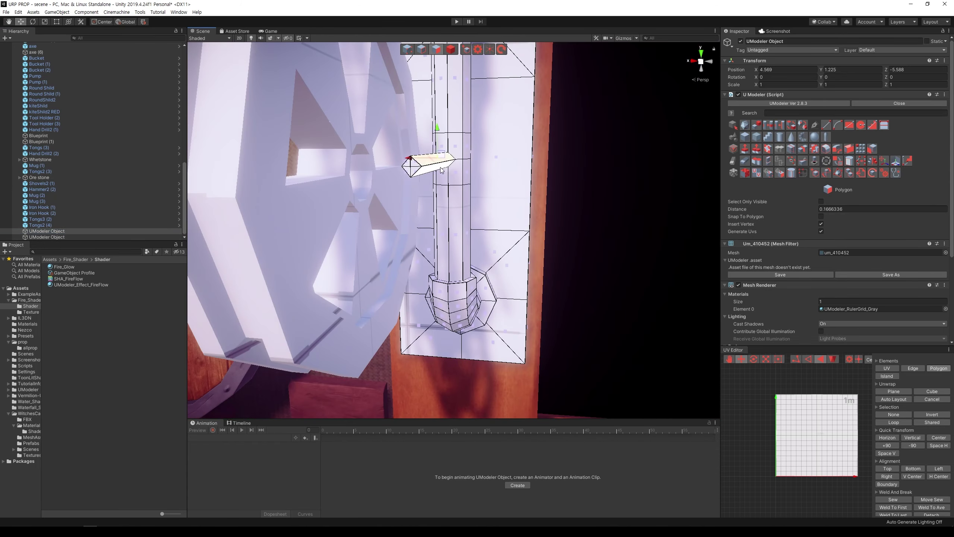
Scale the rod's end face down with the Scale tool.
mouse_move(445, 160)
left_mouse_down("alt")
mouse_move(483, 173)
mouse_move(469, 166)
left_mouse_up("alt")
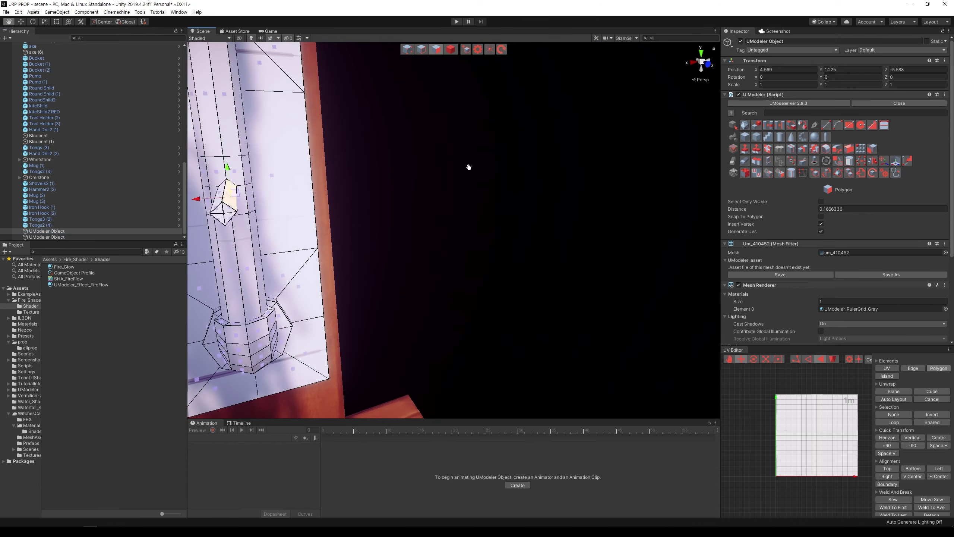
scroll(468, 166, "up", 3)
middle_click_drag(316, 264, 452, 158)
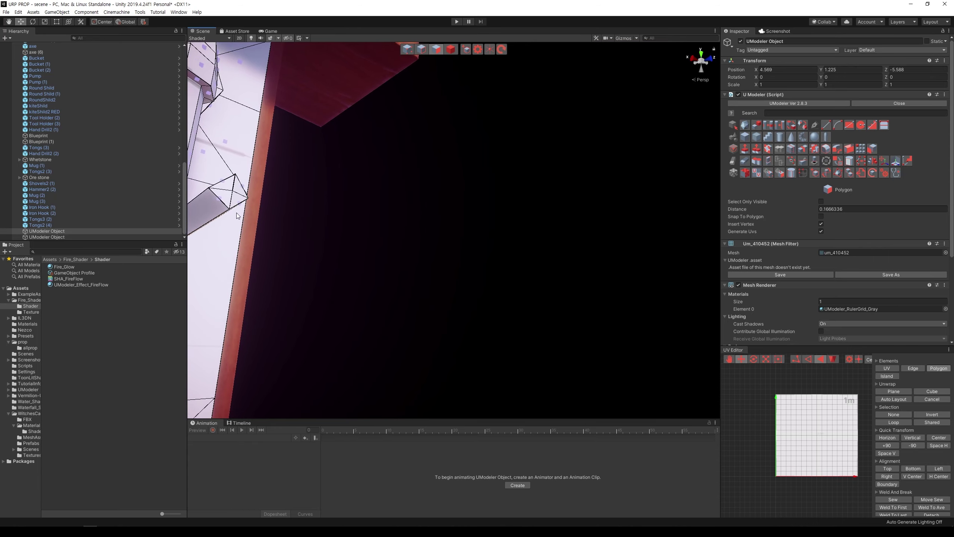
middle_click_drag(308, 207, 258, 295)
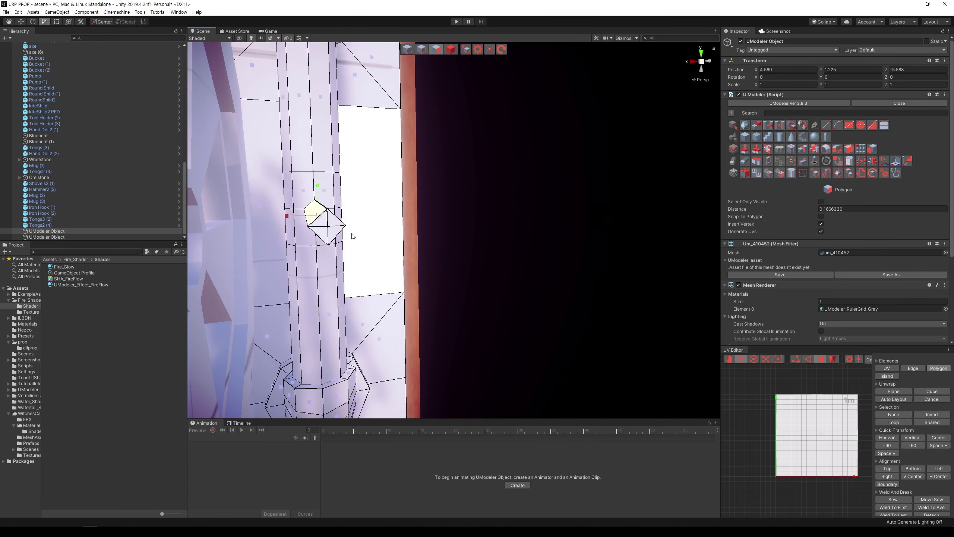
key("r")
left_click_drag(321, 219, 320, 222)
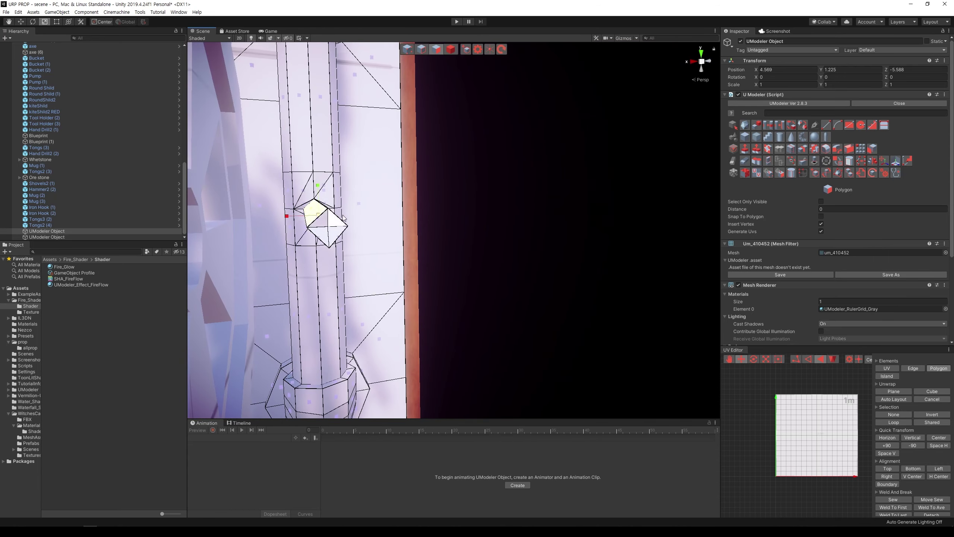
middle_click_drag(437, 221, 466, 228)
left_click(521, 180)
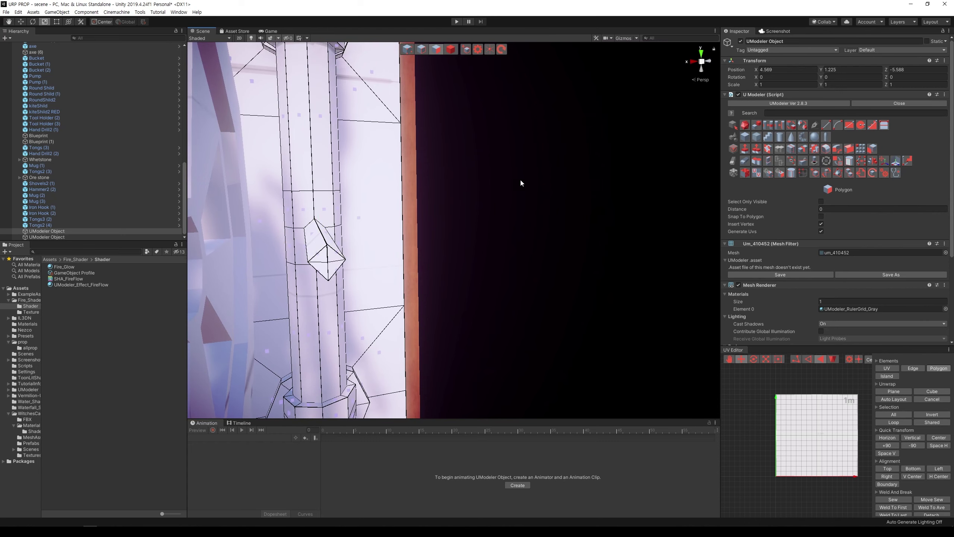
Try moving an edge beside the post's diamond, then undo the move.
left_click(425, 48)
left_click(319, 227)
key("w")
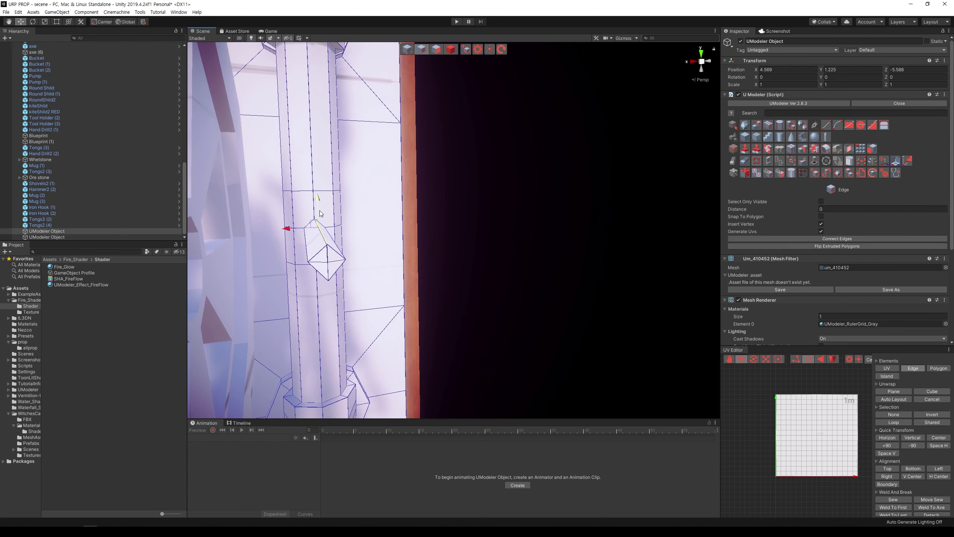
left_click_drag(320, 214, 328, 199)
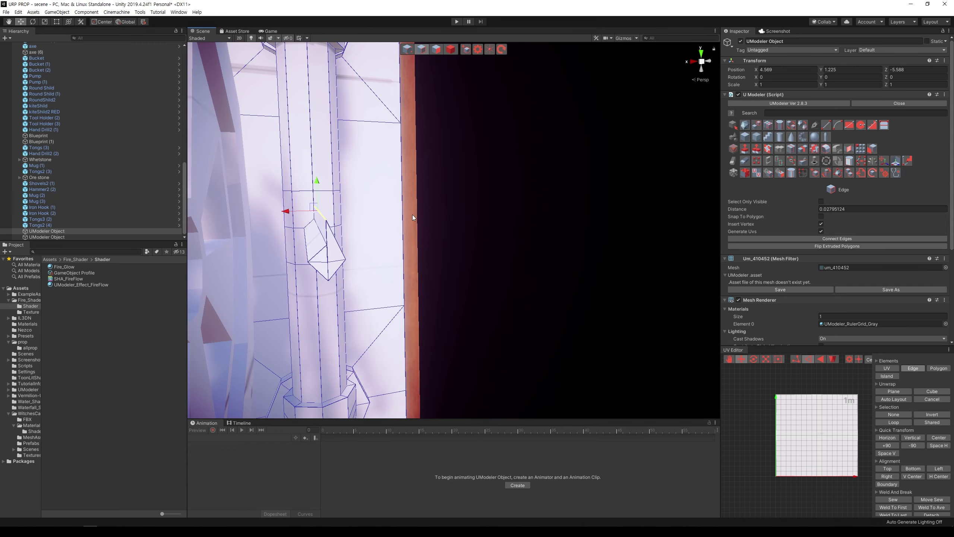
key("ctrl+z")
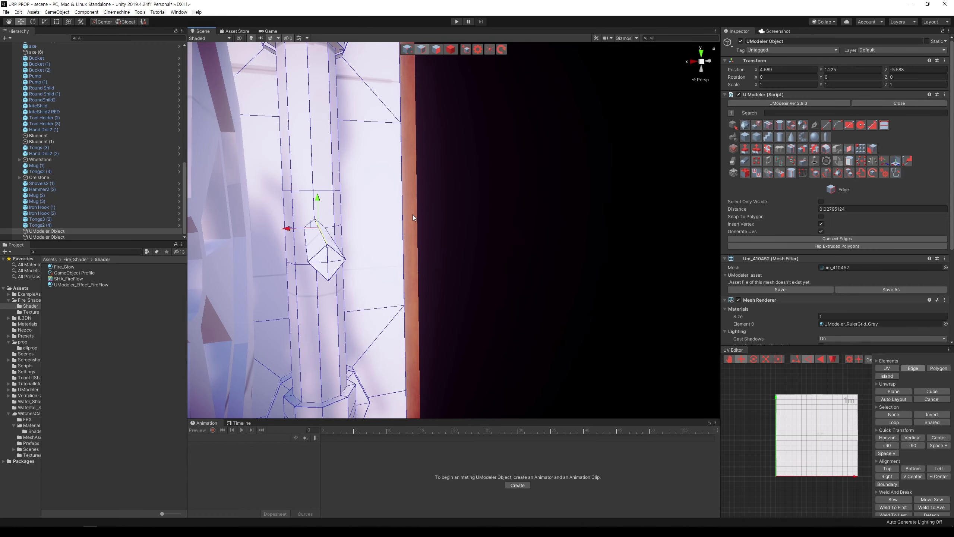
middle_click_drag(413, 217, 415, 214)
left_click_drag(415, 213, 505, 260, "alt")
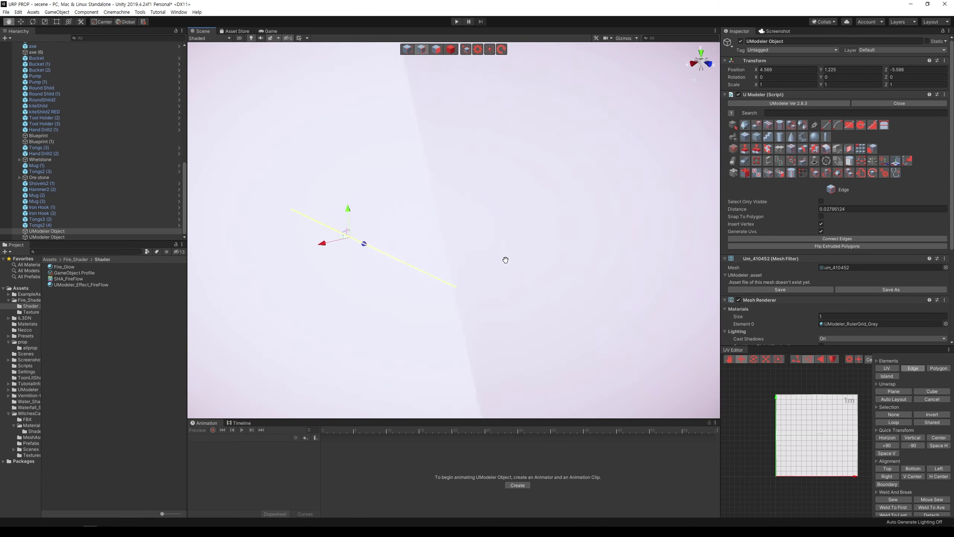
scroll(506, 260, "down", 5)
Remove the beam protruding from the post in Polygon mode.
left_click(436, 50)
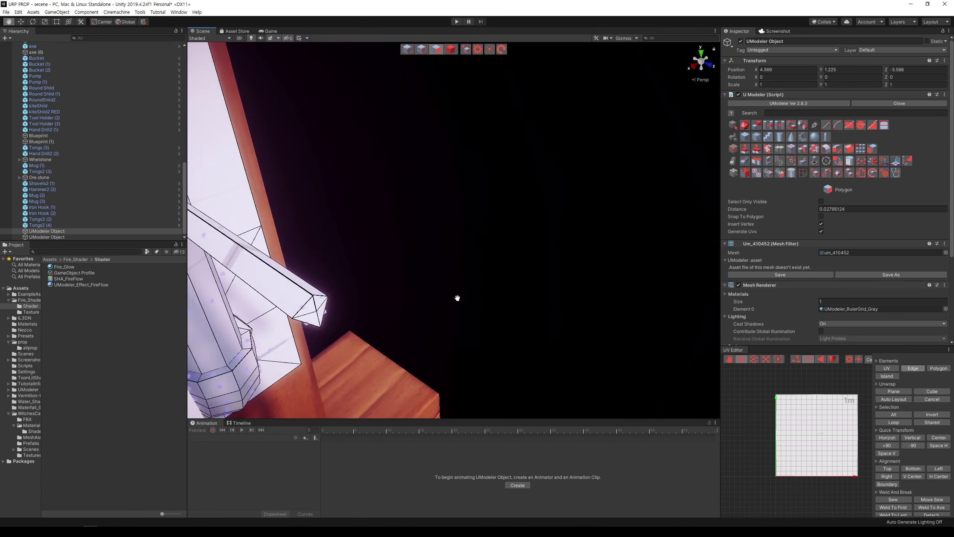
left_click_drag(458, 296, 261, 262, "alt")
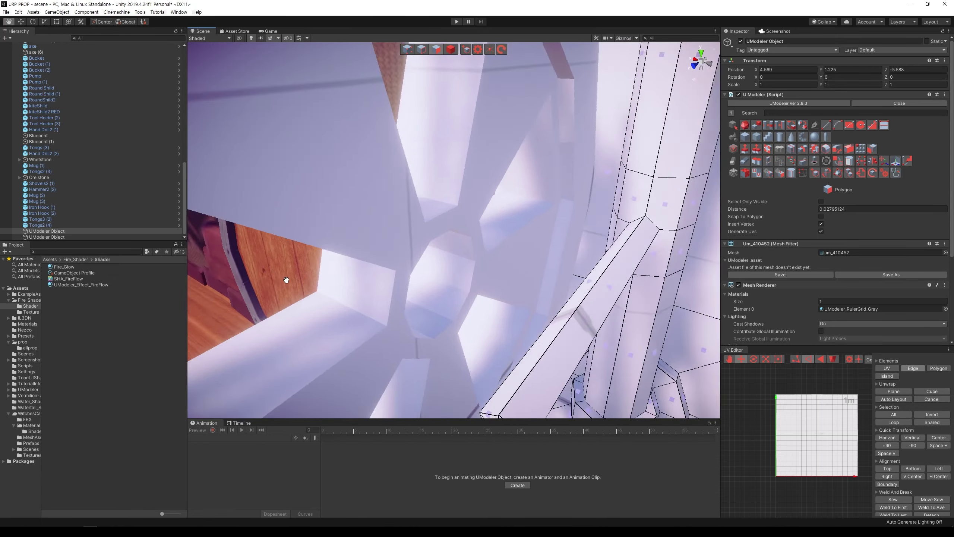
key("ctrl+z")
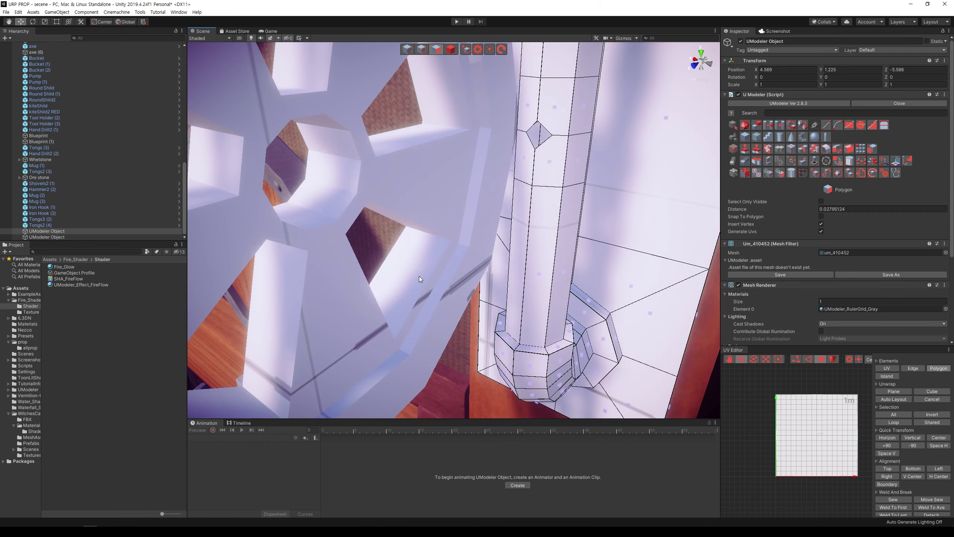
mouse_move(419, 276)
left_mouse_down("alt")
mouse_move(476, 264)
mouse_move(555, 142)
mouse_move(575, 69)
left_mouse_up("alt")
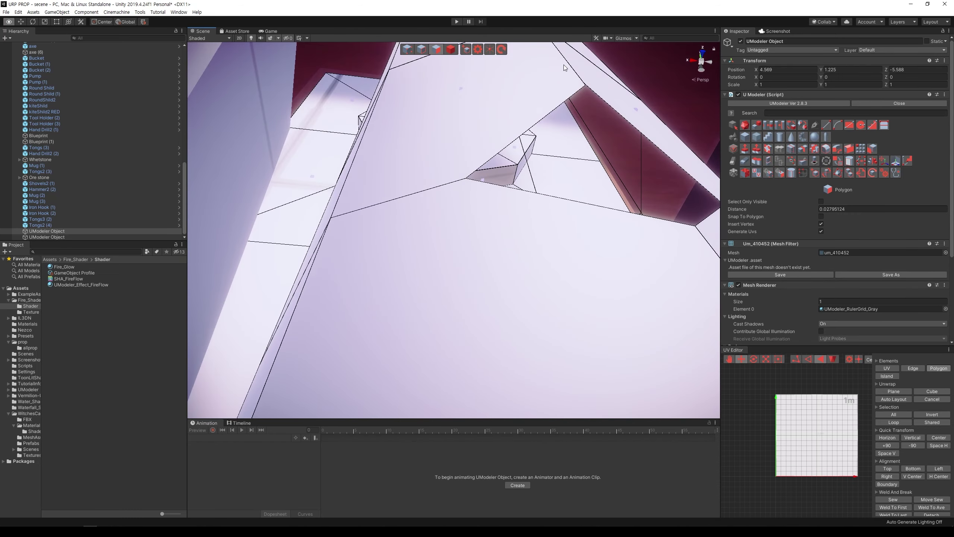
scroll(571, 70, "up", 5)
scroll(571, 70, "down", 5)
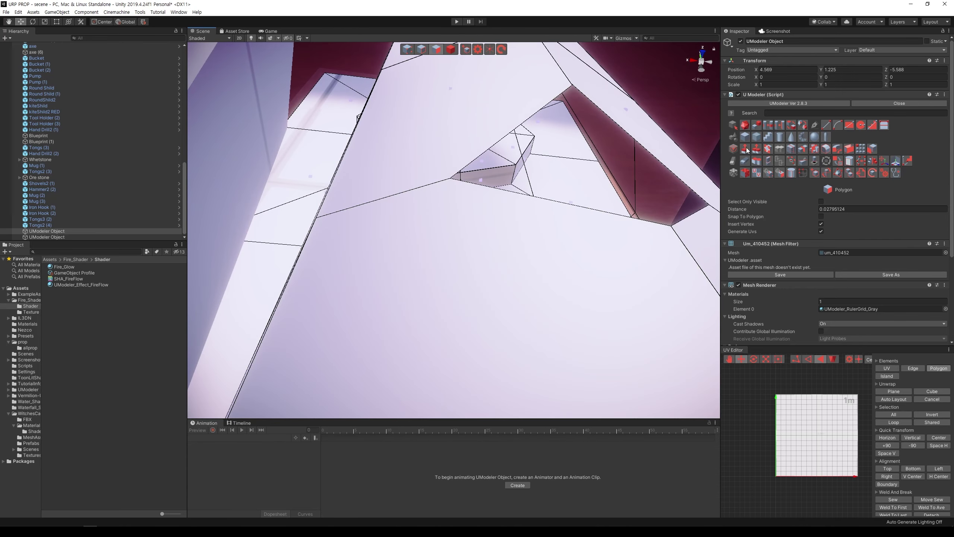
Frame the post and inspect its vertices and edges near the diamond.
left_click(407, 49)
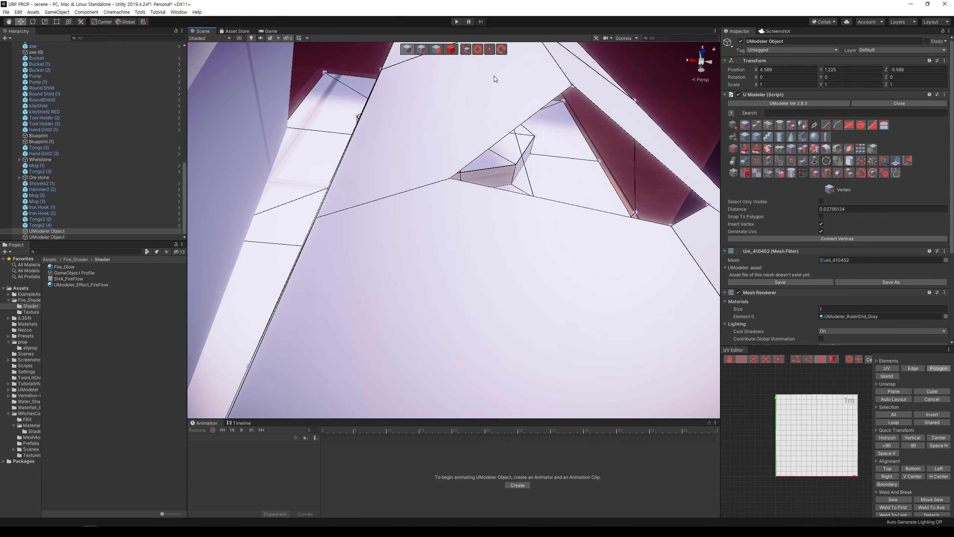
left_click_drag(494, 79, 569, 101, "alt")
left_click(554, 89)
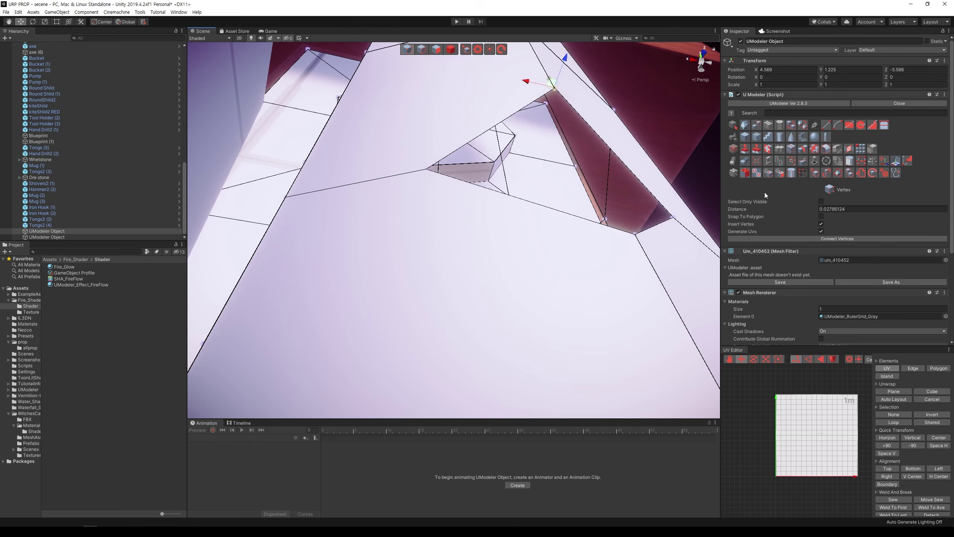
left_click(667, 159)
key("f")
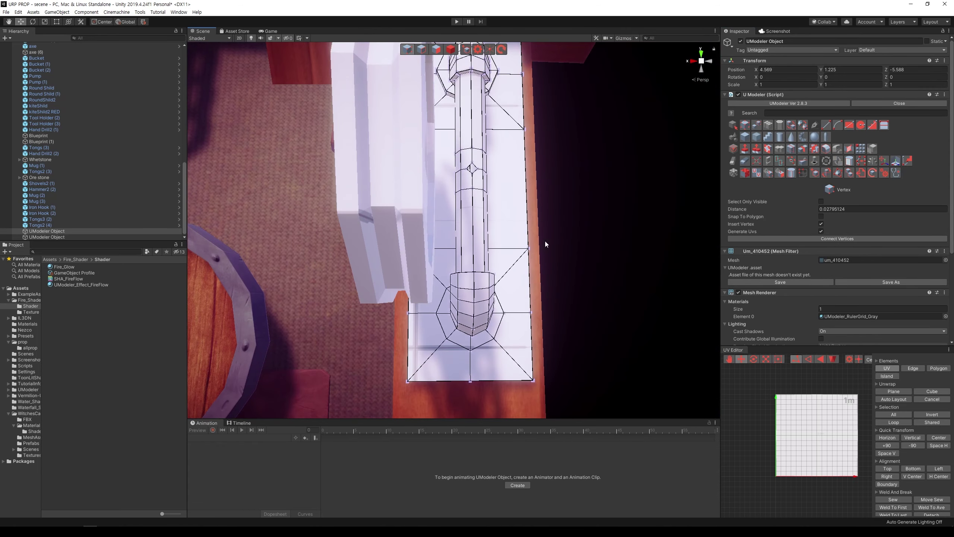
key("2")
left_click(476, 168)
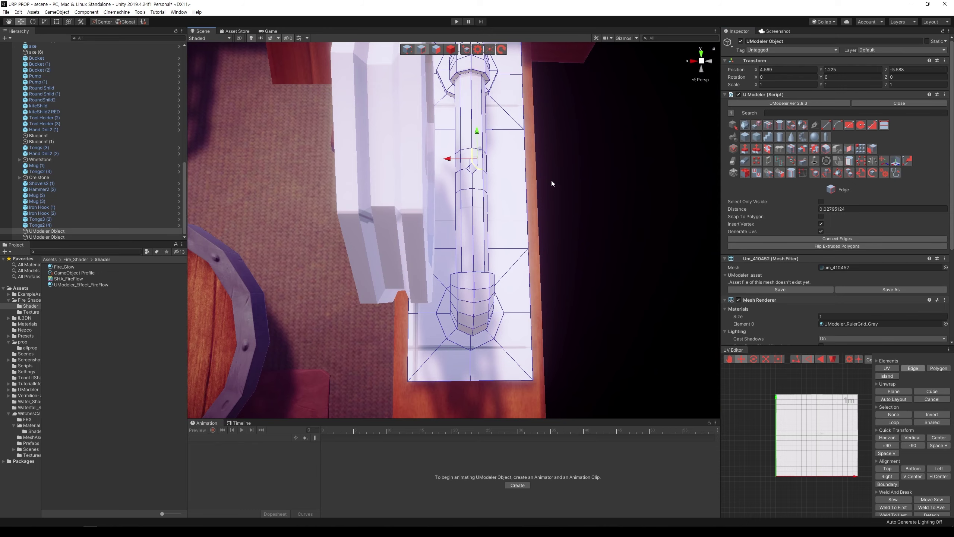
scroll(552, 178, "up", 4)
key("f")
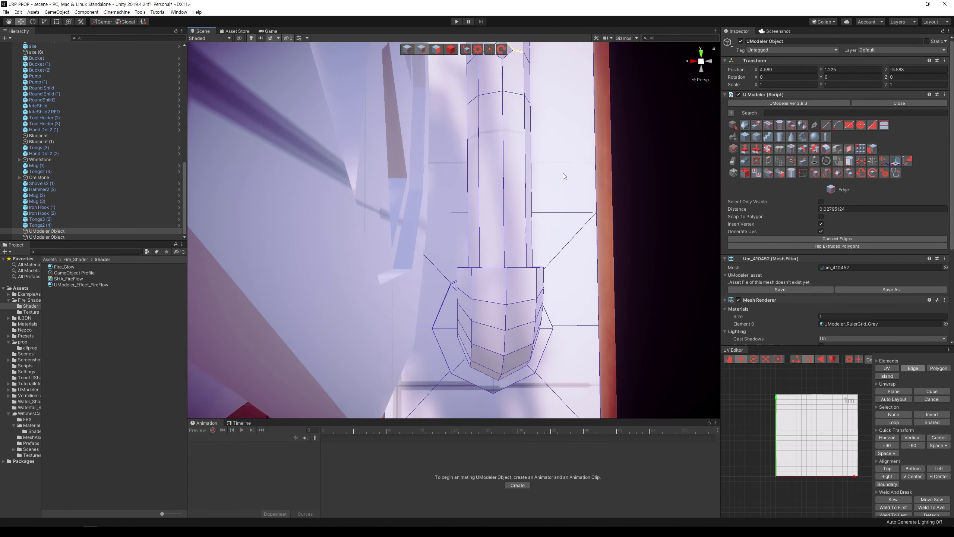
left_click(585, 277)
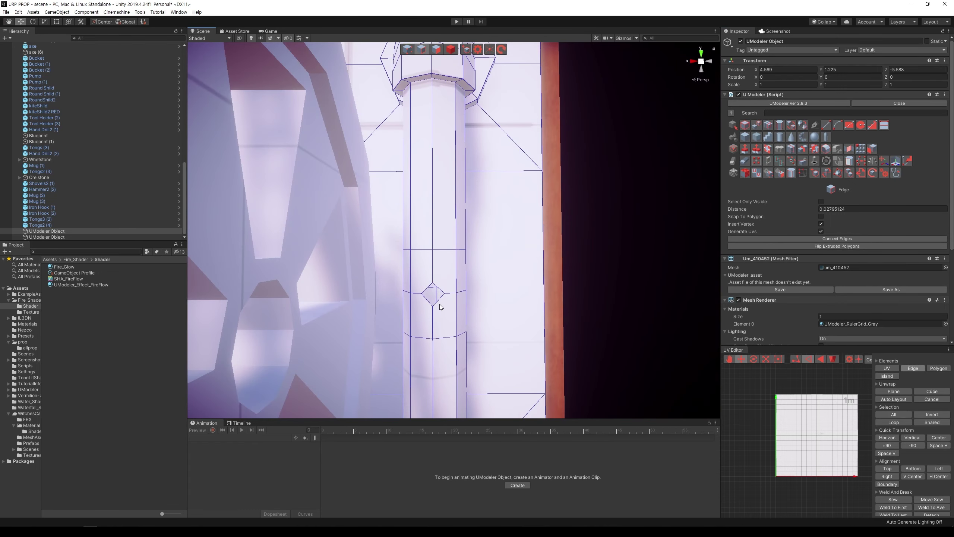
Select the left corner vertex of the diamond face in Vertex mode.
left_click(406, 52)
left_click_drag(477, 225, 390, 231, "alt")
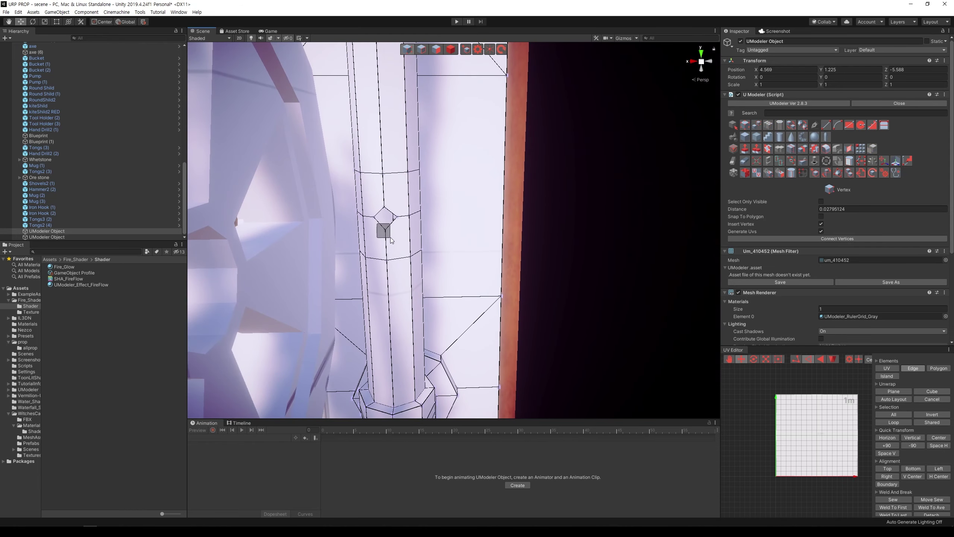
left_click(386, 229)
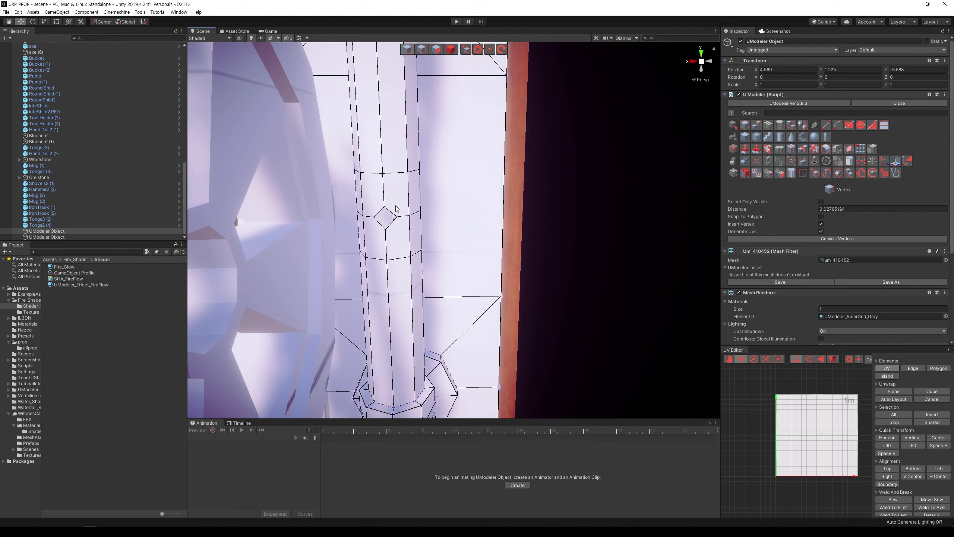
left_click(400, 223)
left_click(398, 221)
left_click(615, 207)
left_click(378, 224)
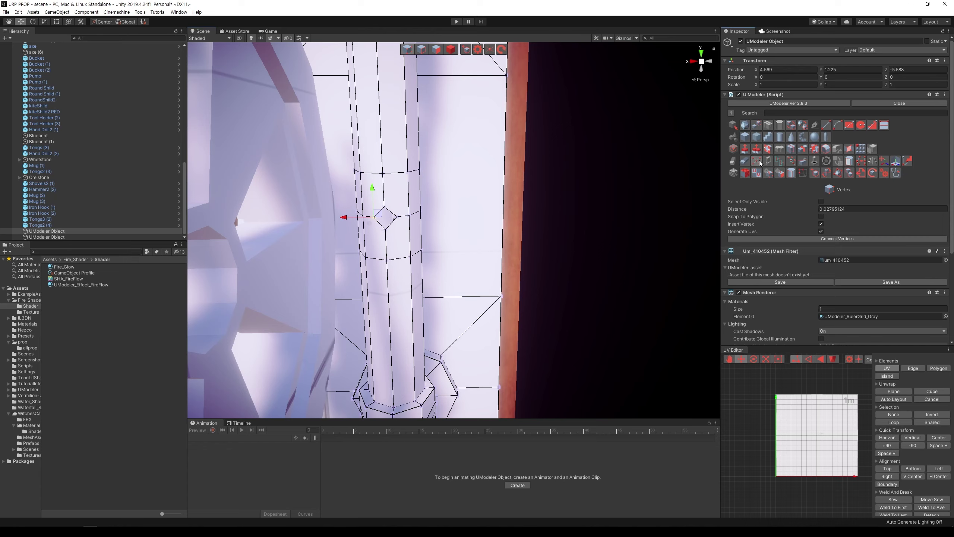
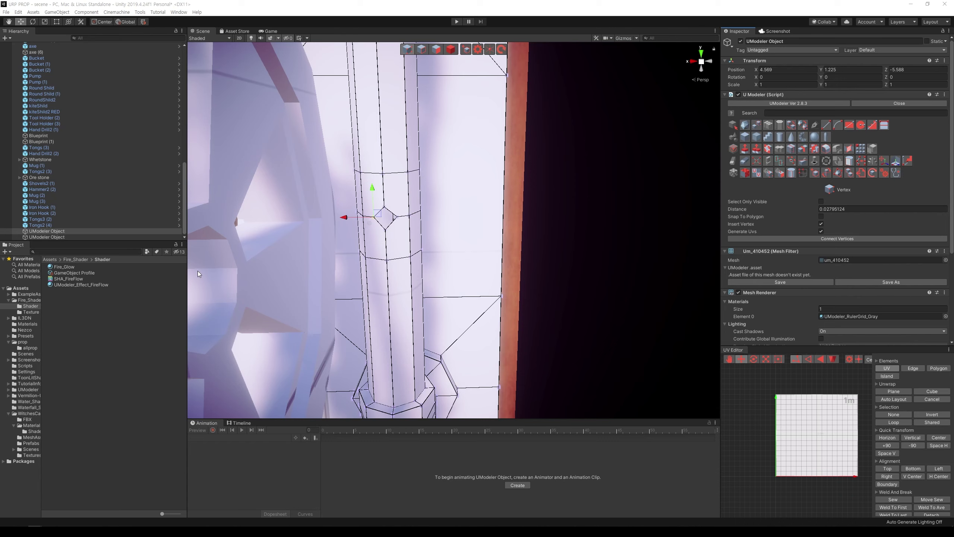
Select the diamond's outline edges and scale them up.
key("2")
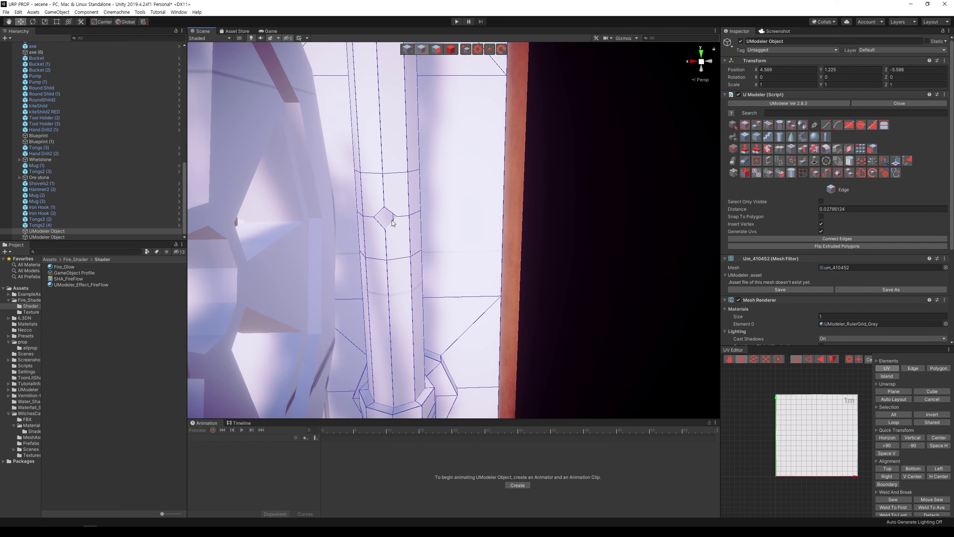
left_click(393, 222)
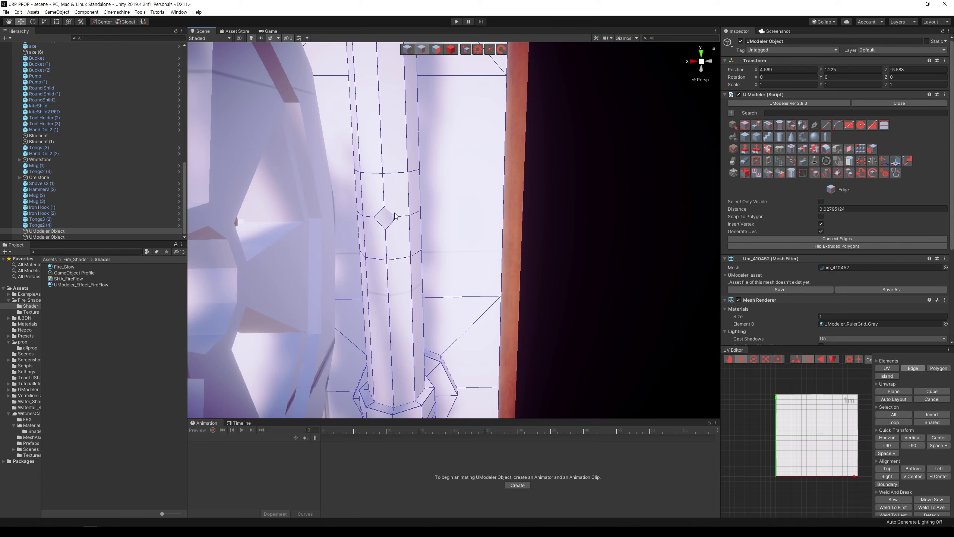
left_click(392, 214)
left_click(380, 213, "shift")
left_click(390, 226, "shift")
key("r")
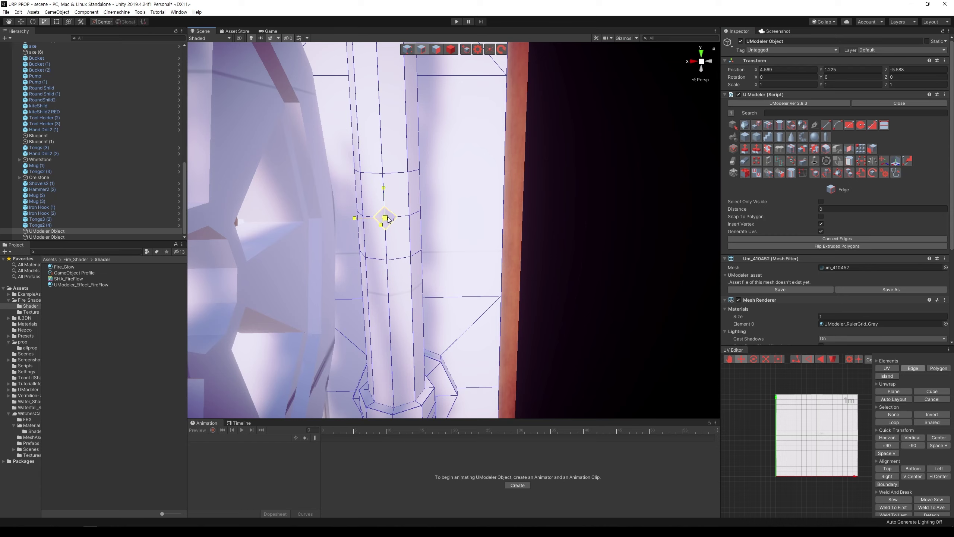
left_click_drag(385, 218, 410, 199)
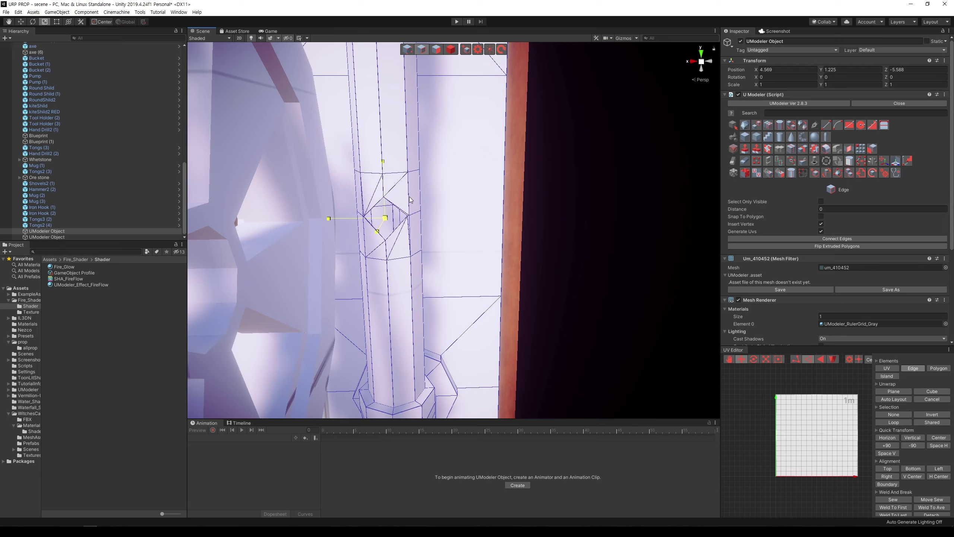
Stretch the diamond's top and bottom vertices, then undo the stretch.
key("1")
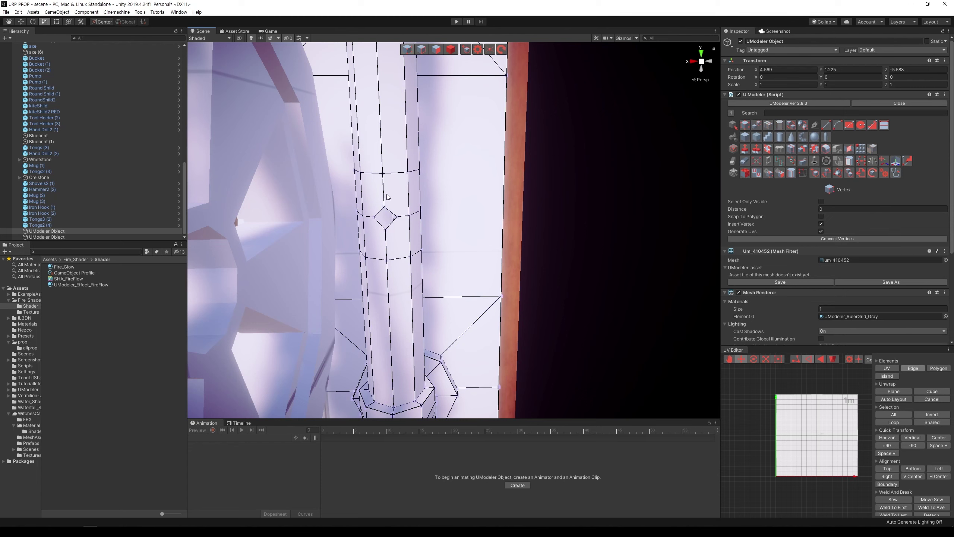
left_click(384, 207)
key("w")
left_click_drag(384, 184, 389, 233)
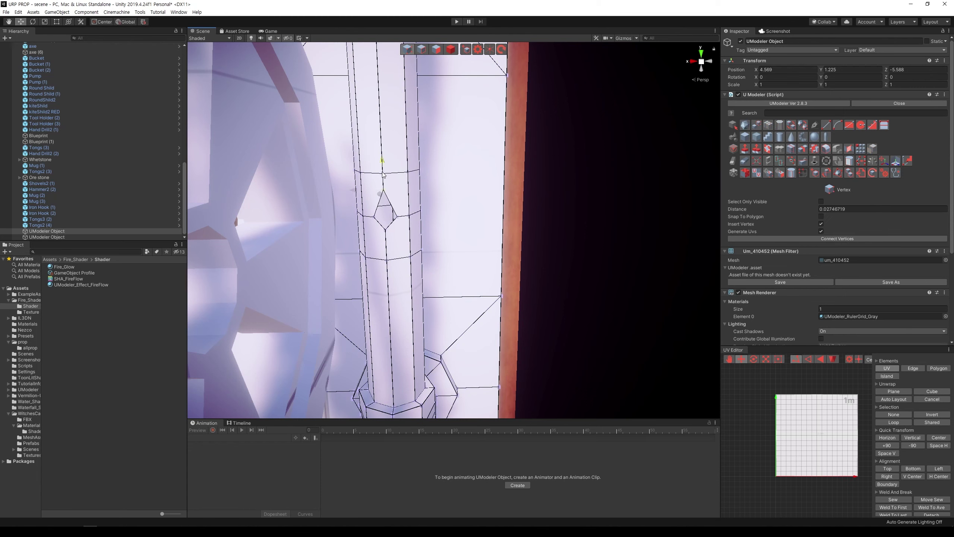
left_click(385, 229)
left_click_drag(386, 229, 387, 214)
key("ctrl+z")
key("ctrl+z")
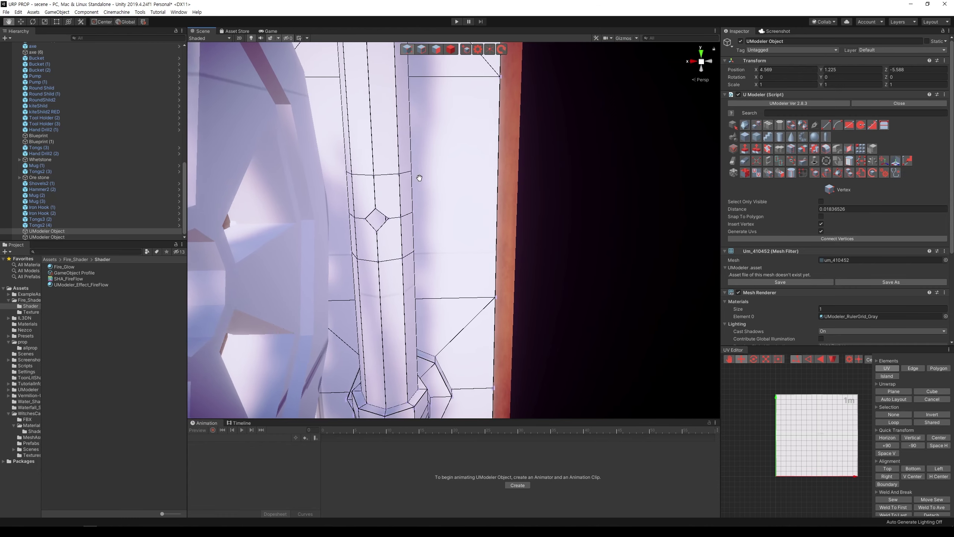
Select the diamond's vertices on the pipe and delete them.
middle_click_drag(447, 182, 380, 170)
left_click(322, 199)
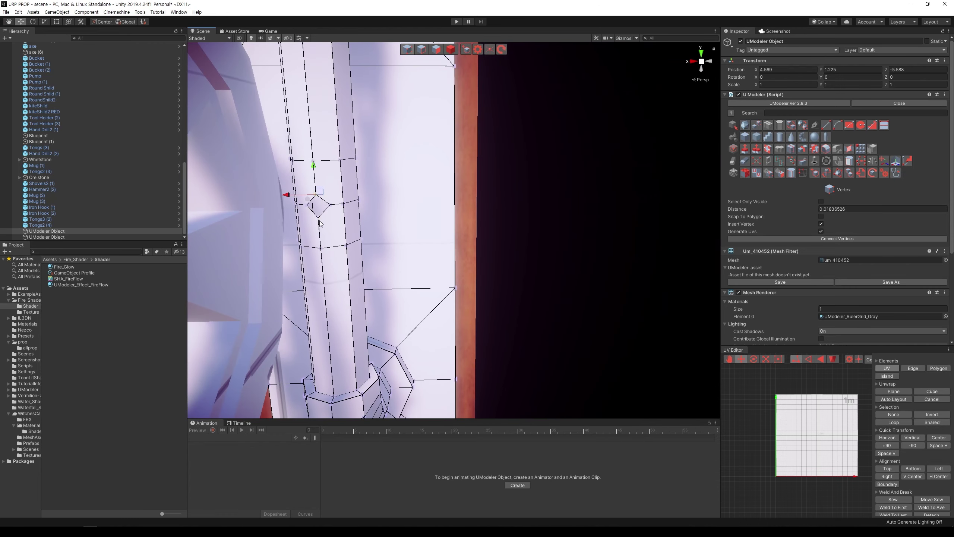
left_click(319, 217, "shift")
left_click(330, 205, "shift")
left_click(307, 206, "shift")
left_click(307, 206, "shift")
left_click(749, 164)
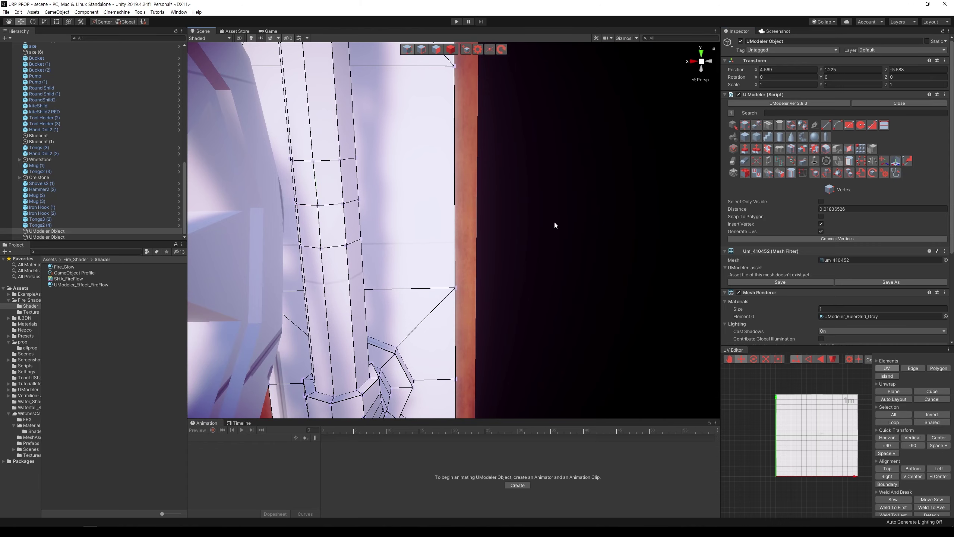
left_click_drag(553, 221, 381, 225, "alt")
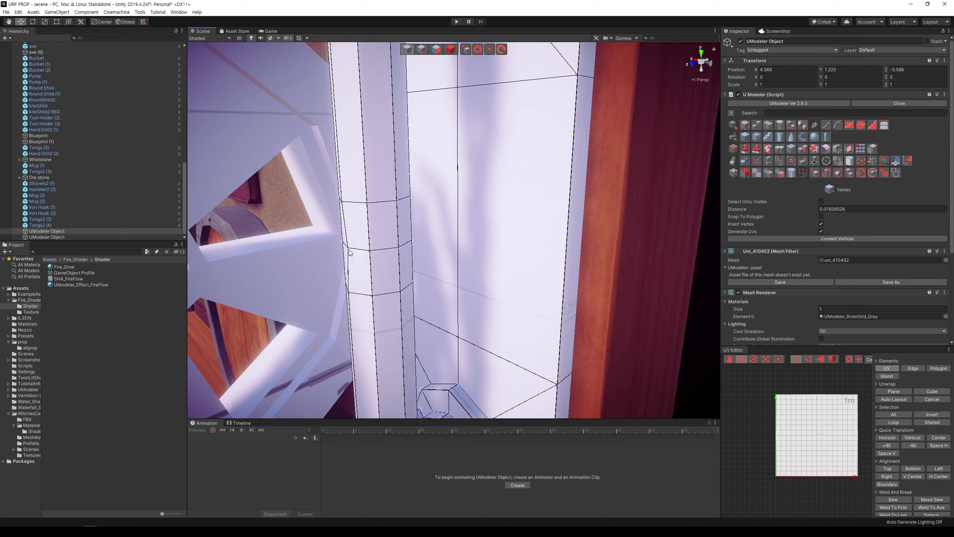
Insert a single vertex on the column's left edge, then view the wheel and pipe again.
left_click(344, 249)
right_click(326, 258)
right_click_drag(477, 268, 585, 220)
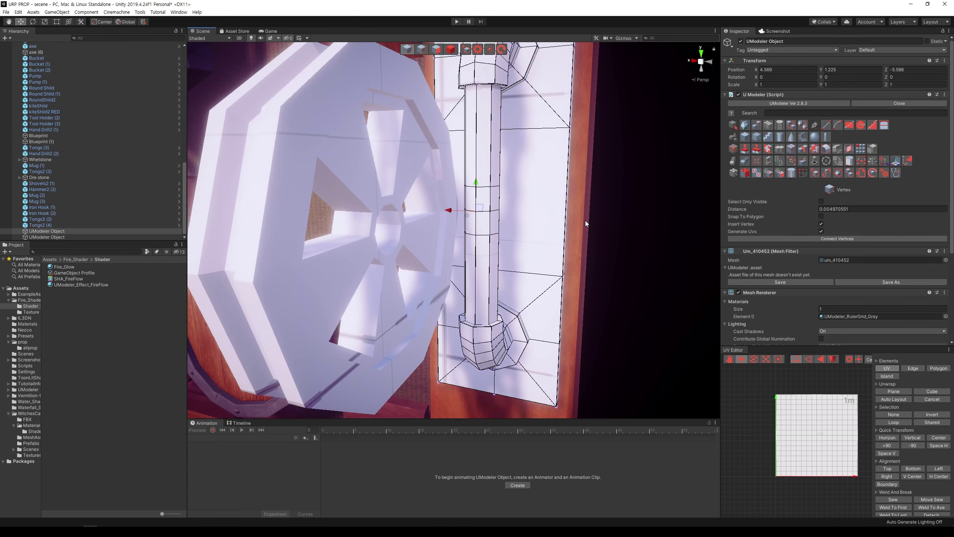
middle_click_drag(586, 223, 578, 221)
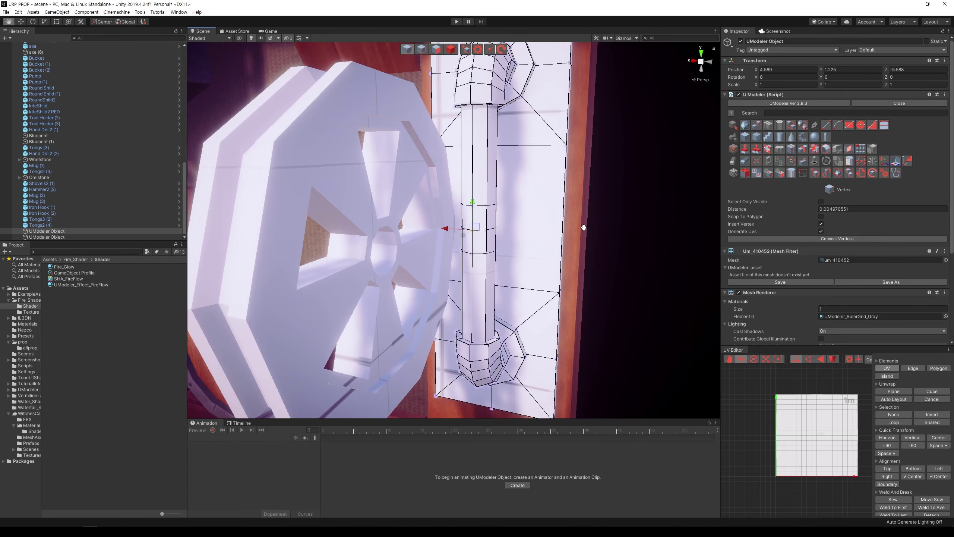
Select two edge loops on the pipe and scale them apart vertically.
left_click(421, 49)
left_click(487, 189)
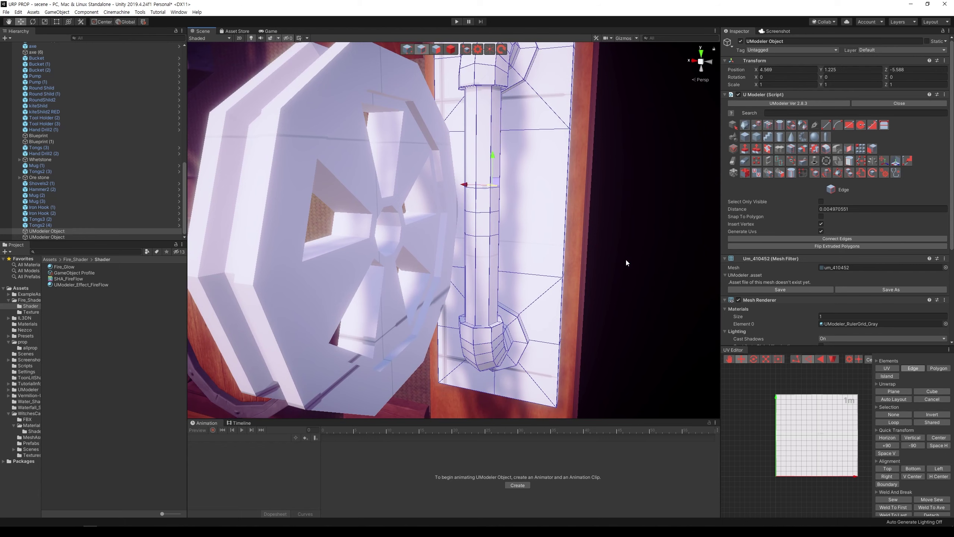
double_click(488, 187)
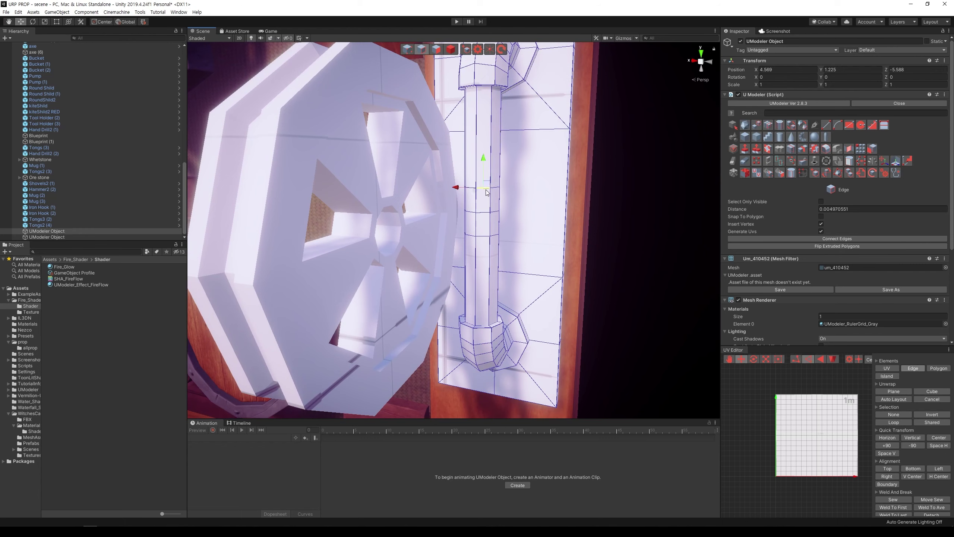
double_click(483, 235, "shift")
key("r")
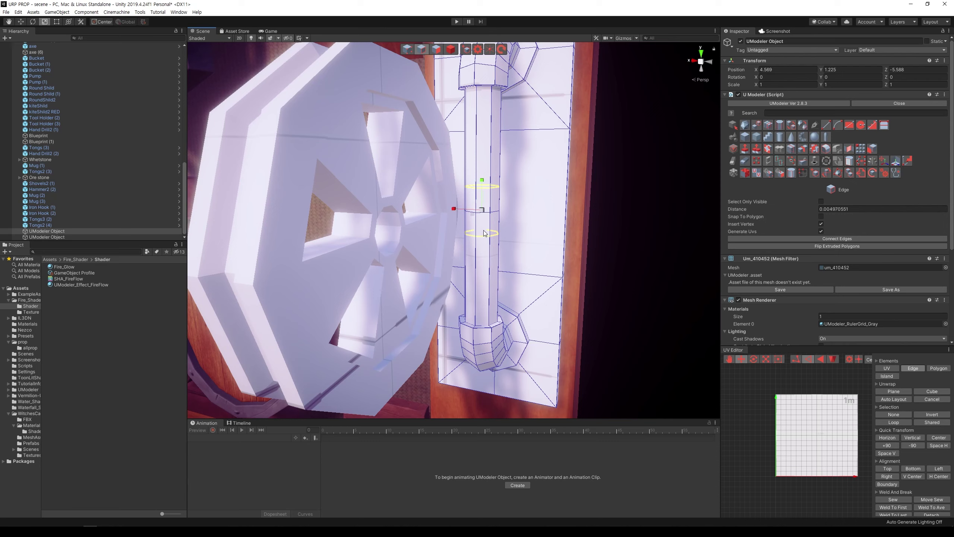
left_click_drag(483, 195, 484, 180)
Select the pipe faces between the loops and scale them outward into a collar.
key("3")
left_click(487, 225)
left_click(482, 192)
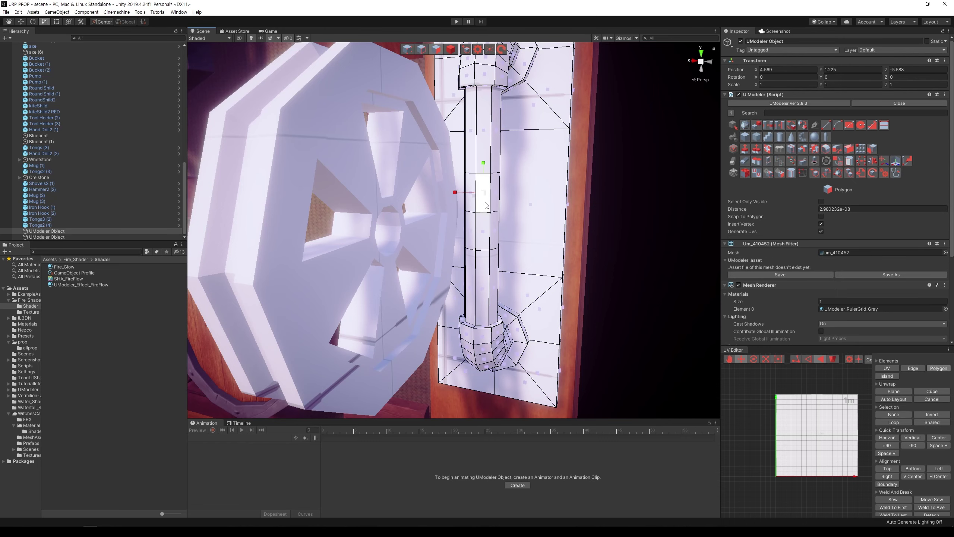
left_click(768, 127)
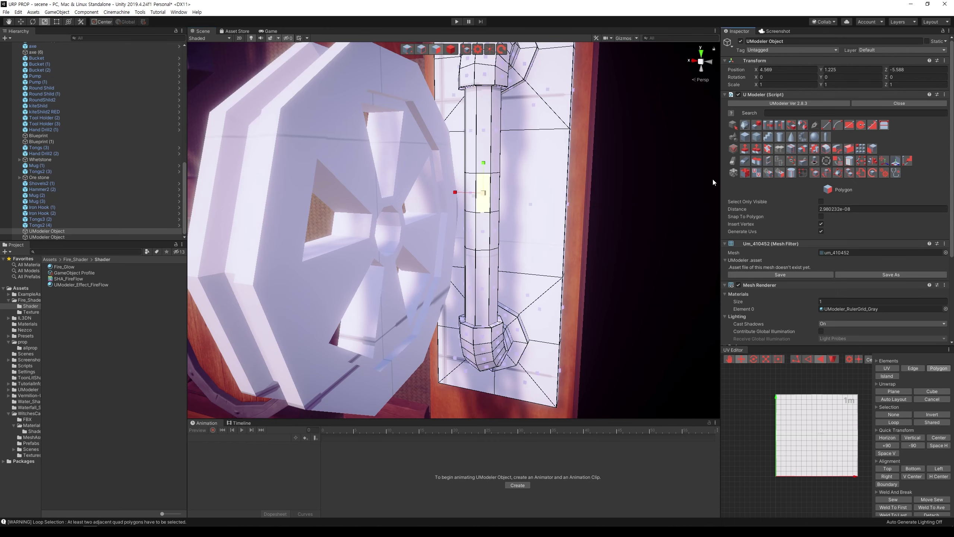
key("w")
left_click(472, 197, "shift")
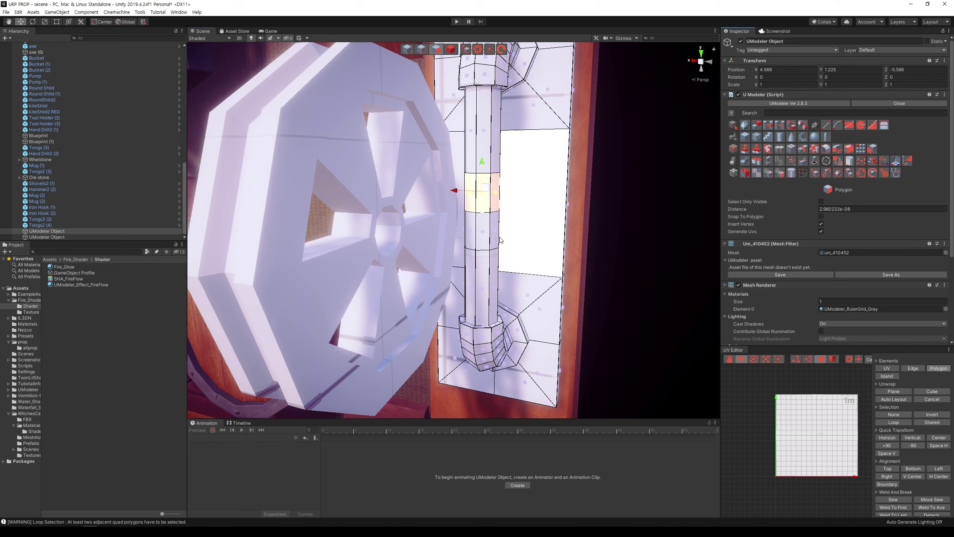
left_click(477, 232, "shift")
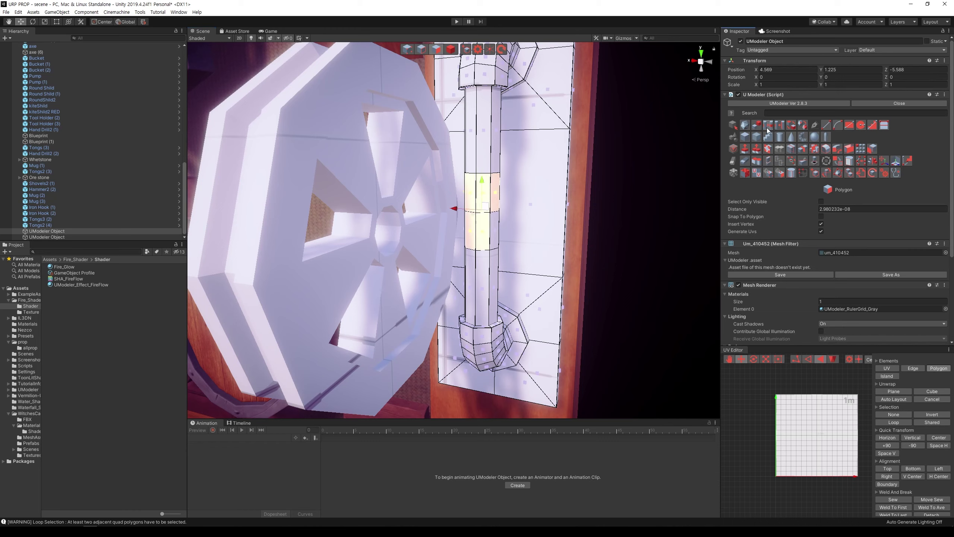
key("r")
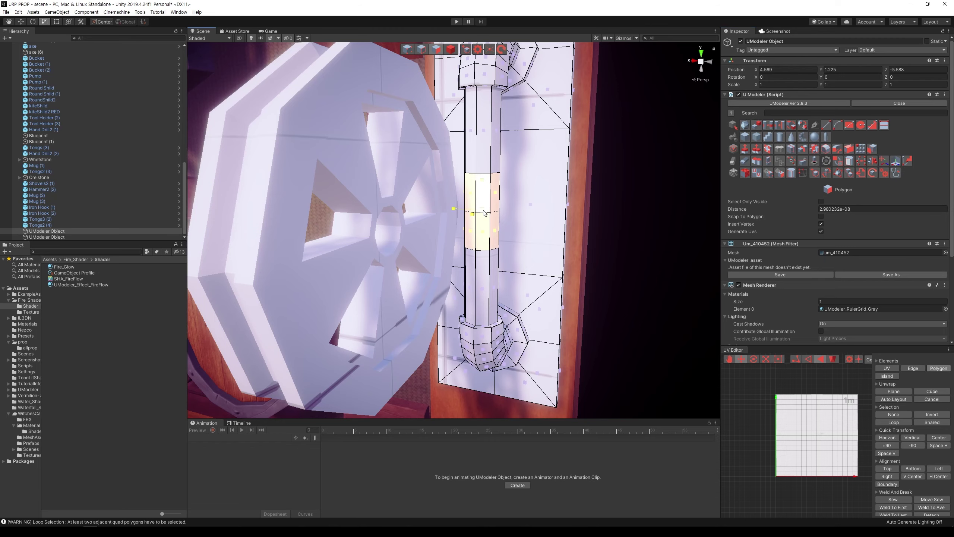
left_click_drag(483, 213, 484, 211)
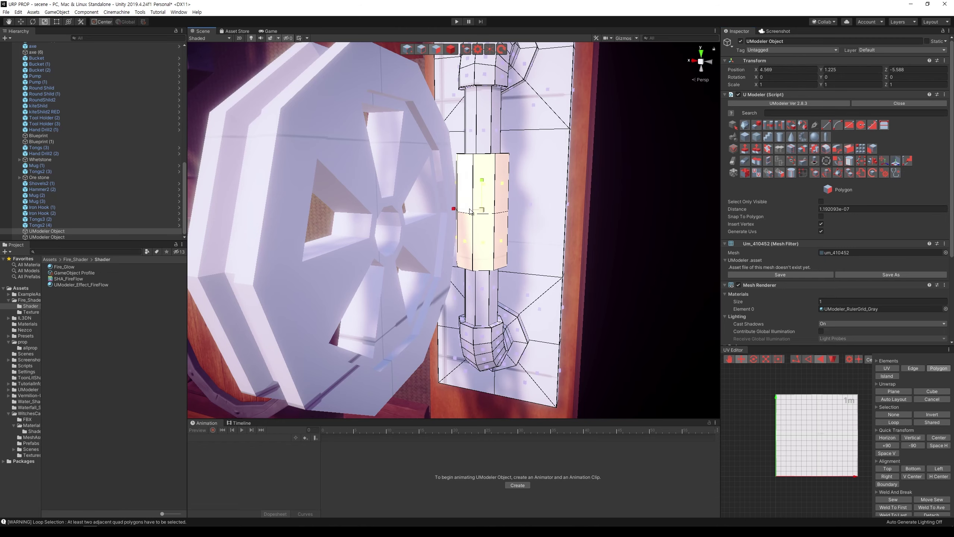
Squash the collar band vertically to make it shorter.
middle_click_drag(517, 213, 519, 208)
left_click_drag(472, 163, 476, 185)
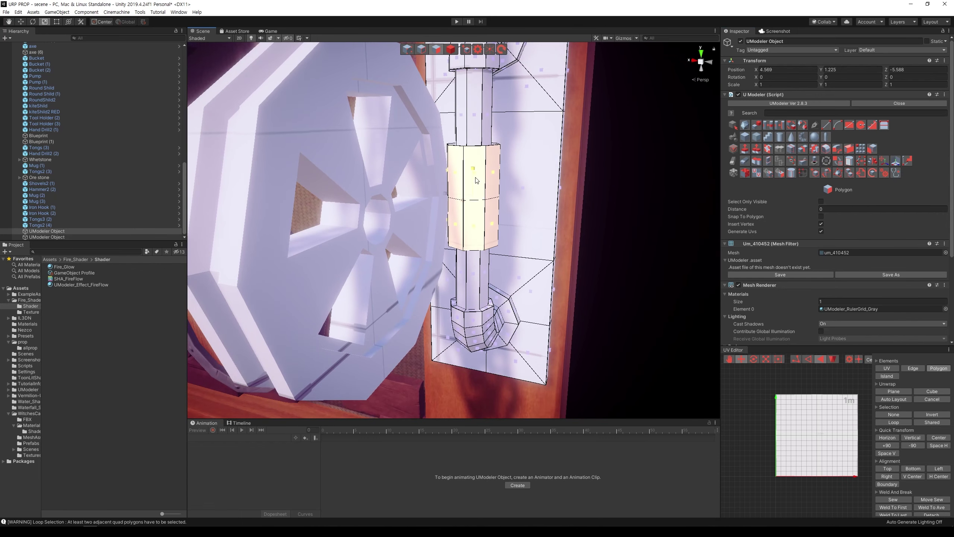
mouse_move(476, 185)
left_mouse_down()
mouse_move(477, 196)
mouse_move(474, 179)
left_mouse_up()
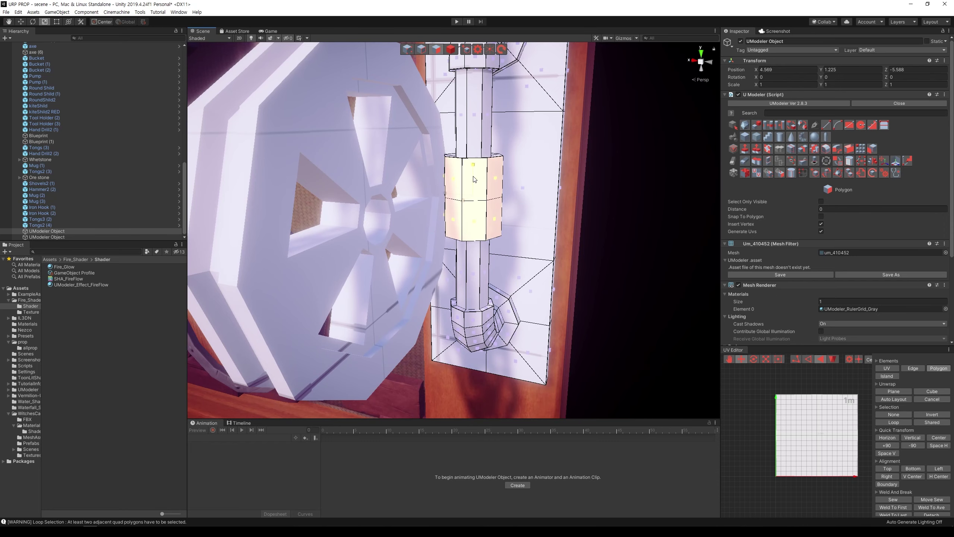
left_click_drag(474, 179, 604, 208, "alt")
Inspect the pipe by selecting edges along it, then clear the selection.
left_click(620, 223)
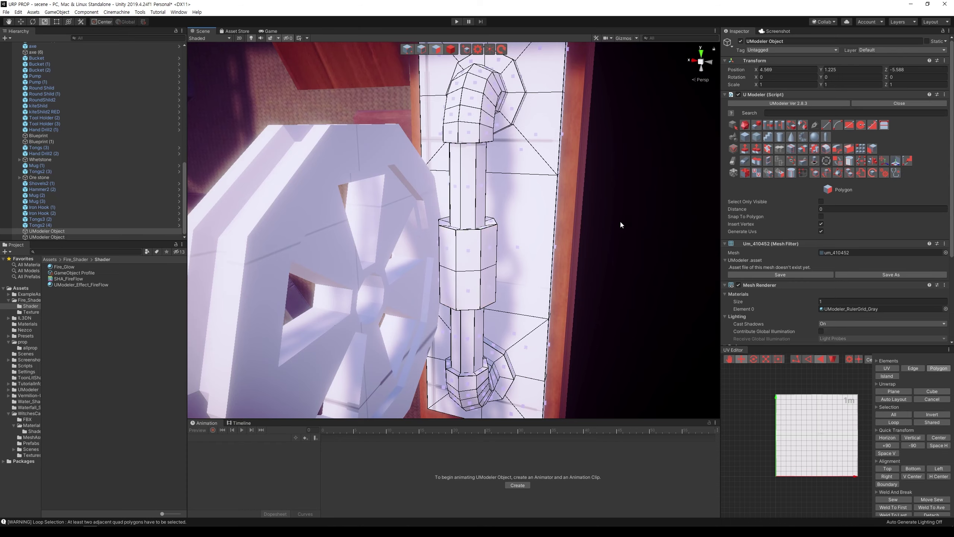
left_click(423, 49)
left_click_drag(432, 57, 469, 270, "alt")
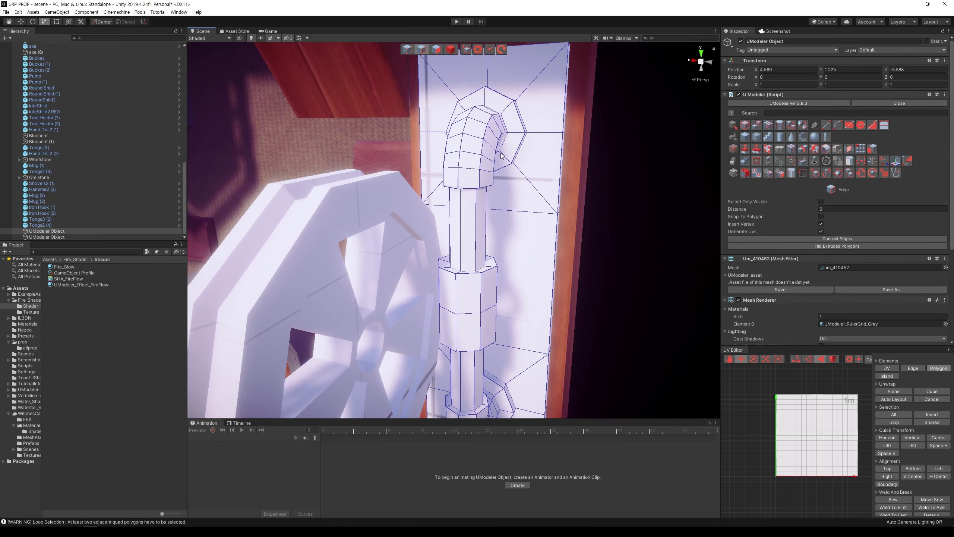
left_click(468, 270)
middle_click_drag(468, 270, 582, 155)
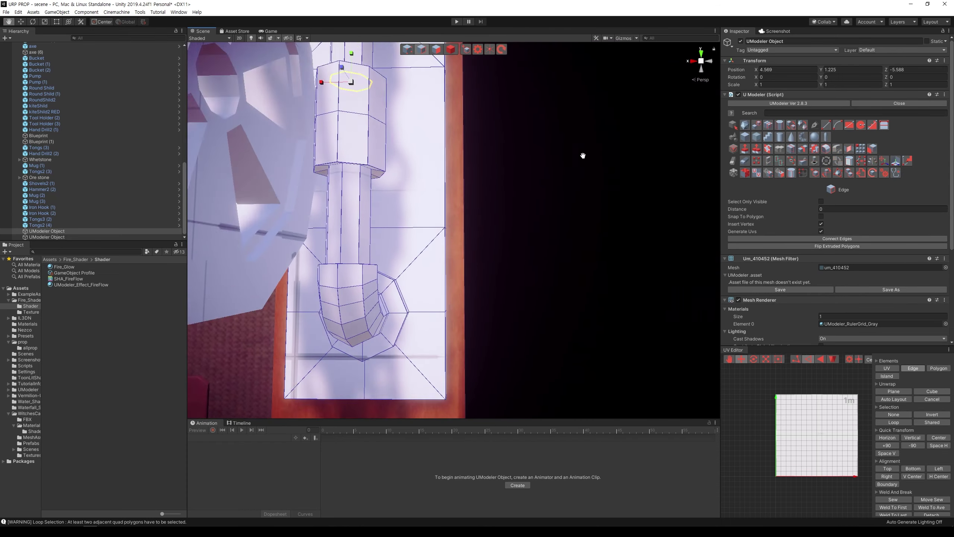
left_click_drag(583, 155, 483, 150, "alt")
left_click(403, 204, "shift")
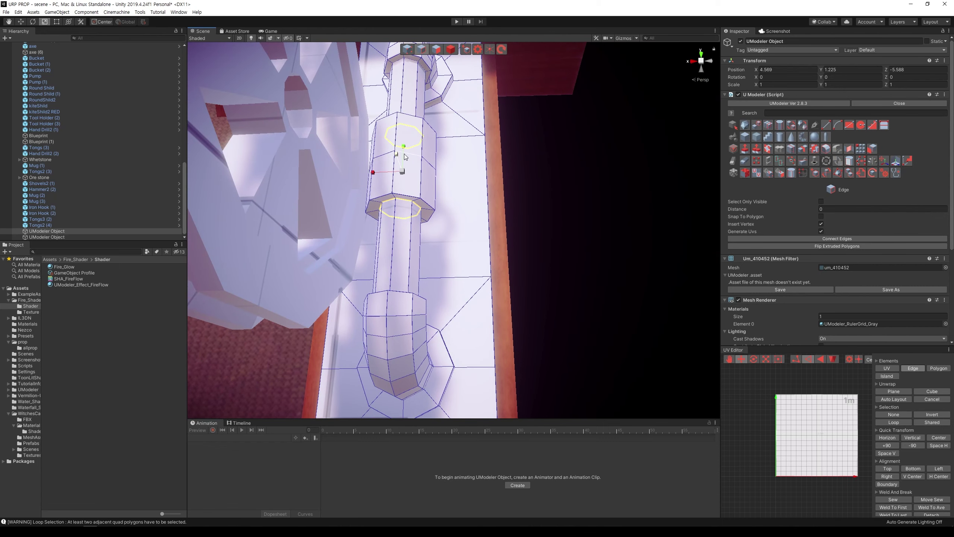
mouse_move(491, 188)
left_mouse_down("alt")
mouse_move(463, 202)
mouse_move(423, 142)
left_mouse_up("alt")
left_click(612, 173)
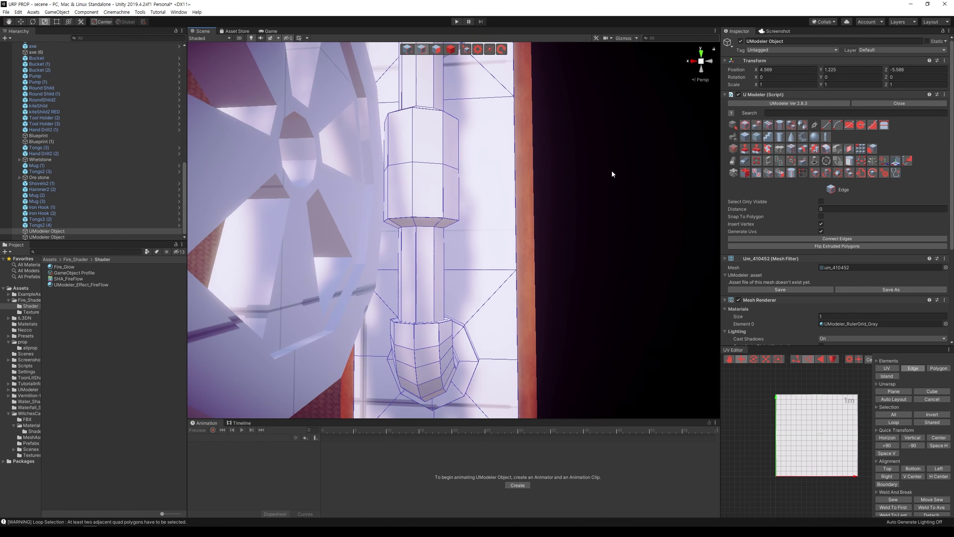
Zoom in close on the pipe collar and pick the Line tool.
mouse_move(613, 173)
left_mouse_down("alt")
mouse_move(639, 257)
mouse_move(581, 287)
mouse_move(416, 215)
mouse_move(589, 223)
left_mouse_up("alt")
scroll(581, 286, "down", 5)
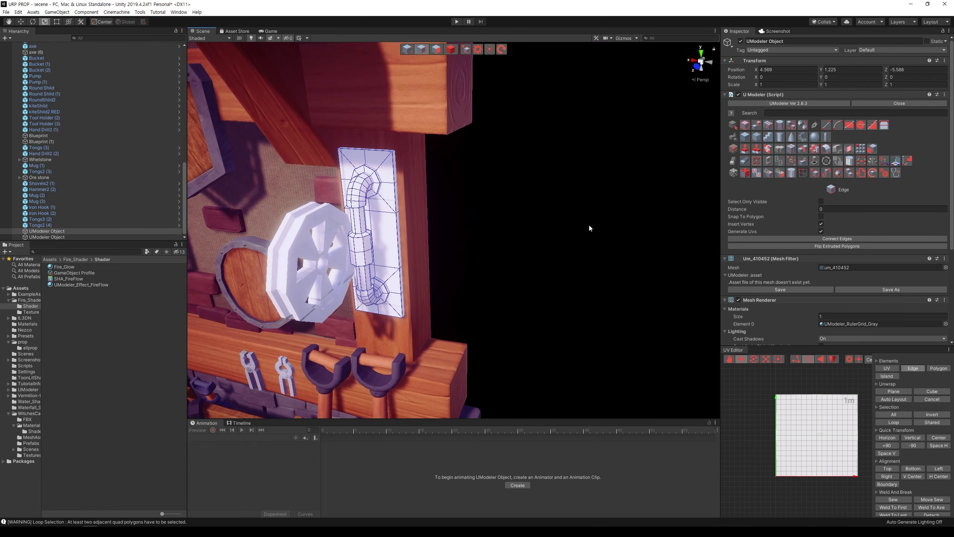
scroll(585, 222, "up", 3)
scroll(553, 213, "down", 1)
scroll(564, 209, "down", 1)
scroll(563, 208, "up", 3)
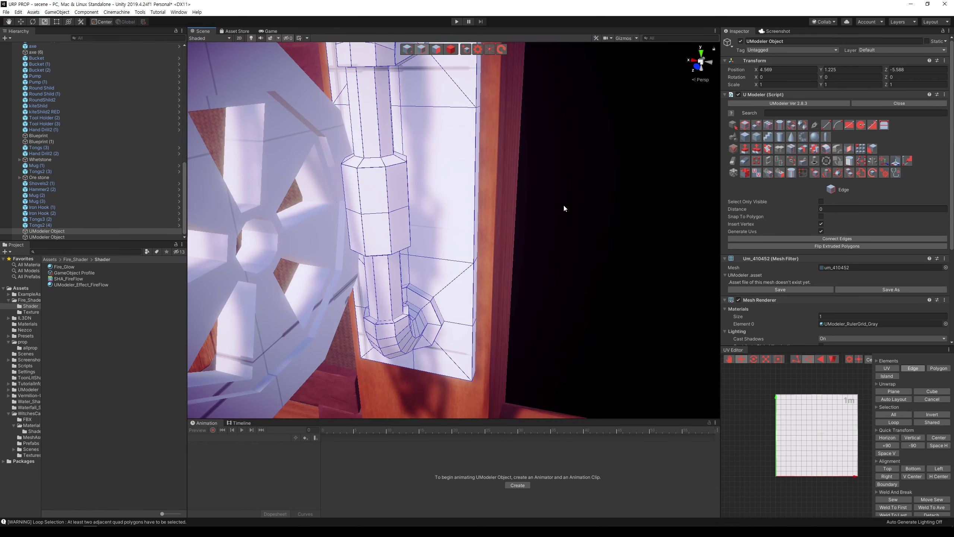
scroll(538, 211, "up", 2)
mouse_move(538, 211)
middle_mouse_down()
mouse_move(613, 187)
mouse_move(600, 201)
middle_mouse_up()
scroll(600, 198, "down", 2)
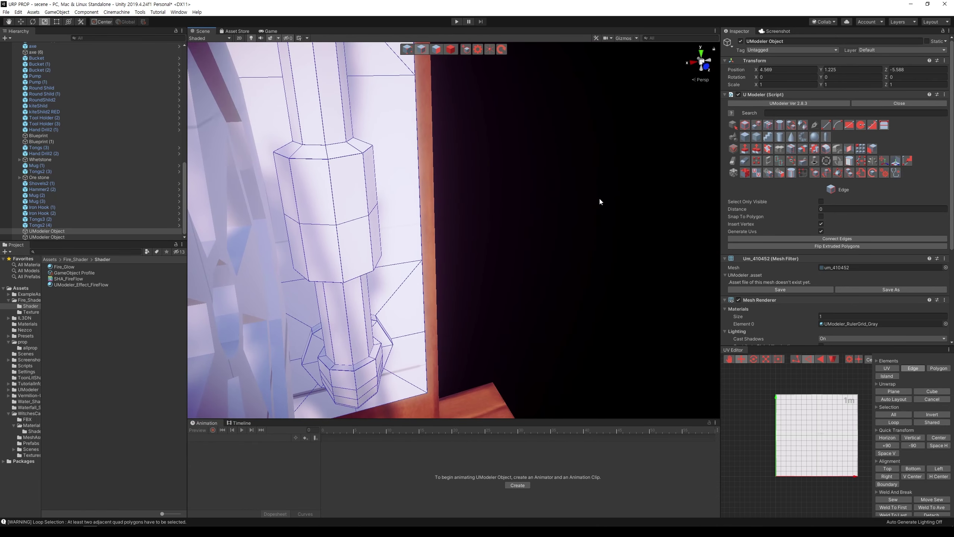
scroll(521, 207, "up", 3)
scroll(514, 207, "down", 1)
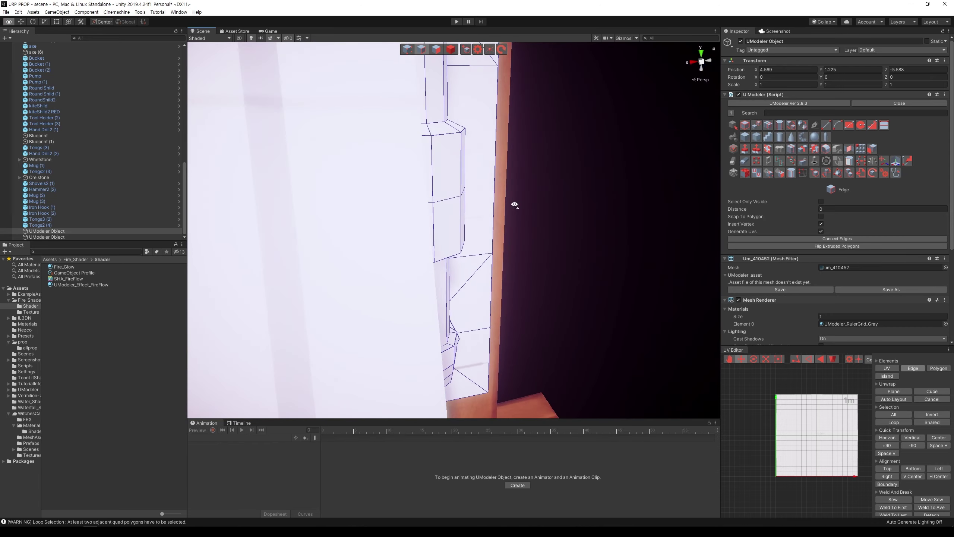
scroll(510, 204, "down", 1)
scroll(511, 205, "up", 3)
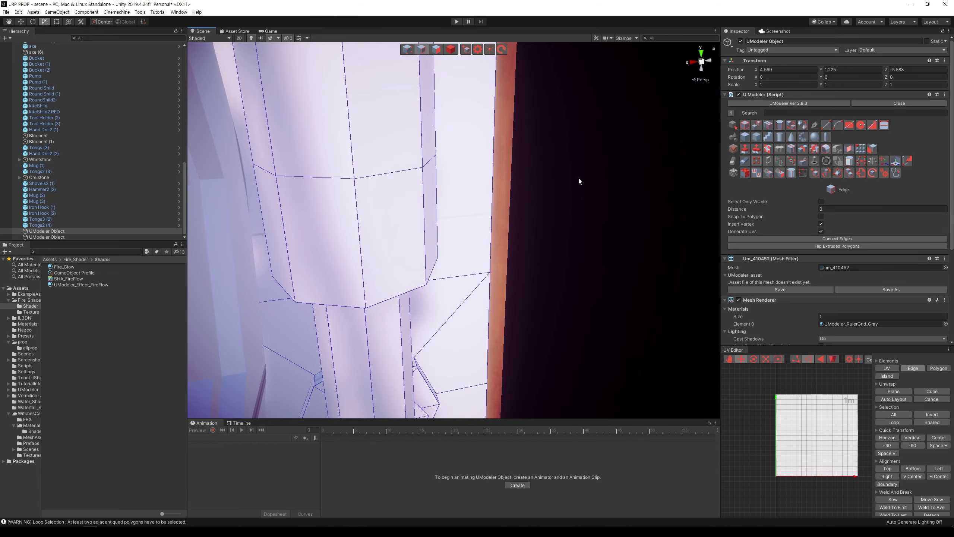
left_click(827, 126)
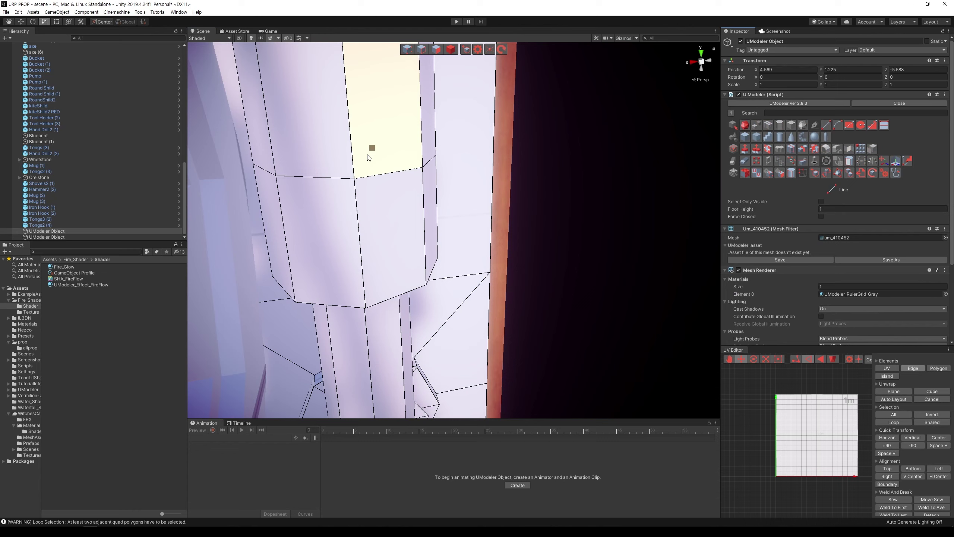
Draw diagonal cuts between collar vertices, cancelling the stray unfinished lines.
left_click(281, 176)
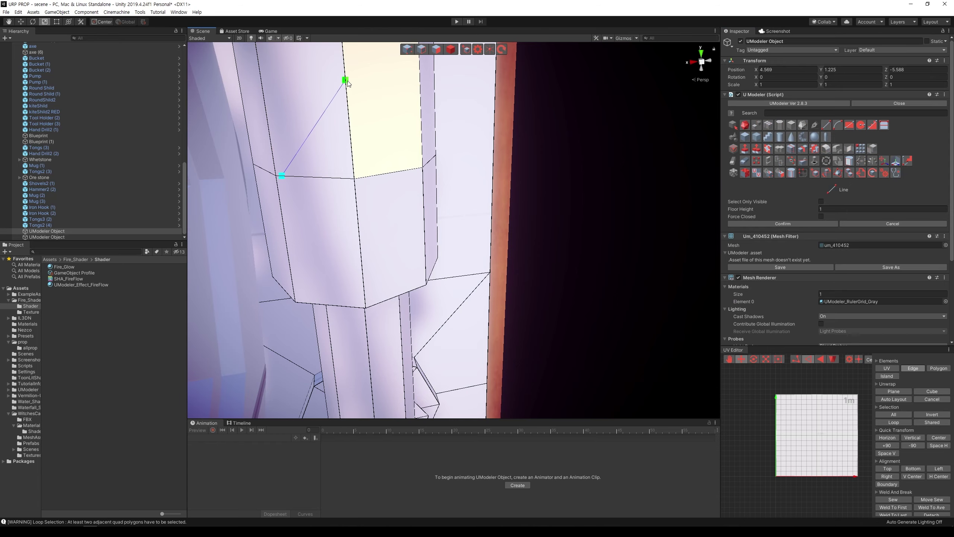
middle_click_drag(366, 145, 340, 60)
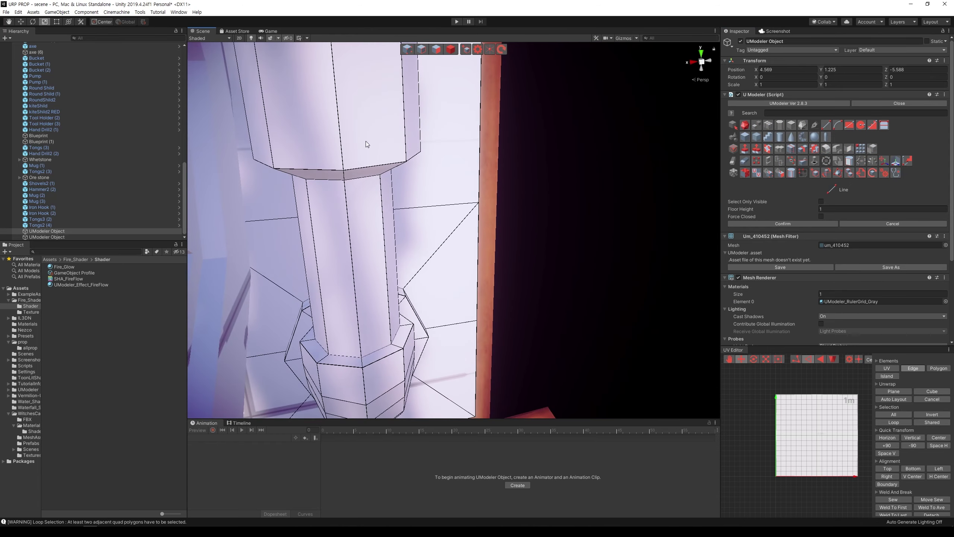
middle_click_drag(372, 94, 359, 148)
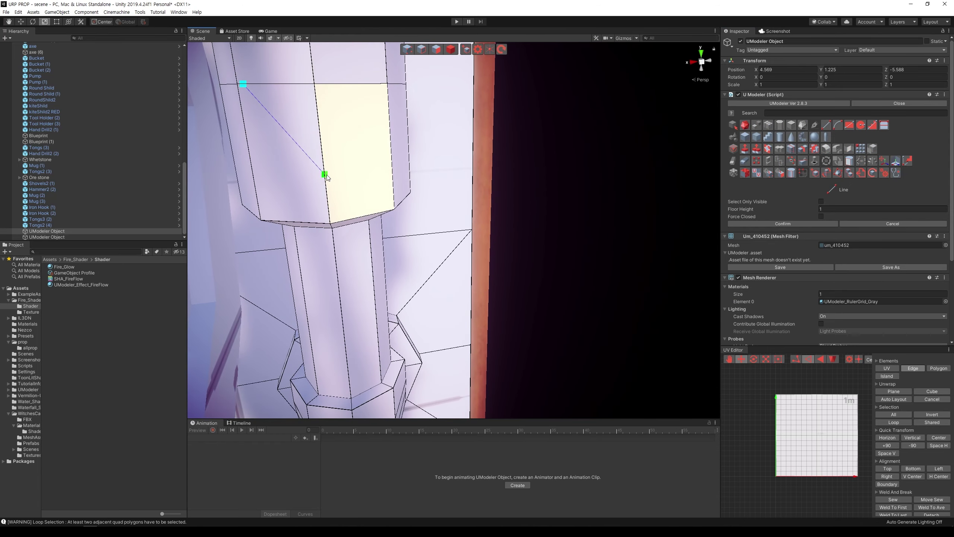
left_click(324, 160)
left_click(379, 83)
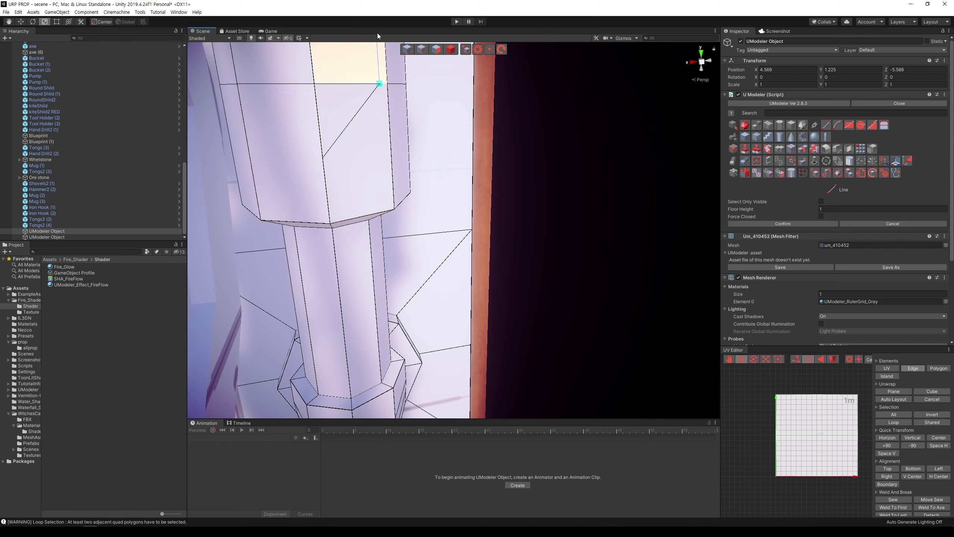
middle_click_drag(376, 75, 366, 94)
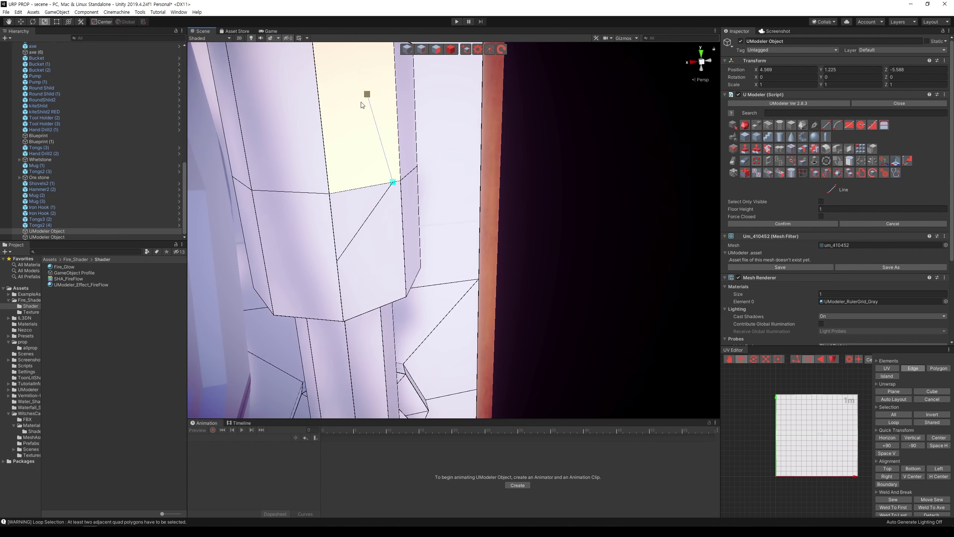
left_click(322, 120)
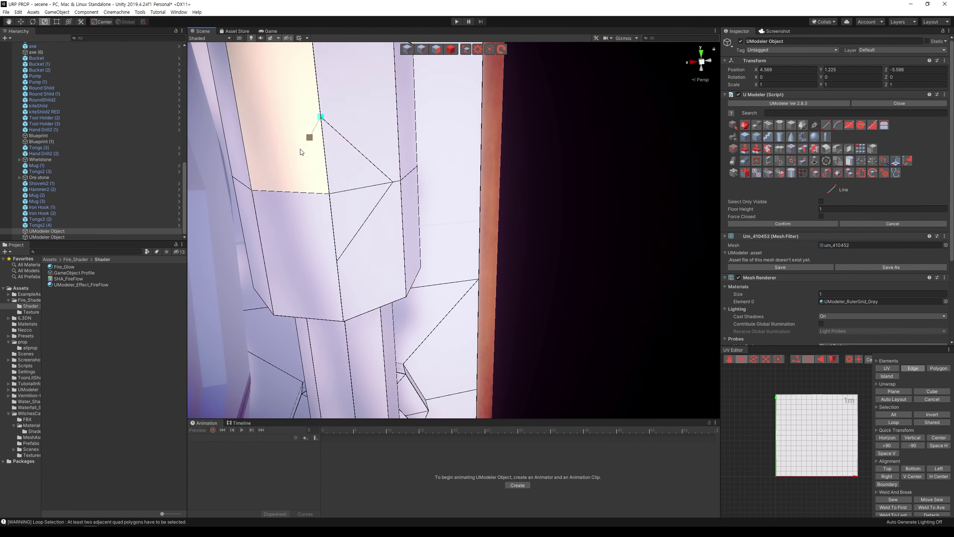
left_click(259, 191)
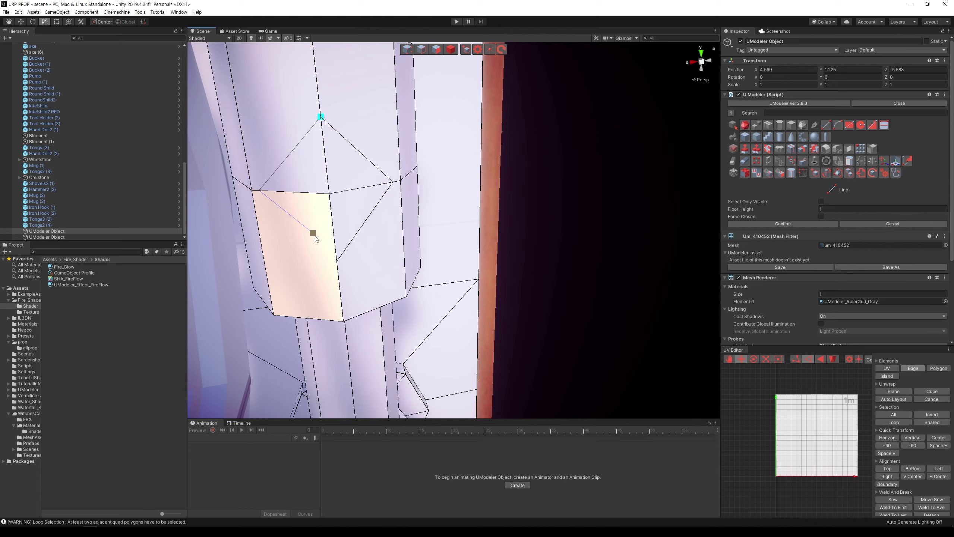
left_click(337, 262)
key("Escape")
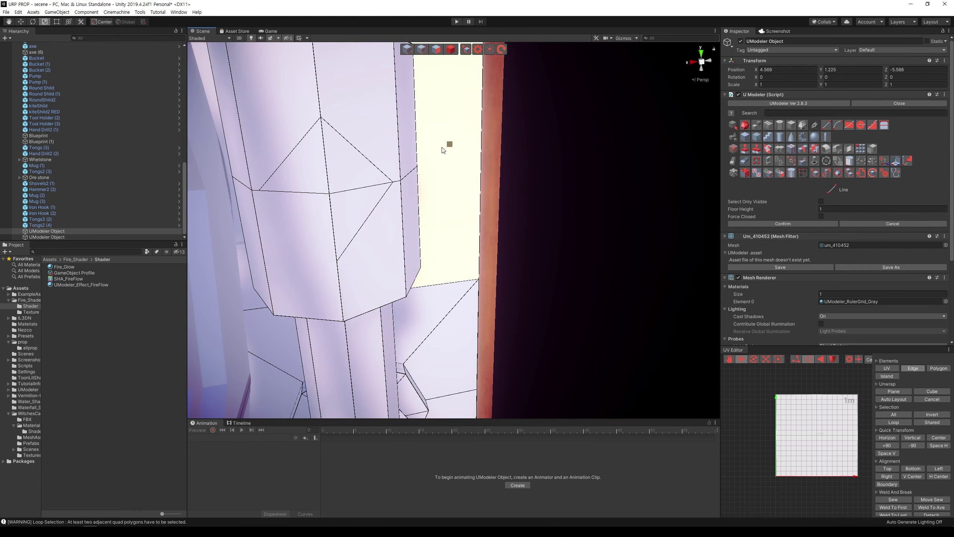
Cut a diagonal edge across the collar's side face to complete the diamond.
scroll(337, 262, "down", 3)
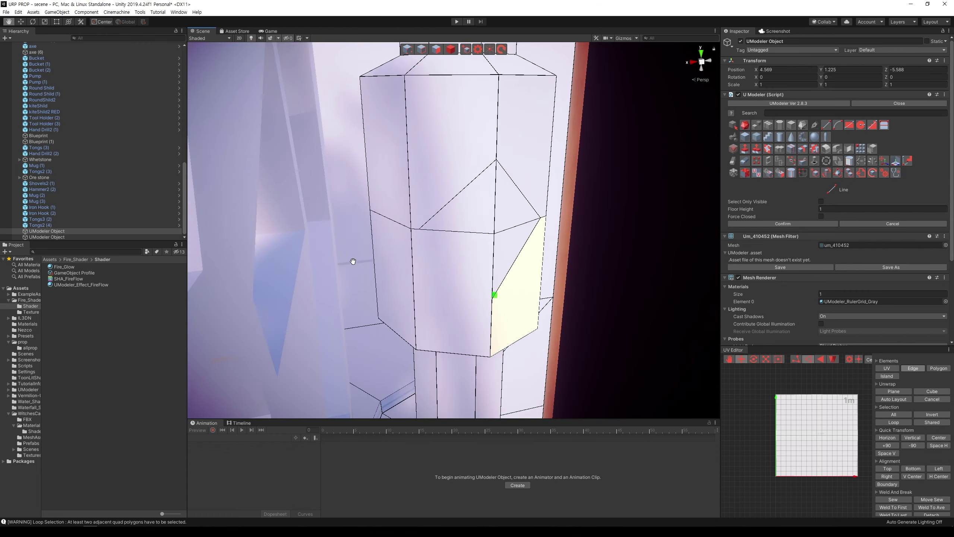
left_click_drag(351, 262, 434, 260, "alt")
scroll(319, 240, "up", 3)
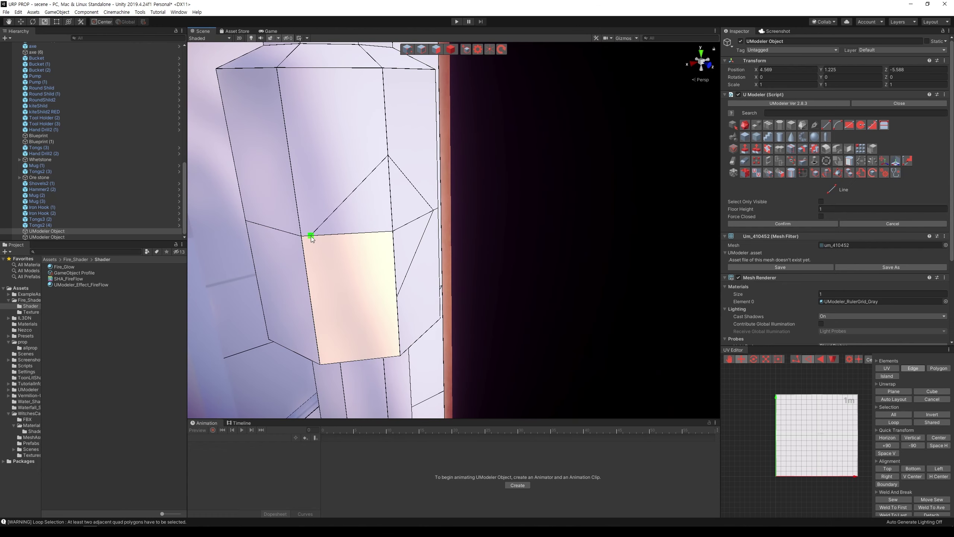
left_click(311, 236)
left_click(396, 296)
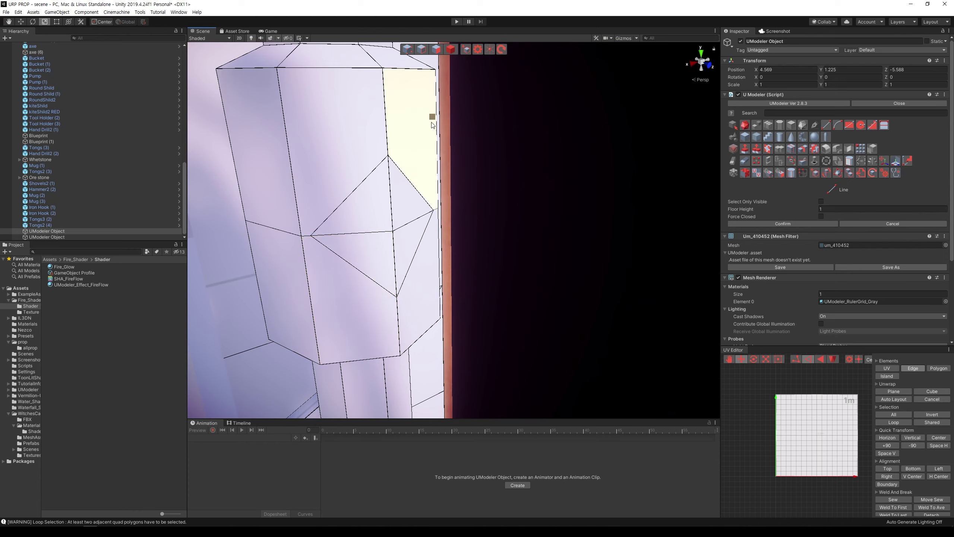
key("Escape")
Select one edge of the collar's diamond cut and frame the view on it.
double_click(388, 318)
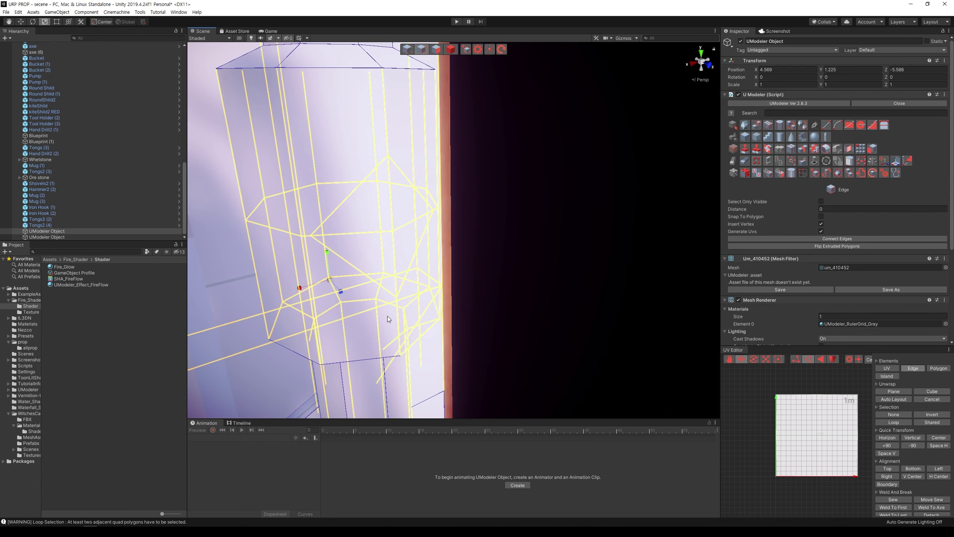
middle_click_drag(555, 281, 547, 294)
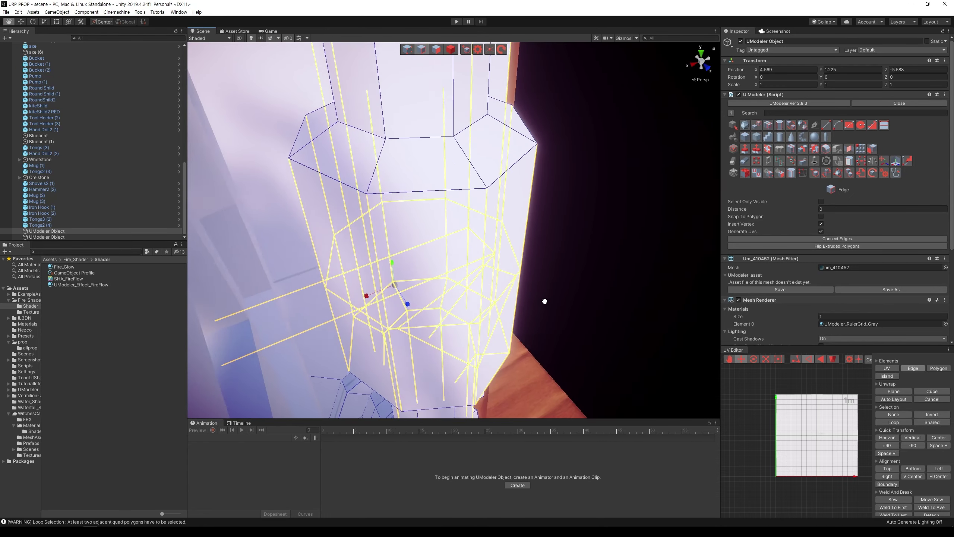
scroll(547, 294, "up", 5)
left_click(563, 281)
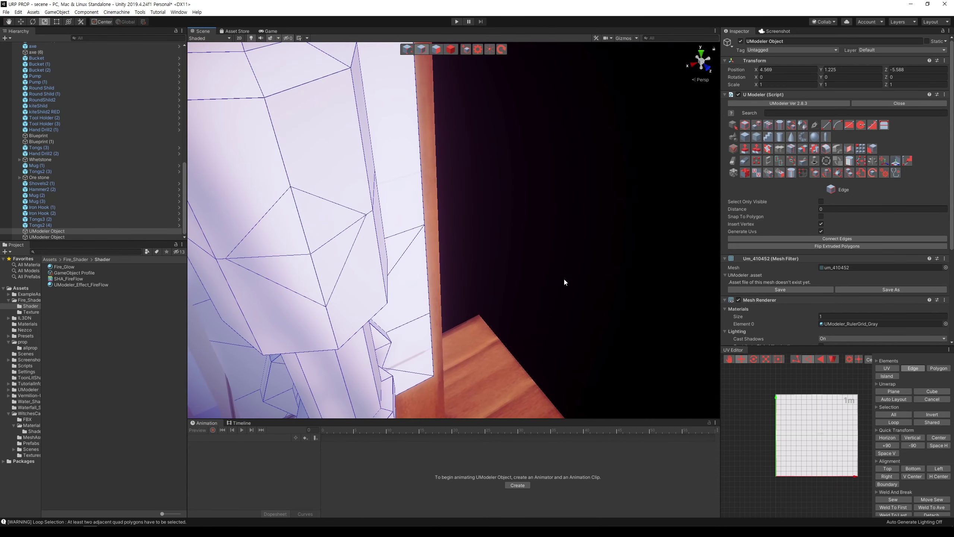
left_click(405, 272)
key("f")
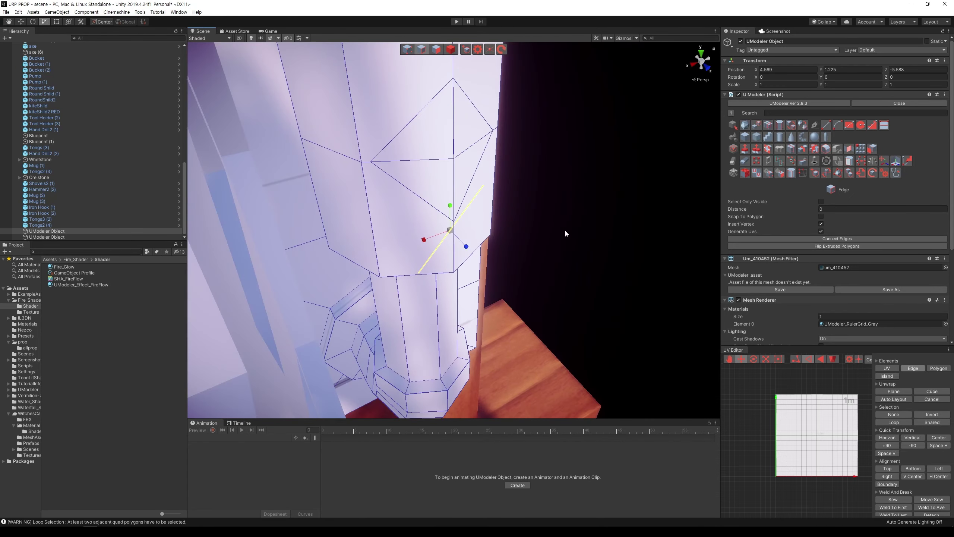
left_click(565, 229)
Apply Connect Vertices to the diamond's side vertices, undo it, and select the central vertex.
left_click(406, 50)
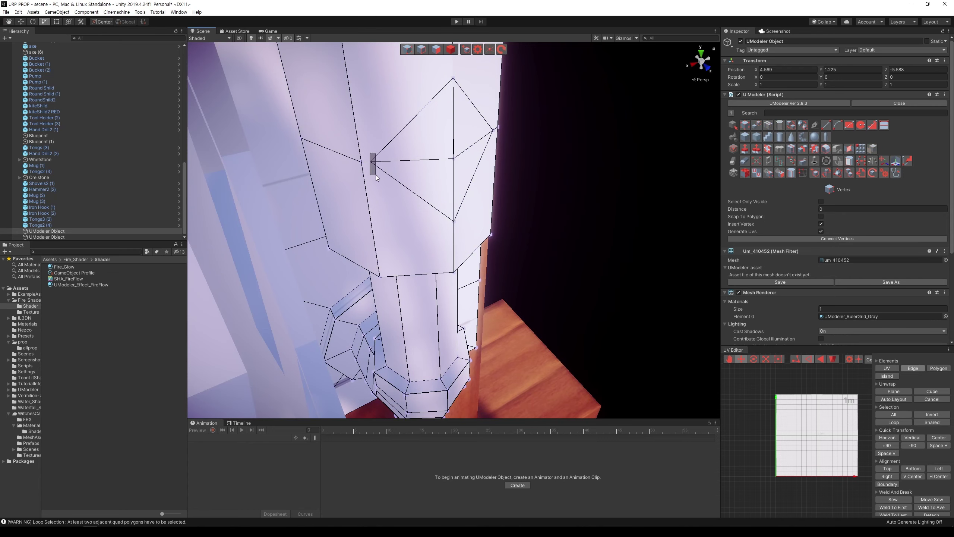
left_click(375, 174)
left_click(649, 168)
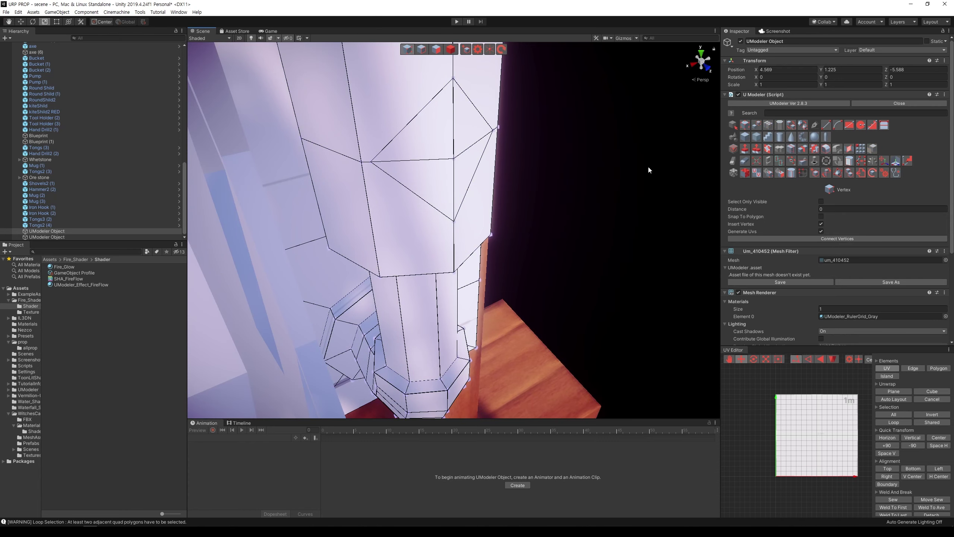
left_click(494, 139)
left_click(452, 79)
left_click(684, 184)
left_click(754, 160)
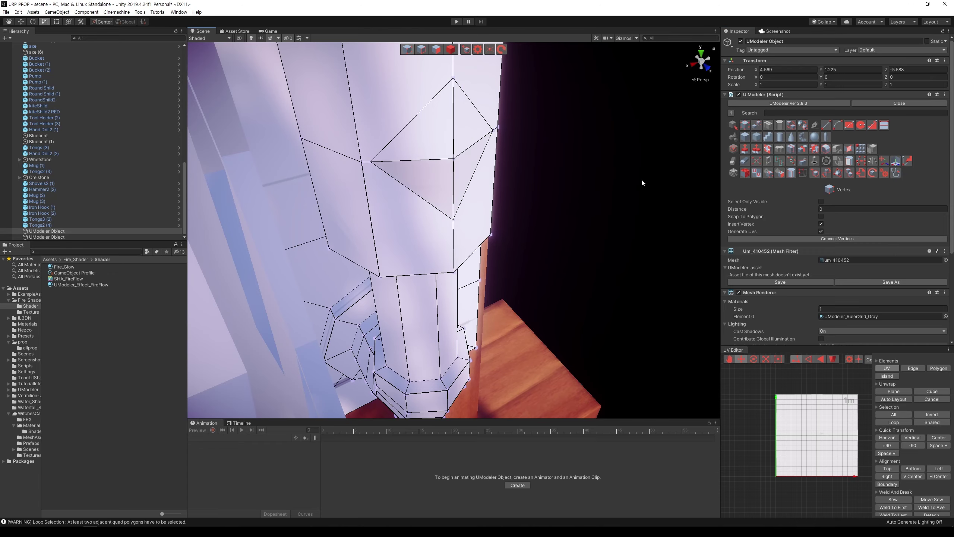
left_click_drag(637, 177, 568, 120, "alt")
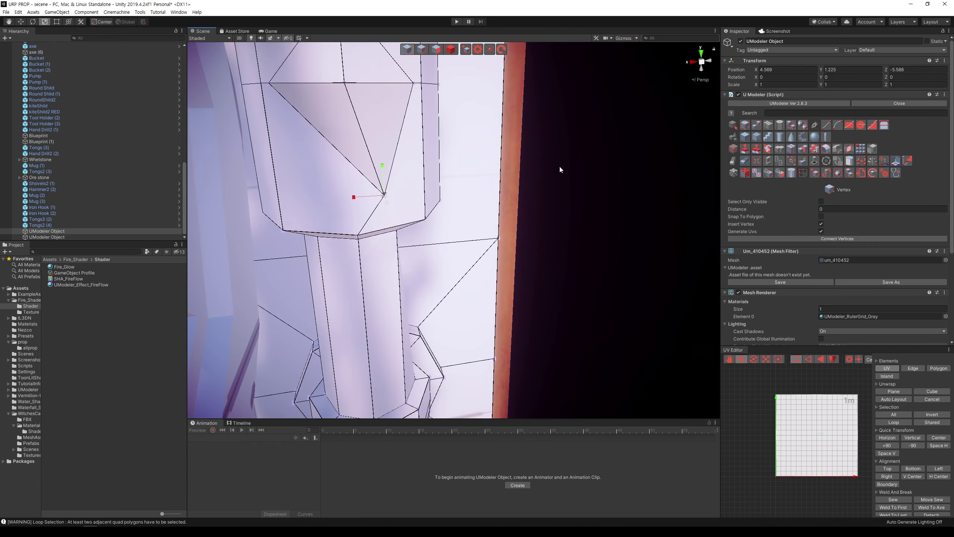
key("ctrl+z")
left_click(351, 163)
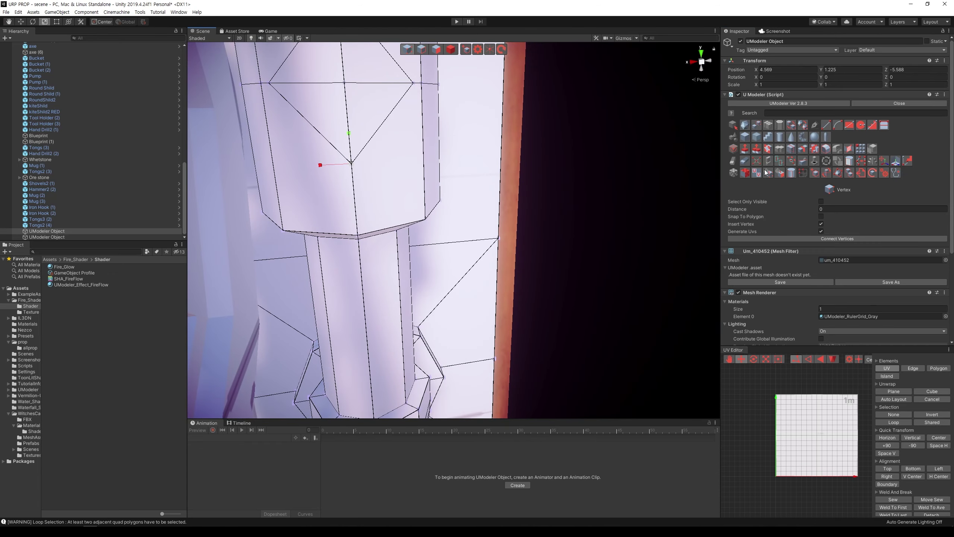
Extrude both diamond triangles outward into a square arm toward the wheel.
left_click(434, 52)
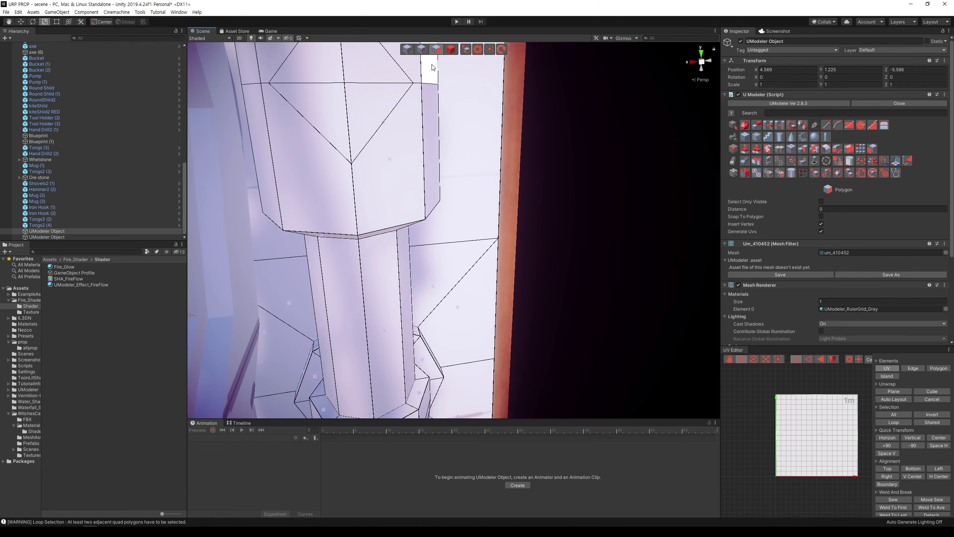
scroll(428, 64, "down", 3)
left_click(419, 182)
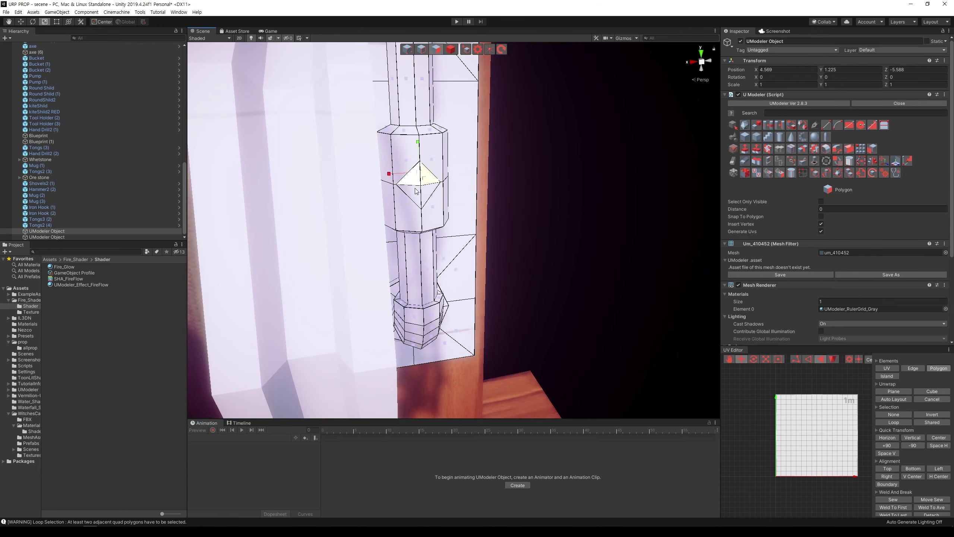
left_click(416, 191, "shift")
key("w")
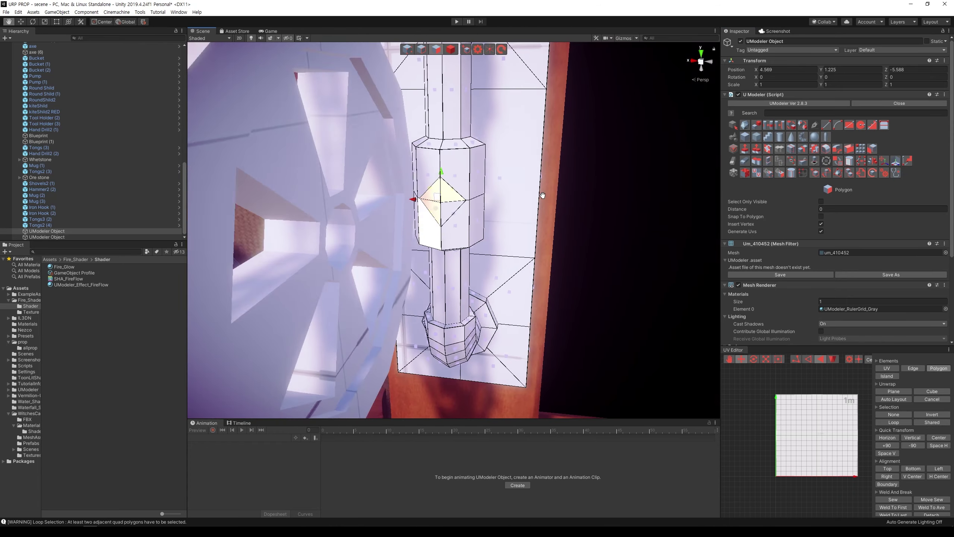
mouse_move(589, 203)
left_mouse_down("alt")
mouse_move(433, 215)
mouse_move(515, 218)
mouse_move(450, 239)
mouse_move(430, 202)
left_mouse_up("alt")
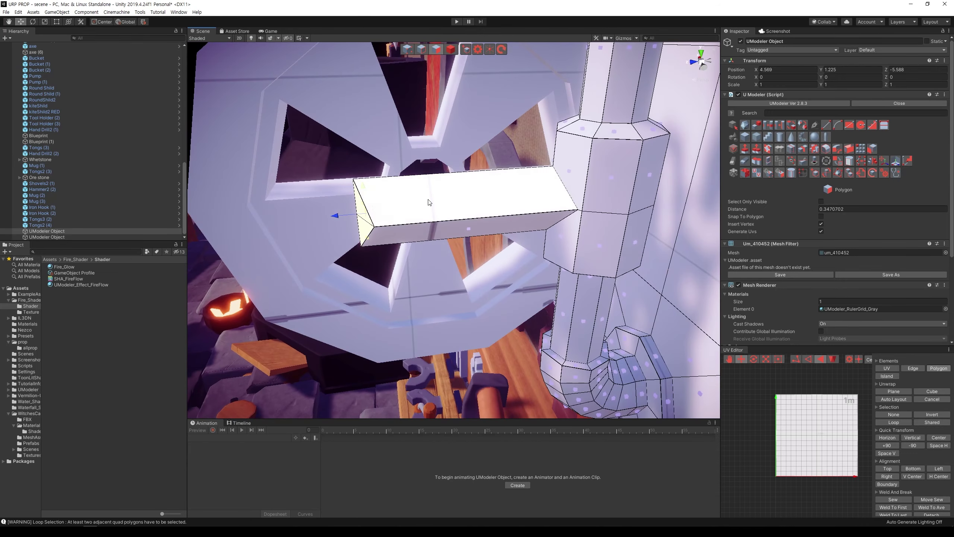
Align the arm's end vertices flat on the Z axis.
left_click(407, 49)
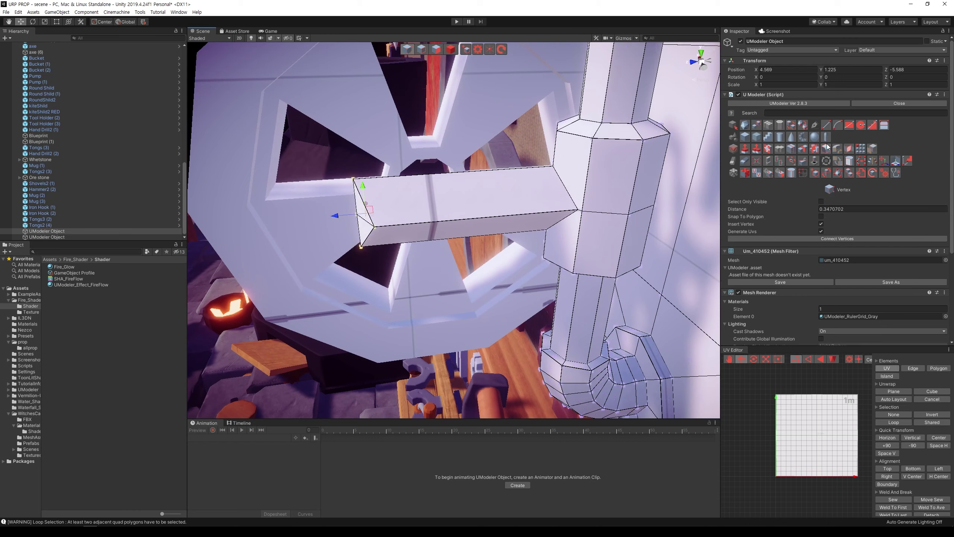
left_click(861, 163)
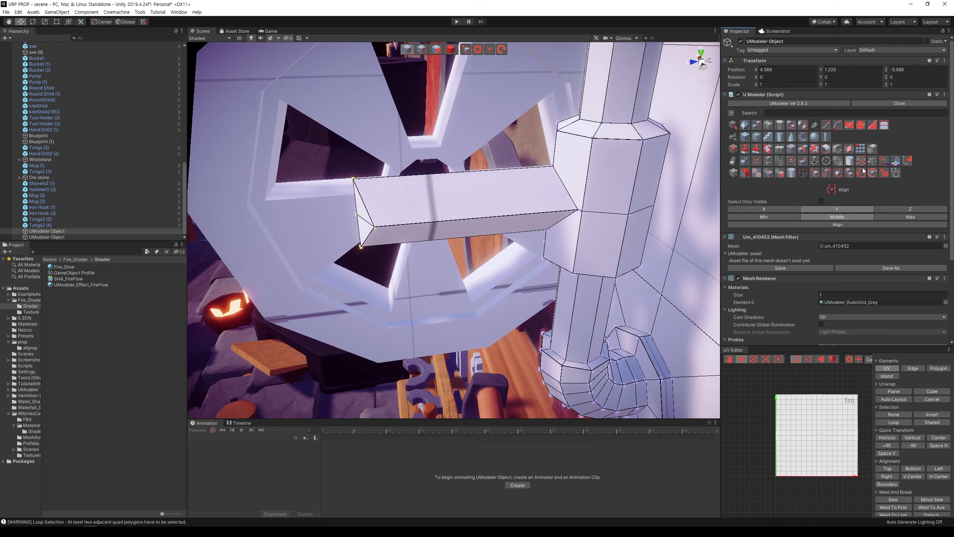
left_click_drag(638, 173, 616, 177, "alt")
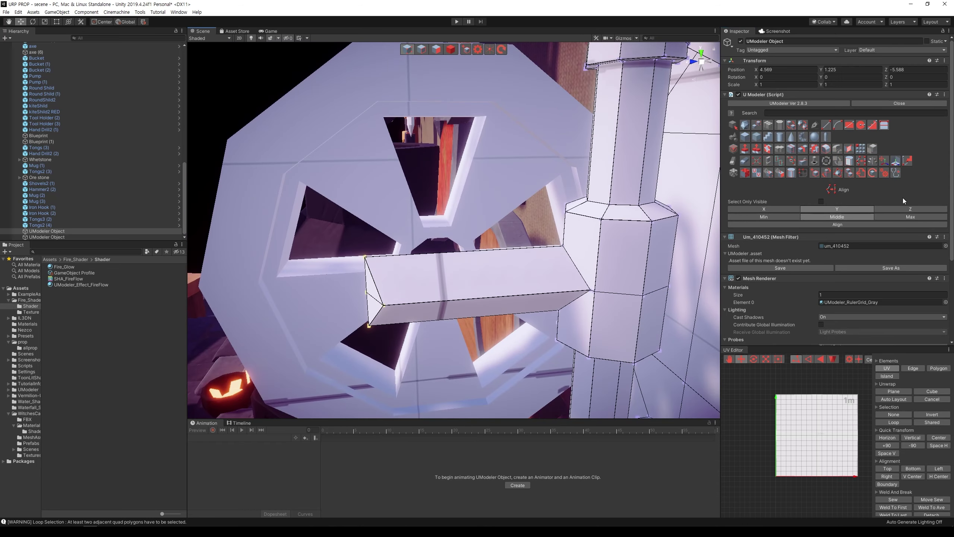
left_click(908, 209)
left_click(845, 224)
mouse_move(563, 226)
left_mouse_down("alt")
mouse_move(456, 205)
mouse_move(557, 284)
mouse_move(557, 262)
mouse_move(580, 249)
mouse_move(381, 253)
mouse_move(389, 234)
mouse_move(666, 177)
mouse_move(566, 191)
left_mouse_up("alt")
left_click(779, 149)
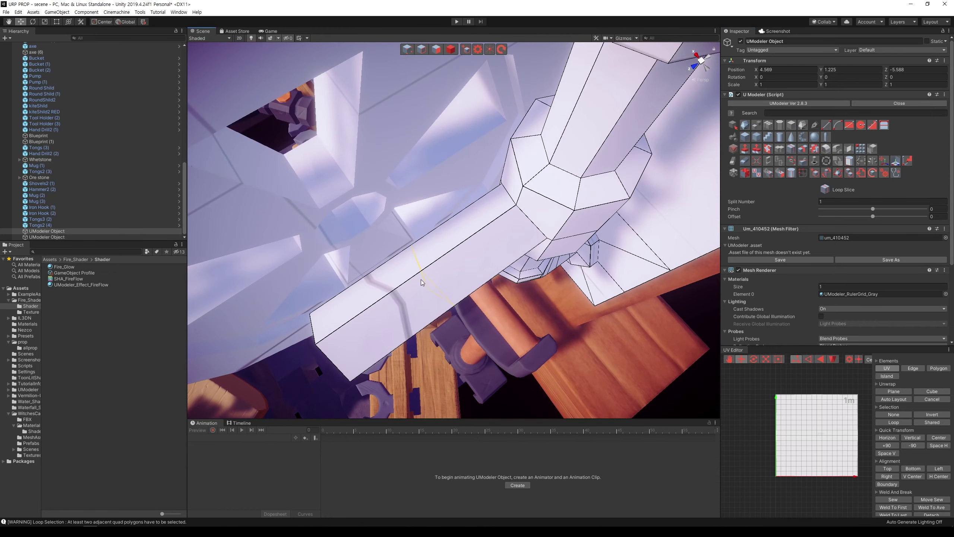
Commit two loop slices across the hub arm and straighten the first new edge with Align.
middle_click_drag(421, 282, 385, 273)
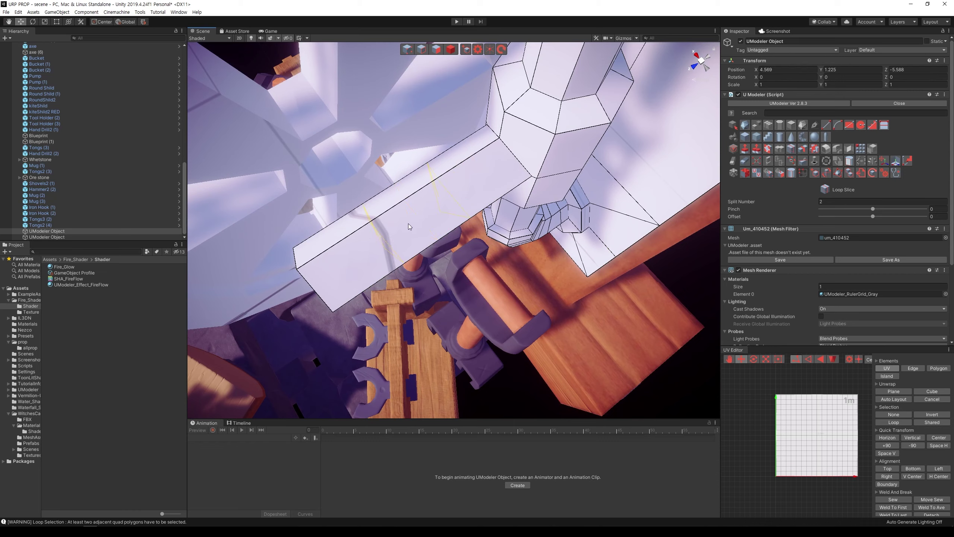
left_click(380, 240)
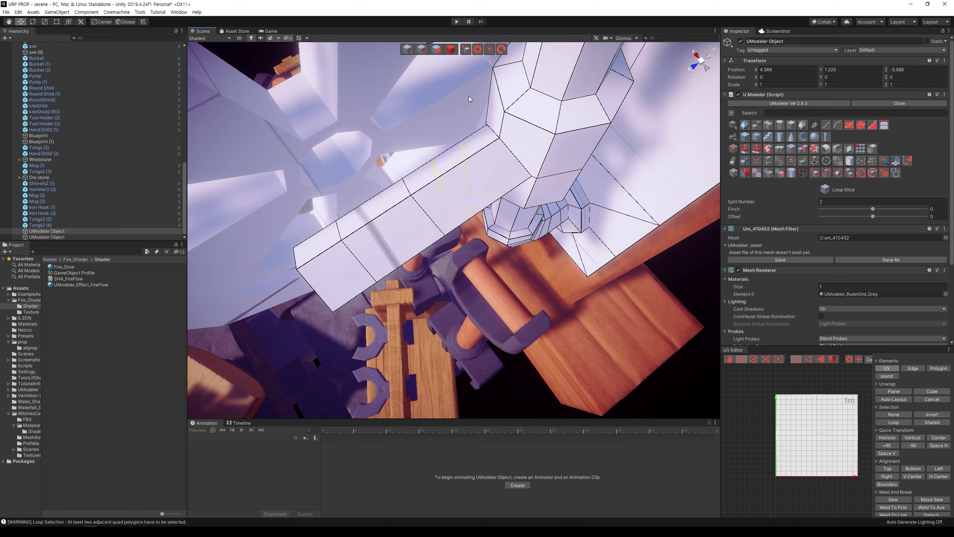
left_click(425, 49)
left_click(427, 214)
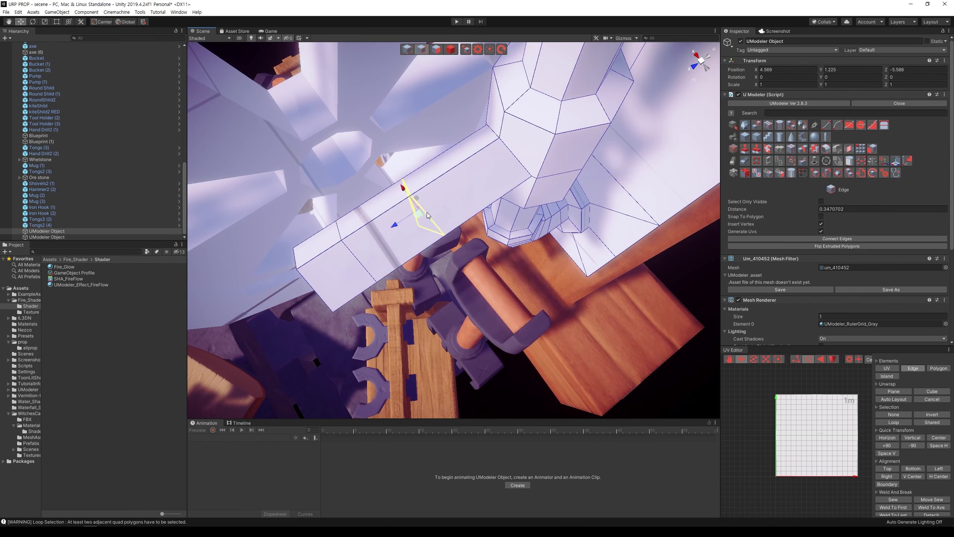
left_click(862, 164)
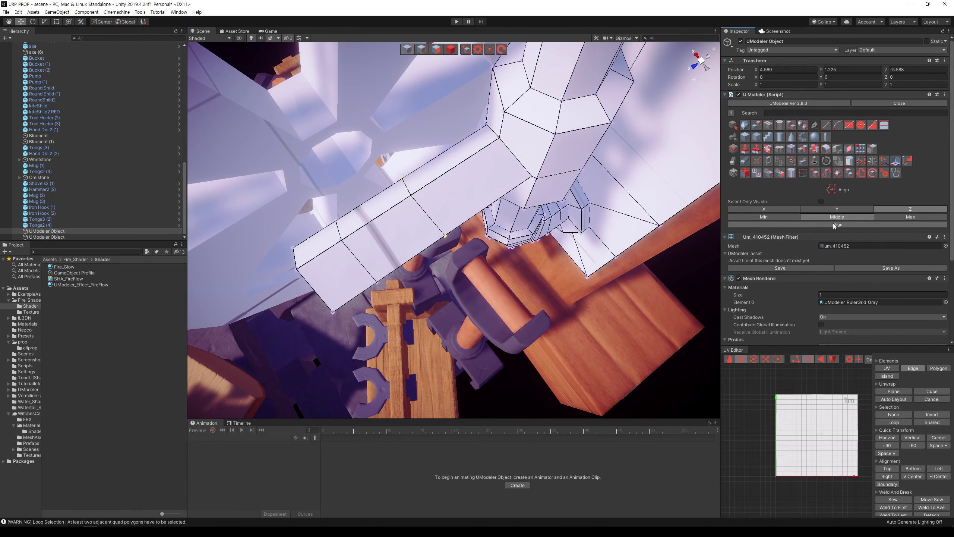
left_click(856, 225)
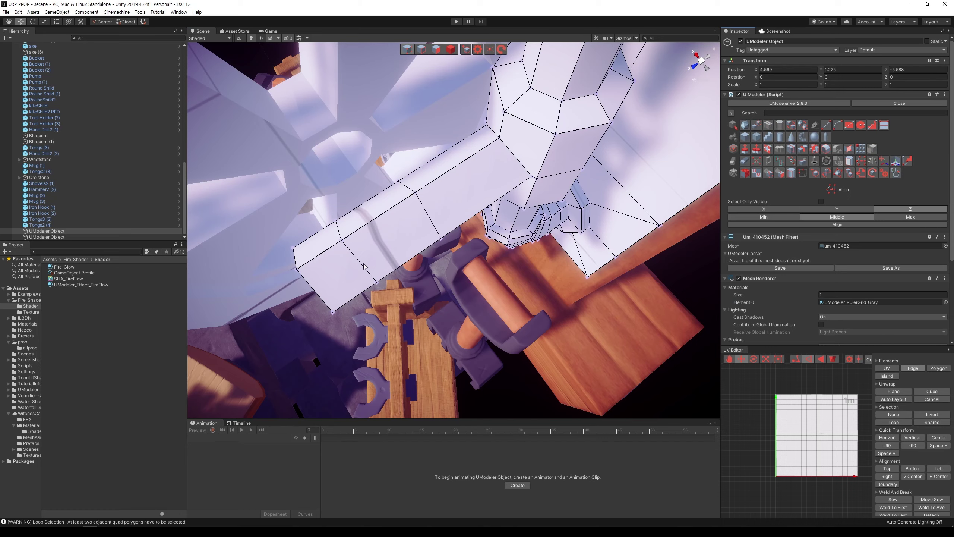
Straighten the second new edge on the arm with Align.
left_click(422, 50)
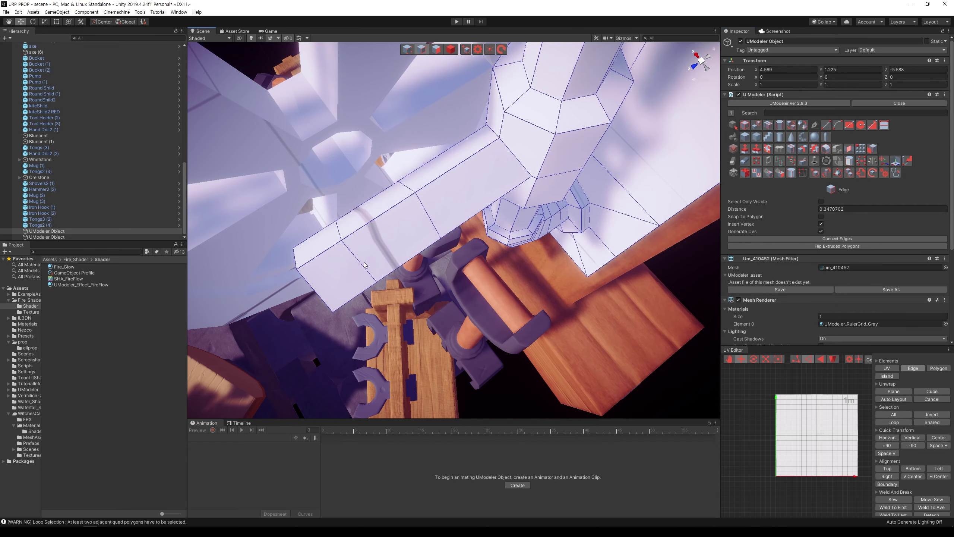
left_click(861, 162)
left_click(836, 225)
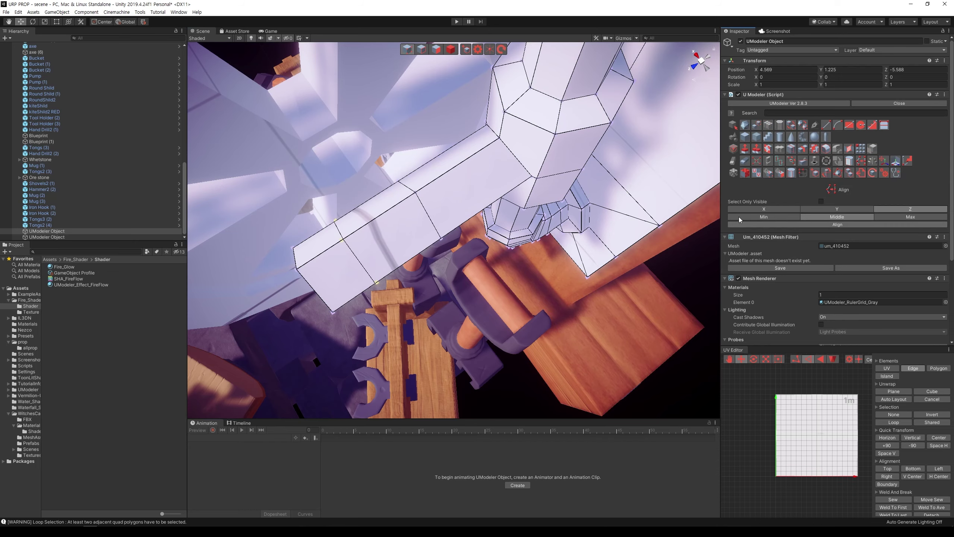
left_click(421, 53)
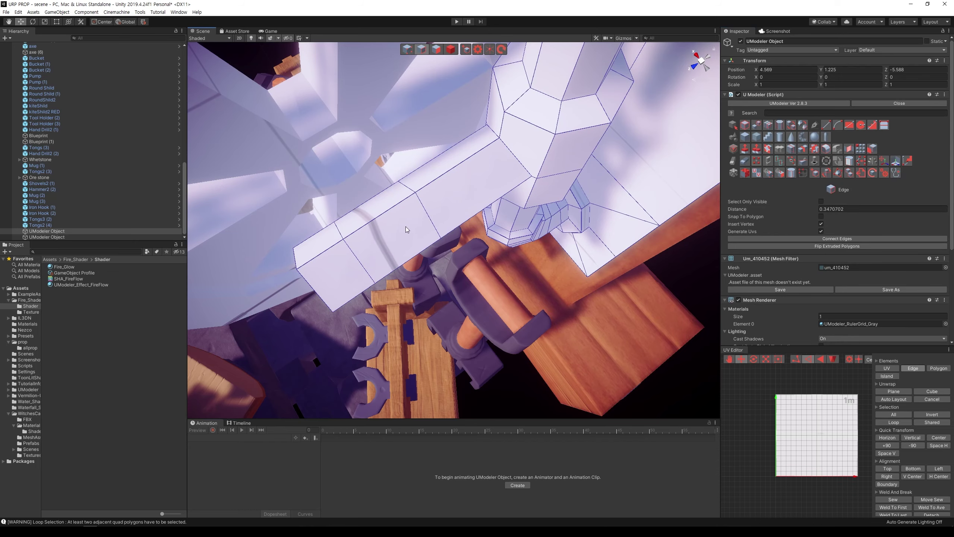
Insert one more edge loop across the hub arm.
left_click_drag(359, 264, 390, 286, "alt")
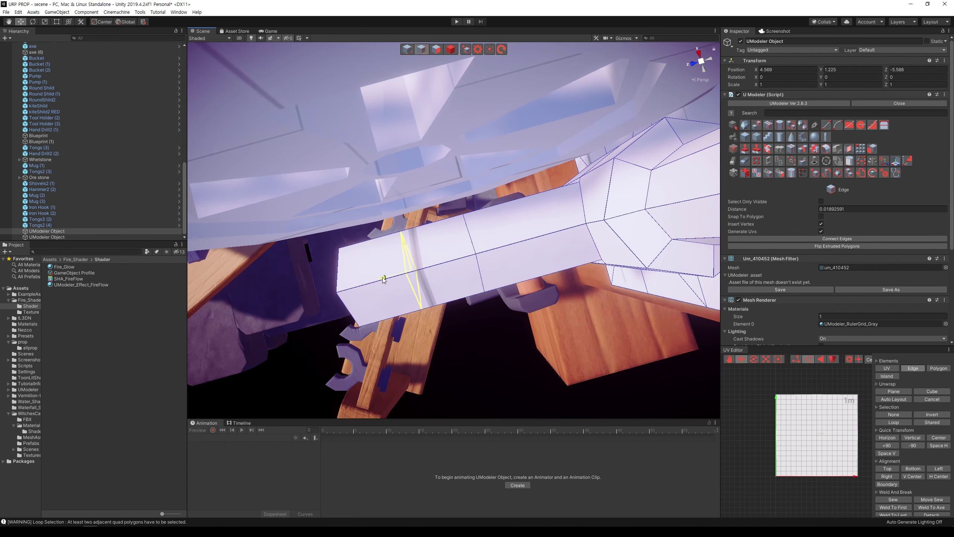
left_click(472, 240)
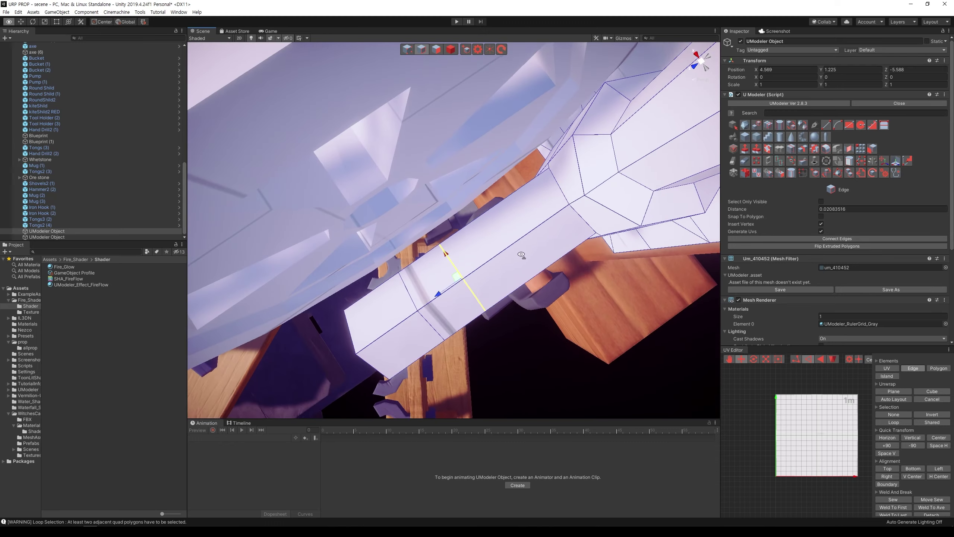
mouse_move(440, 264)
left_mouse_down("alt")
mouse_move(529, 246)
mouse_move(569, 147)
left_mouse_up("alt")
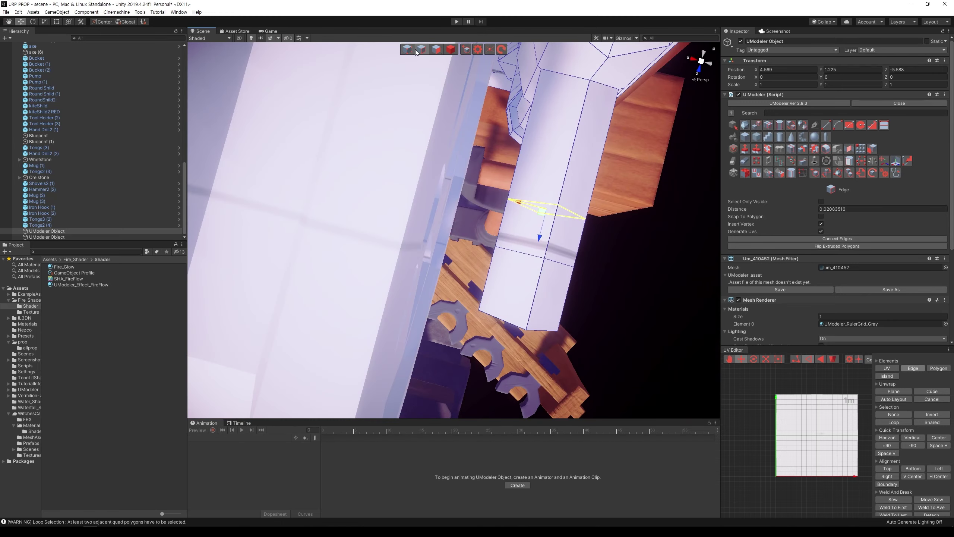
Extrude the arm face between the loops outward into a short square block.
left_click(436, 49)
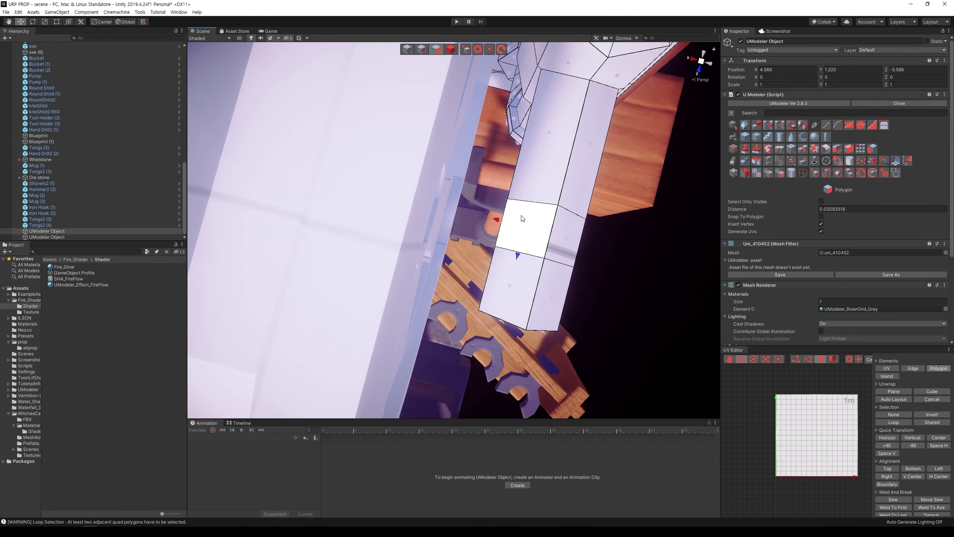
mouse_move(522, 213)
left_mouse_down("alt")
mouse_move(595, 242)
mouse_move(573, 213)
mouse_move(570, 173)
mouse_move(597, 121)
mouse_move(608, 129)
left_mouse_up("alt")
mouse_move(534, 250)
left_mouse_down("alt")
mouse_move(503, 268)
mouse_move(450, 330)
mouse_move(443, 263)
mouse_move(259, 254)
left_mouse_up("alt")
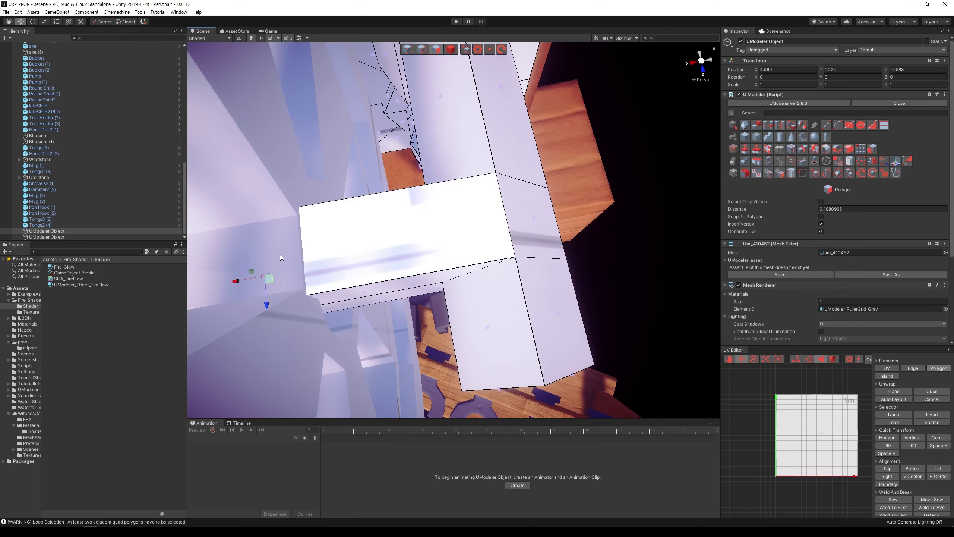
mouse_move(280, 255)
left_mouse_down("alt")
mouse_move(535, 160)
mouse_move(522, 182)
left_mouse_up("alt")
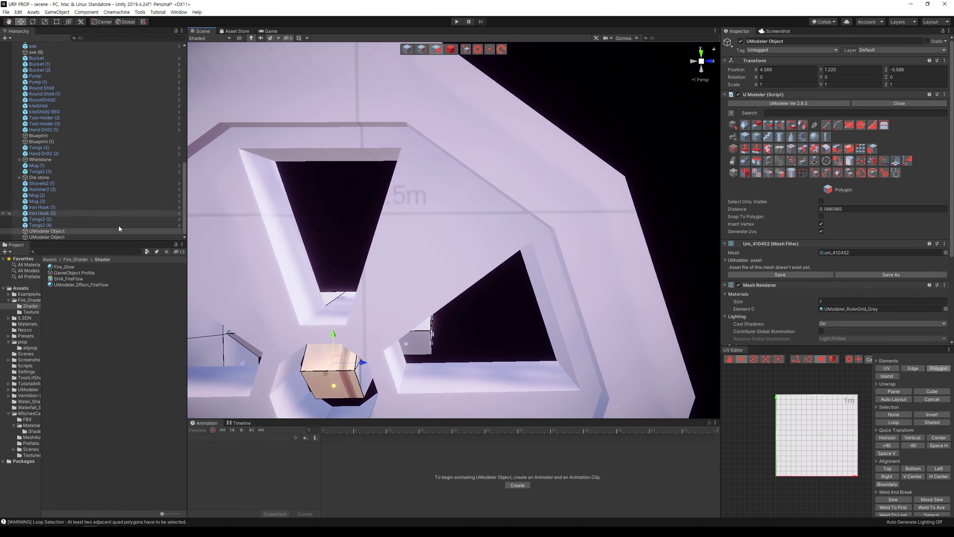
Select the spoked wheel object and raise it to Y 0.594.
double_click(73, 237)
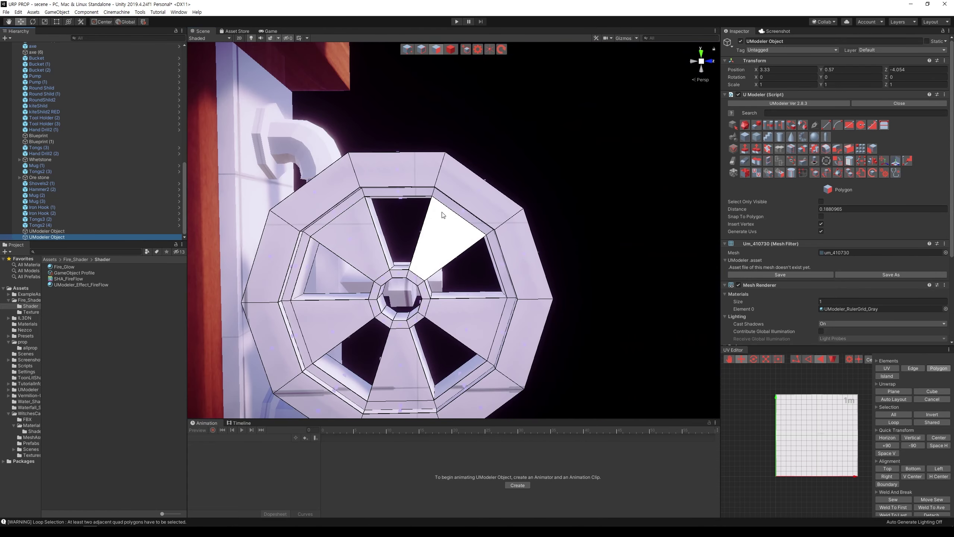
left_click(449, 51)
left_click_drag(402, 270, 402, 264)
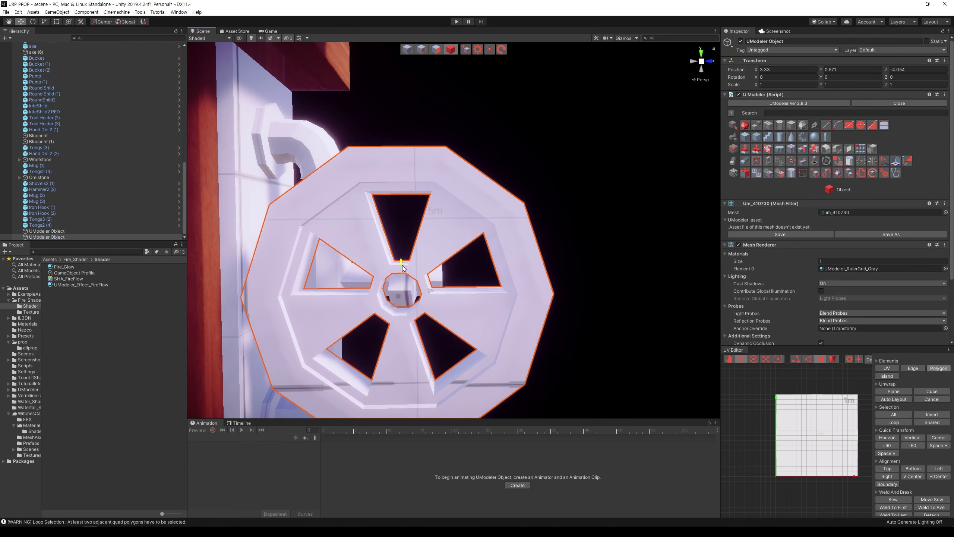
middle_click_drag(468, 277, 483, 179)
mouse_move(406, 289)
left_mouse_down()
mouse_move(488, 335)
mouse_move(353, 312)
left_mouse_up()
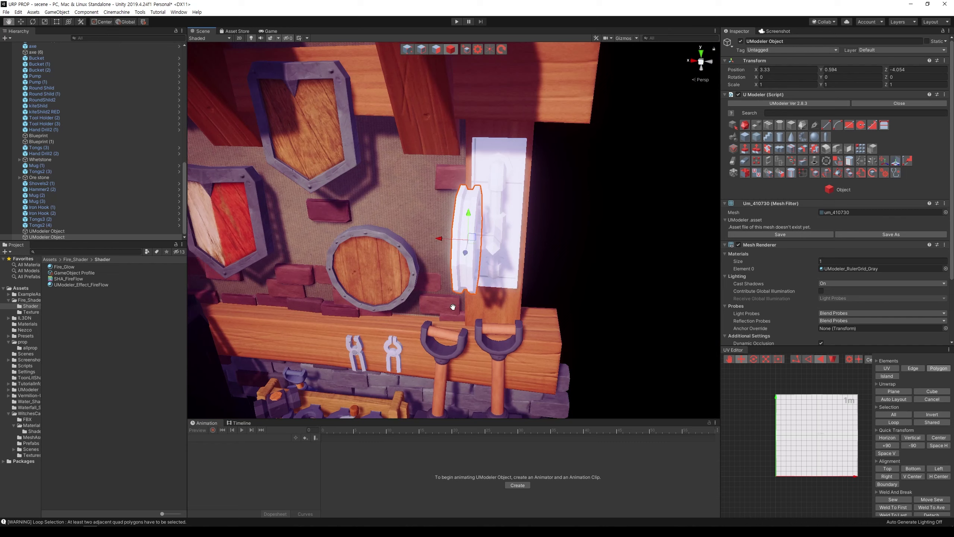
Nudge the wheel along X to 3.292 to match the hub, then reselect the arm object.
middle_click_drag(453, 307, 445, 325)
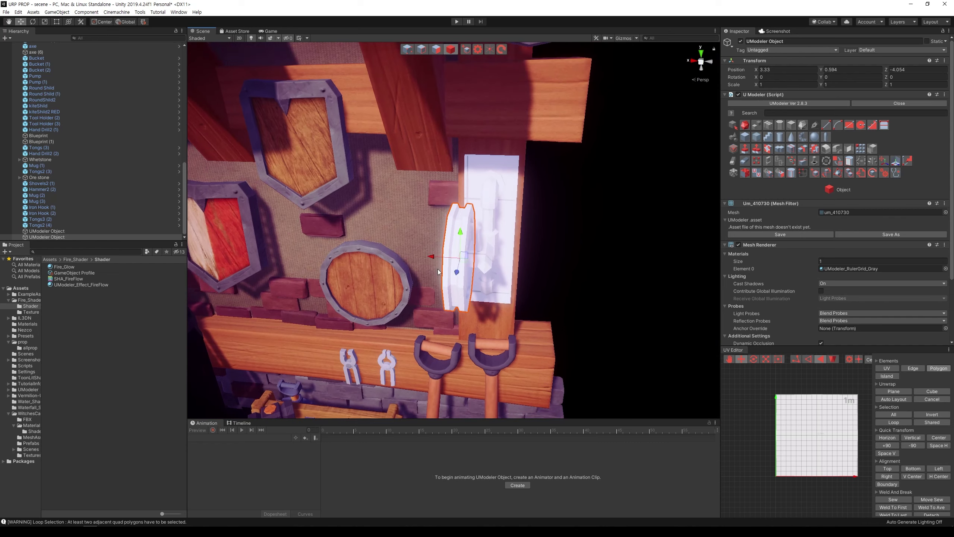
left_click_drag(433, 257, 440, 255)
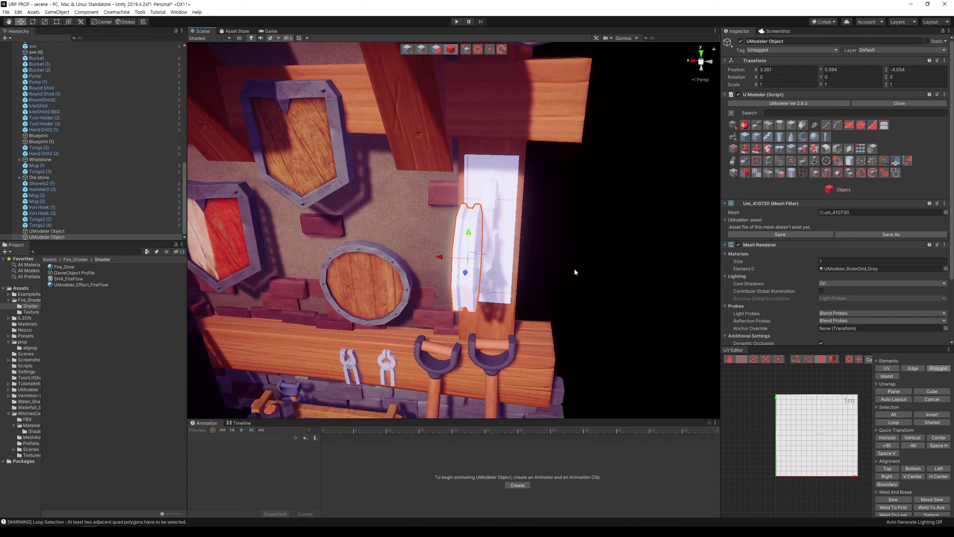
scroll(573, 267, "up", 5)
middle_click_drag(595, 272, 566, 281)
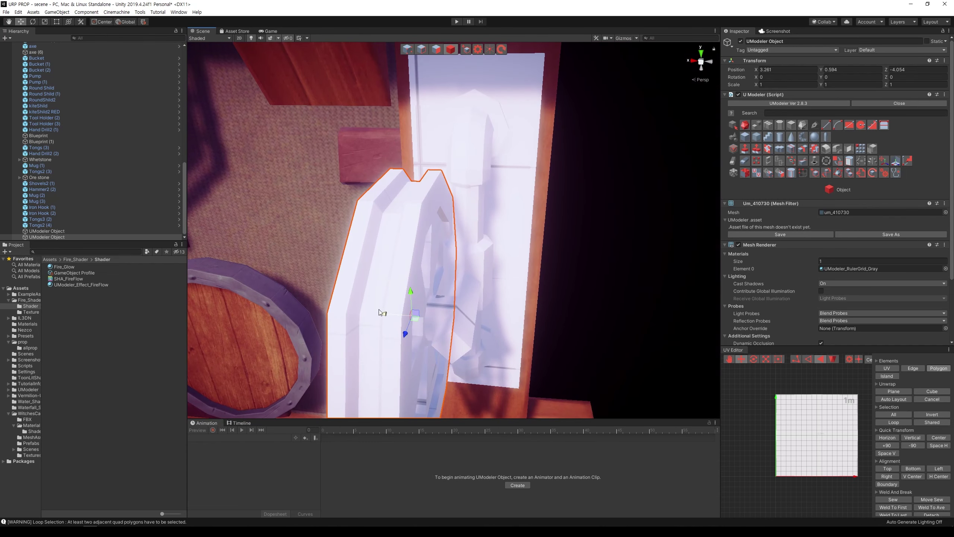
mouse_move(390, 316)
left_mouse_down()
mouse_move(383, 314)
mouse_move(538, 315)
mouse_move(404, 350)
left_mouse_up()
middle_click_drag(404, 349, 679, 144)
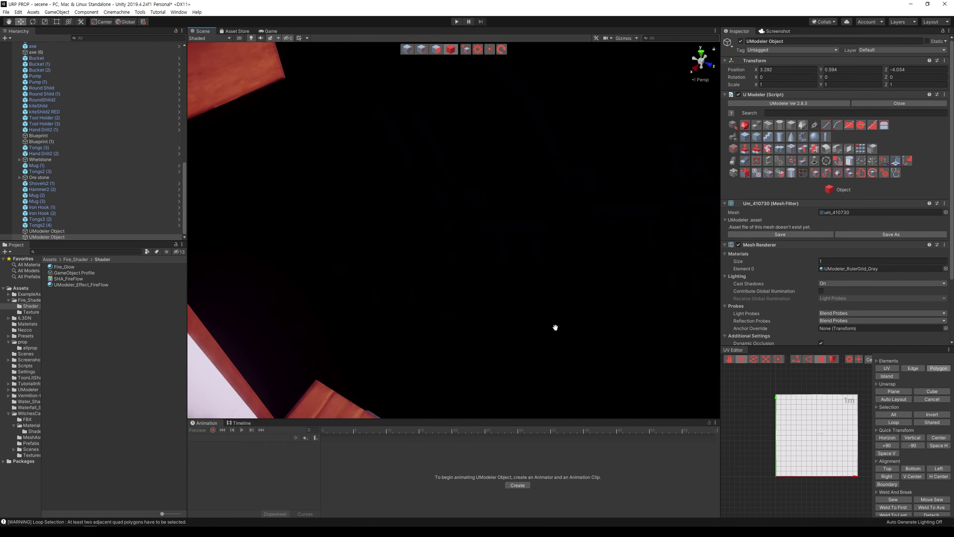
left_click_drag(679, 145, 558, 173, "alt")
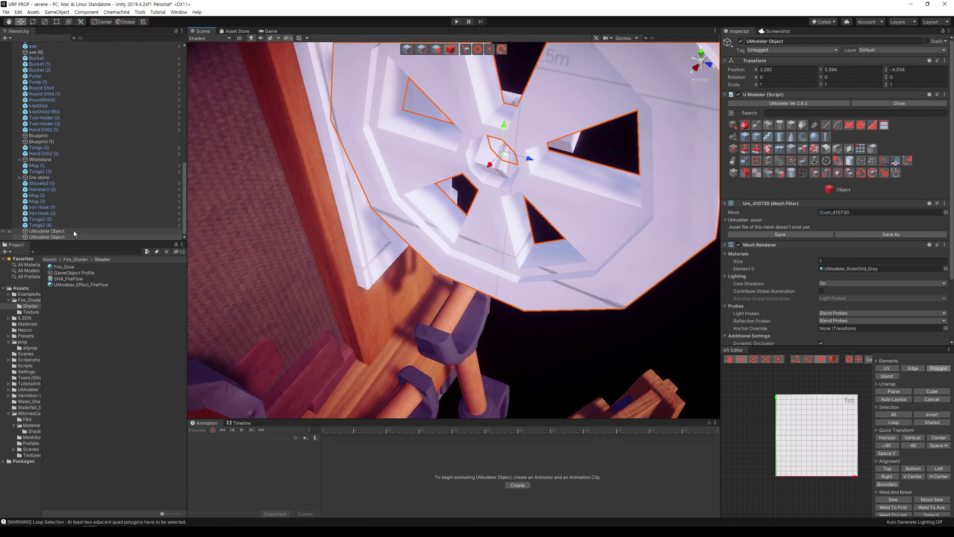
left_click(73, 231)
Select two faces of the arm's small hub cube and align them on the X axis.
key("f")
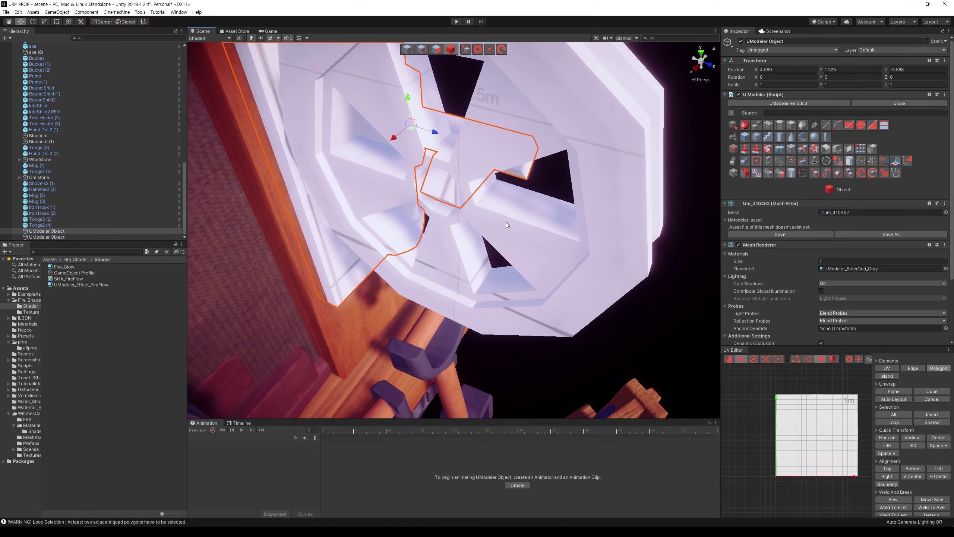
left_click(431, 53)
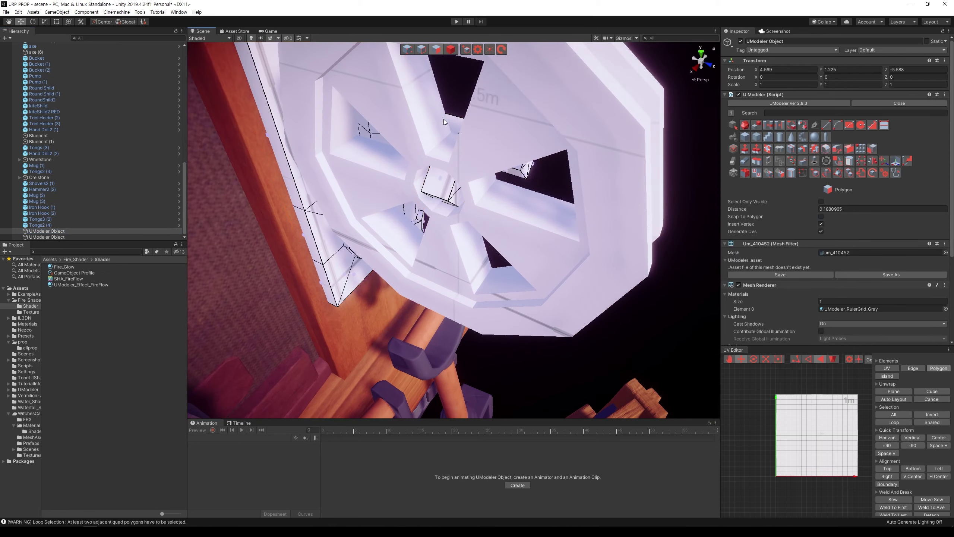
left_click(437, 183)
mouse_move(437, 183)
middle_mouse_down()
mouse_move(491, 123)
mouse_move(481, 94)
middle_mouse_up()
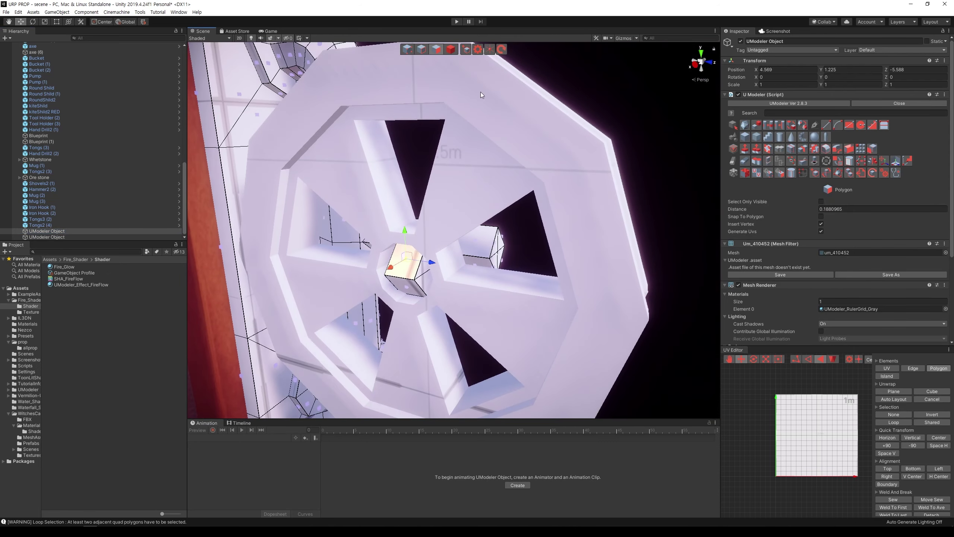
left_click(390, 290, "shift")
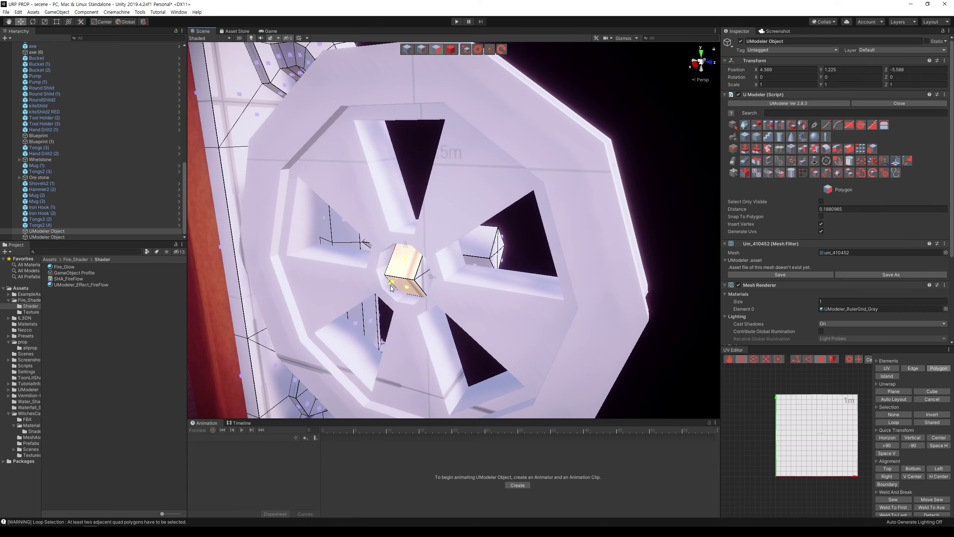
scroll(391, 290, "up", 3)
mouse_move(391, 290)
middle_mouse_down()
mouse_move(402, 253)
mouse_move(143, 226)
middle_mouse_up()
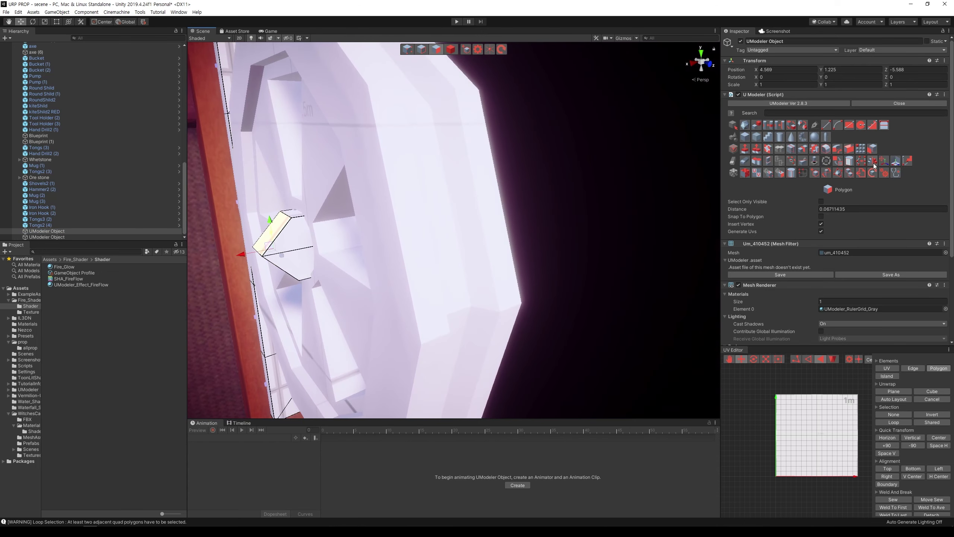
left_click(873, 163)
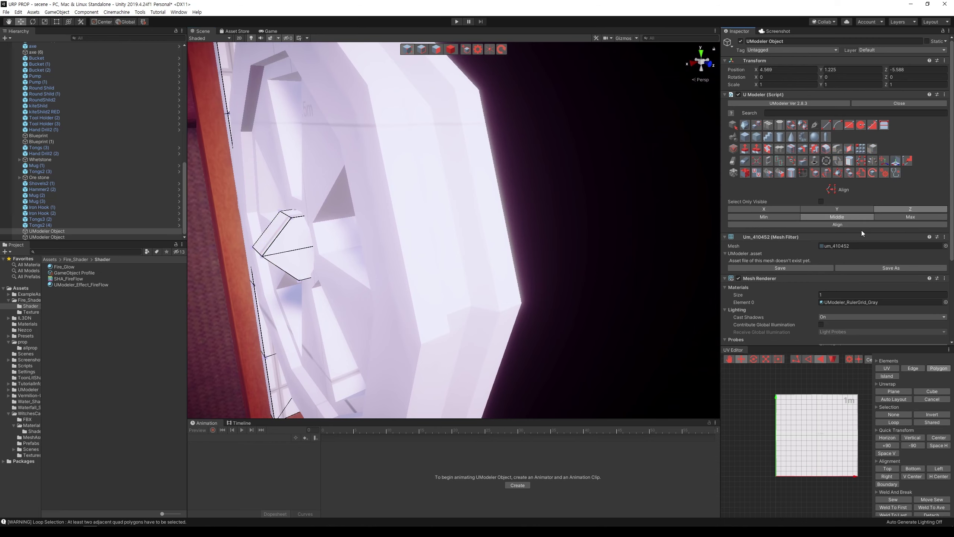
left_click(785, 209)
left_click(834, 225)
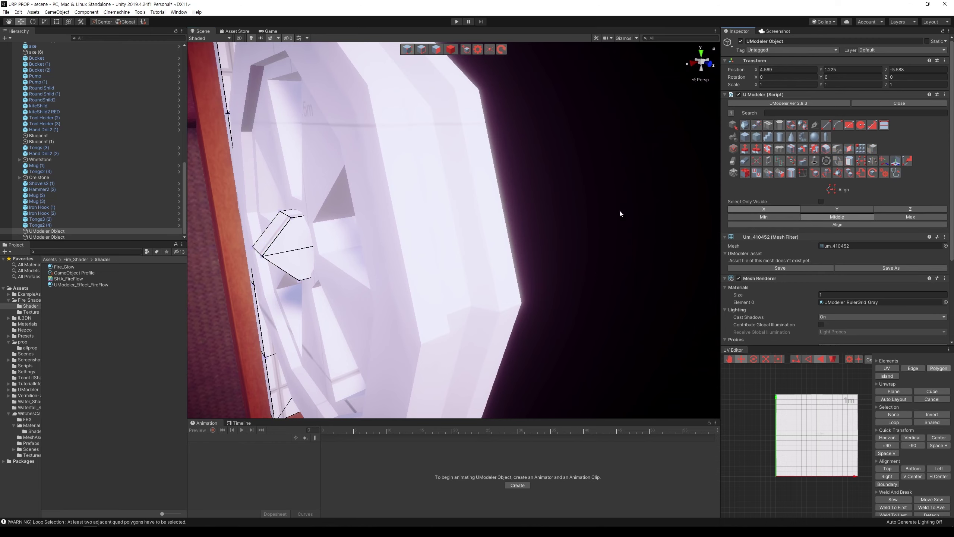
mouse_move(620, 213)
left_mouse_down("alt")
mouse_move(412, 194)
mouse_move(420, 143)
mouse_move(512, 288)
left_mouse_up("alt")
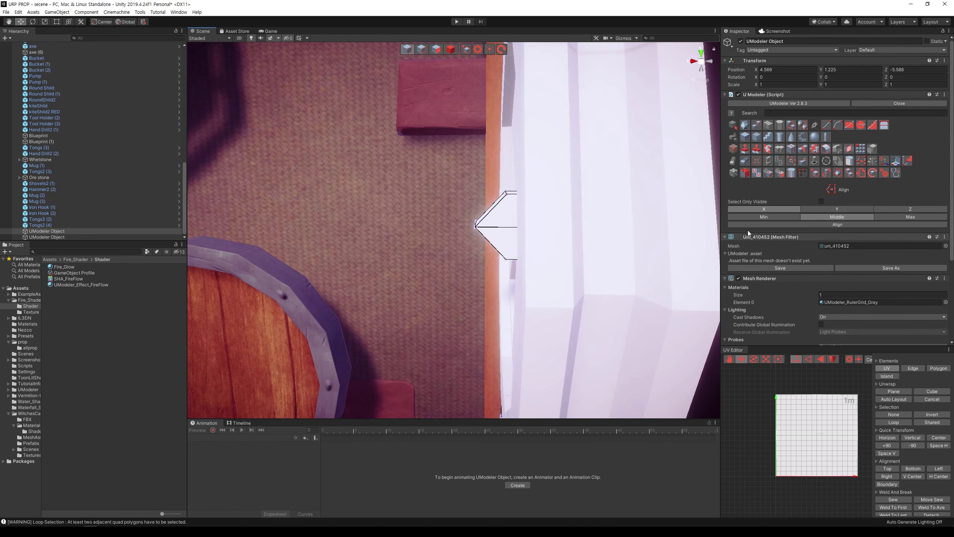
Select the pointed profile's tip and lower-right vertices, then orbit back to the wheel.
left_click(408, 51)
left_click_drag(446, 182, 512, 279)
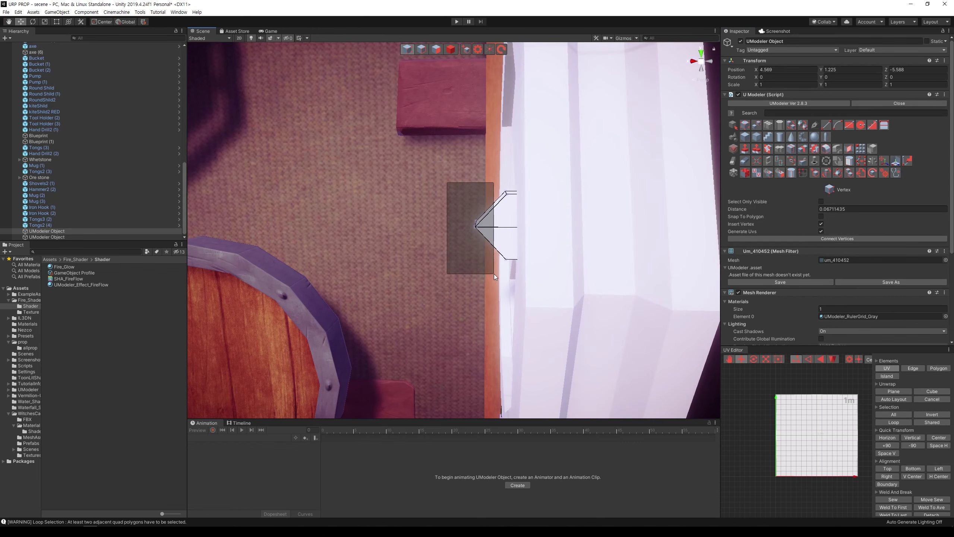
left_click(506, 260)
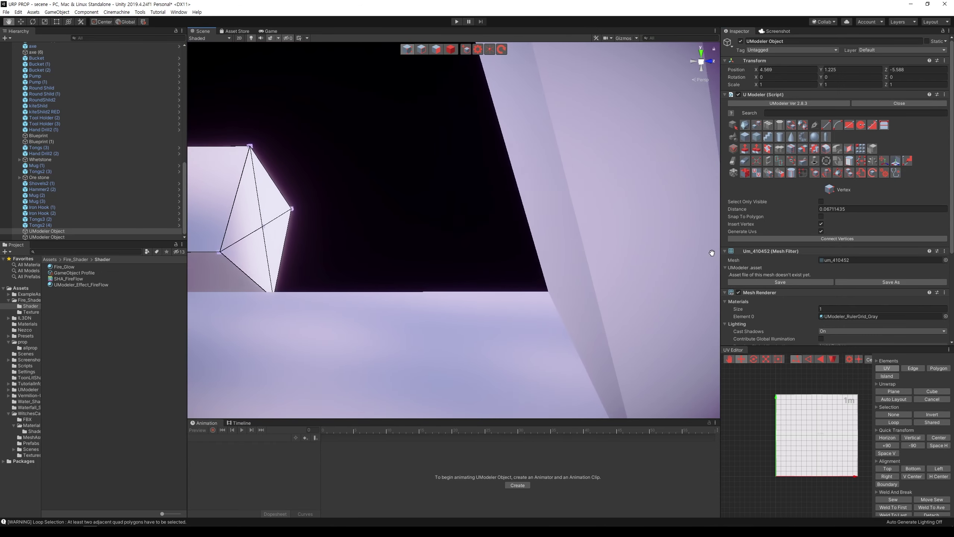
left_click_drag(487, 262, 517, 220, "alt")
Delete a square face and a triangular face from the hub cube.
scroll(521, 218, "up", 3)
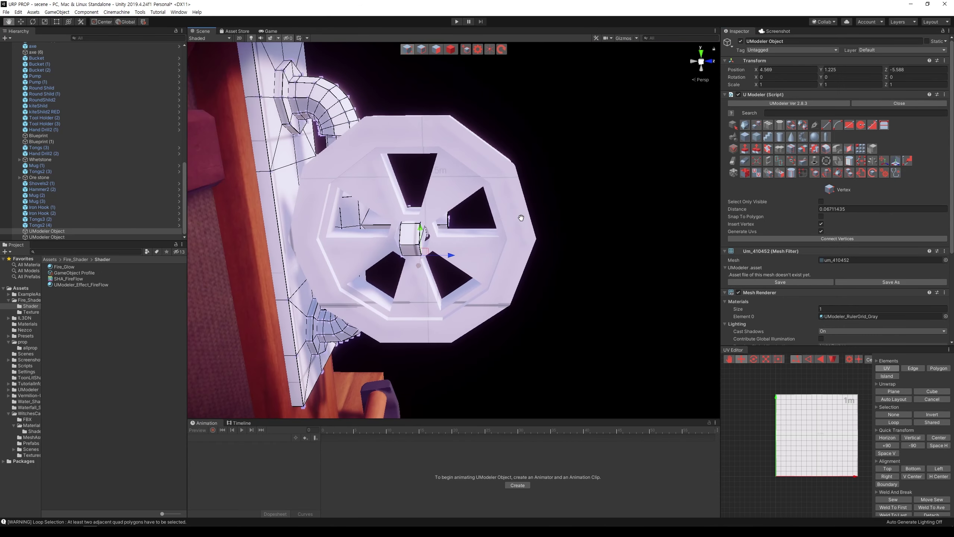
left_click(521, 214)
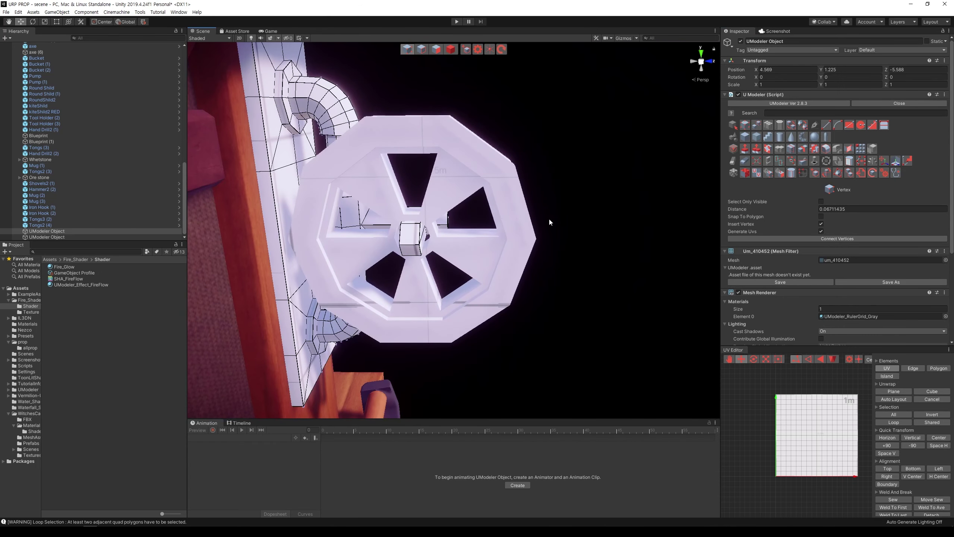
left_click(420, 48)
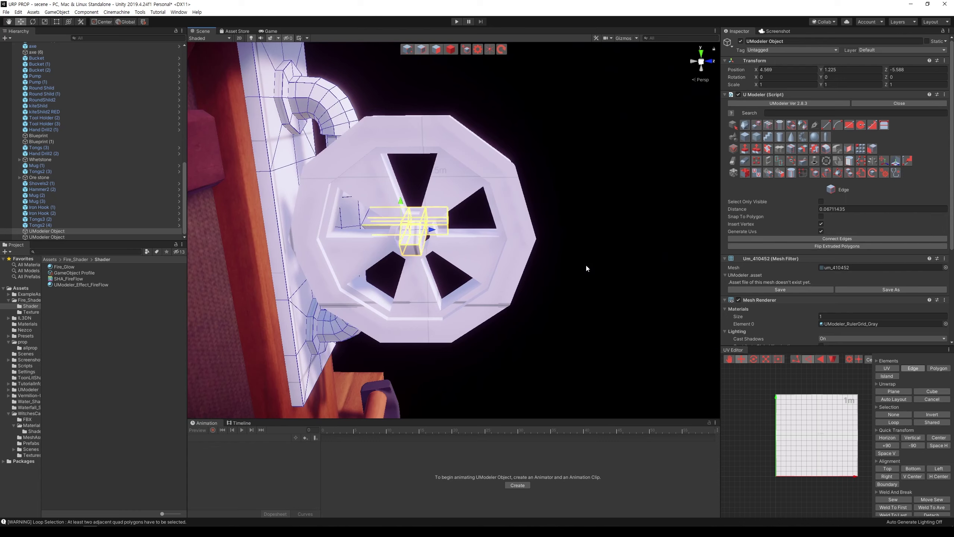
left_click(616, 241)
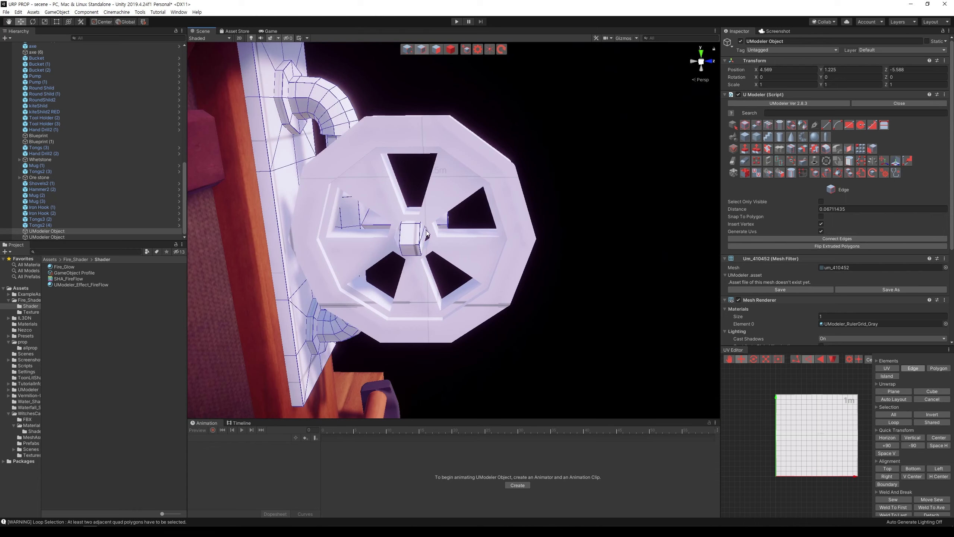
left_click(441, 50)
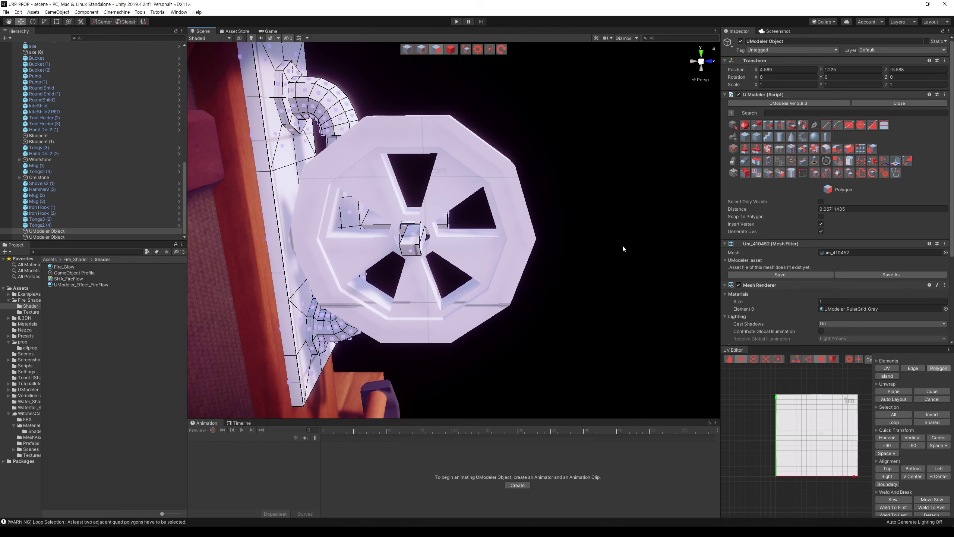
middle_click_drag(623, 244, 544, 239)
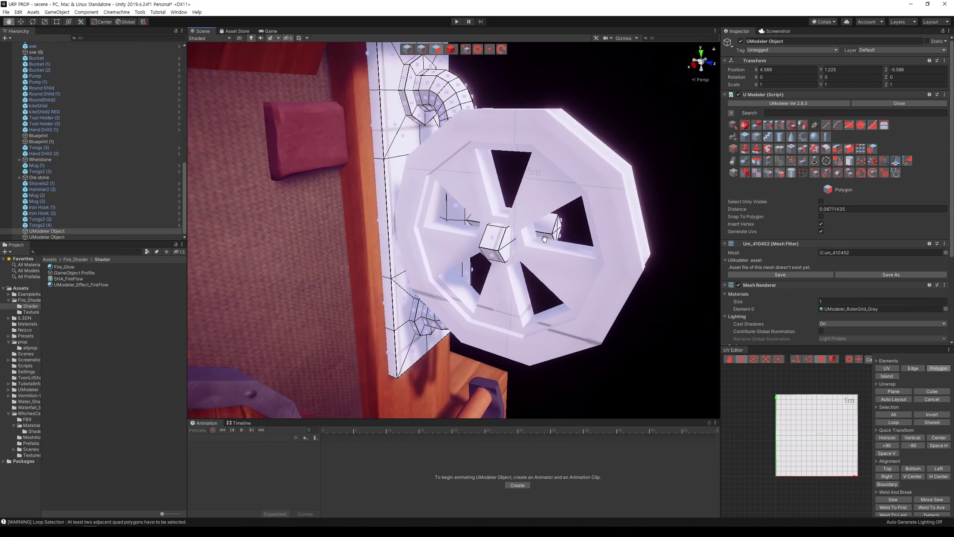
scroll(544, 236, "down", 2)
scroll(544, 235, "up", 6)
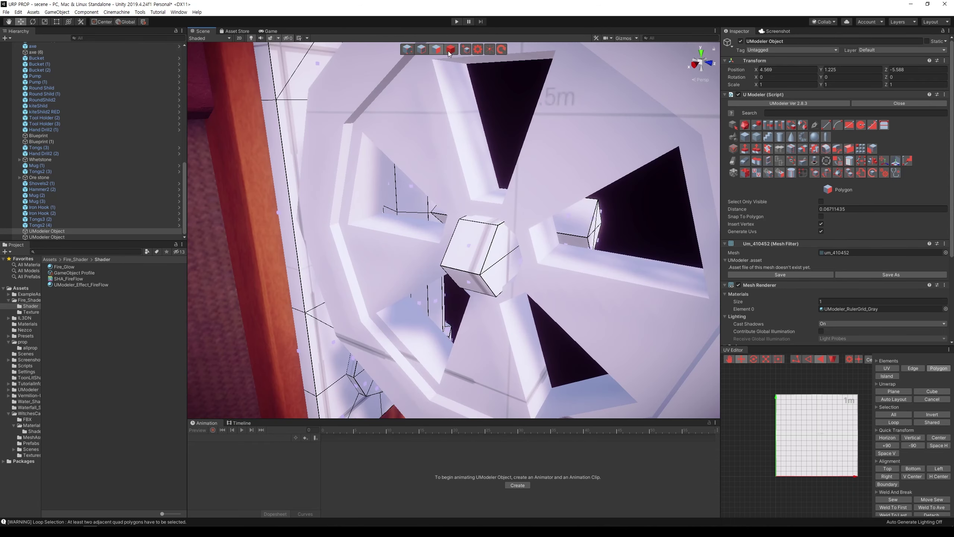
left_click(417, 49)
left_click(456, 277)
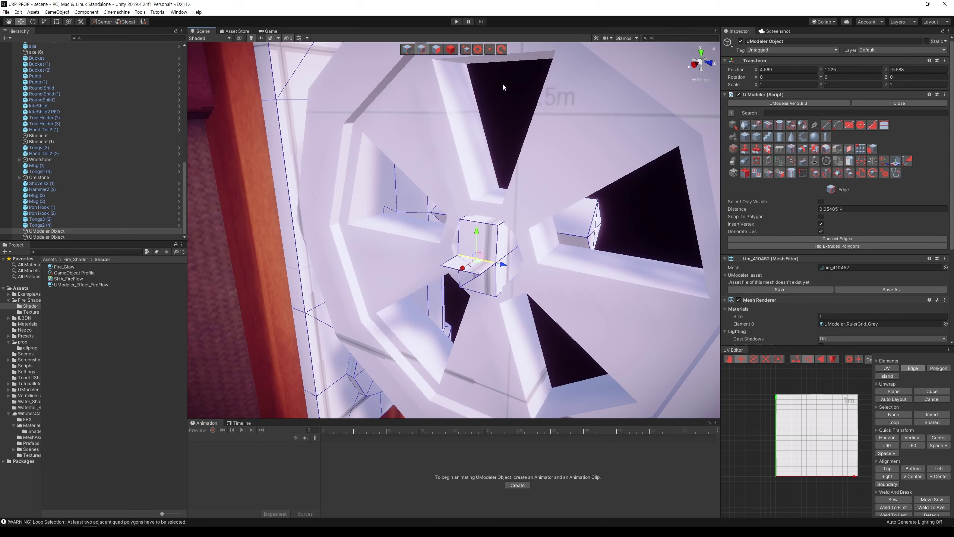
left_click(441, 51)
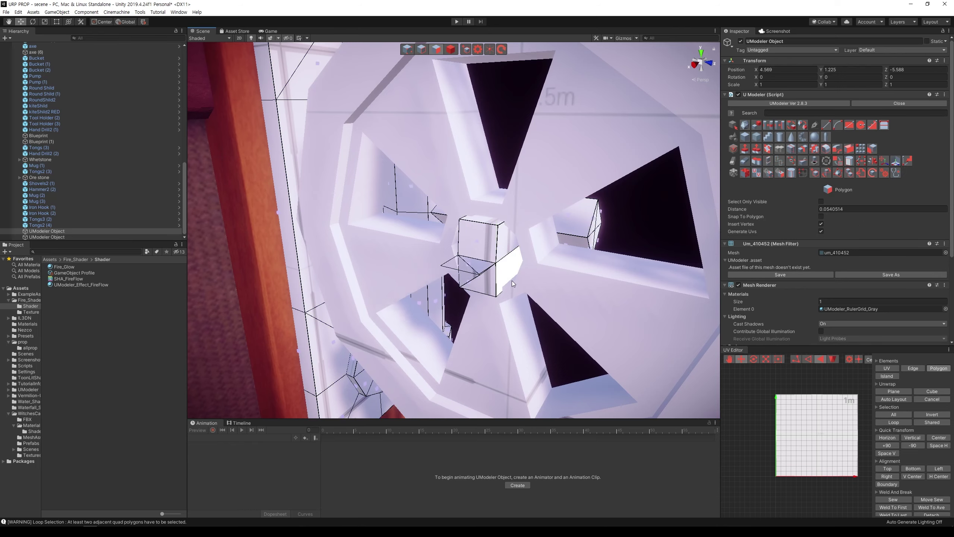
left_click(464, 268)
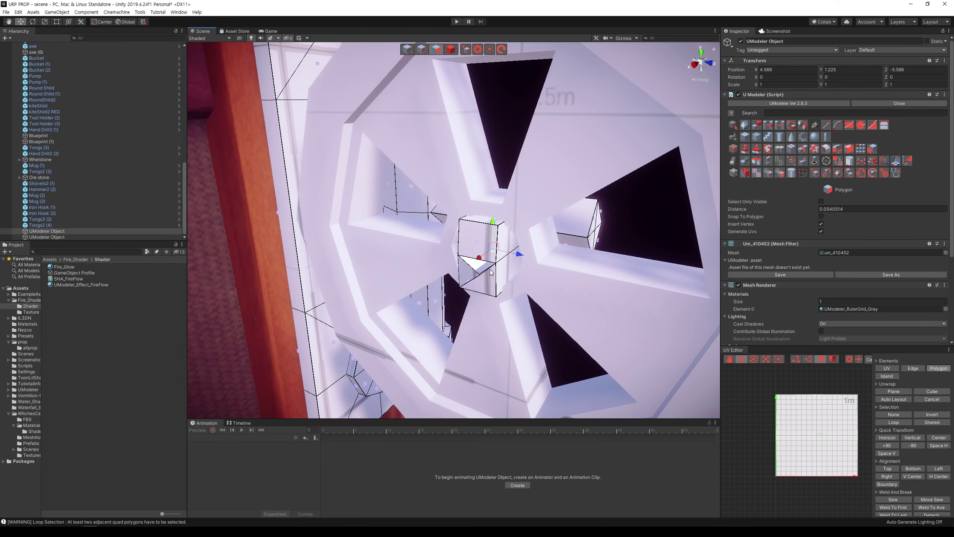
left_click_drag(490, 272, 555, 118, "alt")
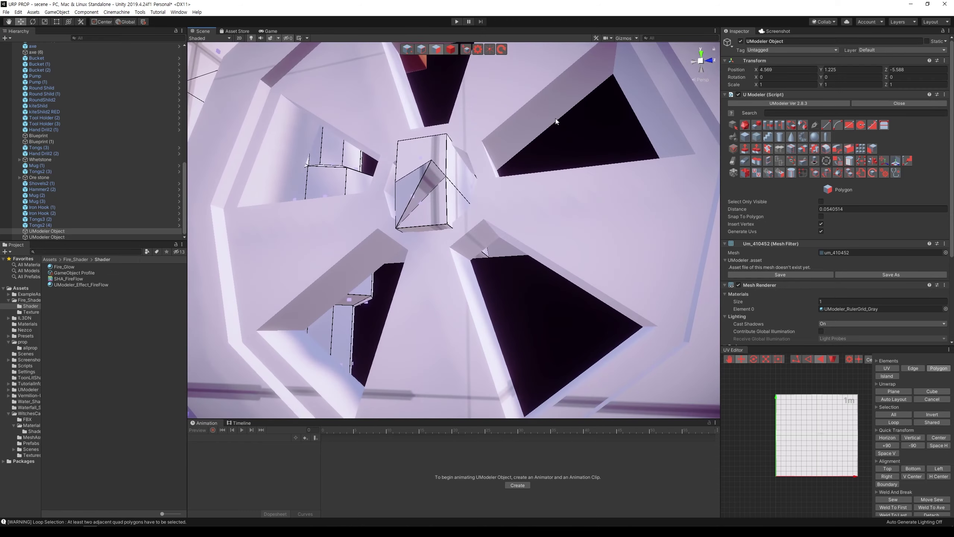
left_click(427, 192)
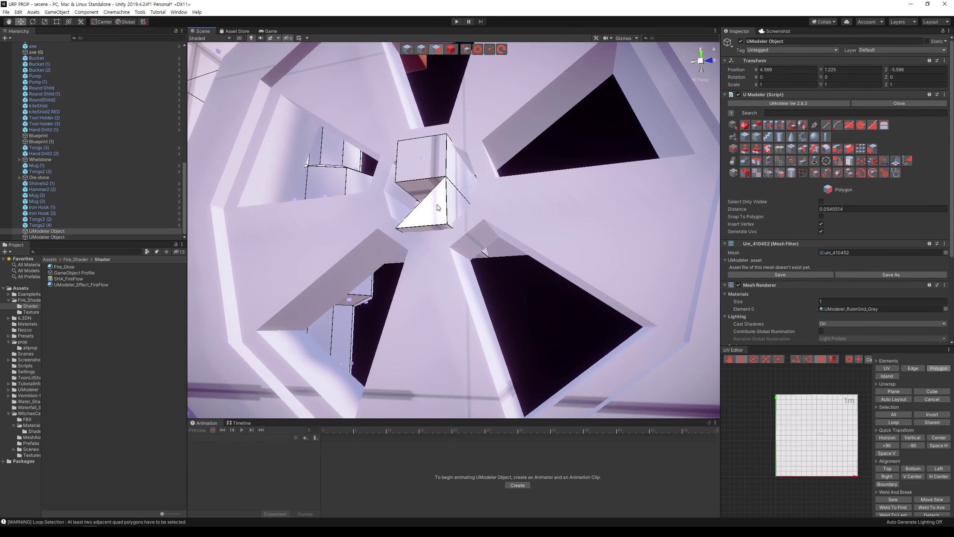
left_click_drag(439, 209, 414, 235, "alt")
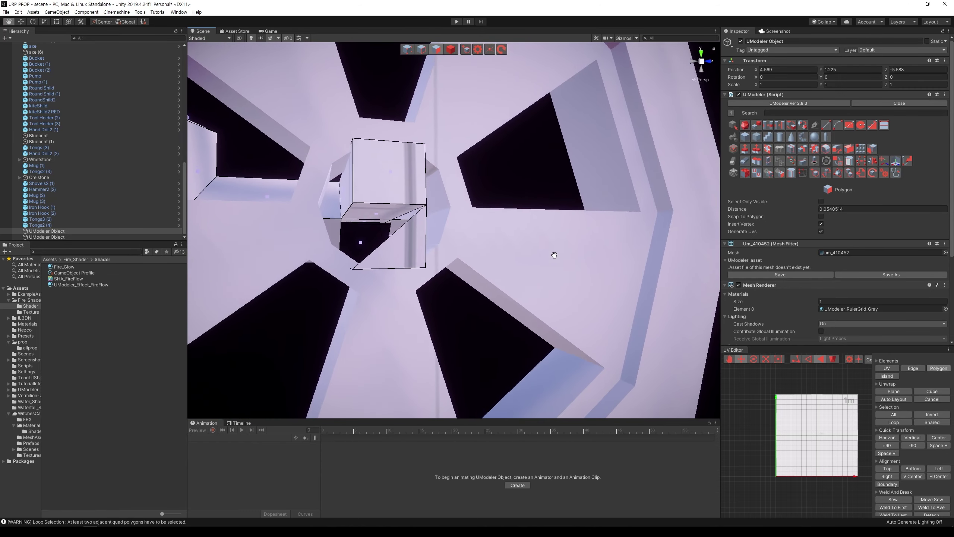
left_click_drag(466, 249, 469, 268, "alt")
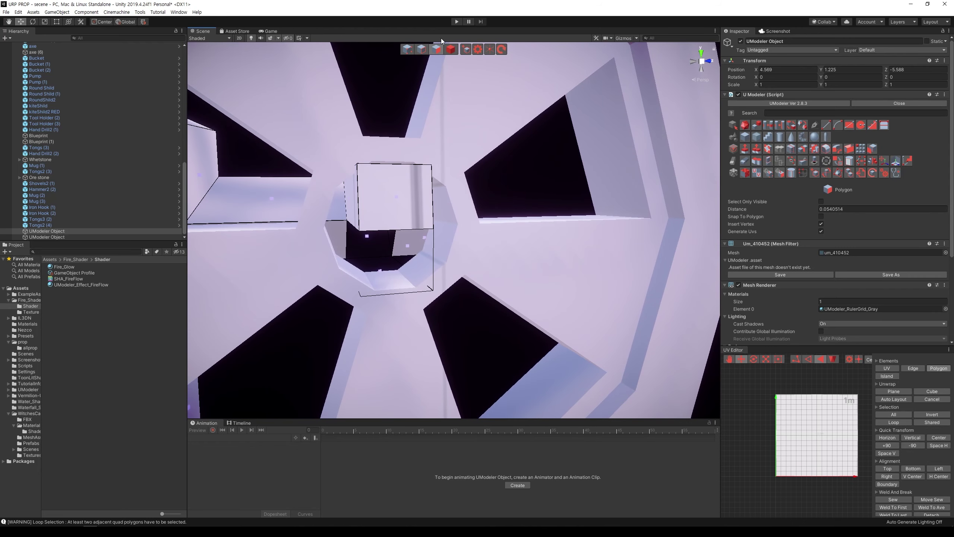
Connect two pairs of opposite edges on the hub cube to split it across the middle.
left_click(422, 50)
left_click(354, 228)
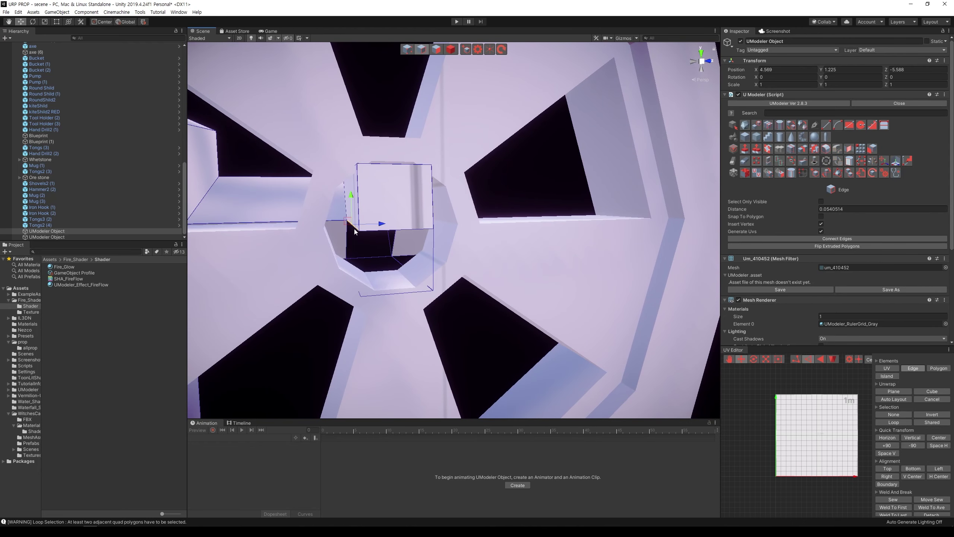
left_click(358, 294, "shift")
left_click(850, 153)
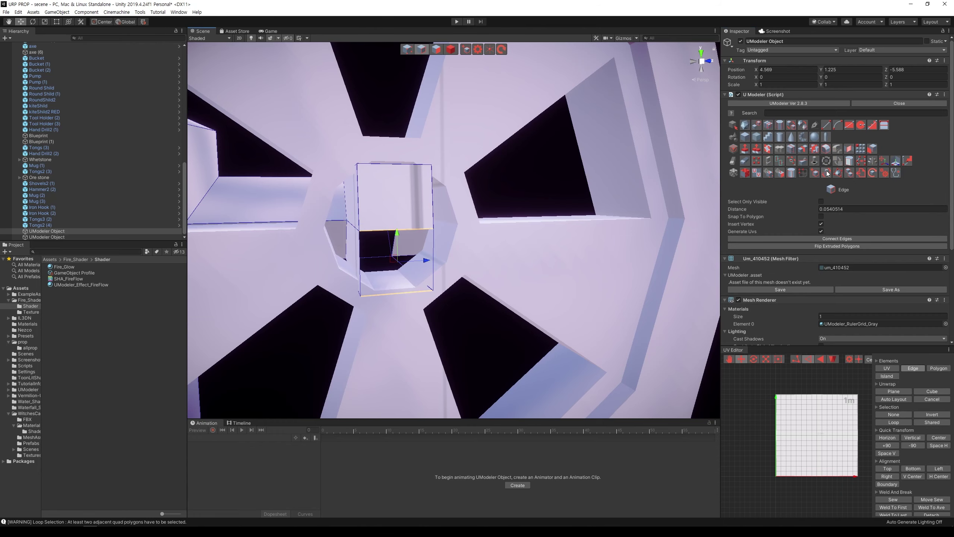
left_click(847, 149)
scroll(450, 226, "down", 5)
mouse_move(488, 225)
middle_mouse_down()
mouse_move(383, 207)
mouse_move(249, 226)
mouse_move(383, 225)
middle_mouse_up()
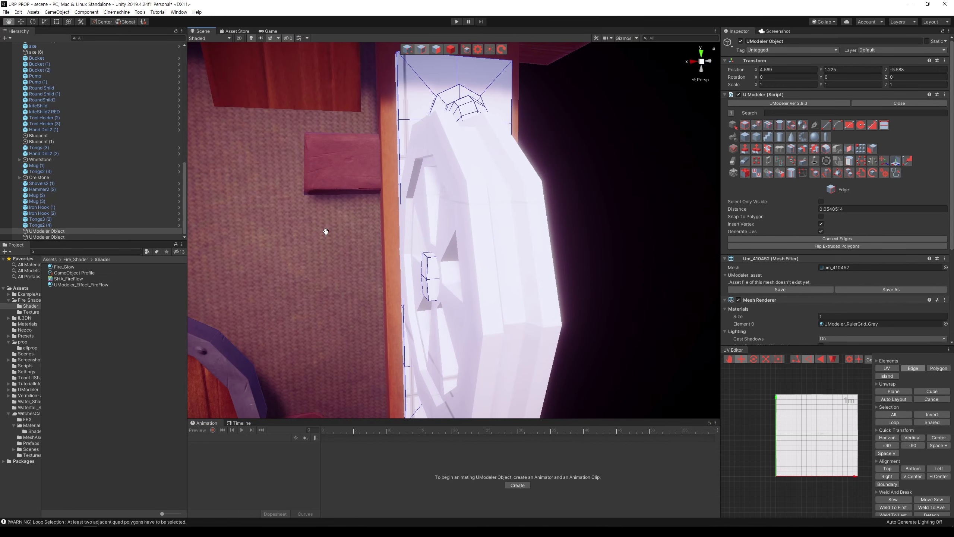
left_click_drag(383, 225, 479, 234, "alt")
middle_click_drag(480, 235, 527, 230)
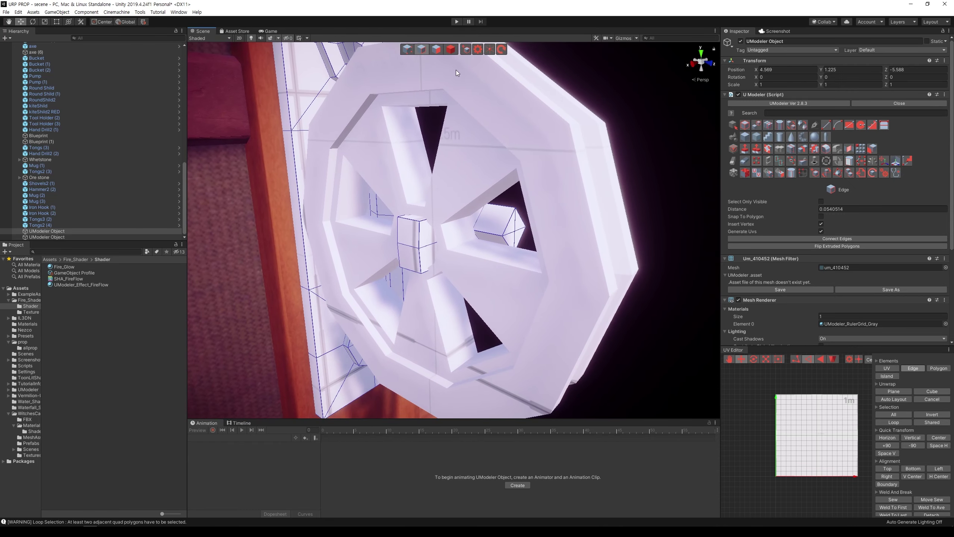
Scale up a hub face into a wider panel and push it outward.
left_click(437, 49)
left_click(413, 247)
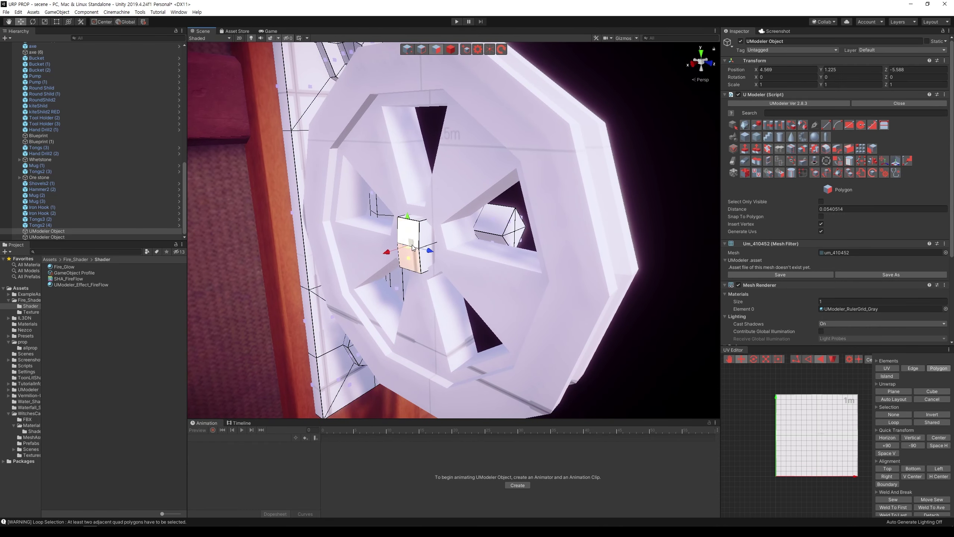
key("r")
left_click_drag(413, 247, 387, 257)
key("w")
mouse_move(388, 256)
middle_mouse_down()
mouse_move(536, 256)
mouse_move(538, 178)
middle_mouse_up()
scroll(591, 247, "up", 3)
Scale the hub box's side edges along X to give it a hexagonal profile.
left_click(421, 50)
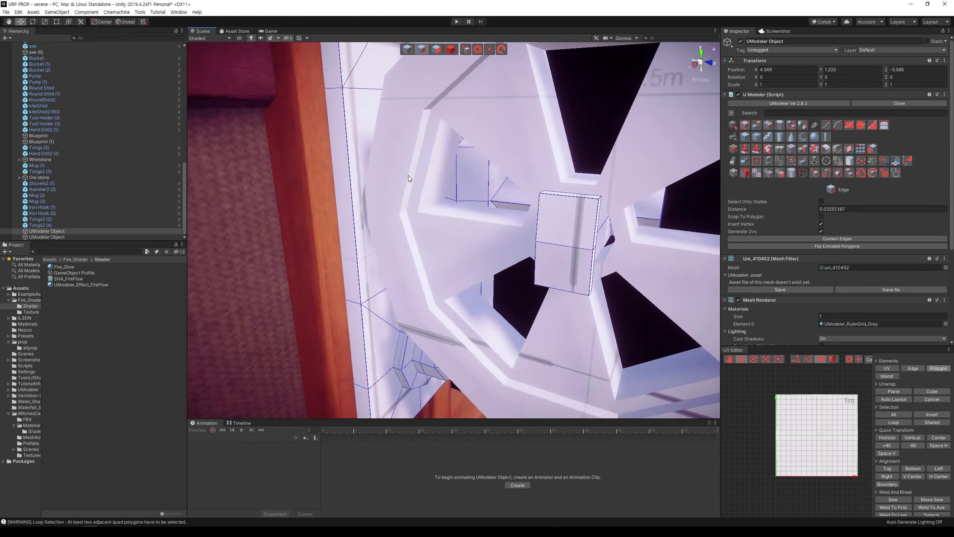
left_click_drag(408, 175, 392, 180, "alt")
left_click(453, 208)
mouse_move(453, 207)
left_mouse_down("alt")
mouse_move(424, 229)
mouse_move(504, 230)
left_mouse_up("alt")
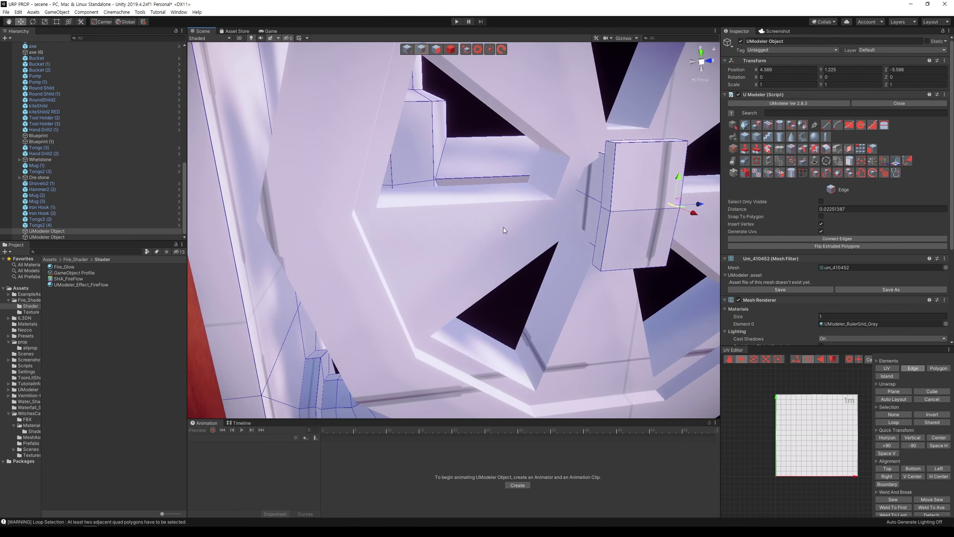
left_click(598, 212)
left_click_drag(598, 212, 555, 224, "alt")
key("r")
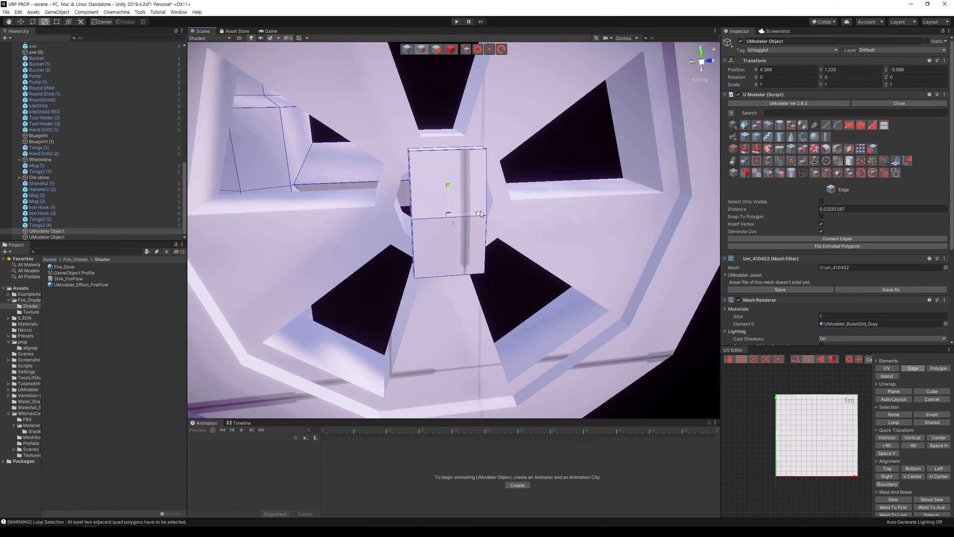
left_click_drag(471, 215, 492, 215)
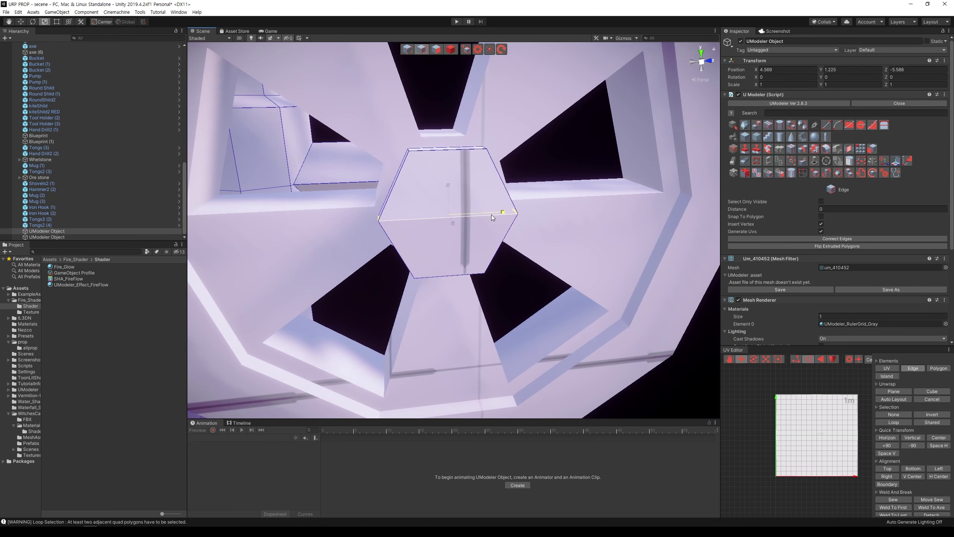
scroll(492, 215, "down", 5)
middle_click_drag(553, 233, 515, 236)
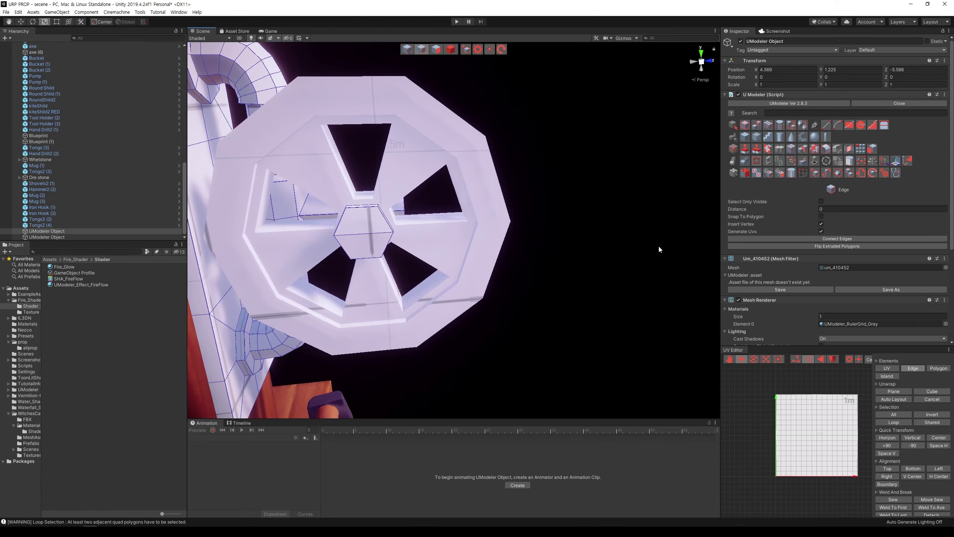
Orbit and zoom around the wheel to bring the hub into close view.
left_click_drag(658, 245, 375, 239, "alt")
scroll(374, 239, "down", 5)
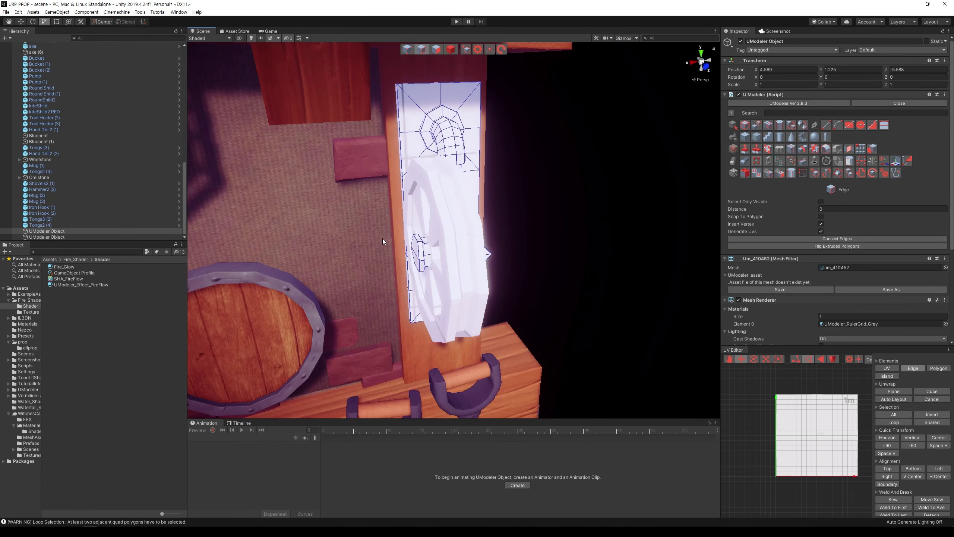
scroll(383, 239, "up", 2)
scroll(352, 238, "up", 2)
middle_click_drag(353, 238, 363, 239)
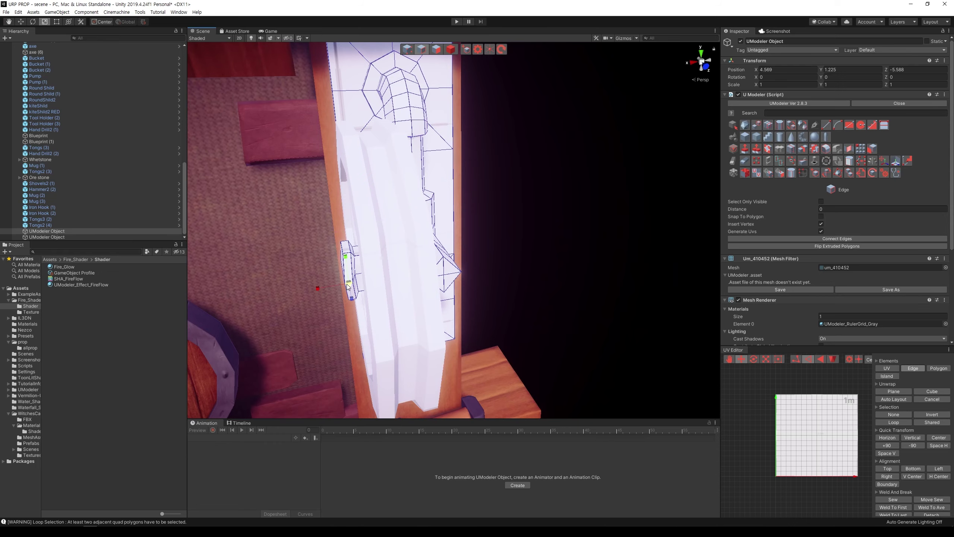
right_click_drag(348, 286, 434, 295)
scroll(609, 263, "down", 3)
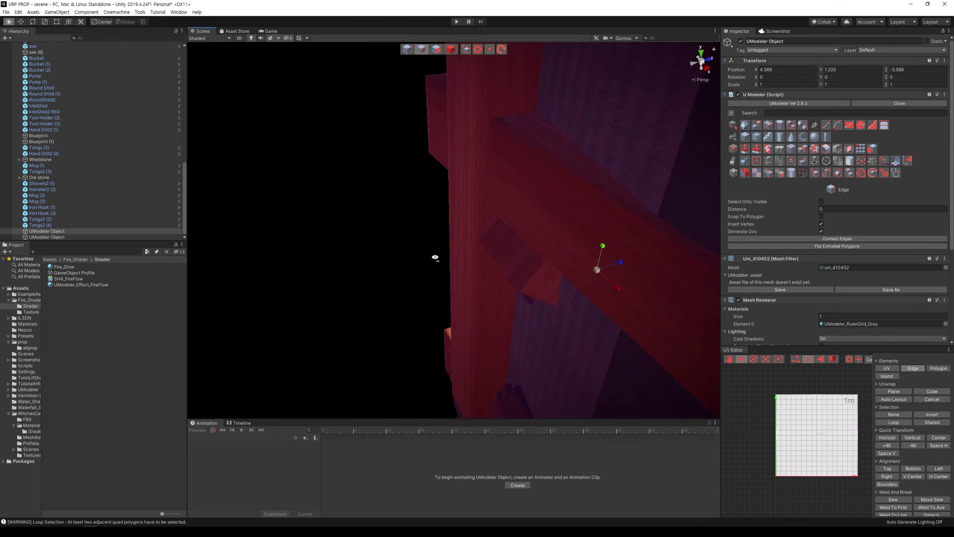
scroll(530, 286, "down", 3)
scroll(357, 263, "down", 5)
scroll(458, 252, "up", 10)
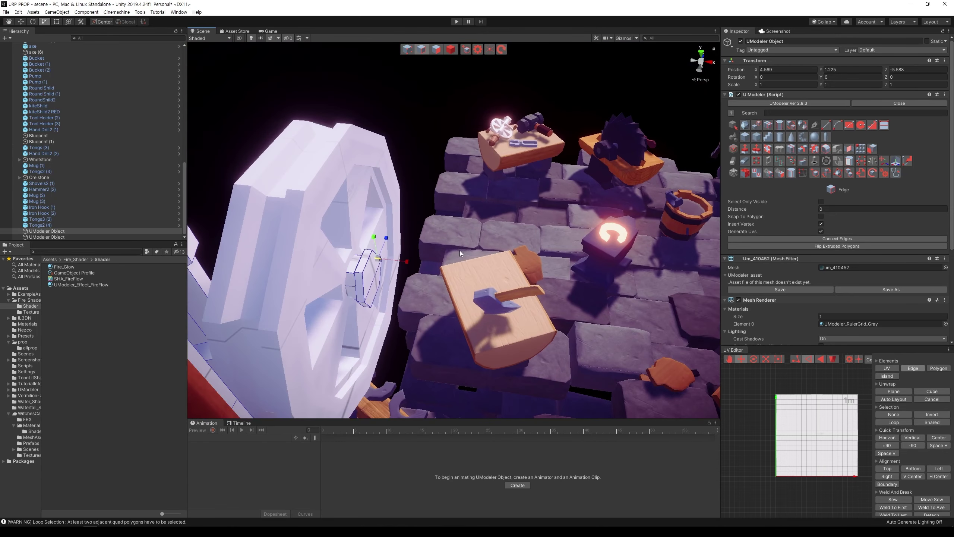
middle_click_drag(458, 252, 448, 255)
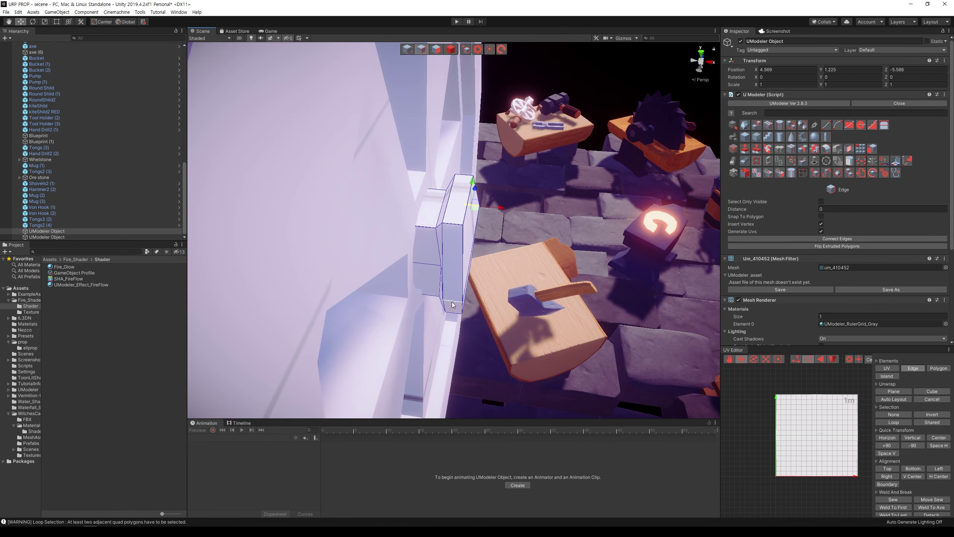
Add the bottom hub edge and offset the edges, then switch to Vertex mode near the wall.
left_click(452, 304, "shift")
left_click_drag(492, 253, 488, 253)
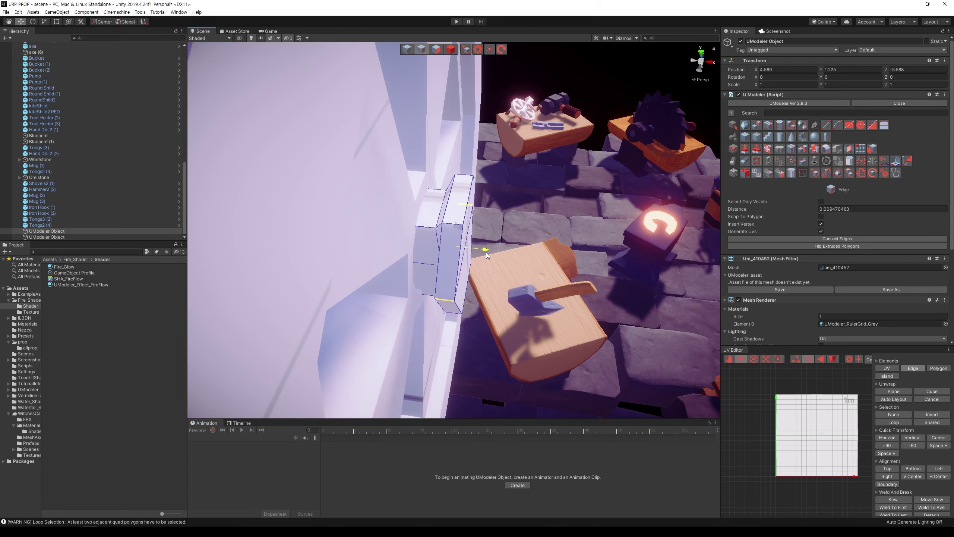
middle_click_drag(488, 252, 512, 274)
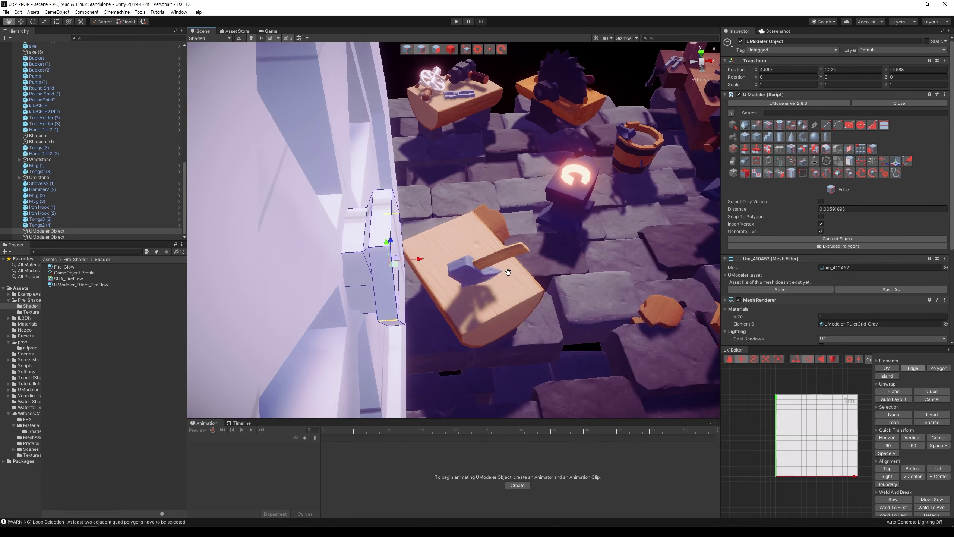
left_click(407, 50)
middle_click_drag(421, 316, 419, 271)
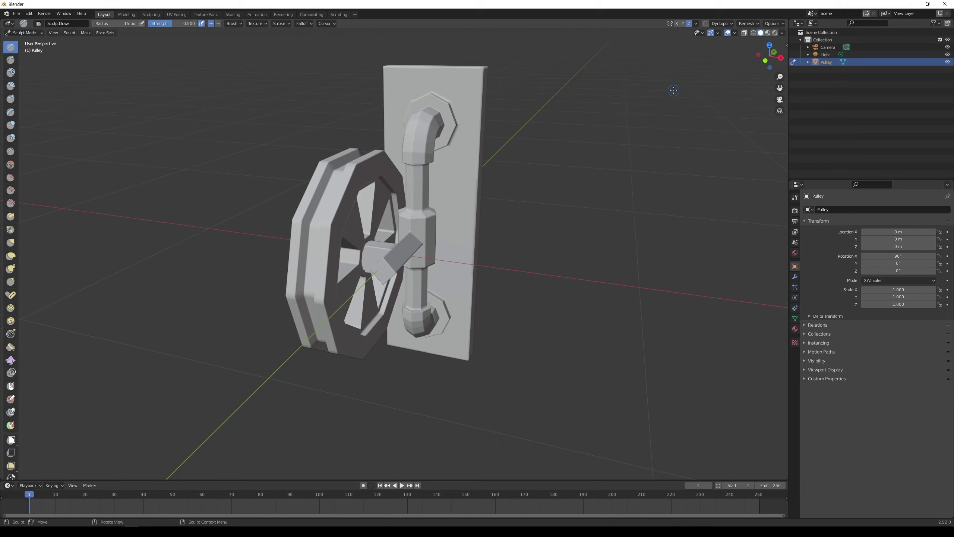
Enable Y-axis mirroring and sculpt Draw strokes along the upper pipe elbows and flange.
left_click(685, 24)
left_click_drag(414, 156, 420, 125)
left_click_drag(413, 160, 439, 121)
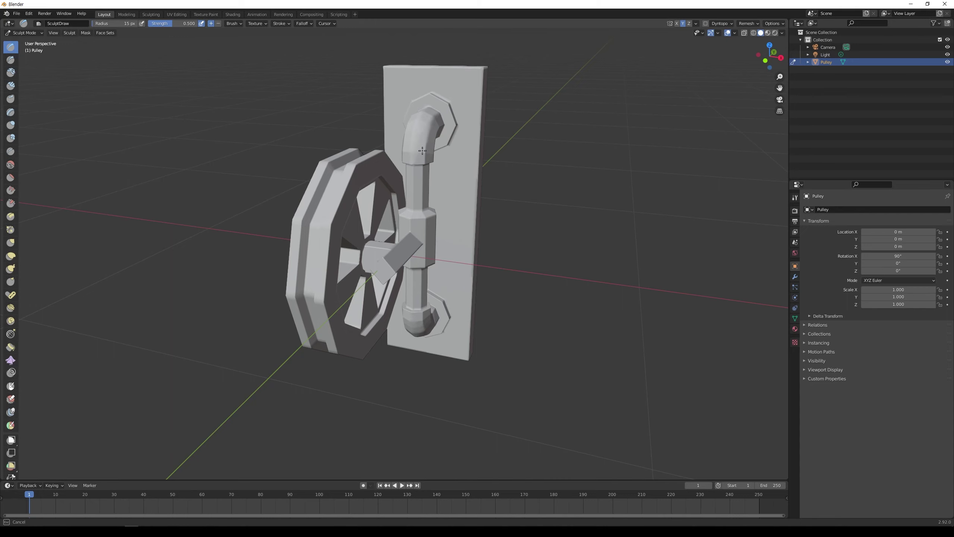
middle_click_drag(440, 139, 408, 84)
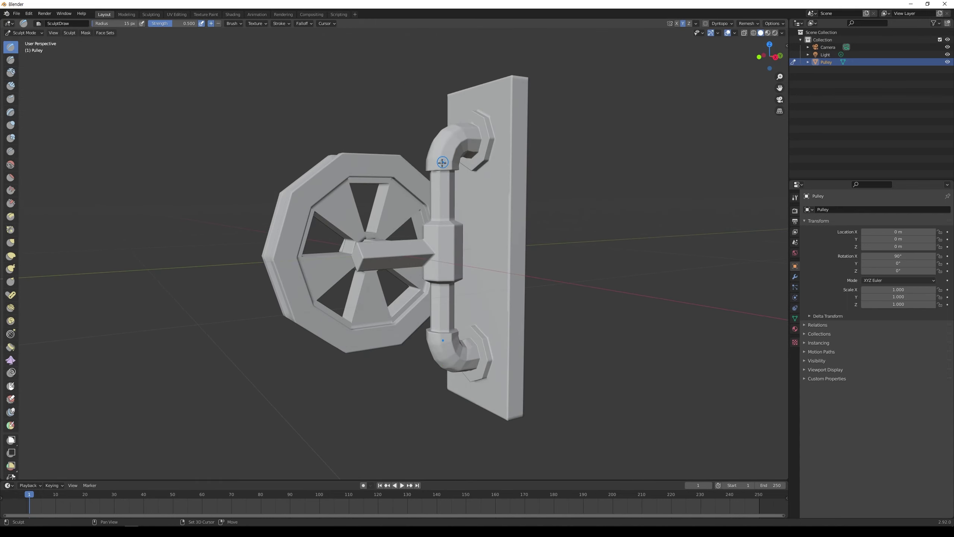
mouse_move(454, 166)
left_mouse_down()
mouse_move(465, 140)
mouse_move(467, 150)
mouse_move(483, 149)
mouse_move(503, 117)
left_mouse_up()
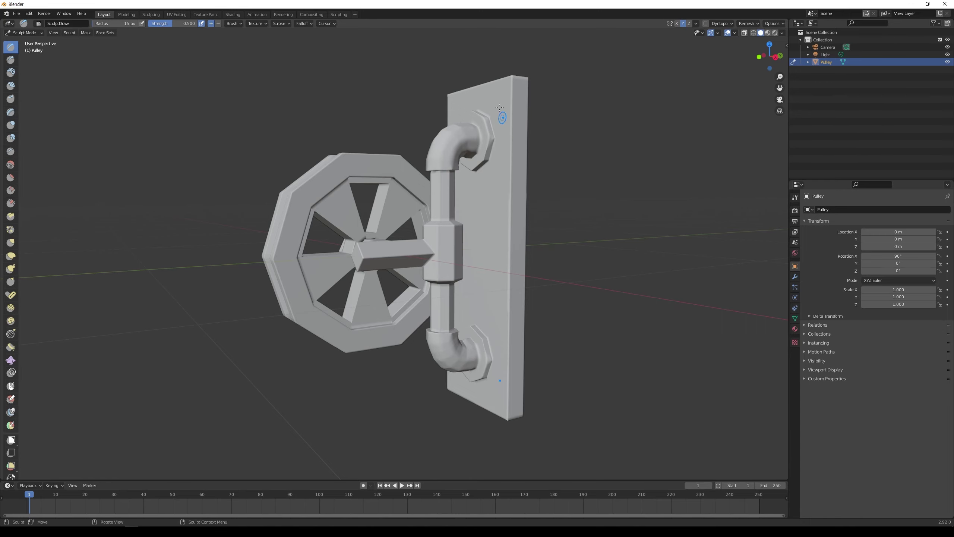
mouse_move(503, 117)
middle_mouse_down()
mouse_move(555, 147)
mouse_move(344, 117)
middle_mouse_up()
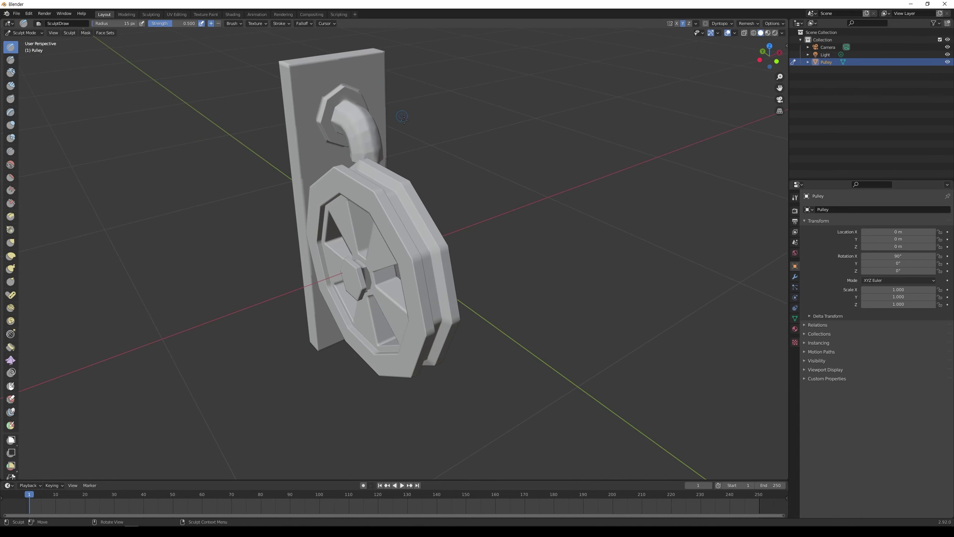
Sculpt a stroke along the pulley wheel rim, orbiting to view it from several angles.
middle_click_drag(403, 118, 386, 163)
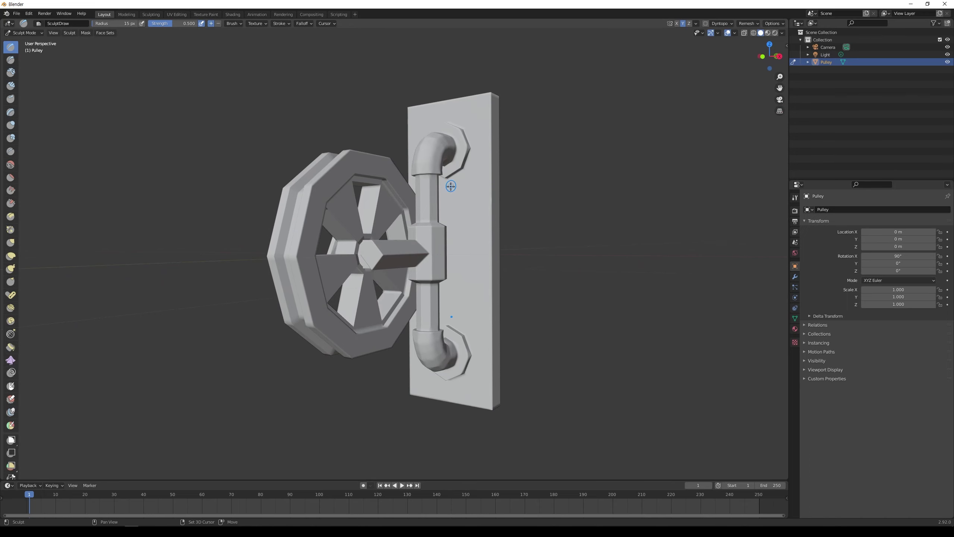
middle_click_drag(451, 186, 431, 219)
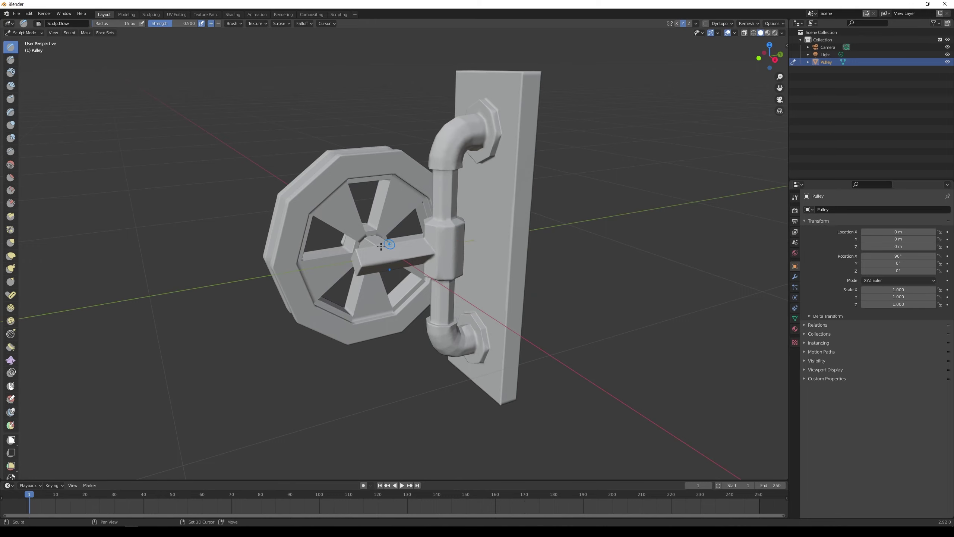
middle_click_drag(402, 257, 406, 227)
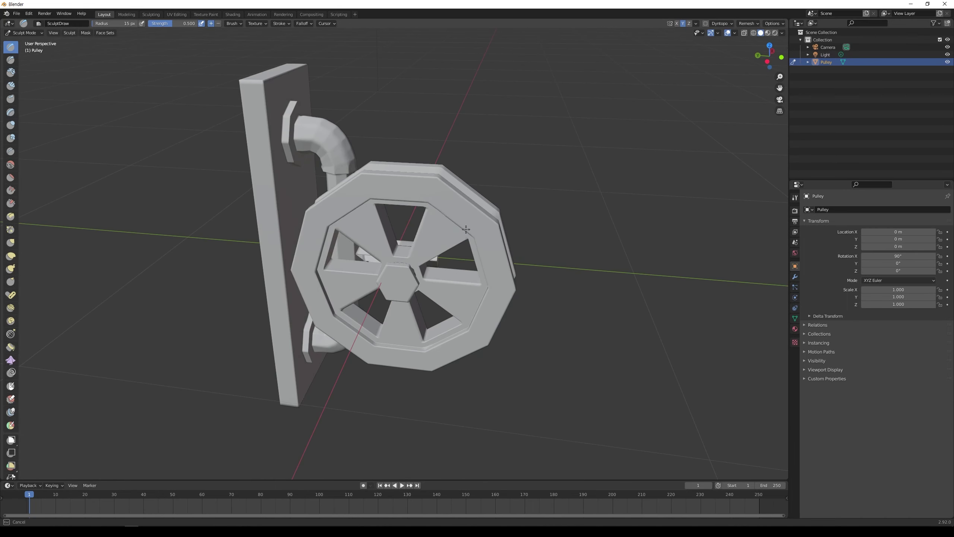
mouse_move(463, 233)
middle_mouse_down()
mouse_move(411, 208)
mouse_move(381, 228)
middle_mouse_up()
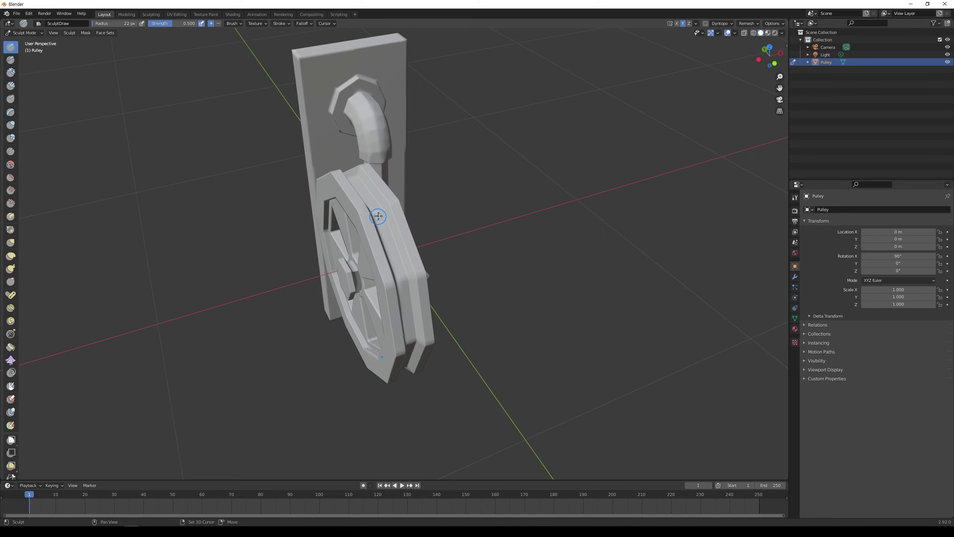
left_click_drag(383, 211, 417, 297)
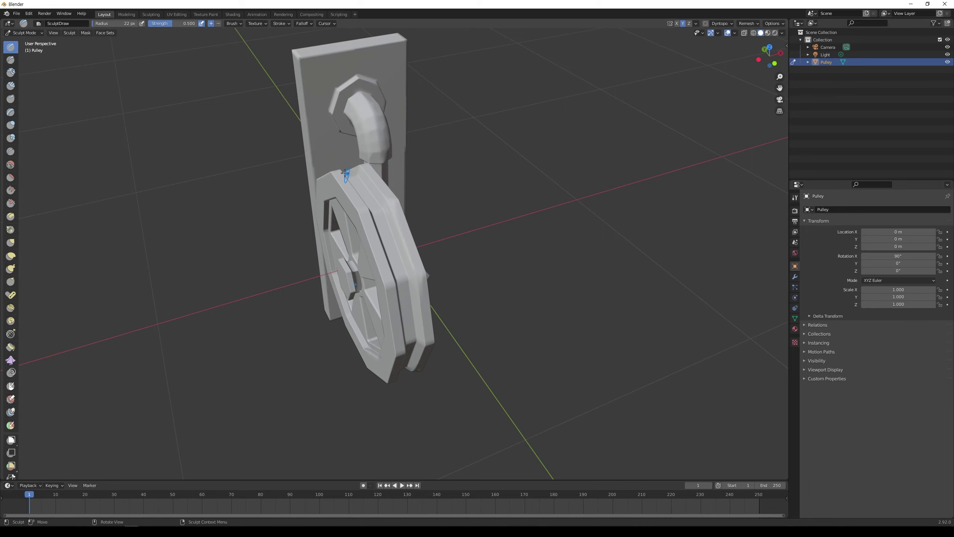
mouse_move(404, 192)
middle_mouse_down()
mouse_move(362, 187)
mouse_move(416, 160)
middle_mouse_up()
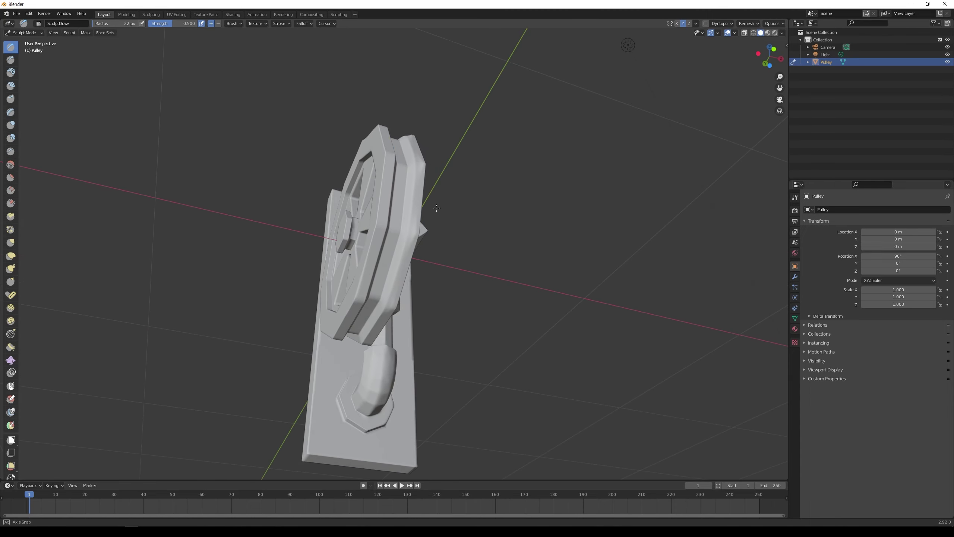
middle_click_drag(379, 288, 520, 252)
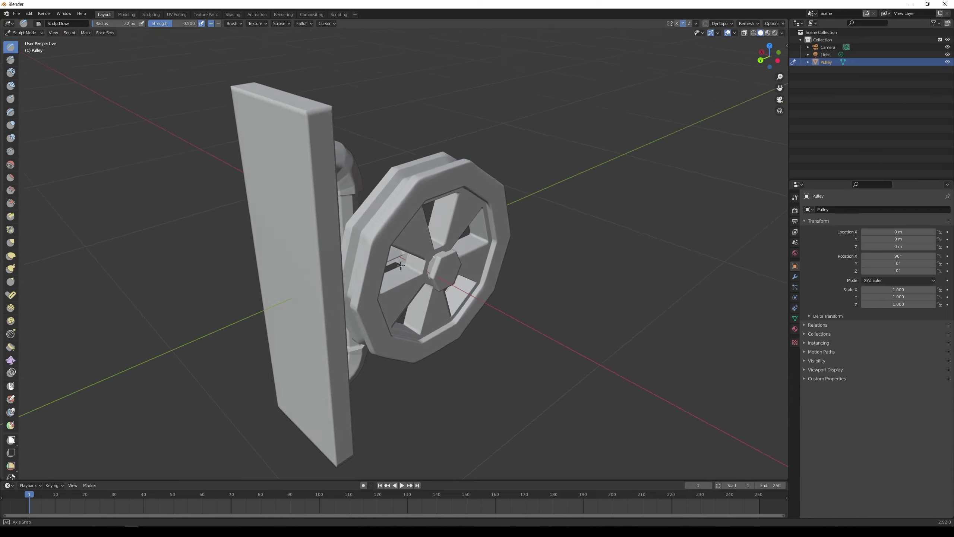
middle_click_drag(378, 281, 381, 211)
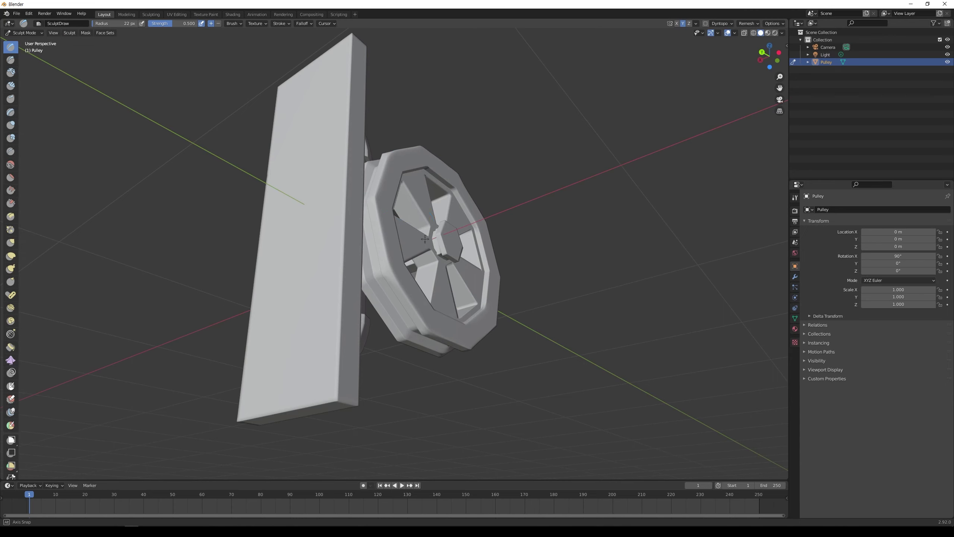
middle_click_drag(395, 287, 399, 312)
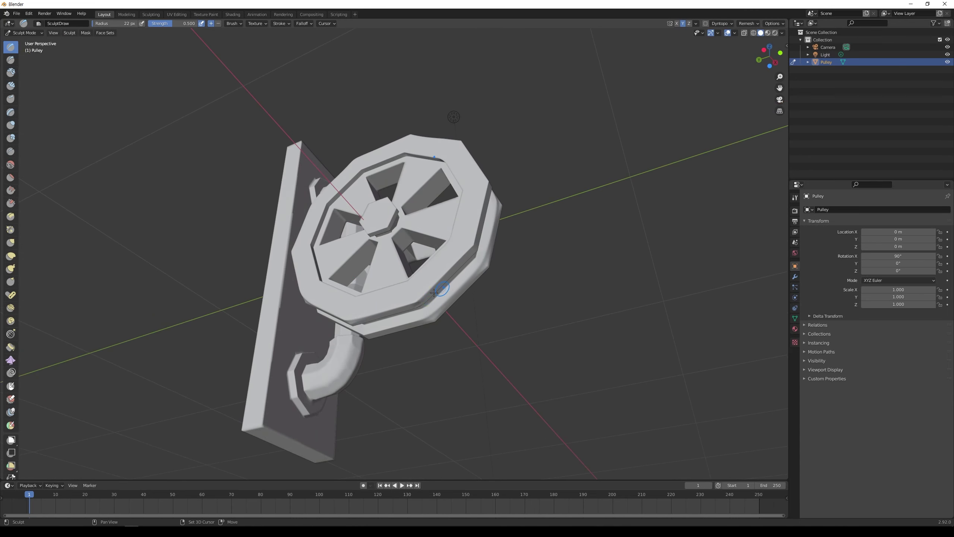
middle_click_drag(465, 208, 437, 231)
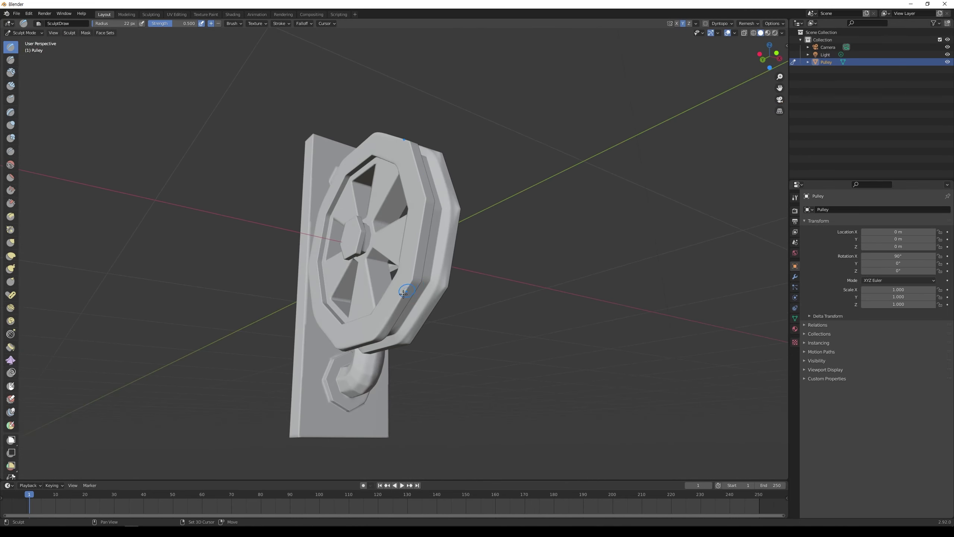
middle_click_drag(454, 152, 411, 265)
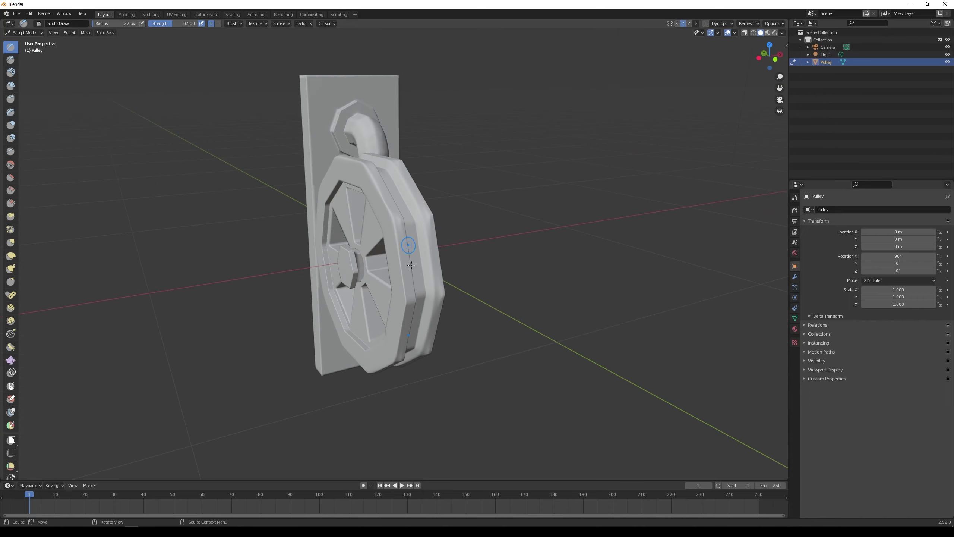
mouse_move(432, 213)
middle_mouse_down()
mouse_move(471, 206)
mouse_move(429, 357)
middle_mouse_up()
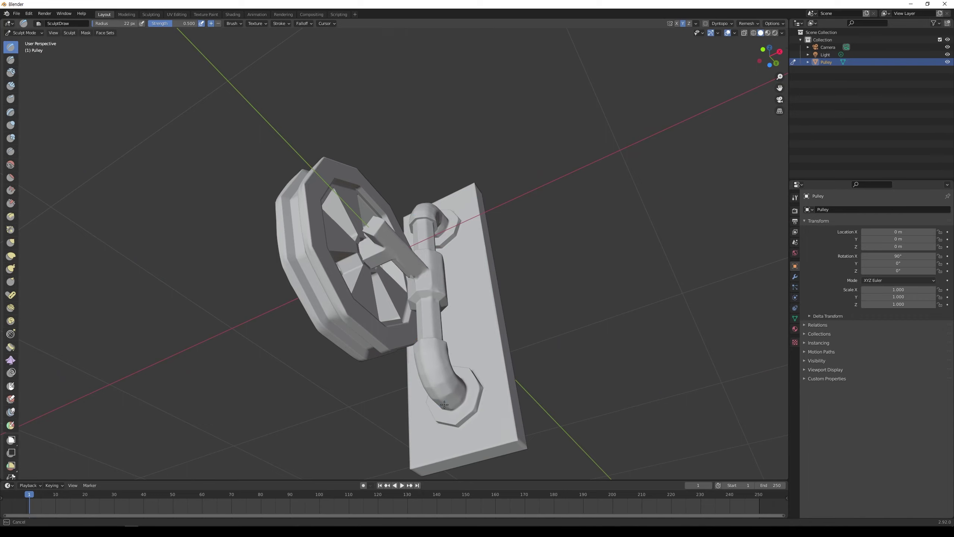
mouse_move(447, 308)
middle_mouse_down()
mouse_move(442, 280)
mouse_move(439, 301)
middle_mouse_up()
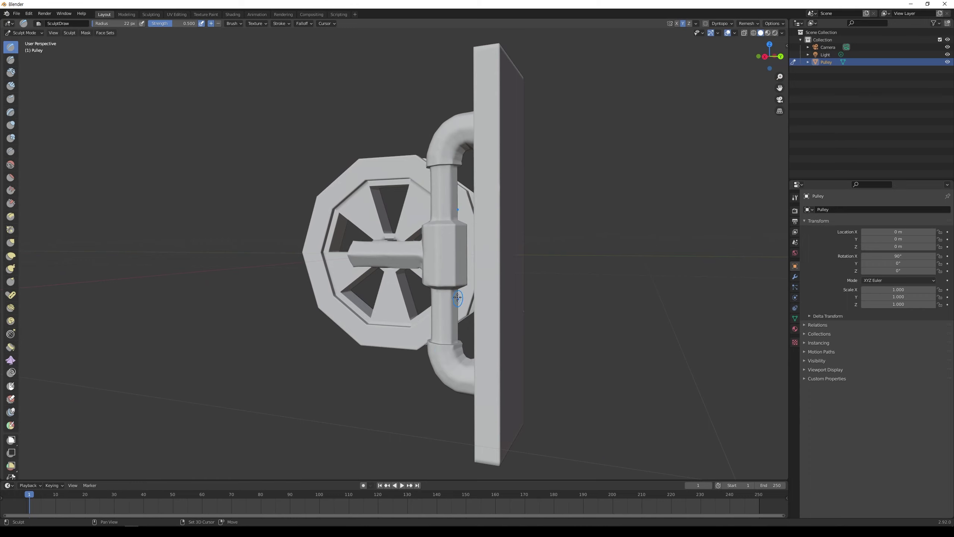
mouse_move(451, 282)
middle_mouse_down()
mouse_move(433, 217)
mouse_move(541, 207)
middle_mouse_up()
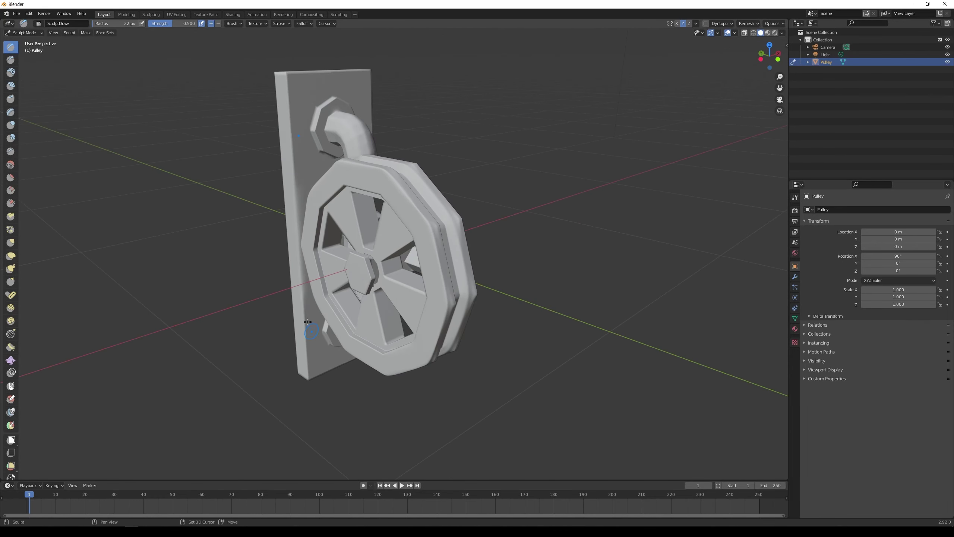
mouse_move(319, 182)
middle_mouse_down()
mouse_move(302, 241)
mouse_move(423, 63)
middle_mouse_up()
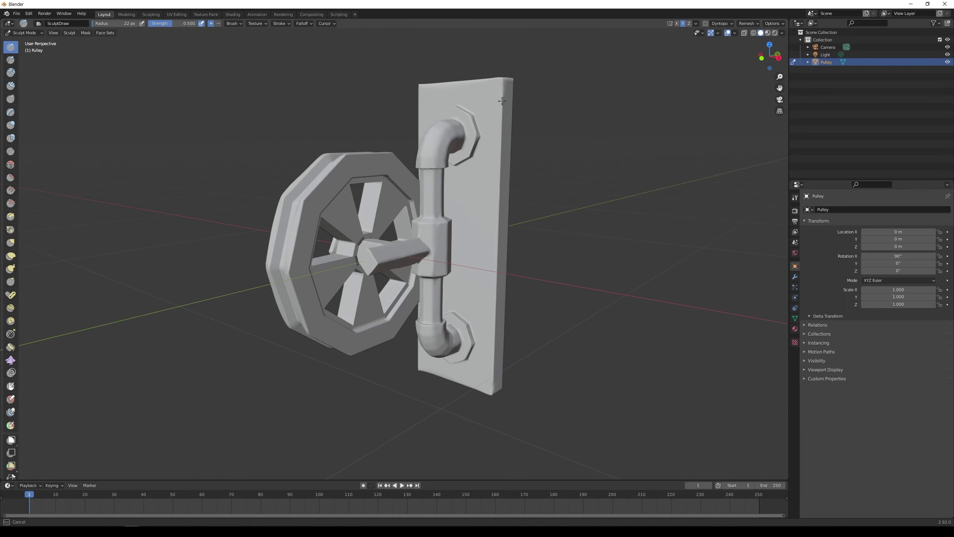
middle_click_drag(463, 246, 470, 225)
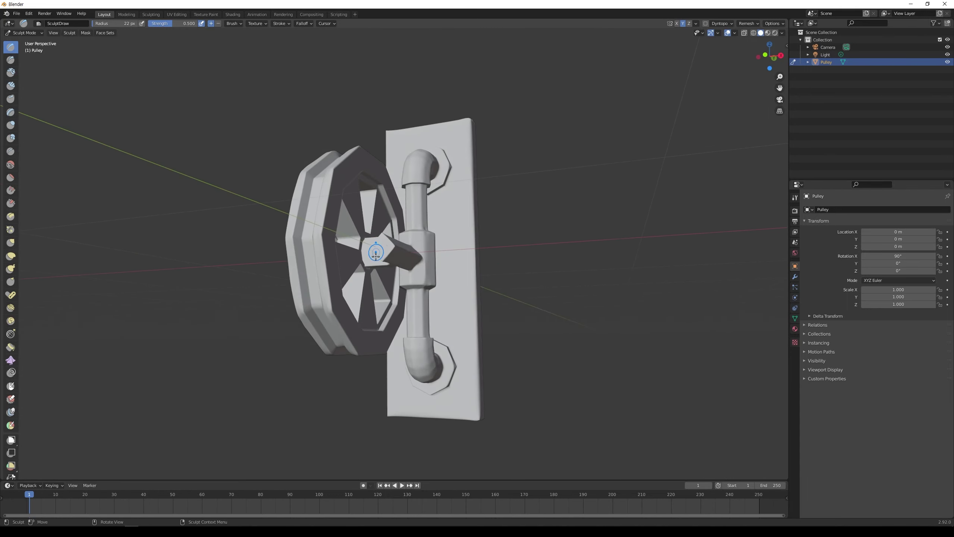
mouse_move(403, 225)
middle_mouse_down()
mouse_move(506, 253)
mouse_move(439, 213)
middle_mouse_up()
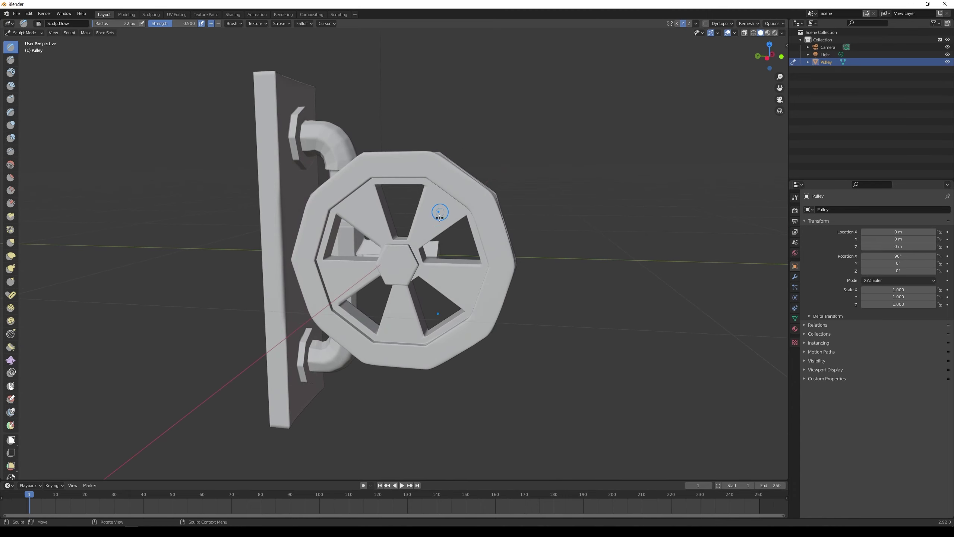
Select the Draw Sharp brush and carve a sharp stroke across the wheel's front.
left_click(10, 60)
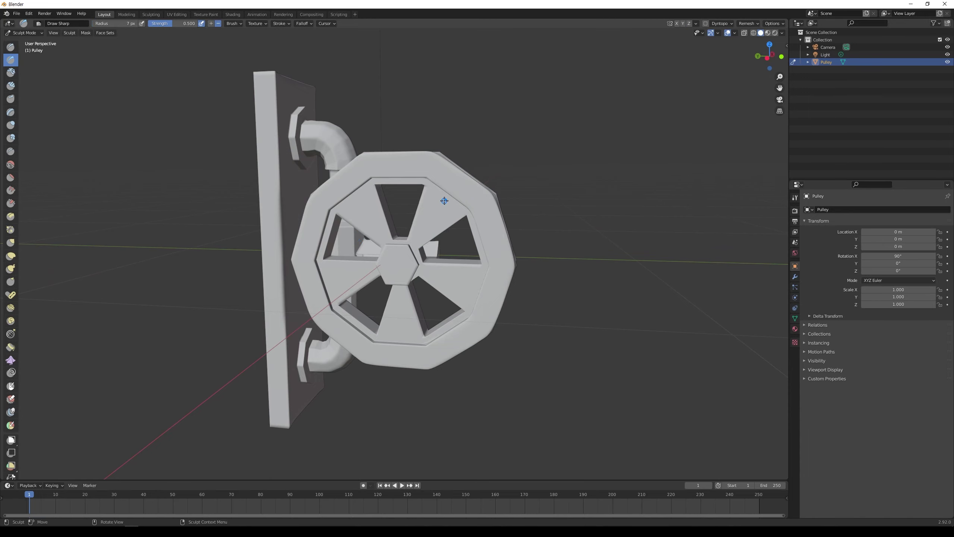
middle_click_drag(445, 227, 461, 185)
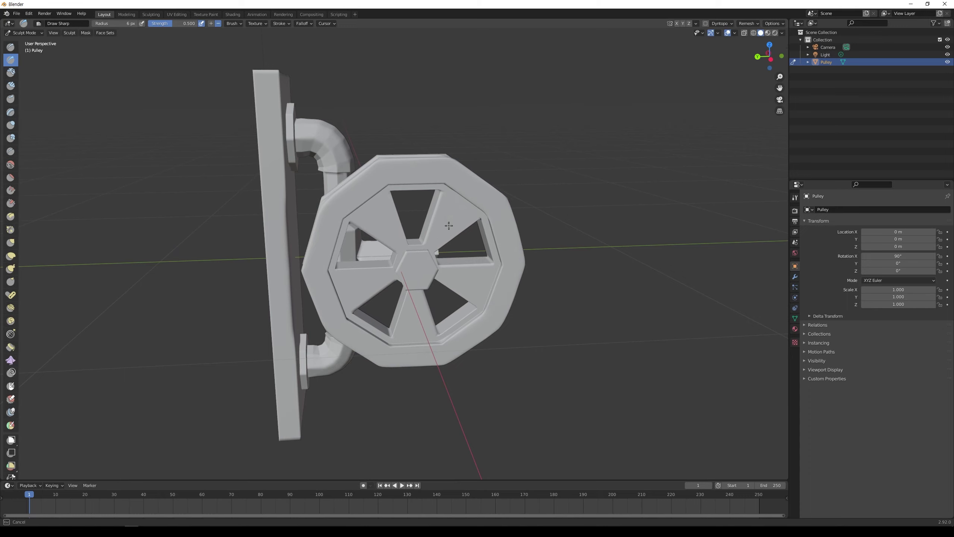
mouse_move(442, 230)
middle_mouse_down()
mouse_move(504, 132)
mouse_move(473, 160)
middle_mouse_up()
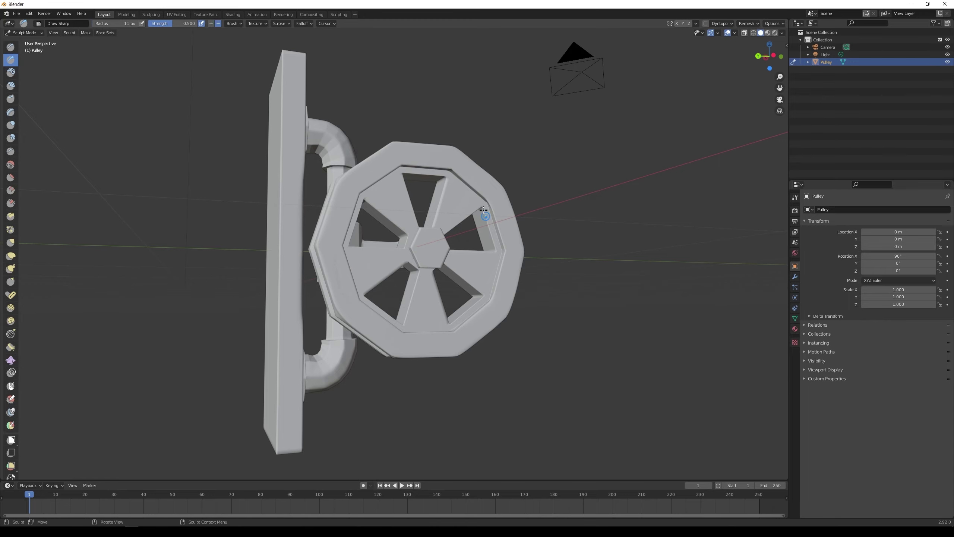
mouse_move(485, 213)
middle_mouse_down()
mouse_move(443, 203)
mouse_move(471, 263)
mouse_move(363, 203)
mouse_move(424, 134)
mouse_move(442, 180)
mouse_move(498, 149)
mouse_move(468, 293)
mouse_move(474, 307)
middle_mouse_up()
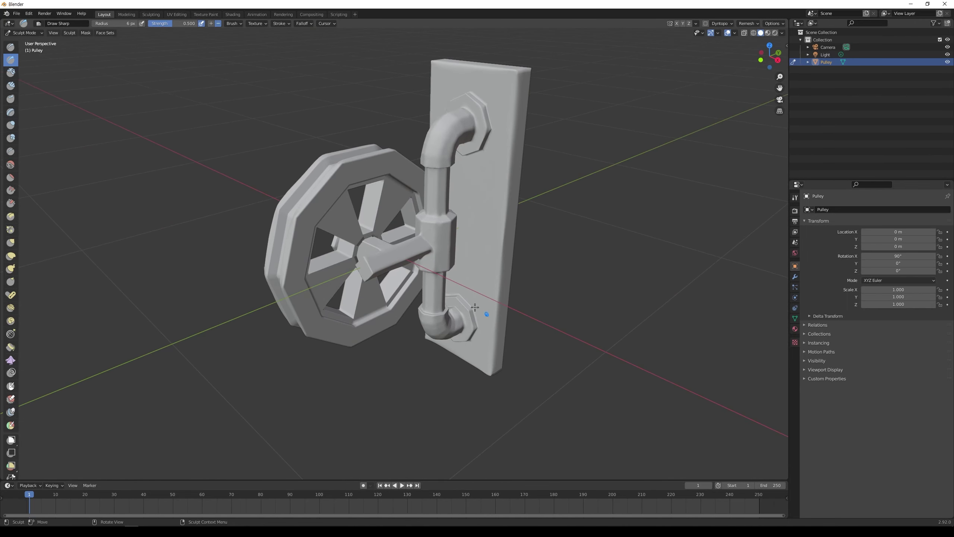
middle_click_drag(312, 247, 317, 303)
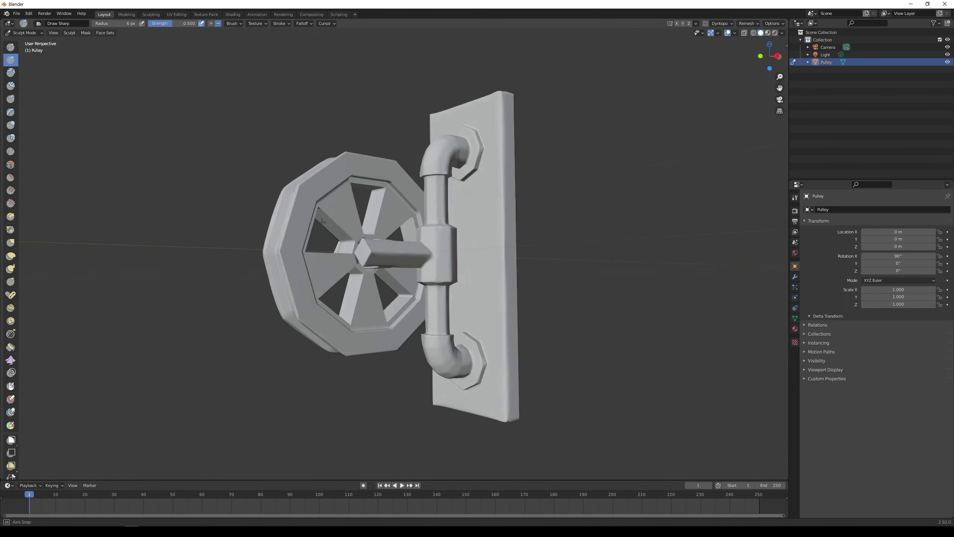
left_click_drag(342, 329, 380, 333)
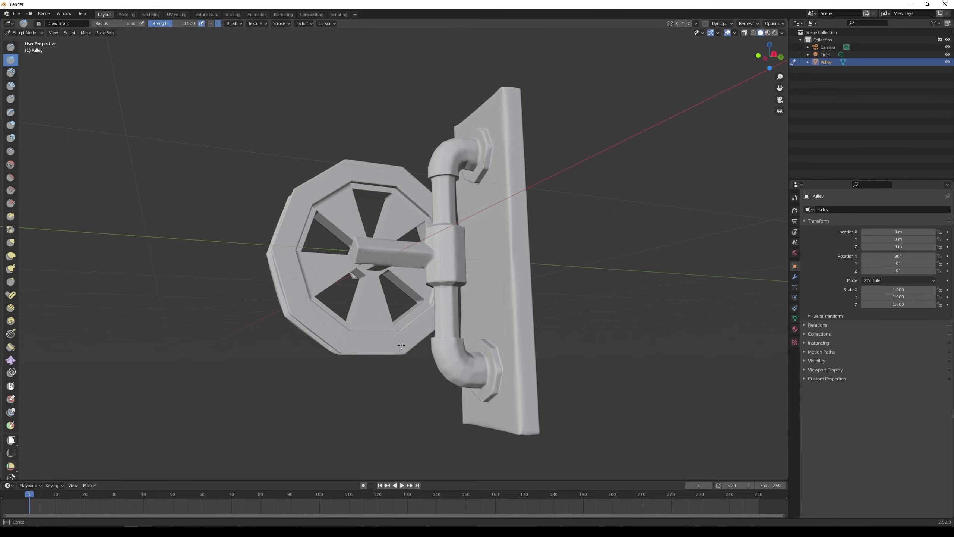
Orbit around the backplate and wheel to inspect the finished pulley.
mouse_move(401, 346)
middle_mouse_down()
mouse_move(335, 212)
mouse_move(384, 113)
mouse_move(355, 222)
mouse_move(270, 127)
middle_mouse_up()
middle_click_drag(280, 175, 302, 125)
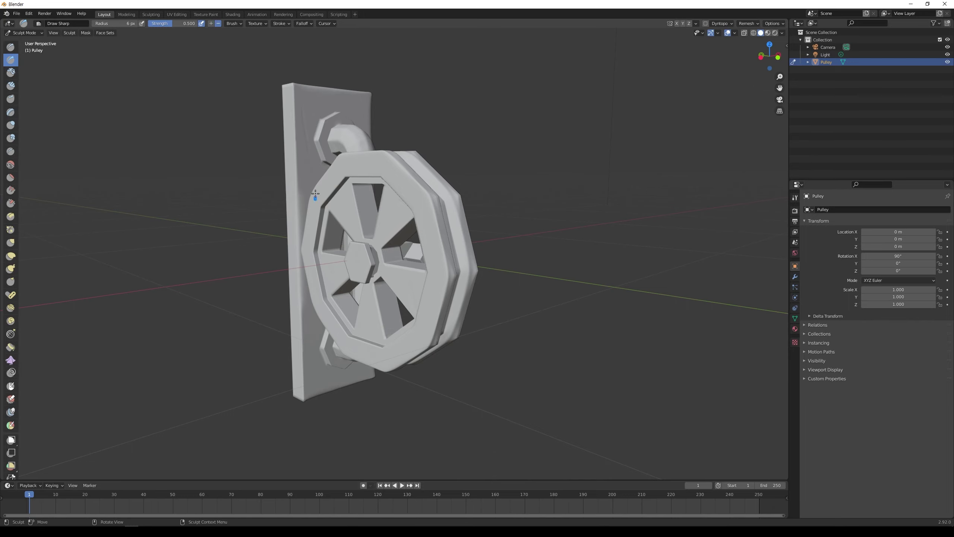
middle_click_drag(315, 194, 327, 125)
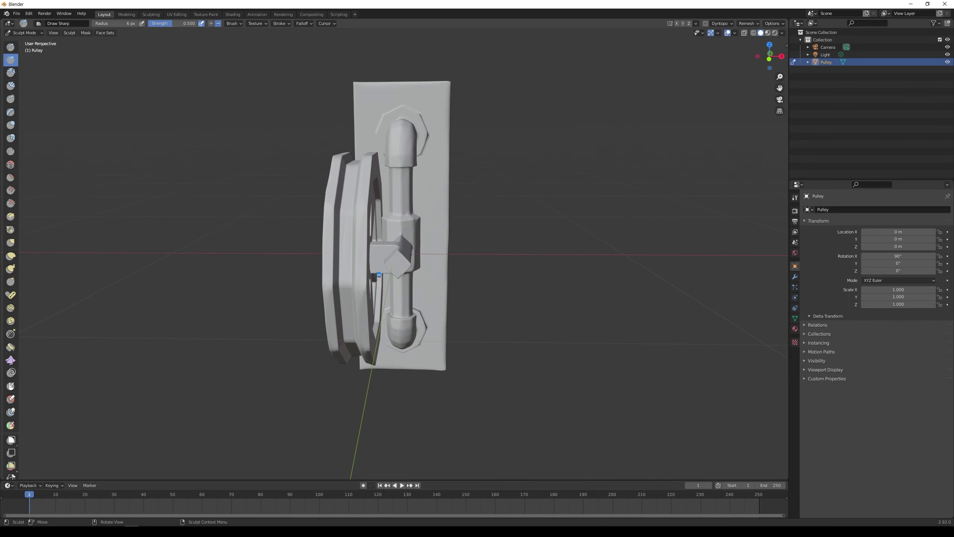
middle_click_drag(370, 199, 392, 187)
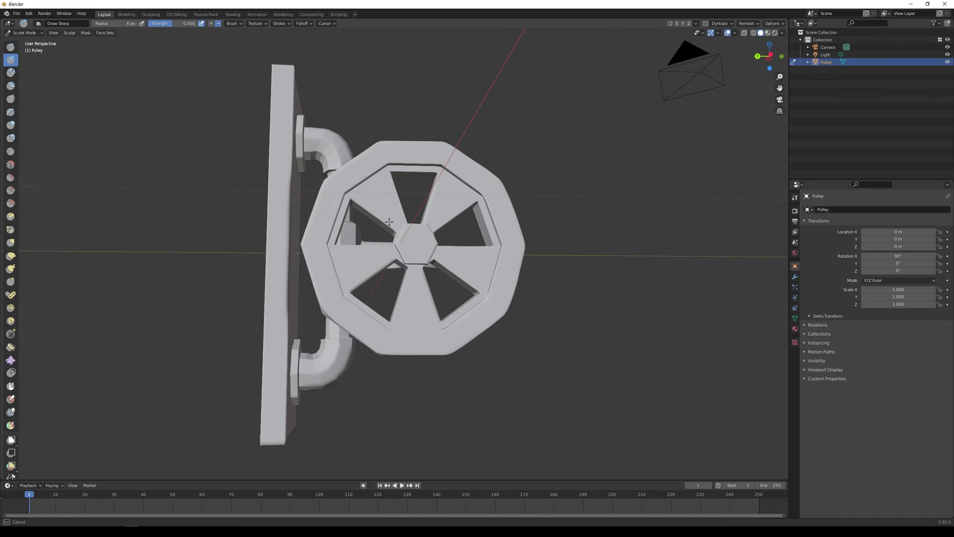